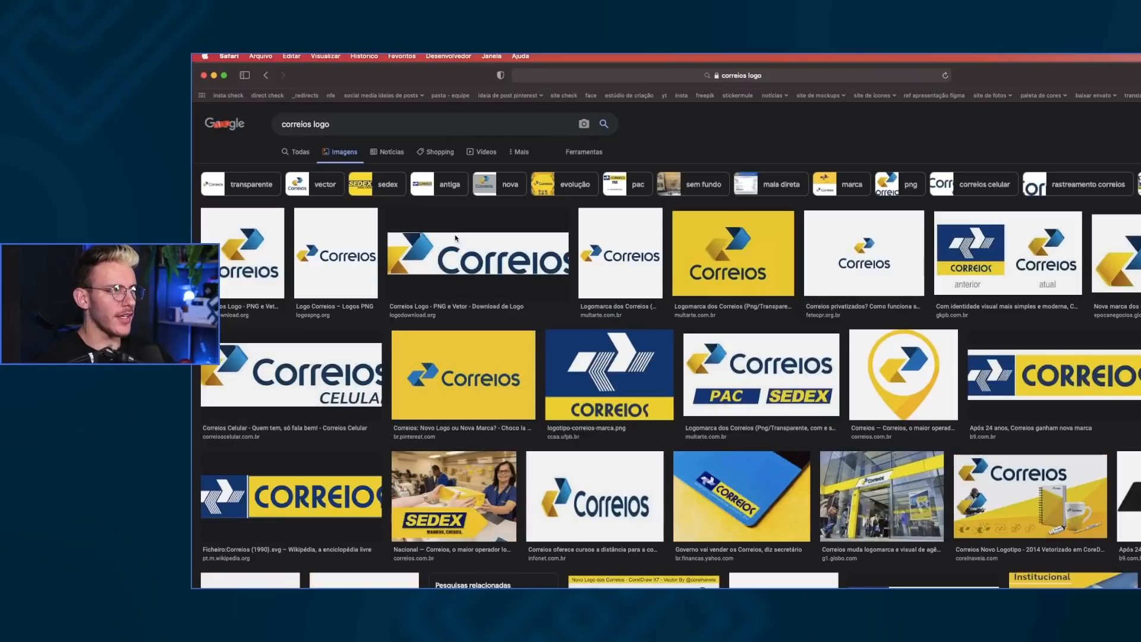
- Open the gkpb article on the new Correios logo from the image results in a separate browser tab
{"action": "left_click", "coordinate": [977, 255]}
{"action": "left_click", "coordinate": [899, 391], "text": "super"}
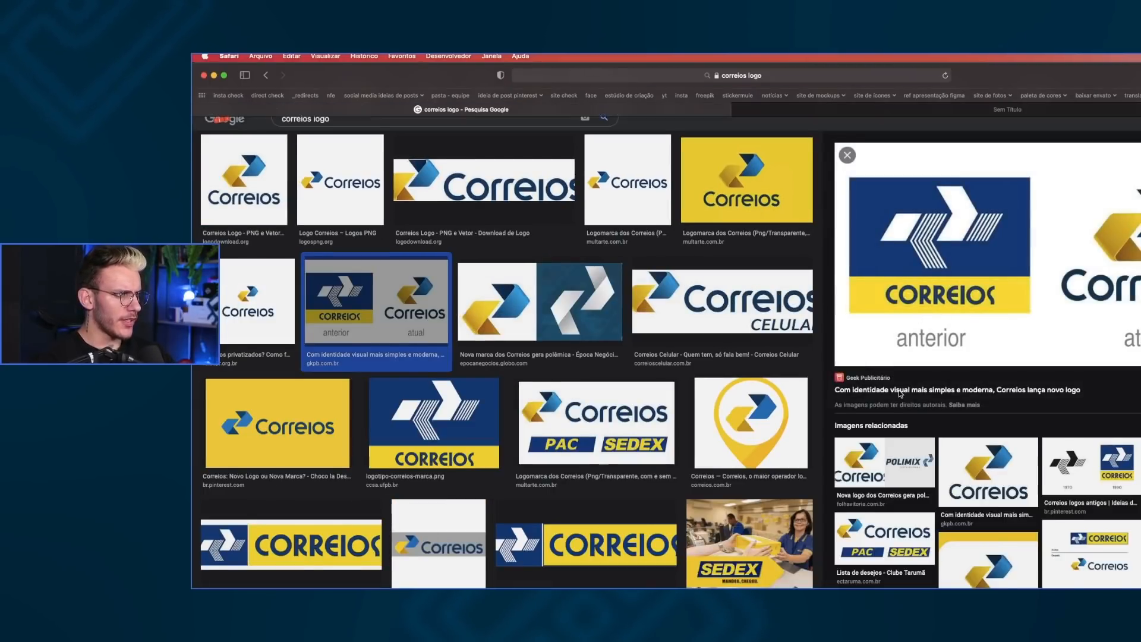
{"action": "key", "text": "ctrl+Tab"}
{"action": "left_click_drag", "start_coordinate": [769, 279], "coordinate": [800, 279]}
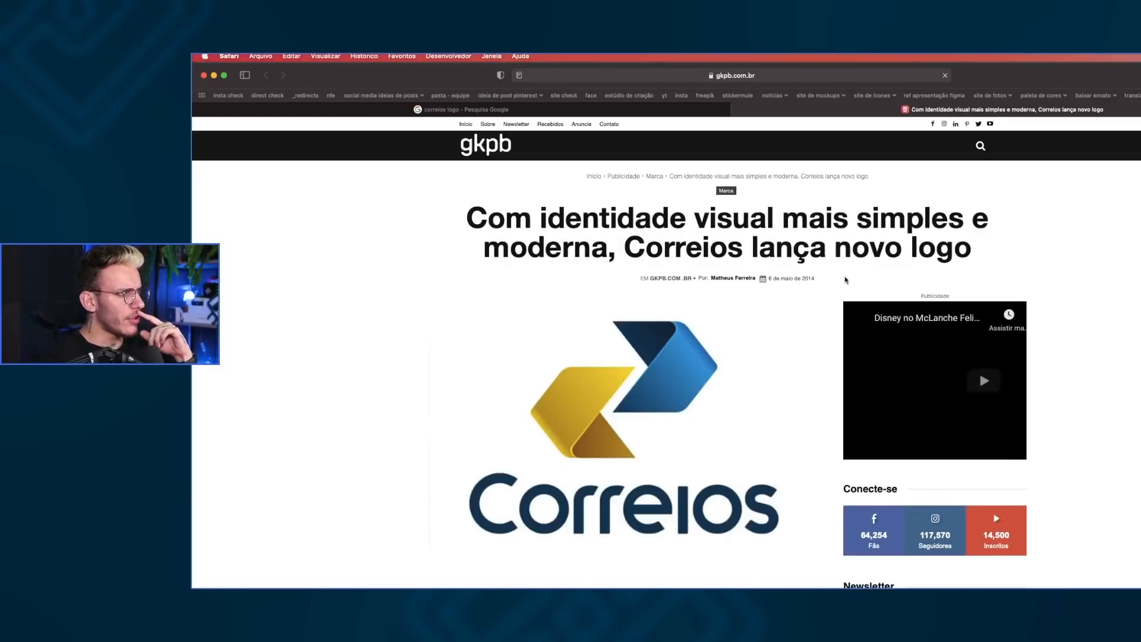
- Read through the article, examining the previous and current Correios logos, their applications and the comments on the redesign
{"action": "scroll", "coordinate": [845, 280], "scroll_direction": "down", "scroll_amount": 15}
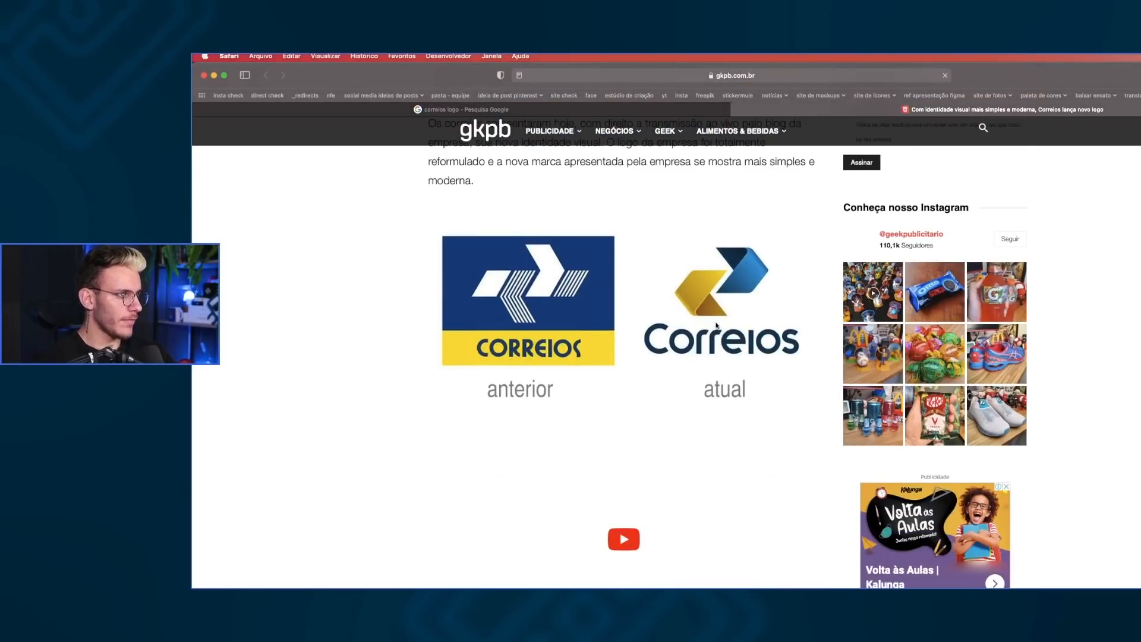
{"action": "scroll", "coordinate": [692, 333], "scroll_direction": "down", "scroll_amount": 15}
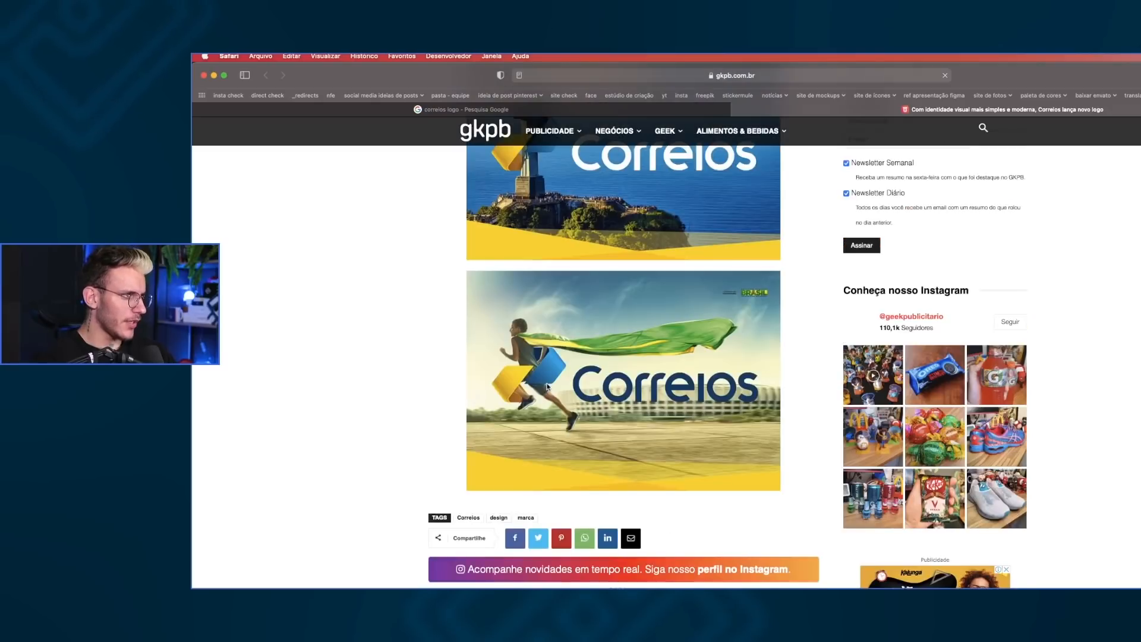
{"action": "scroll", "coordinate": [499, 386], "scroll_direction": "up", "scroll_amount": 3}
{"action": "scroll", "coordinate": [482, 412], "scroll_direction": "up", "scroll_amount": 10}
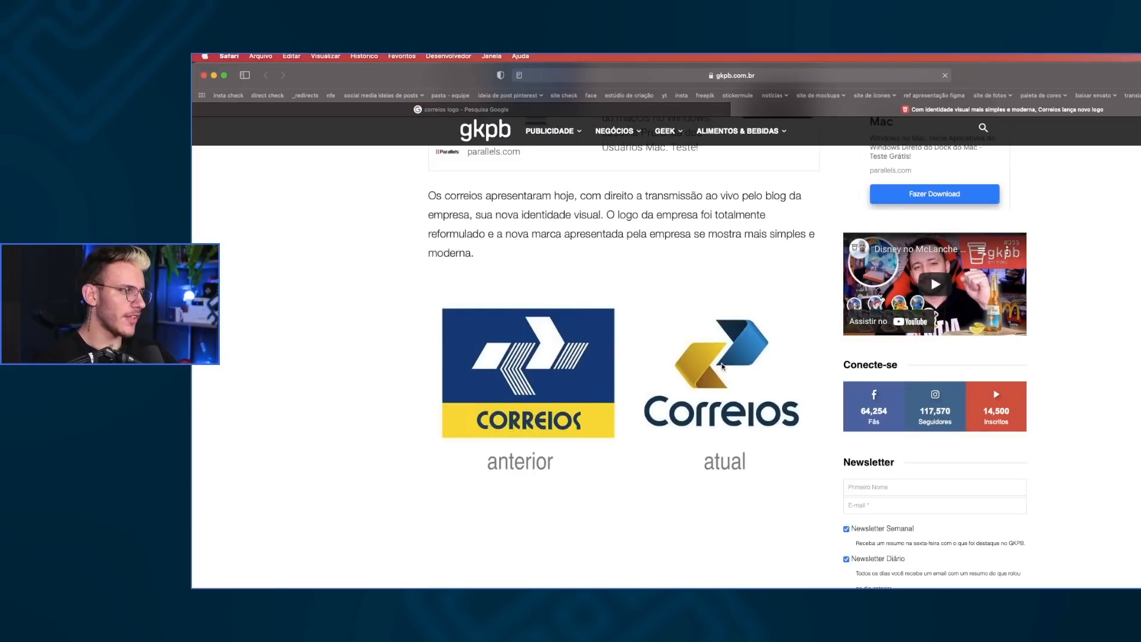
{"action": "scroll", "coordinate": [641, 381], "scroll_direction": "down", "scroll_amount": 8}
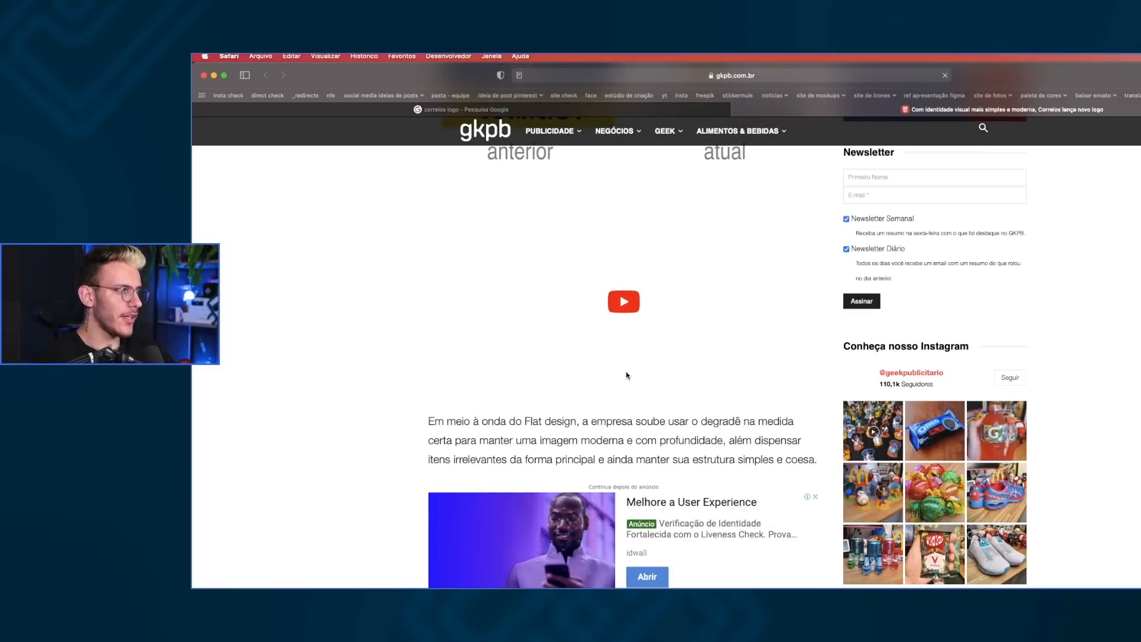
{"action": "left_click_drag", "start_coordinate": [526, 422], "coordinate": [548, 423]}
{"action": "left_click", "coordinate": [531, 423]}
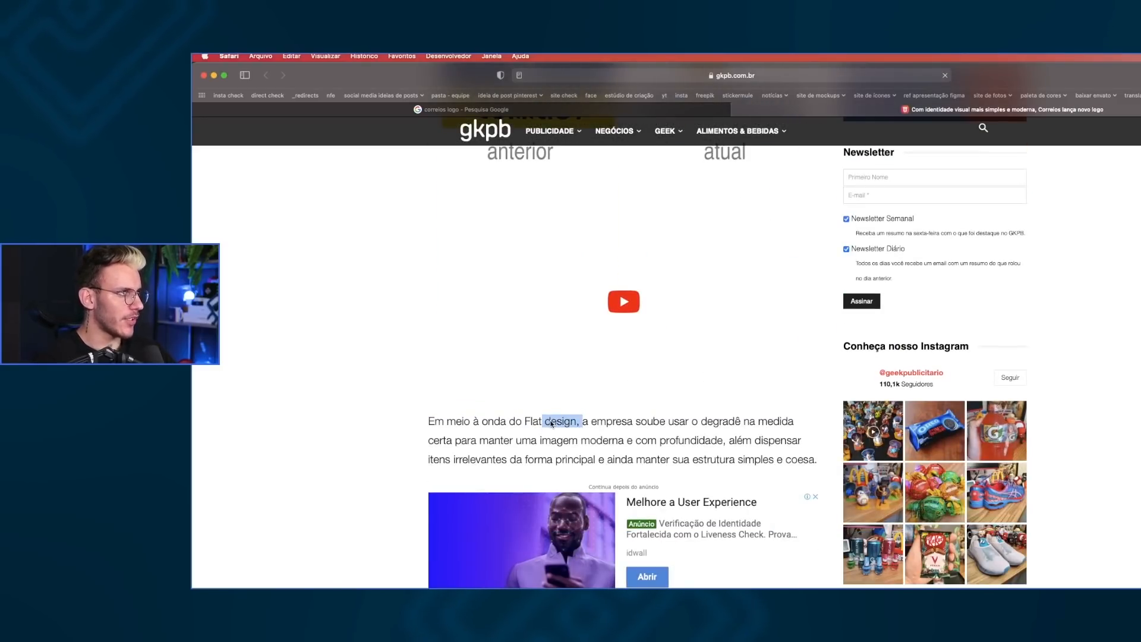
{"action": "scroll", "coordinate": [565, 416], "scroll_direction": "up", "scroll_amount": 5}
{"action": "scroll", "coordinate": [677, 373], "scroll_direction": "up", "scroll_amount": 3}
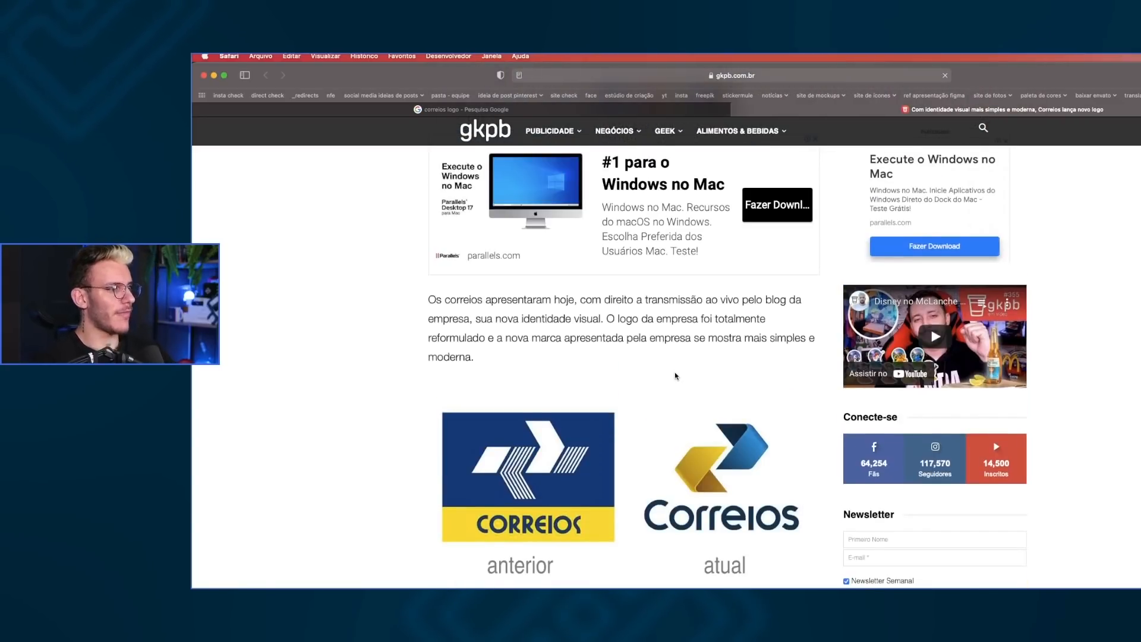
{"action": "scroll", "coordinate": [675, 376], "scroll_direction": "down", "scroll_amount": 1}
{"action": "scroll", "coordinate": [675, 376], "scroll_direction": "down", "scroll_amount": 3}
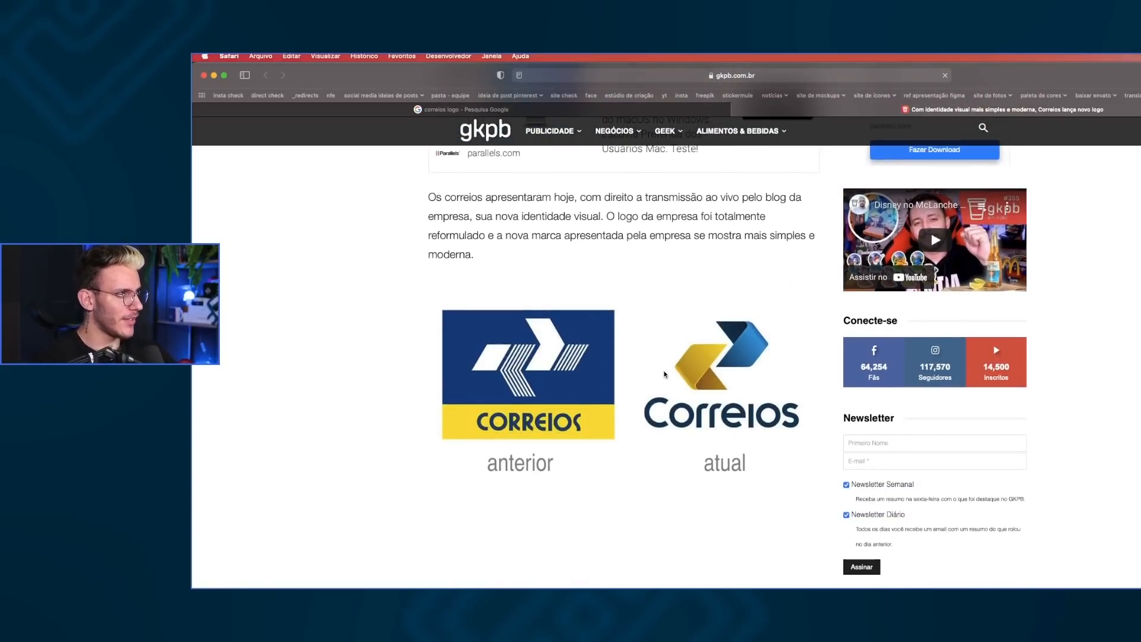
{"action": "scroll", "coordinate": [665, 374], "scroll_direction": "down", "scroll_amount": 3}
- Close the article and look through the image results for Correios logo versions
{"action": "key", "text": "super+w"}
{"action": "left_click", "coordinate": [848, 155]}
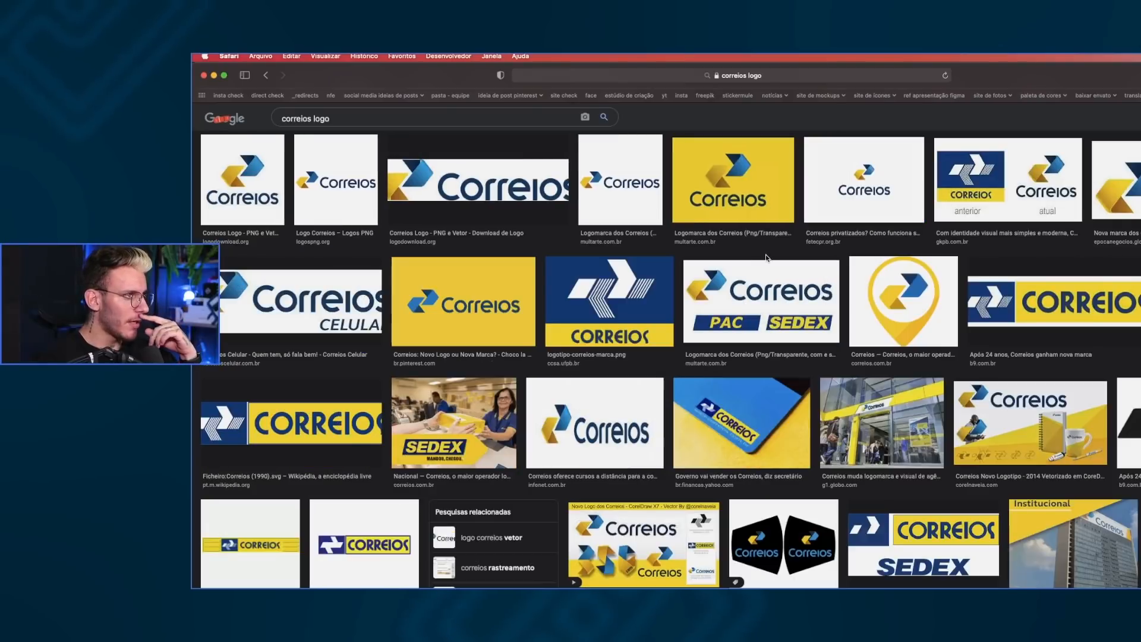
{"action": "scroll", "coordinate": [759, 255], "scroll_direction": "down", "scroll_amount": 6}
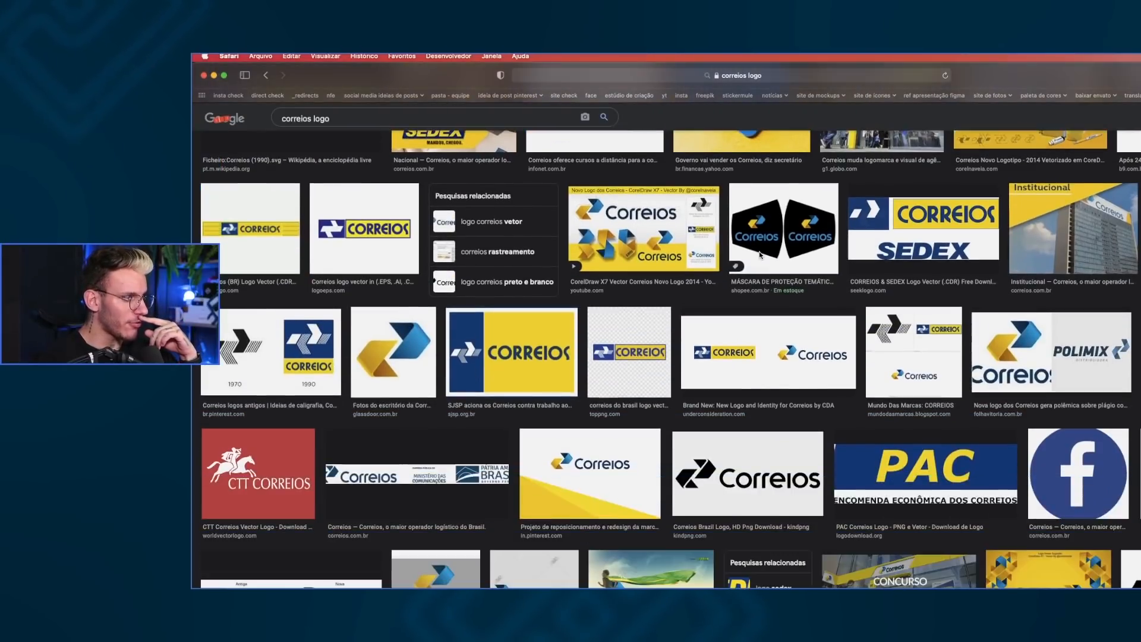
{"action": "scroll", "coordinate": [760, 251], "scroll_direction": "down", "scroll_amount": 1}
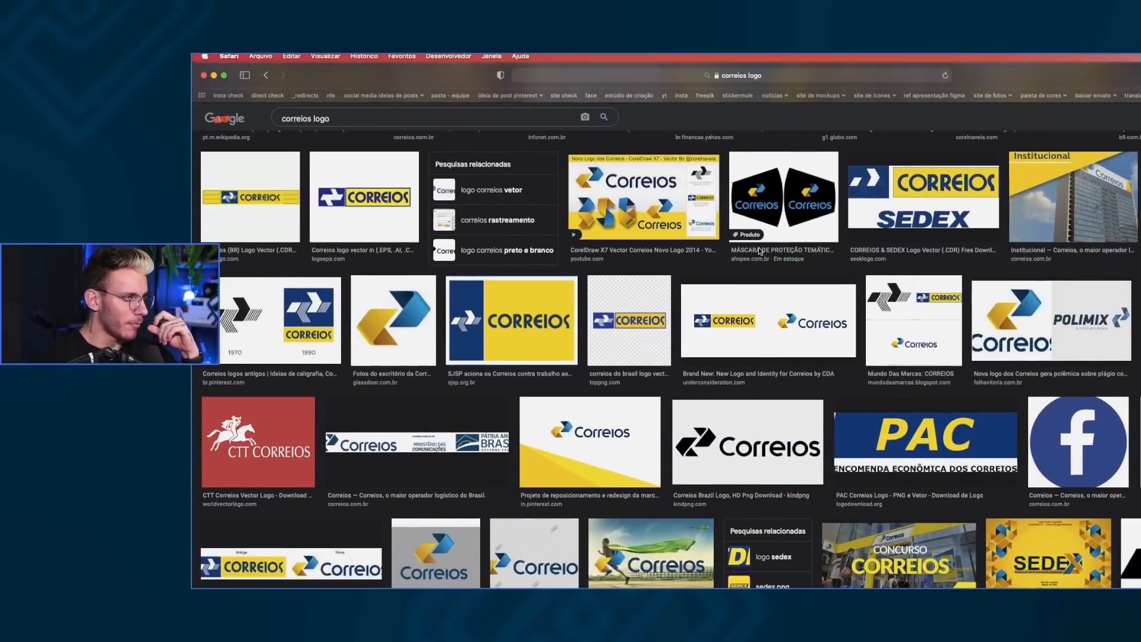
{"action": "scroll", "coordinate": [765, 202], "scroll_direction": "up", "scroll_amount": 10}
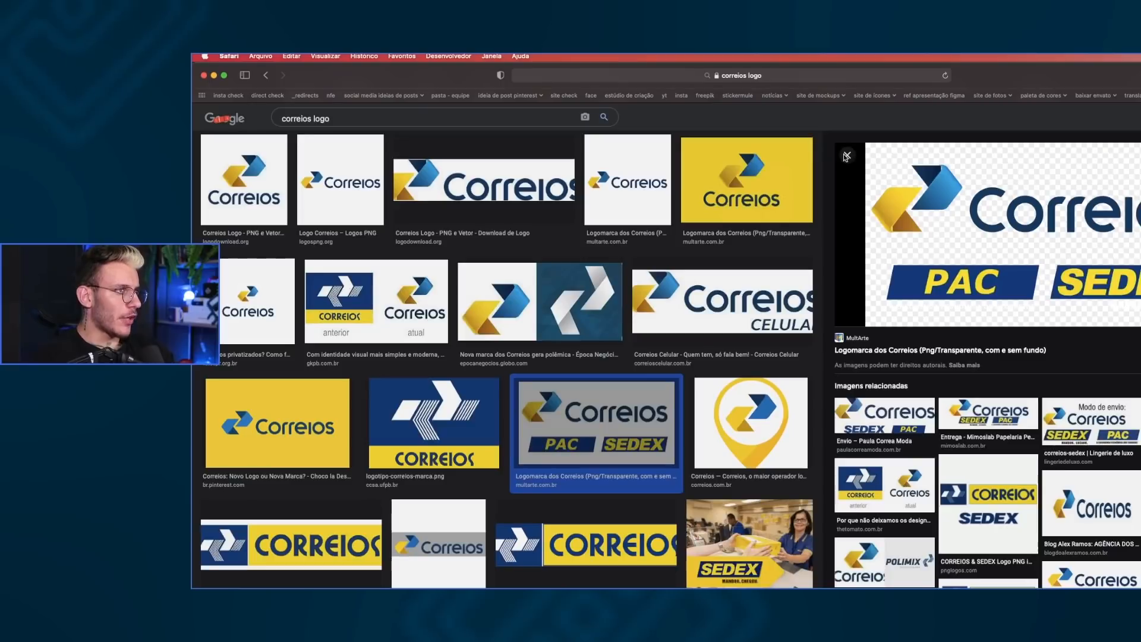
{"action": "left_click", "coordinate": [846, 156]}
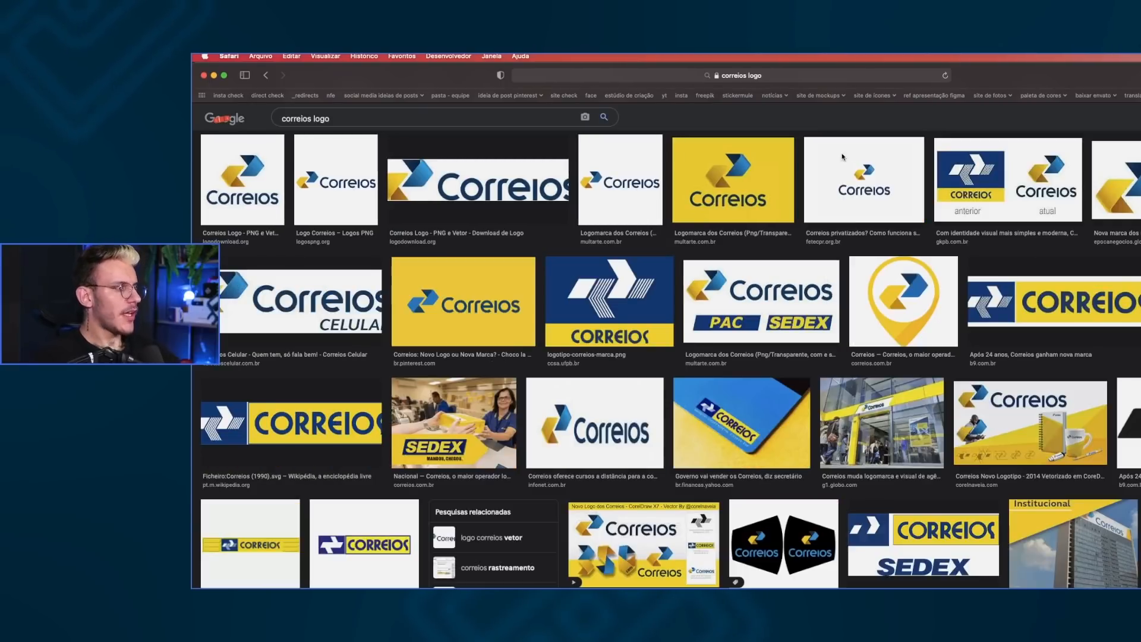
- Bring the stacked Correios logo from the image results into the blank Illustrator document at its original size
{"action": "left_click", "coordinate": [1055, 318]}
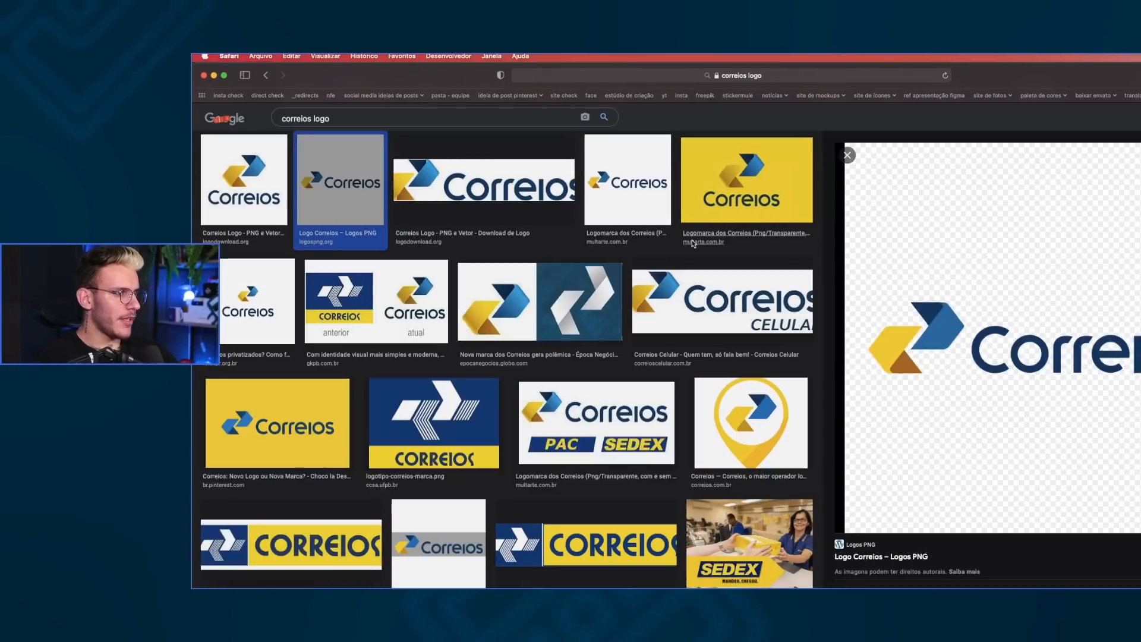
{"action": "left_click", "coordinate": [244, 178]}
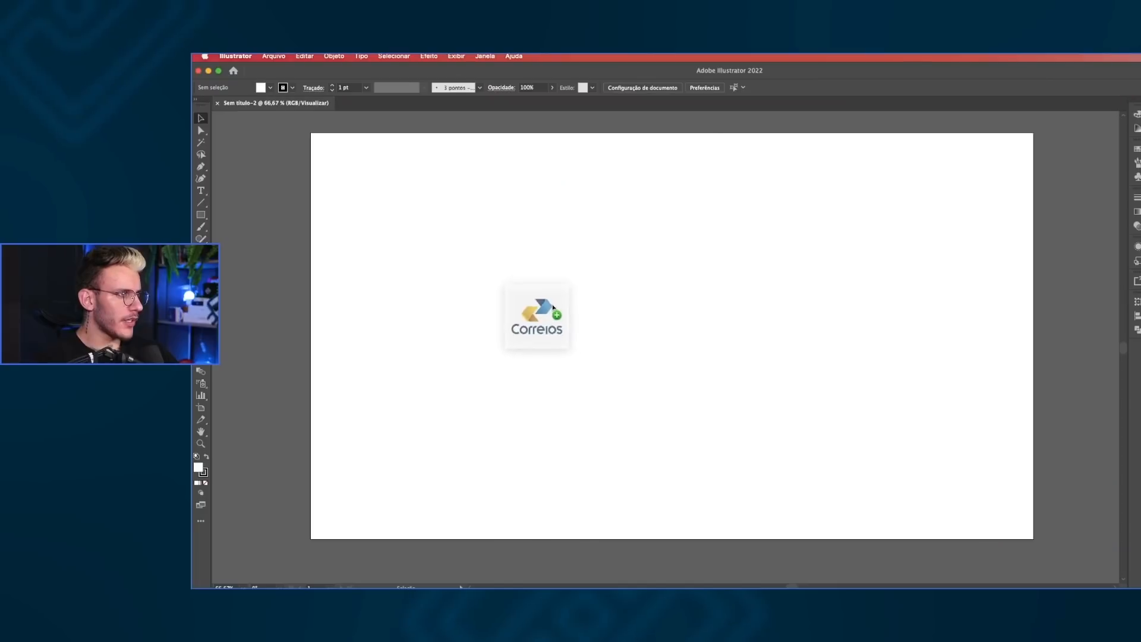
{"action": "left_click", "coordinate": [517, 324]}
{"action": "left_click_drag", "start_coordinate": [566, 305], "coordinate": [626, 244]}
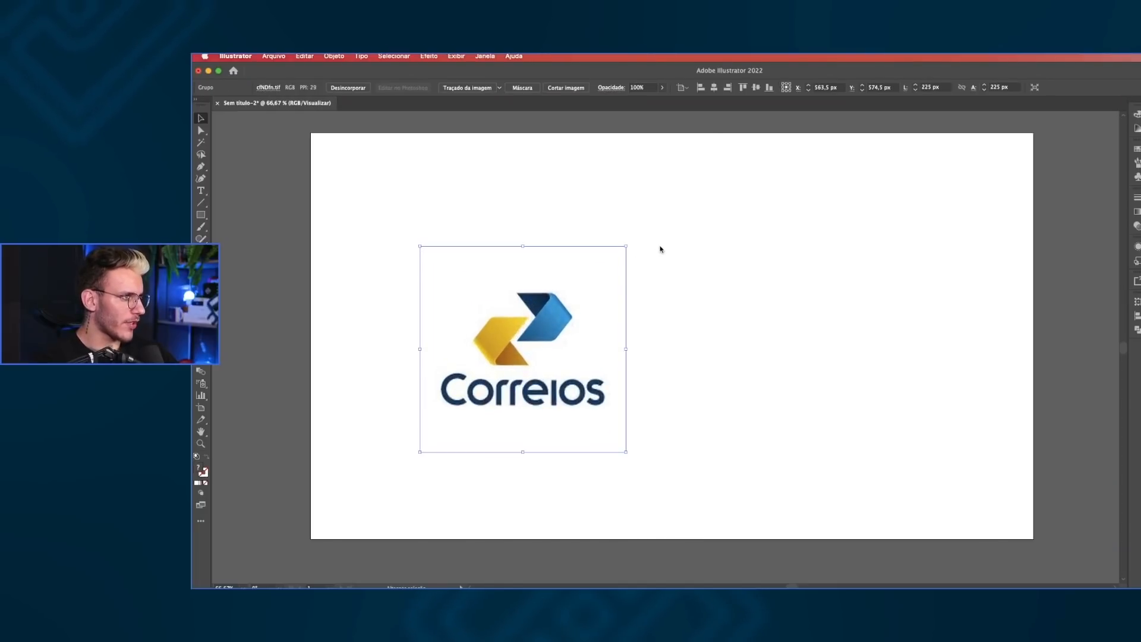
{"action": "key", "text": "super+z"}
- Move the logo image off the artboard onto the empty canvas just to its left
{"action": "left_click_drag", "start_coordinate": [537, 356], "coordinate": [574, 357]}
{"action": "mouse_move", "coordinate": [575, 358]}
{"action": "left_mouse_down"}
{"action": "mouse_move", "coordinate": [305, 332]}
{"action": "mouse_move", "coordinate": [658, 327]}
{"action": "mouse_move", "coordinate": [580, 338]}
{"action": "left_mouse_up"}
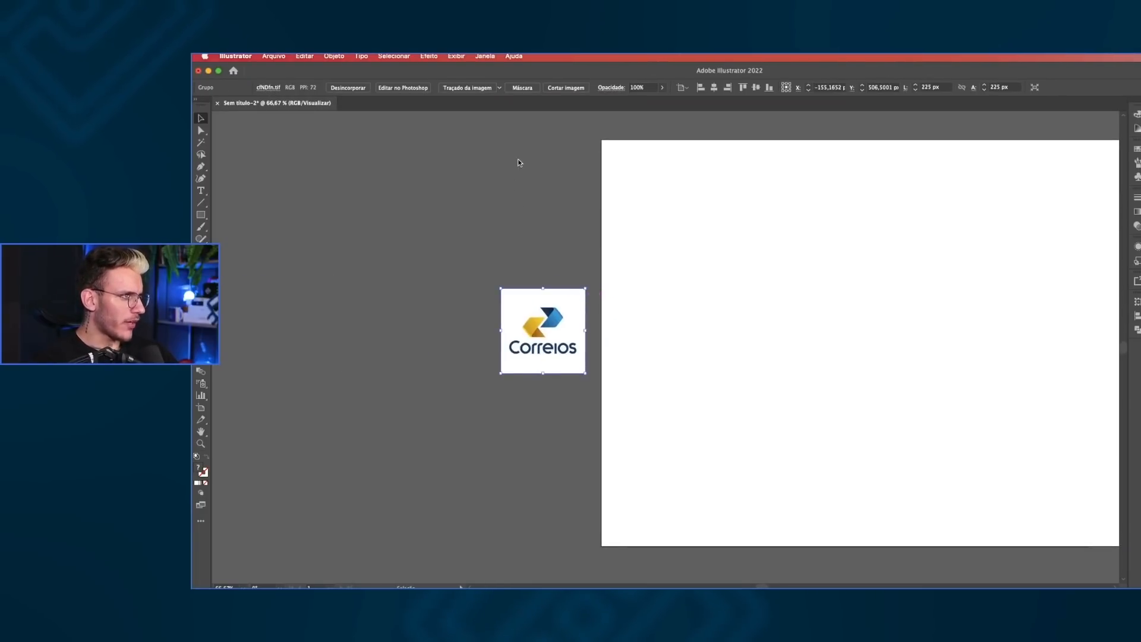
{"action": "left_click_drag", "start_coordinate": [723, 348], "coordinate": [463, 357]}
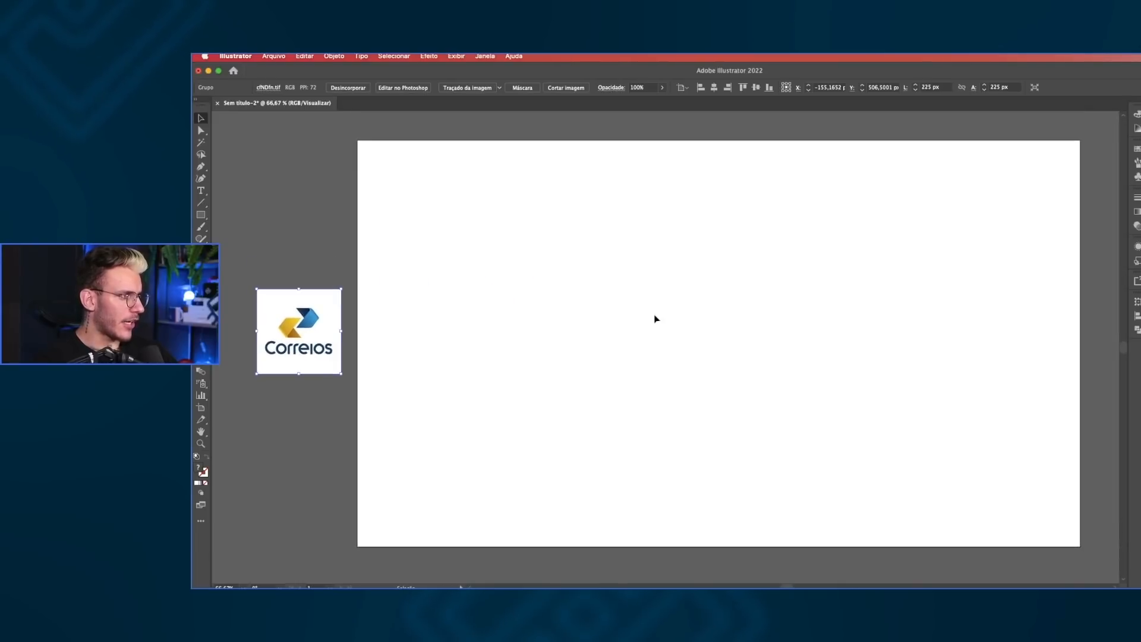
{"action": "left_click_drag", "start_coordinate": [393, 306], "coordinate": [523, 294]}
{"action": "mouse_move", "coordinate": [467, 259]}
{"action": "left_mouse_down"}
{"action": "mouse_move", "coordinate": [519, 303]}
{"action": "mouse_move", "coordinate": [533, 288]}
{"action": "left_mouse_up"}
- Draw two white squares of about 100 px side by side above the logo image, together spanning its width
{"action": "left_click", "coordinate": [201, 216]}
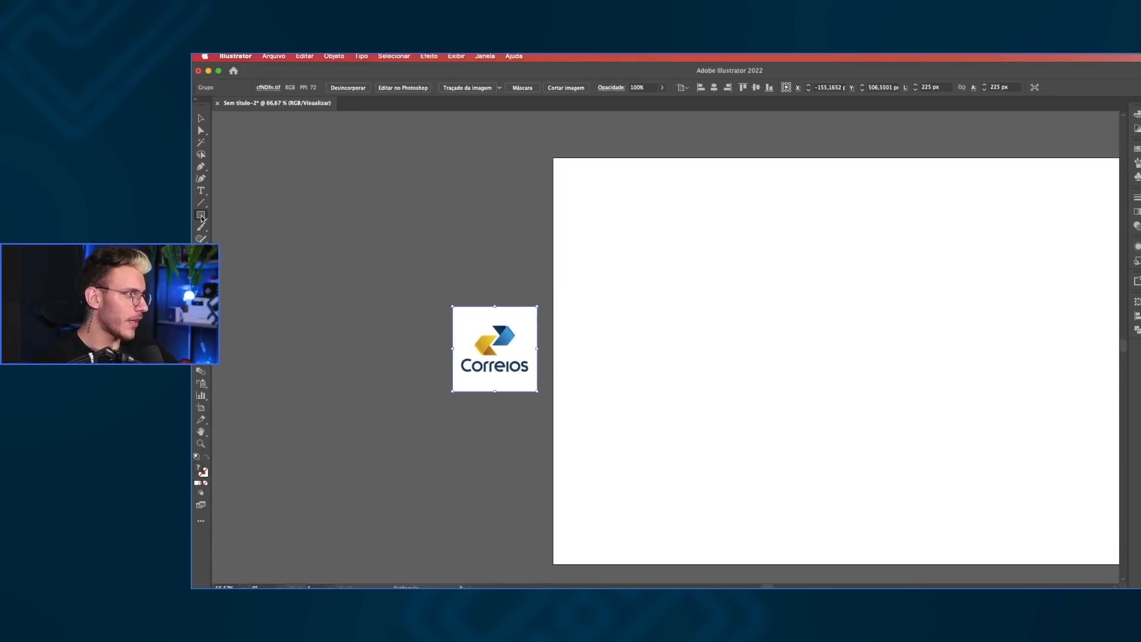
{"action": "mouse_move", "coordinate": [452, 273]}
{"action": "left_mouse_down"}
{"action": "mouse_move", "coordinate": [476, 297]}
{"action": "mouse_move", "coordinate": [492, 285]}
{"action": "left_mouse_up"}
{"action": "key", "text": "v"}
{"action": "scroll", "coordinate": [492, 284], "scroll_direction": "up", "scroll_amount": 3}
{"action": "left_click", "coordinate": [425, 290], "text": "shift"}
{"action": "left_click_drag", "start_coordinate": [537, 255], "coordinate": [650, 215]}
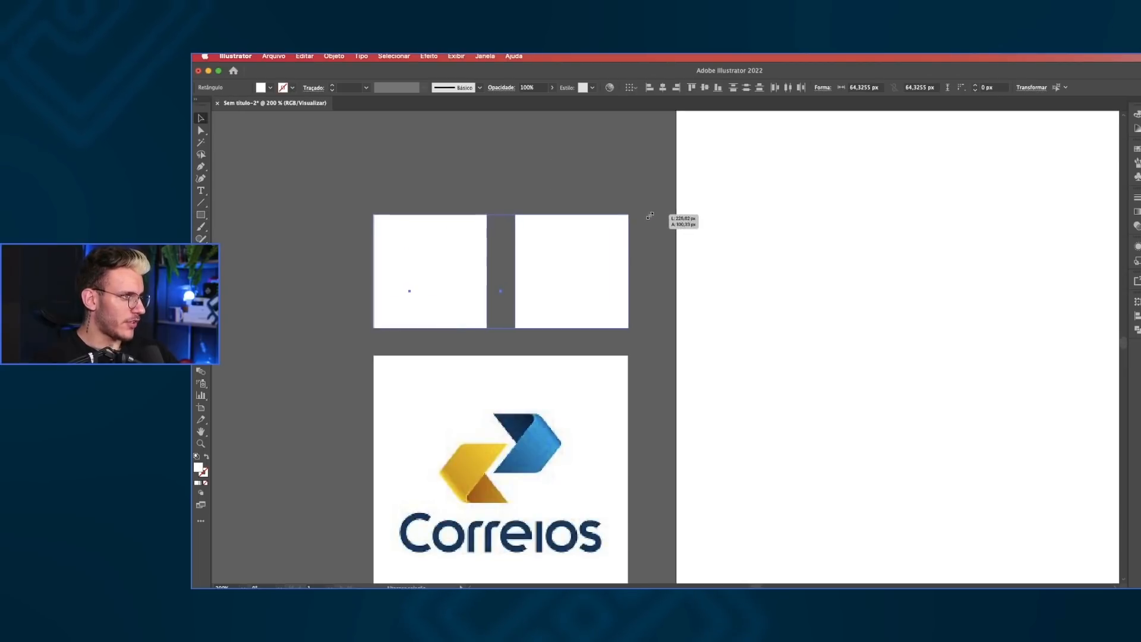
{"action": "scroll", "coordinate": [627, 248], "scroll_direction": "down", "scroll_amount": 1}
{"action": "left_click", "coordinate": [669, 336]}
- Fill the right square with the light blue sampled from the logo's symbol
{"action": "left_click", "coordinate": [625, 295]}
{"action": "key", "text": "i"}
{"action": "scroll", "coordinate": [545, 404], "scroll_direction": "up", "scroll_amount": 1}
{"action": "left_click", "coordinate": [547, 415]}
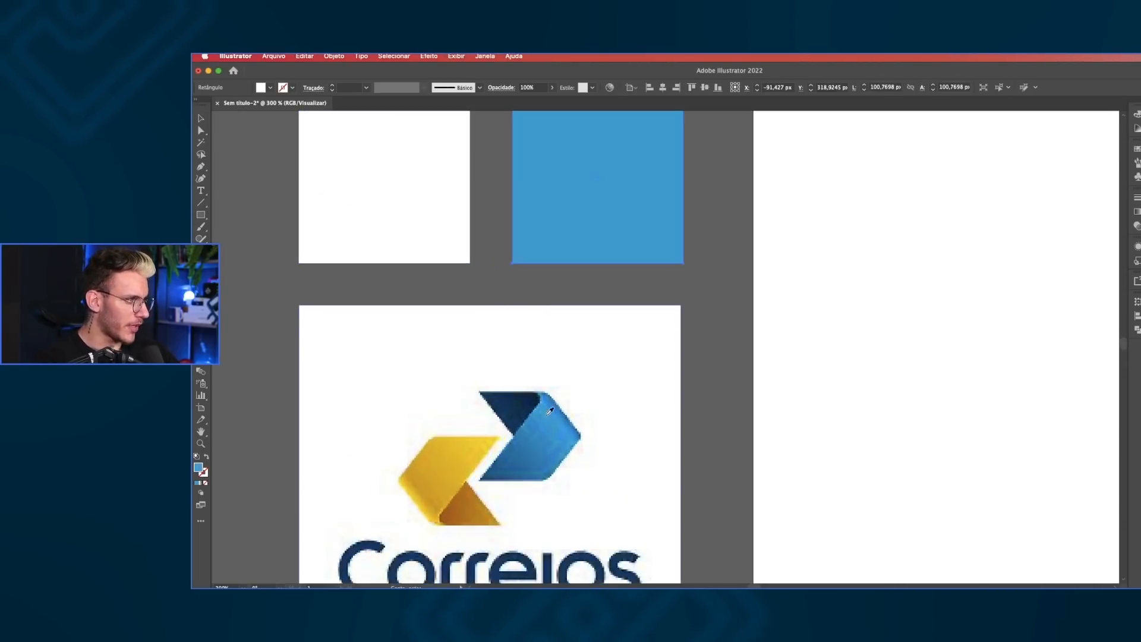
- Fill the left square with the yellow sampled from the logo's symbol
{"action": "scroll", "coordinate": [535, 416], "scroll_direction": "left", "scroll_amount": 2}
{"action": "key", "text": "v"}
{"action": "left_click", "coordinate": [446, 218]}
{"action": "key", "text": "i"}
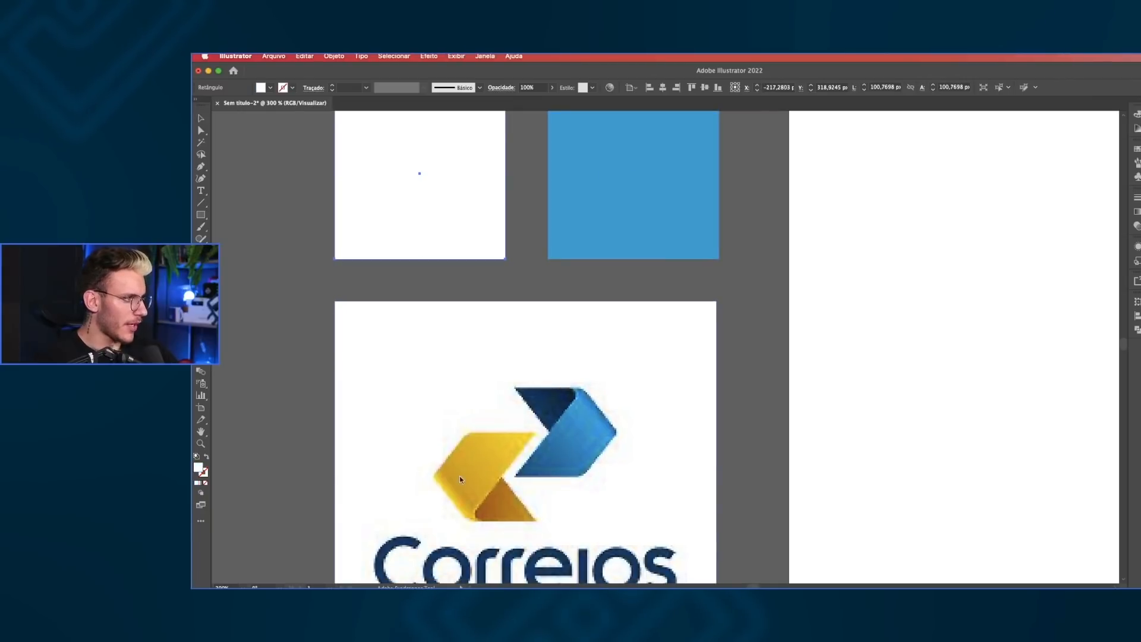
{"action": "left_click", "coordinate": [510, 442]}
{"action": "scroll", "coordinate": [510, 442], "scroll_direction": "down", "scroll_amount": 2}
{"action": "key", "text": "v"}
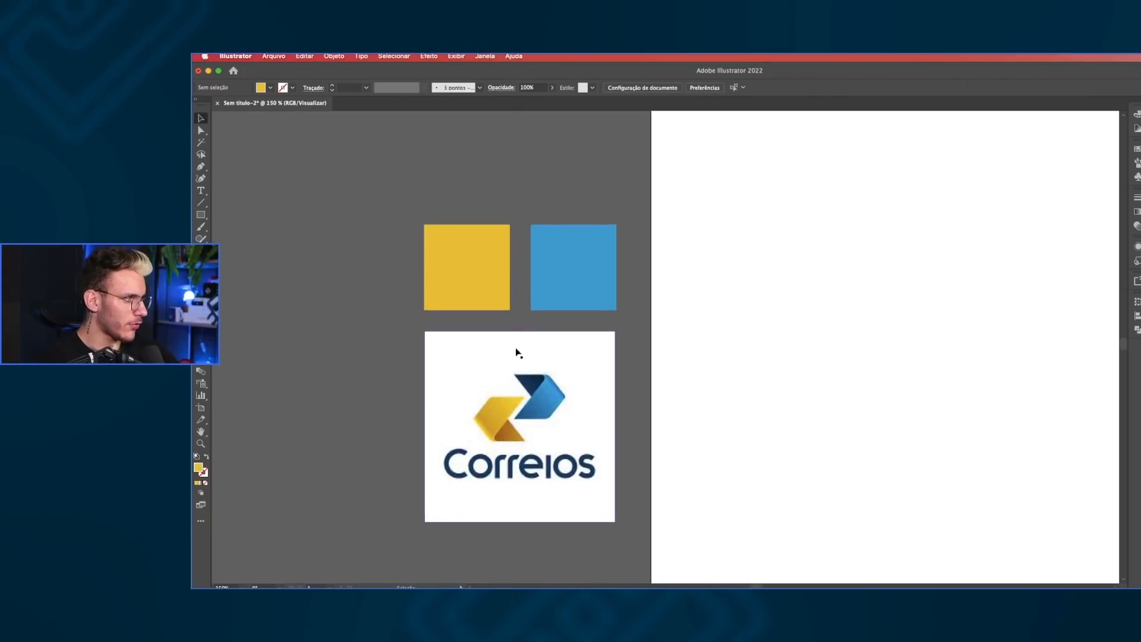
- Shrink the squares to about 65 px and duplicate the blue one, making a row of three as wide as the logo image
{"action": "left_click", "coordinate": [538, 259], "text": "shift"}
{"action": "left_click_drag", "start_coordinate": [654, 266], "coordinate": [407, 277]}
{"action": "left_click_drag", "start_coordinate": [617, 267], "coordinate": [594, 276]}
- Fill the third square with the dark blue sampled from the Correios wordmark
{"action": "left_click", "coordinate": [559, 273]}
{"action": "scroll", "coordinate": [524, 479], "scroll_direction": "up", "scroll_amount": 4}
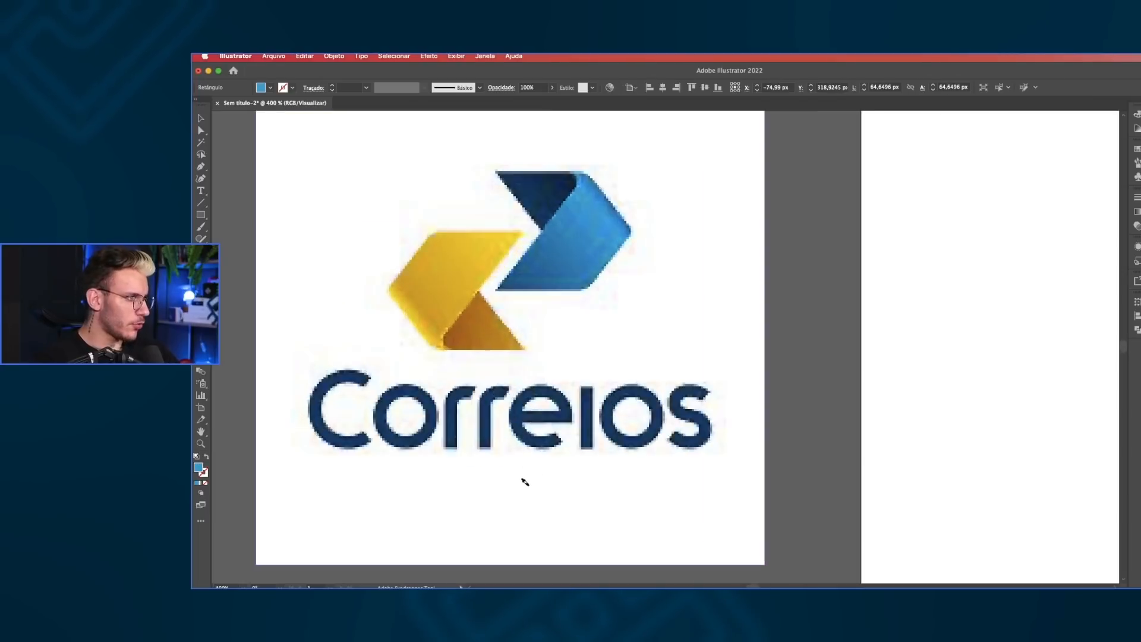
{"action": "scroll", "coordinate": [515, 400], "scroll_direction": "down", "scroll_amount": 3}
{"action": "key", "text": "v"}
{"action": "left_click_drag", "start_coordinate": [404, 270], "coordinate": [438, 389]}
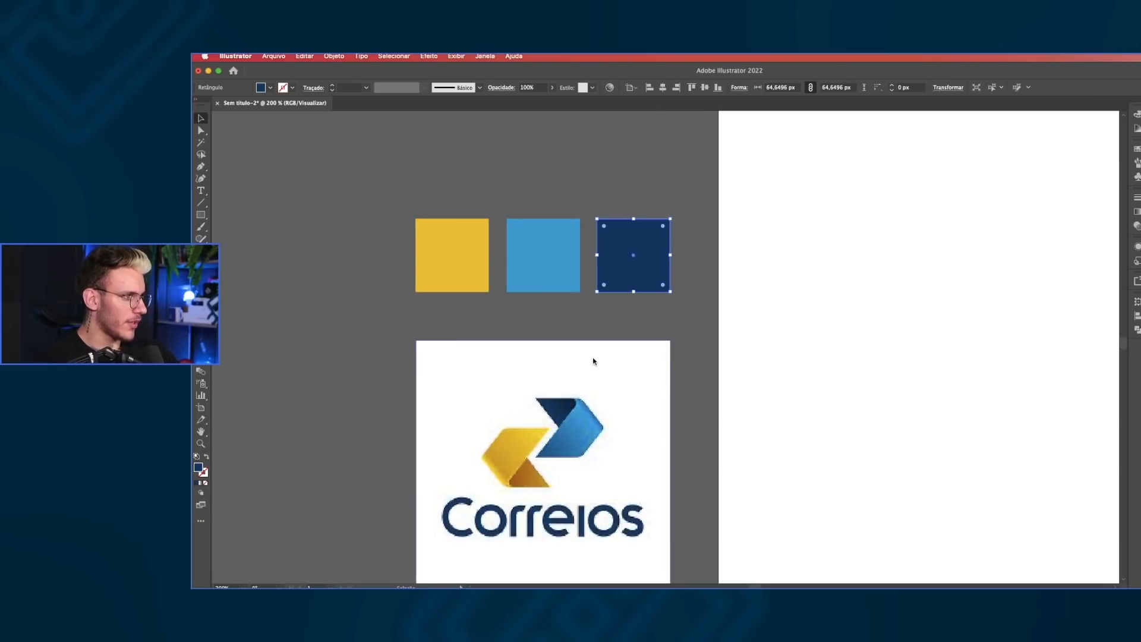
- Move the row of three colour swatches closer to the top edge of the logo image
{"action": "scroll", "coordinate": [588, 368], "scroll_direction": "up", "scroll_amount": 2}
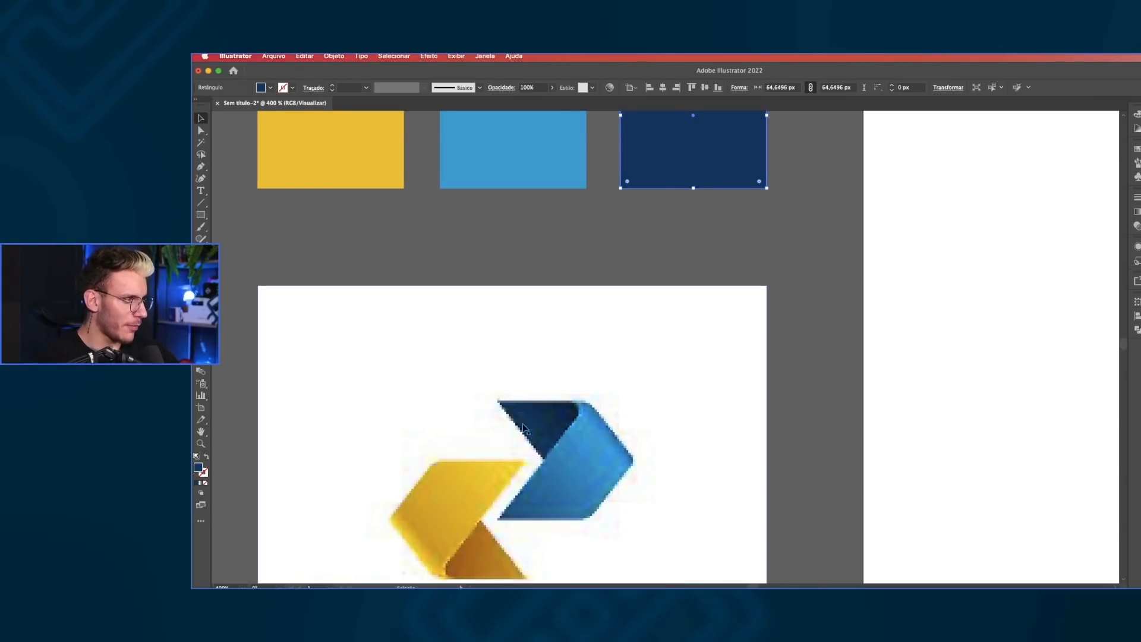
{"action": "scroll", "coordinate": [539, 406], "scroll_direction": "down", "scroll_amount": 2}
{"action": "left_click_drag", "start_coordinate": [539, 406], "coordinate": [541, 340]}
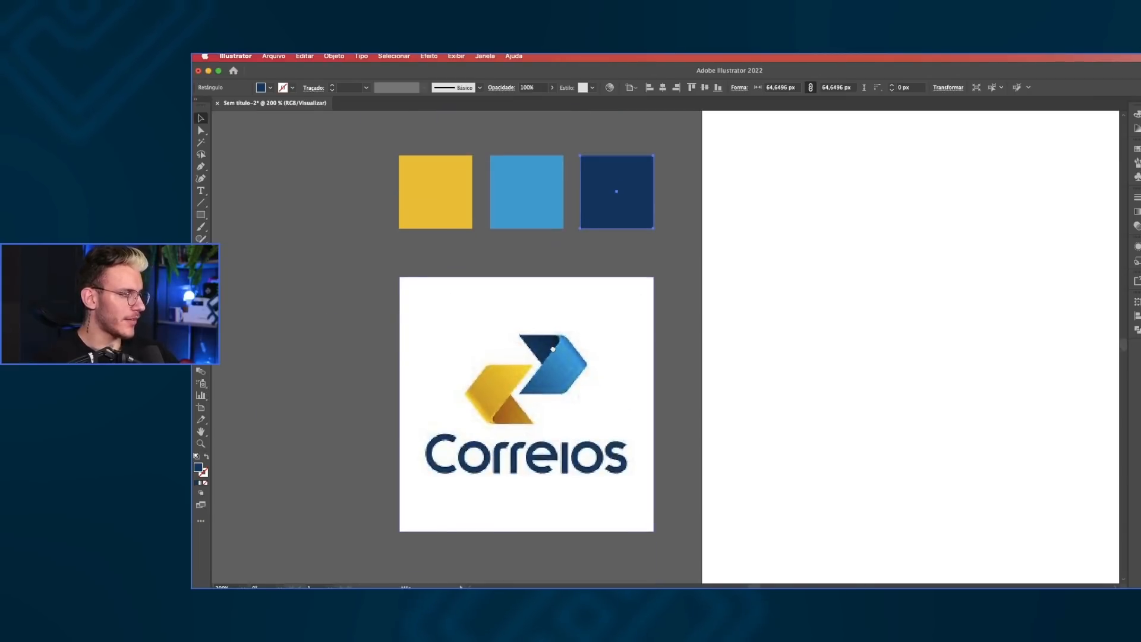
{"action": "left_click_drag", "start_coordinate": [380, 195], "coordinate": [682, 269]}
{"action": "left_click", "coordinate": [682, 245]}
{"action": "key", "text": "super+0"}
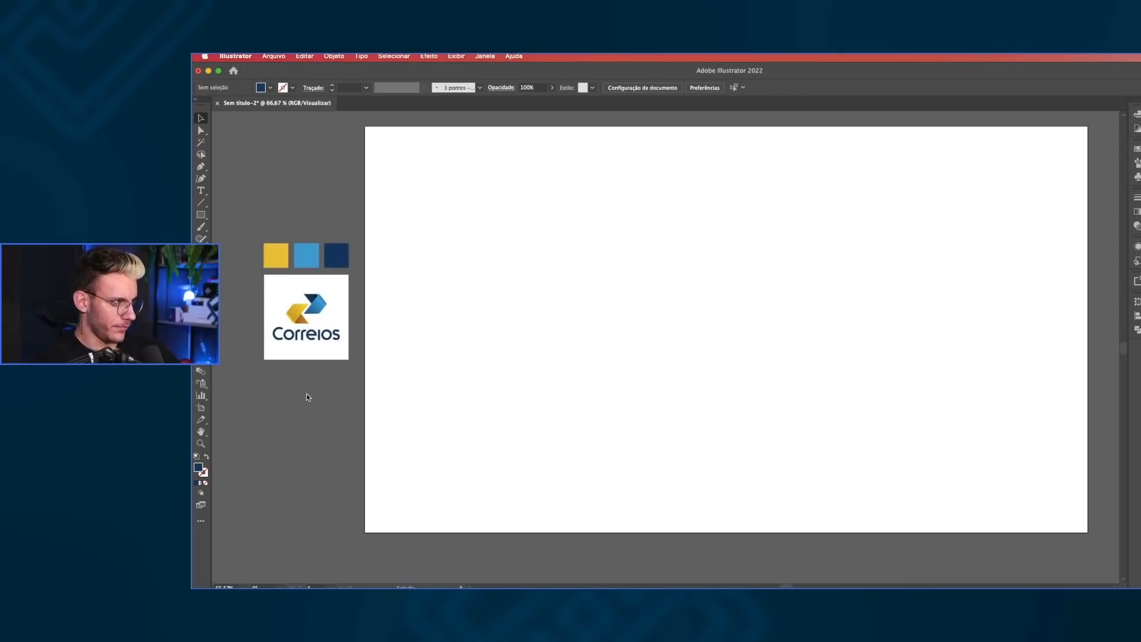
{"action": "left_click_drag", "start_coordinate": [308, 397], "coordinate": [327, 389]}
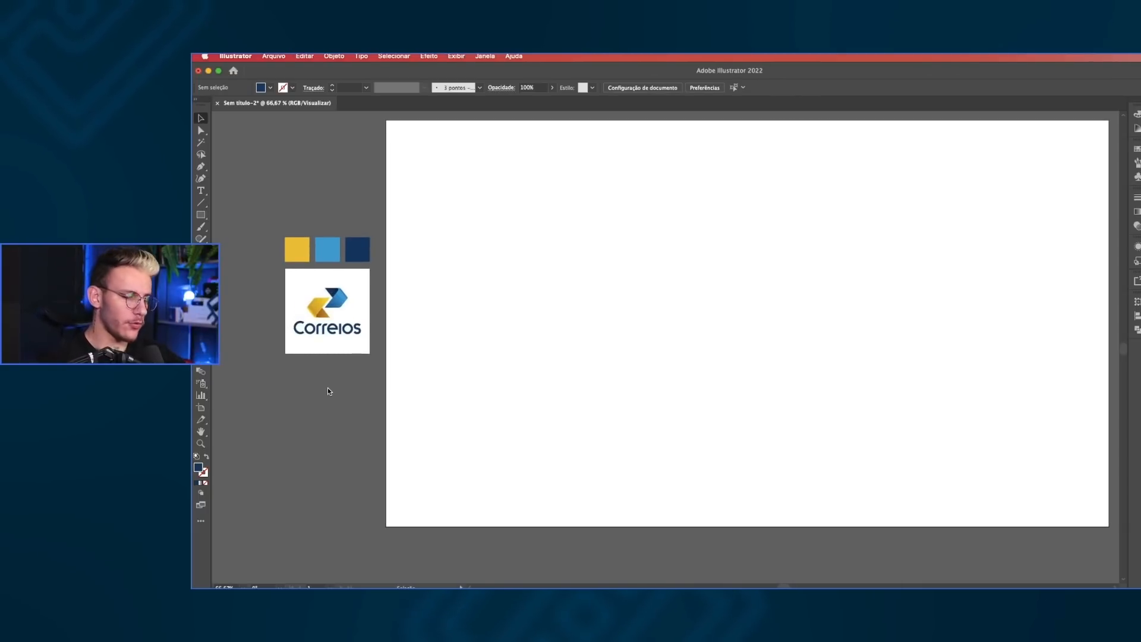
{"action": "left_click_drag", "start_coordinate": [336, 382], "coordinate": [293, 399]}
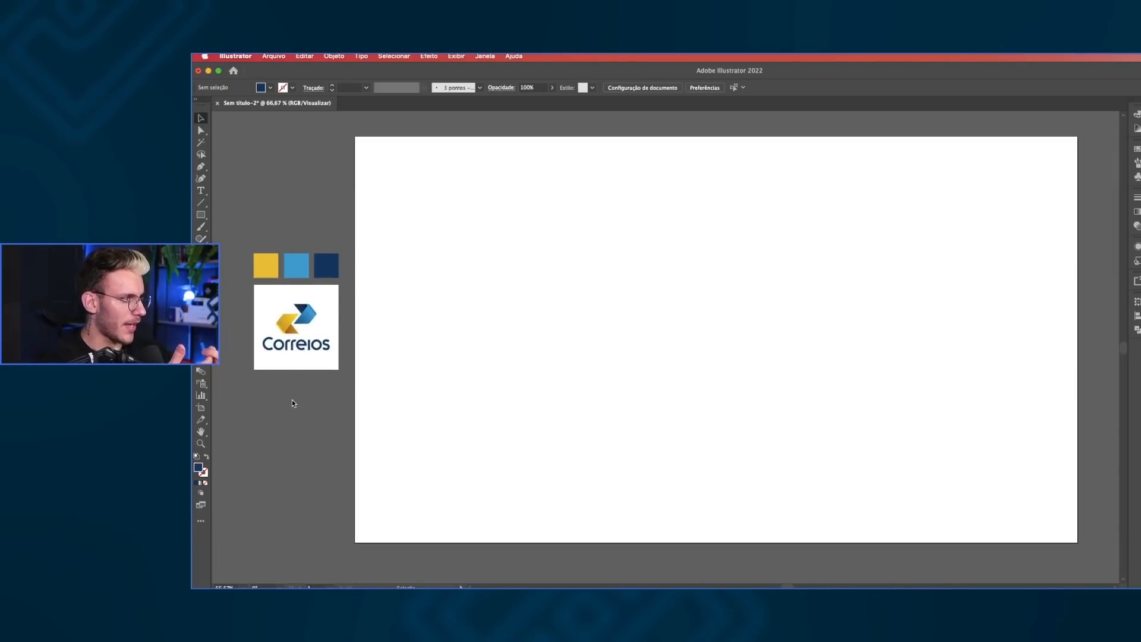
{"action": "scroll", "coordinate": [291, 399], "scroll_direction": "up", "scroll_amount": 3}
{"action": "left_click_drag", "start_coordinate": [305, 319], "coordinate": [510, 426]}
{"action": "key", "text": "m"}
{"action": "left_click_drag", "start_coordinate": [454, 211], "coordinate": [584, 325]}
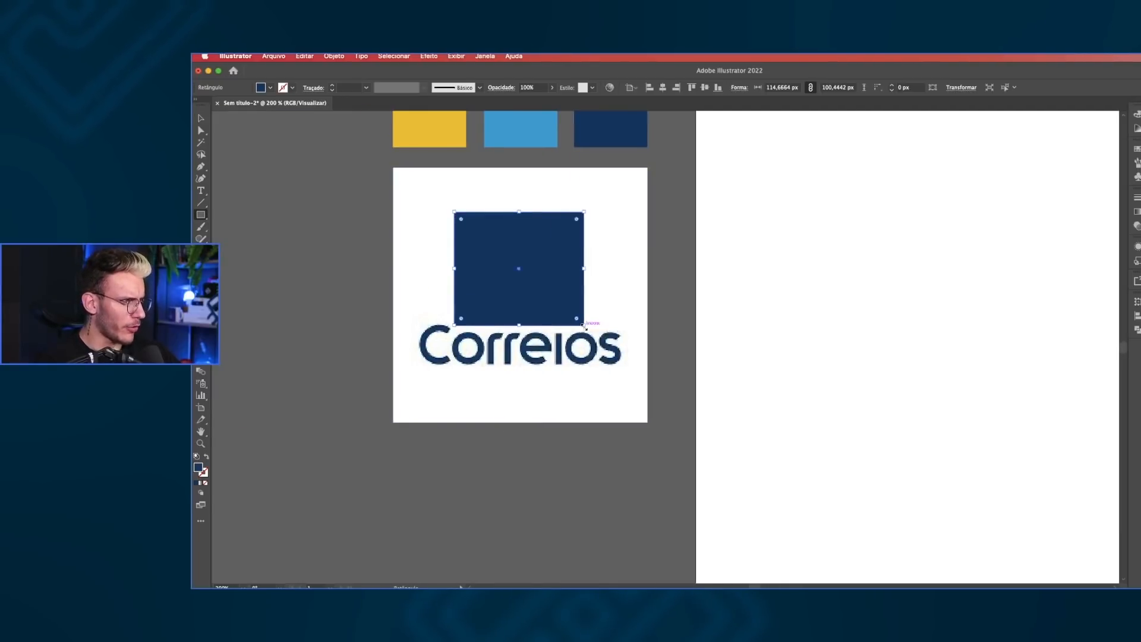
{"action": "key", "text": "Delete"}
- Frame the symbol's two overlapping parts and the wordmark with unfilled magenta rectangles, and remove the frames
{"action": "scroll", "coordinate": [477, 241], "scroll_direction": "up", "scroll_amount": 1}
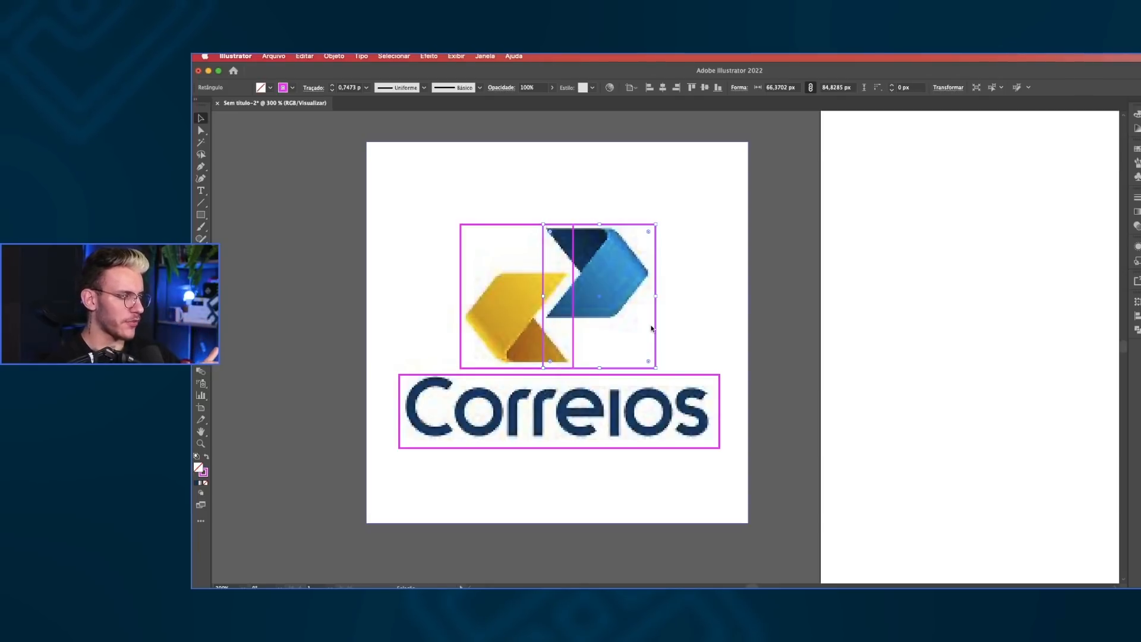
{"action": "left_click_drag", "start_coordinate": [540, 363], "coordinate": [570, 359]}
{"action": "left_click_drag", "start_coordinate": [457, 353], "coordinate": [423, 351]}
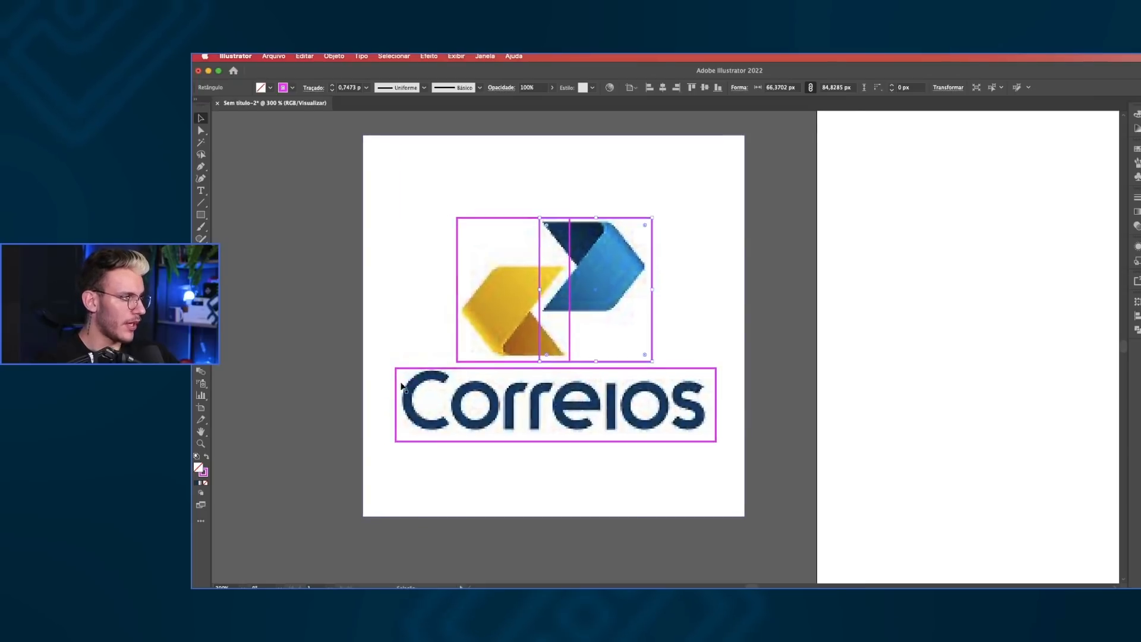
{"action": "left_click_drag", "start_coordinate": [629, 378], "coordinate": [606, 386]}
{"action": "scroll", "coordinate": [606, 387], "scroll_direction": "down", "scroll_amount": 1}
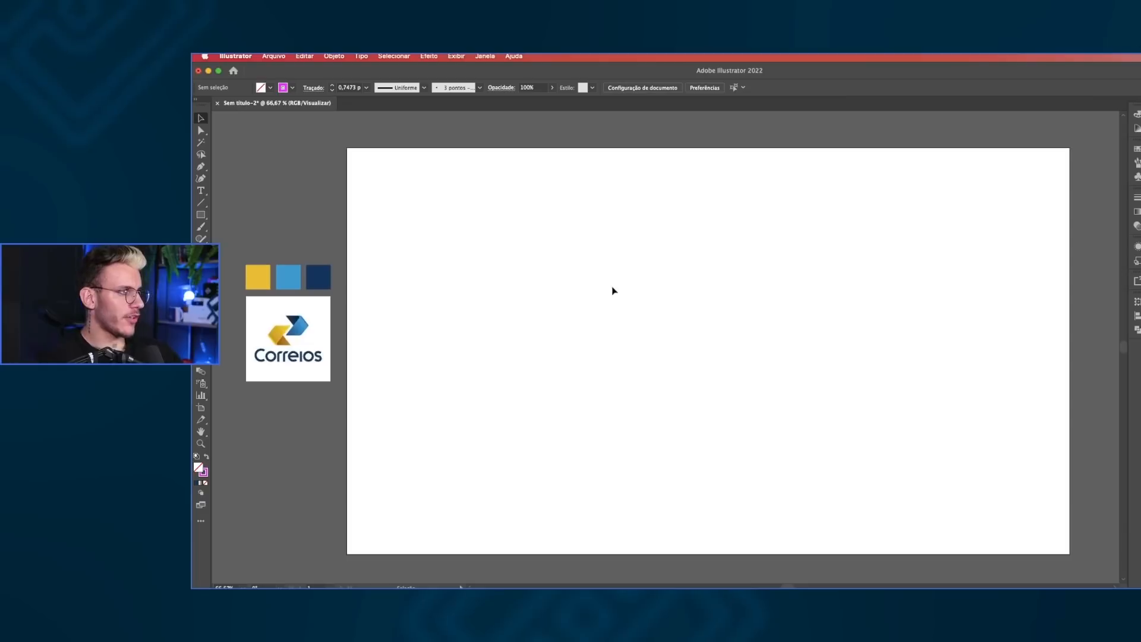
- Add the text "correios" on the empty artboard, enlarge it, centre its paragraph, and align it to the artboard's centre
{"action": "key", "text": "t"}
{"action": "left_click", "coordinate": [650, 279]}
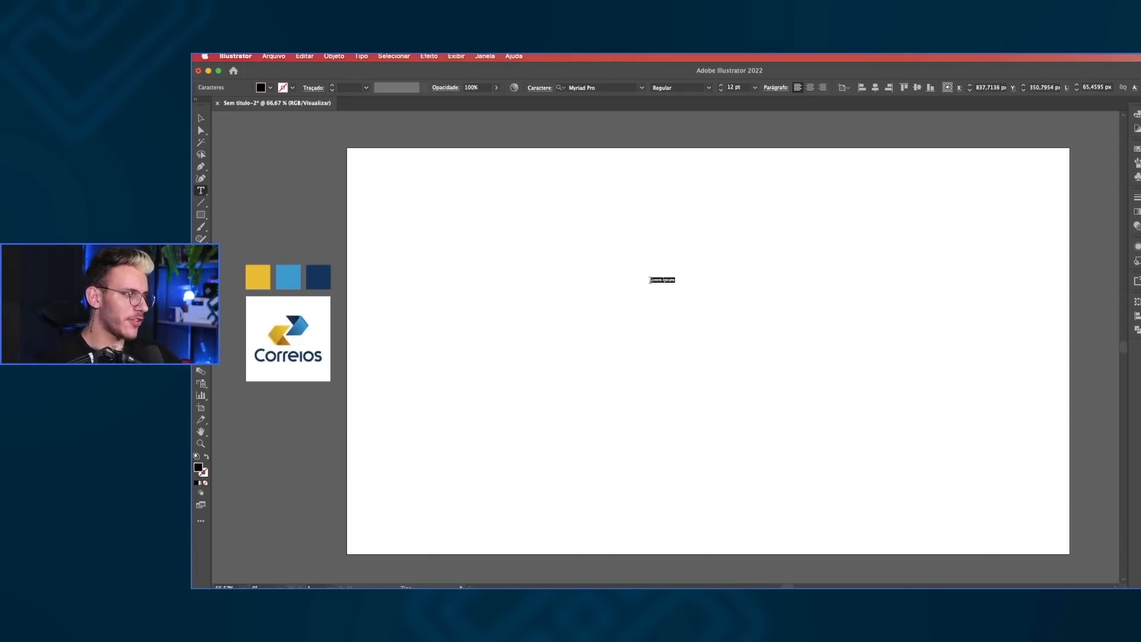
{"action": "key", "text": "Escape"}
{"action": "left_click_drag", "start_coordinate": [666, 277], "coordinate": [715, 284]}
{"action": "left_click", "coordinate": [809, 87]}
{"action": "left_click", "coordinate": [896, 87]}
{"action": "left_click", "coordinate": [938, 87]}
{"action": "left_click", "coordinate": [951, 340]}
- Move the centred word up into the upper half of the artboard
{"action": "left_click_drag", "start_coordinate": [704, 354], "coordinate": [691, 298]}
{"action": "key", "text": "super+z"}
{"action": "left_click_drag", "start_coordinate": [762, 357], "coordinate": [741, 276]}
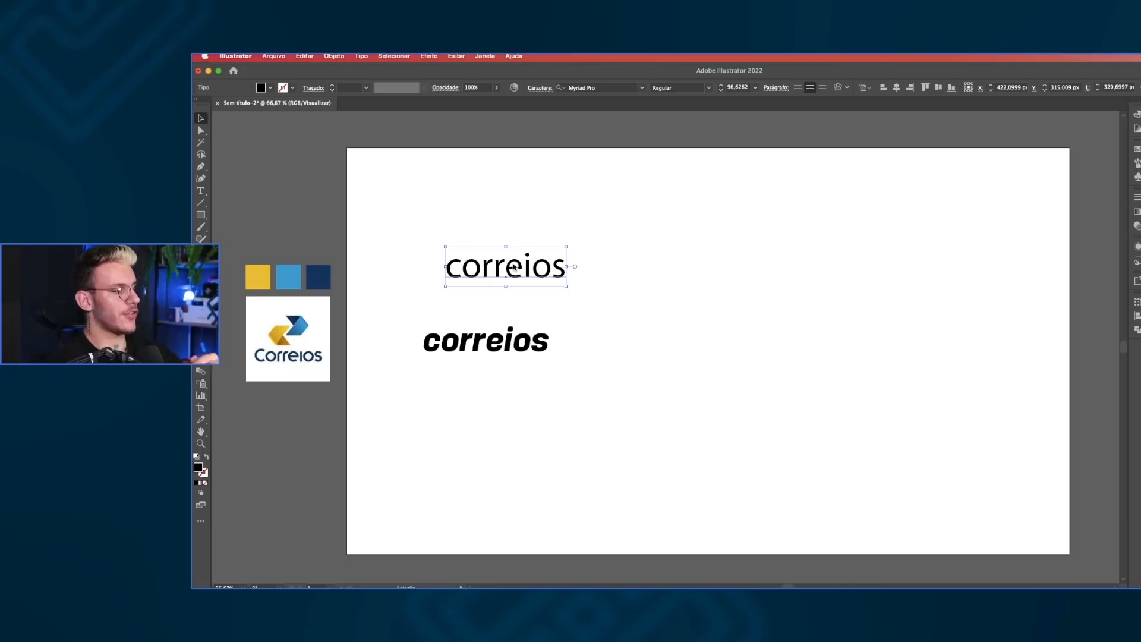
- Delete the Myriad Pro word and place the remaining word near the artboard's centre, sized to about 124 pt
{"action": "left_click_drag", "start_coordinate": [377, 229], "coordinate": [596, 287]}
{"action": "key", "text": "Delete"}
{"action": "left_click_drag", "start_coordinate": [528, 297], "coordinate": [617, 318]}
{"action": "left_click_drag", "start_coordinate": [475, 343], "coordinate": [671, 312]}
{"action": "left_click_drag", "start_coordinate": [680, 390], "coordinate": [562, 278]}
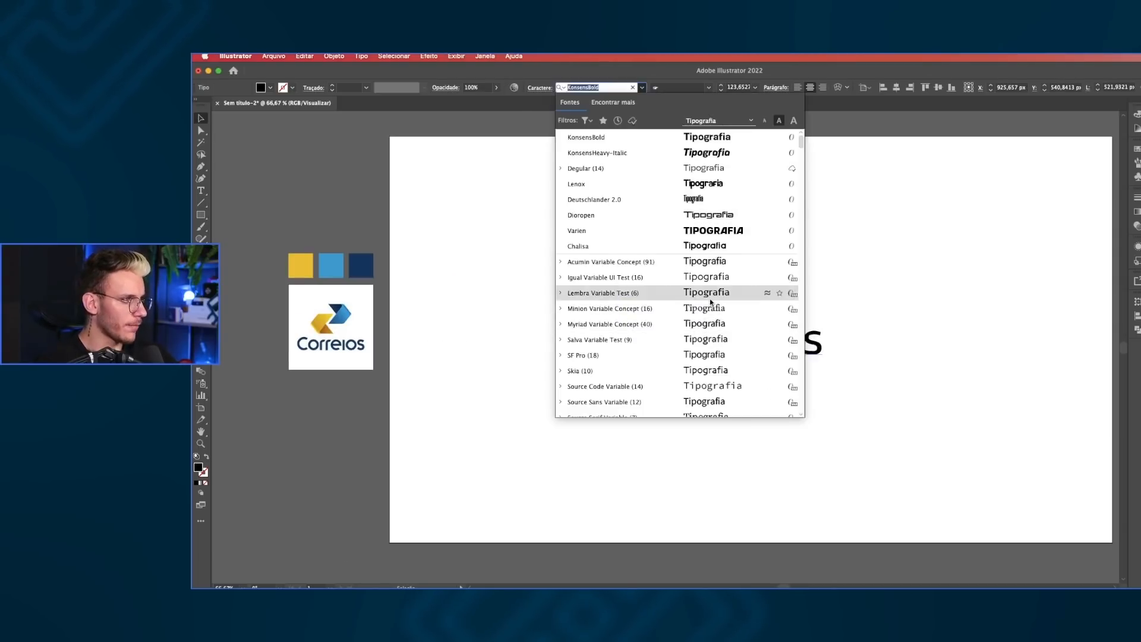
- Set the word in DARCMAN KNOCKOUT Regular and scale it down to about 163 pt
{"action": "scroll", "coordinate": [710, 302], "scroll_direction": "down", "scroll_amount": 20}
{"action": "scroll", "coordinate": [709, 303], "scroll_direction": "up", "scroll_amount": 5}
{"action": "left_click", "coordinate": [711, 268]}
{"action": "mouse_move", "coordinate": [783, 339]}
{"action": "left_mouse_down"}
{"action": "mouse_move", "coordinate": [901, 330]}
{"action": "mouse_move", "coordinate": [772, 333]}
{"action": "left_mouse_up"}
{"action": "left_click", "coordinate": [916, 334]}
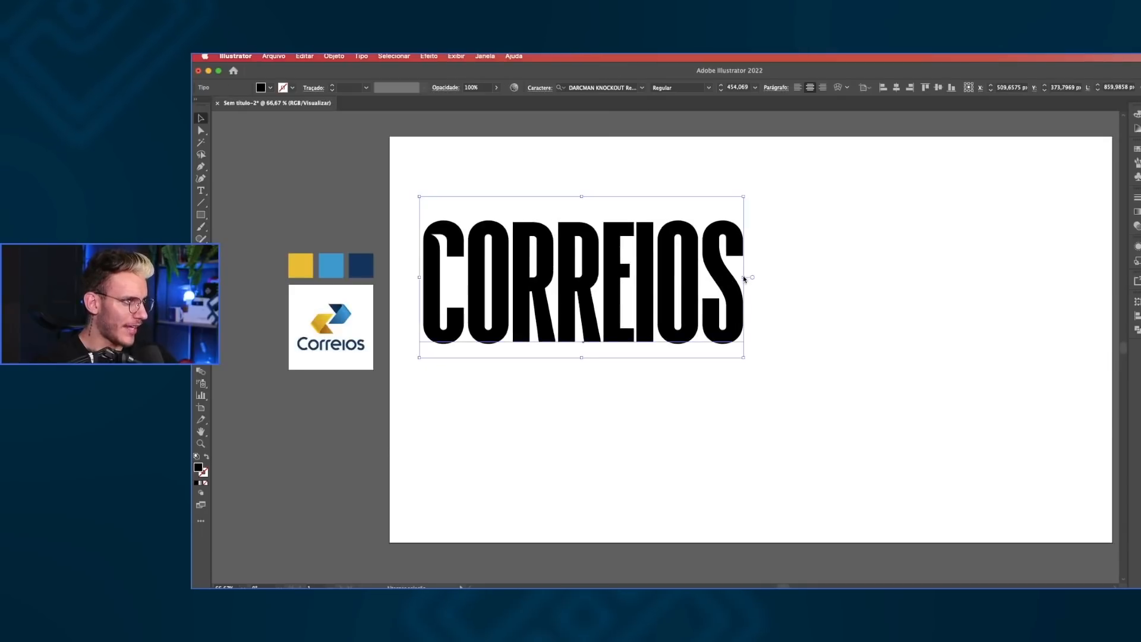
{"action": "left_click_drag", "start_coordinate": [744, 278], "coordinate": [537, 262]}
{"action": "left_click_drag", "start_coordinate": [660, 169], "coordinate": [504, 172]}
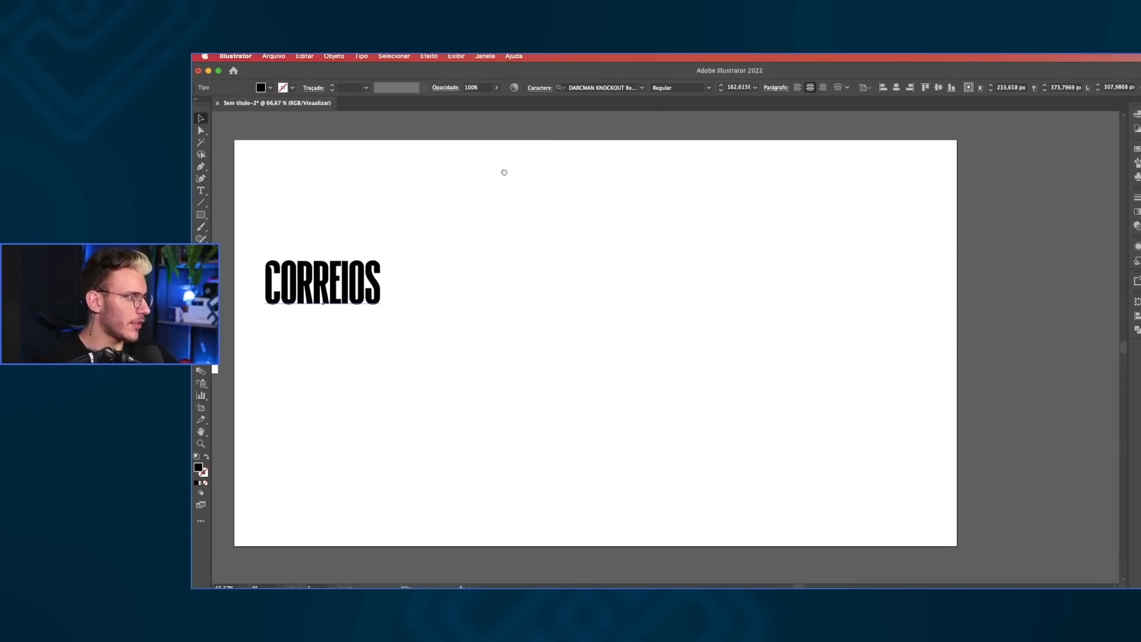
- Set the word in Alternate Gothic No3 D and retype it in lowercase as "correios"
{"action": "left_click", "coordinate": [635, 88]}
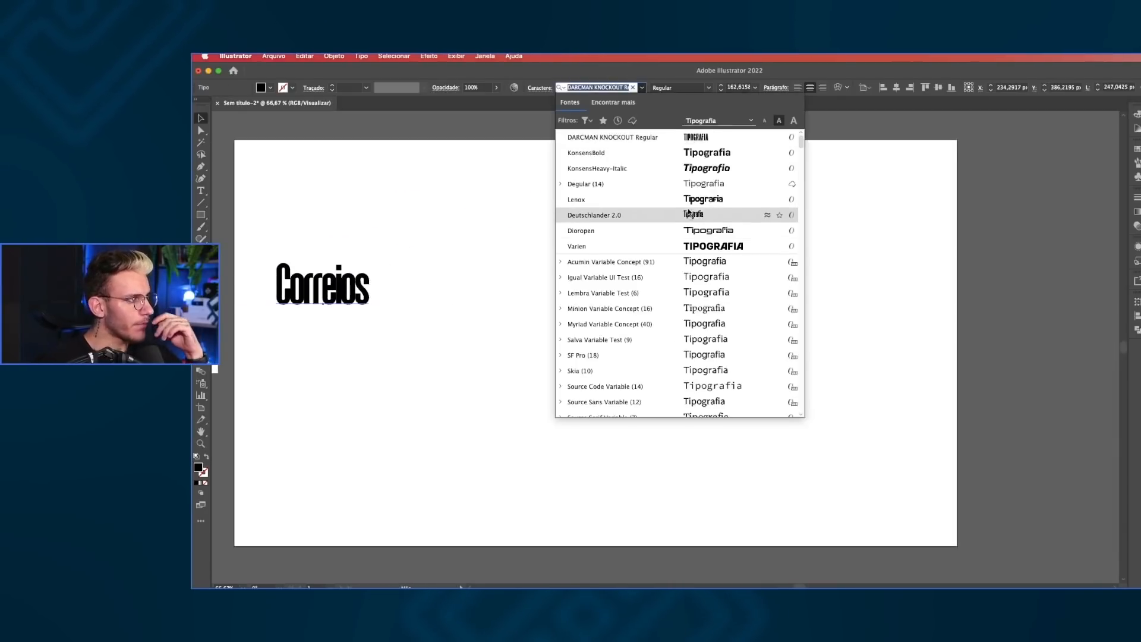
{"action": "scroll", "coordinate": [692, 268], "scroll_direction": "down", "scroll_amount": 5}
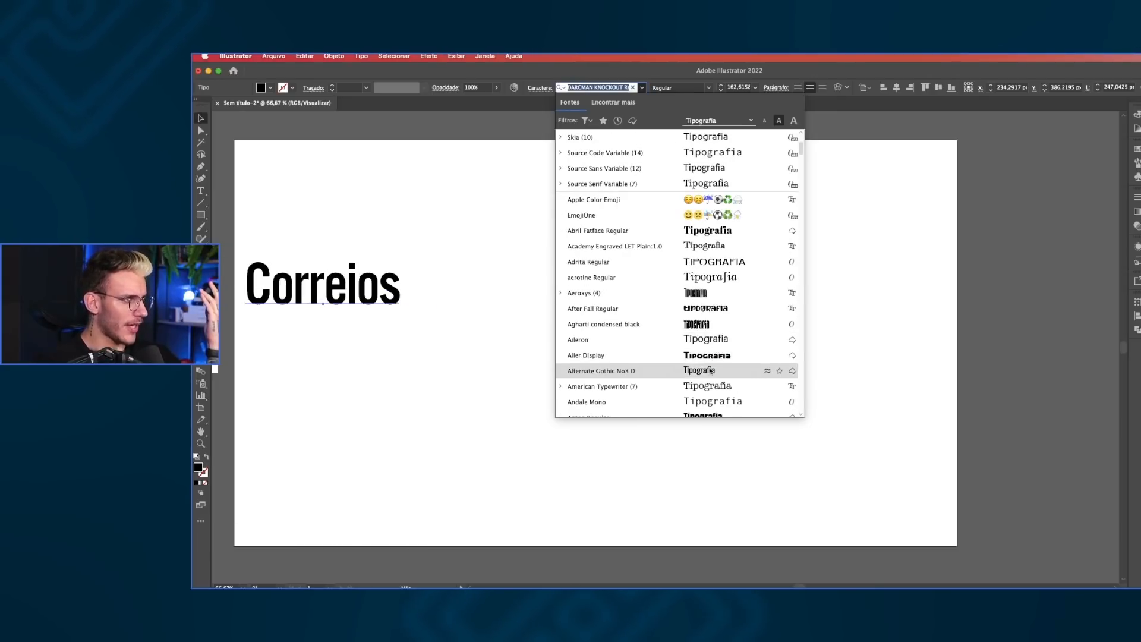
{"action": "left_click", "coordinate": [711, 369]}
{"action": "double_click", "coordinate": [353, 291]}
{"action": "type", "text": "CO"}
{"action": "type", "text": "ios"}
{"action": "key", "text": "Escape"}
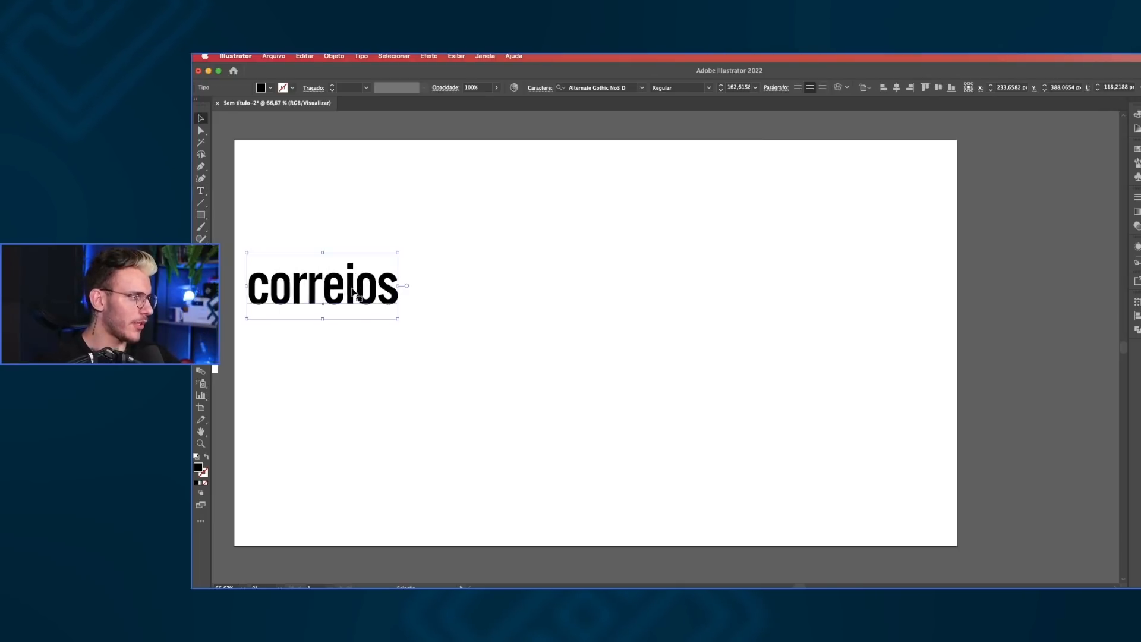
- Move the lowercase word higher on the artboard and set it in Arial Black
{"action": "left_click_drag", "start_coordinate": [356, 286], "coordinate": [371, 237]}
{"action": "left_click", "coordinate": [642, 88]}
{"action": "scroll", "coordinate": [683, 268], "scroll_direction": "up", "scroll_amount": 5}
{"action": "scroll", "coordinate": [717, 294], "scroll_direction": "down", "scroll_amount": 4}
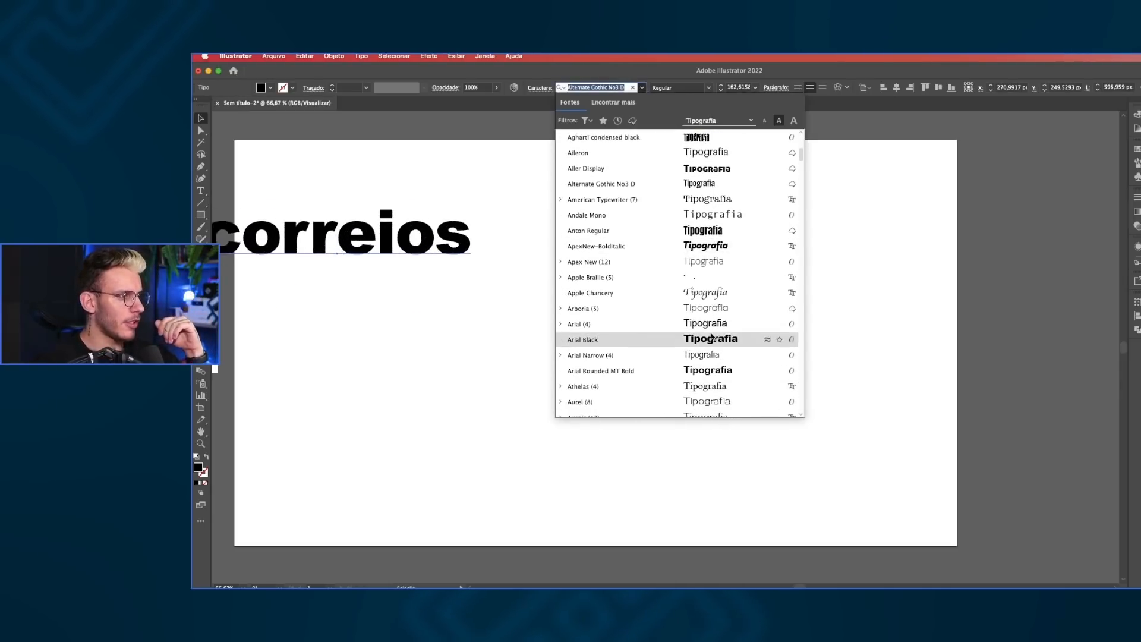
{"action": "scroll", "coordinate": [717, 333], "scroll_direction": "down", "scroll_amount": 1}
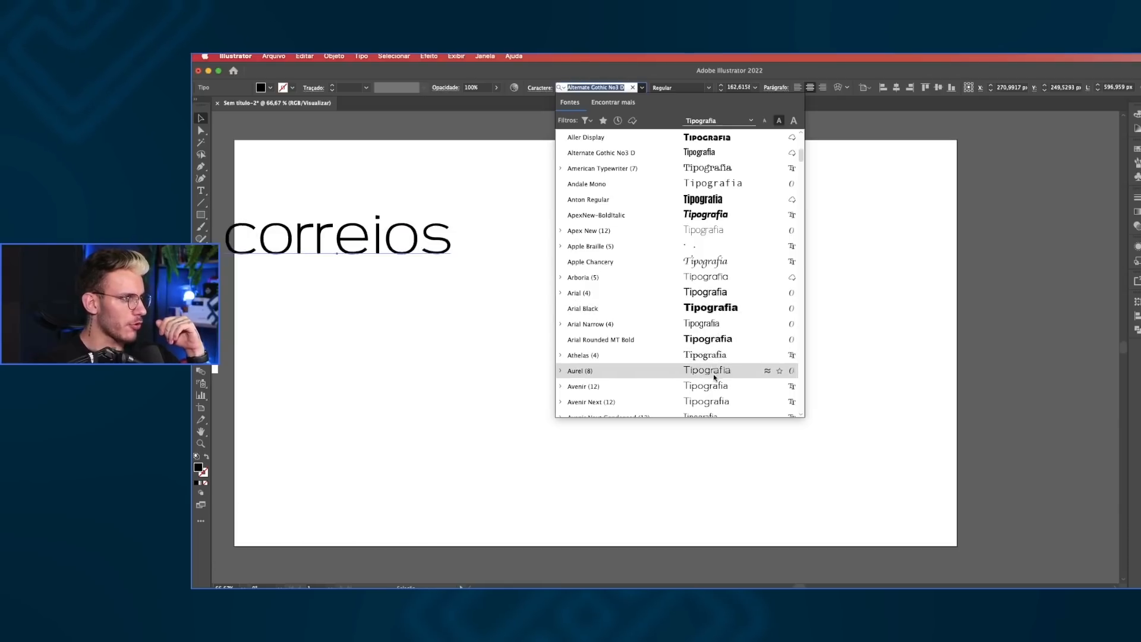
{"action": "left_click", "coordinate": [719, 313]}
- Try a duplicate of the Arial Black word below the original, set in KonsensHeavy-Italic
{"action": "left_click_drag", "start_coordinate": [408, 237], "coordinate": [483, 343]}
{"action": "left_click", "coordinate": [641, 87]}
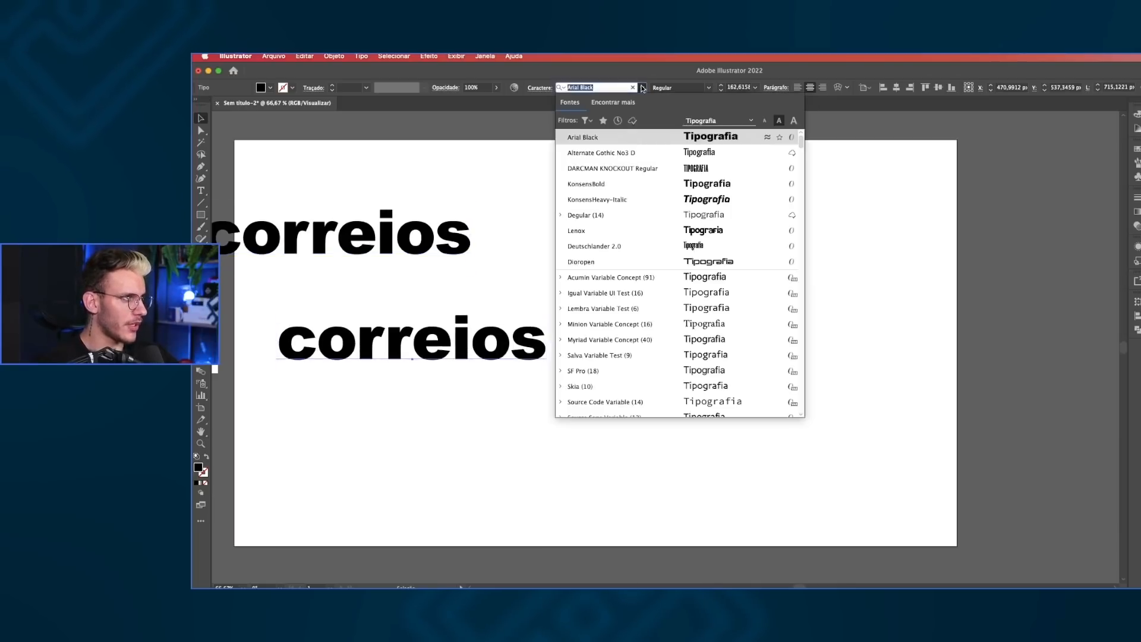
{"action": "left_click", "coordinate": [714, 200]}
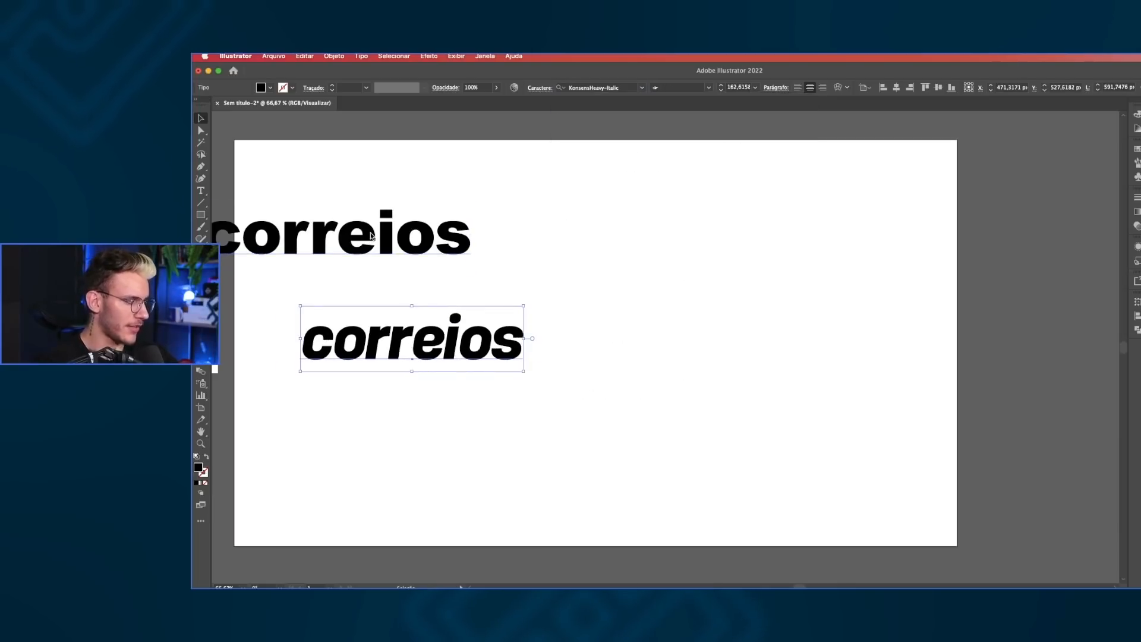
{"action": "key", "text": "super+z"}
{"action": "key", "text": "super+z"}
{"action": "key", "text": "super+z"}
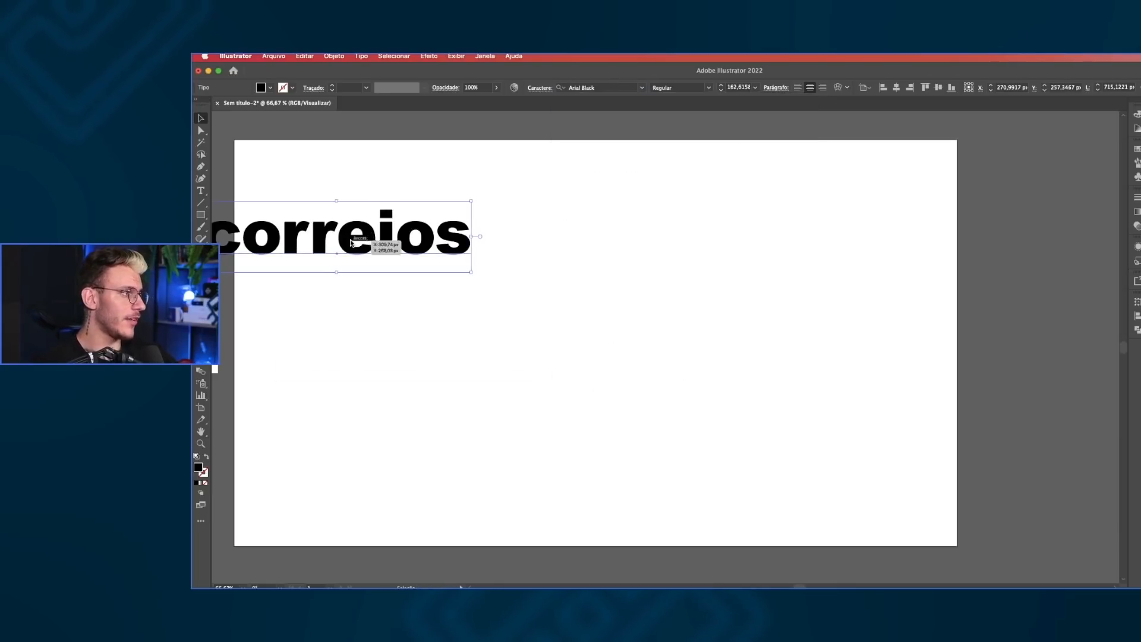
- Shrink the Arial Black word to about 98 pt and preview it in other fonts from the font list
{"action": "left_click_drag", "start_coordinate": [496, 199], "coordinate": [396, 236]}
{"action": "left_click", "coordinate": [642, 88]}
{"action": "scroll", "coordinate": [713, 297], "scroll_direction": "down", "scroll_amount": 2}
{"action": "scroll", "coordinate": [701, 267], "scroll_direction": "down", "scroll_amount": 5}
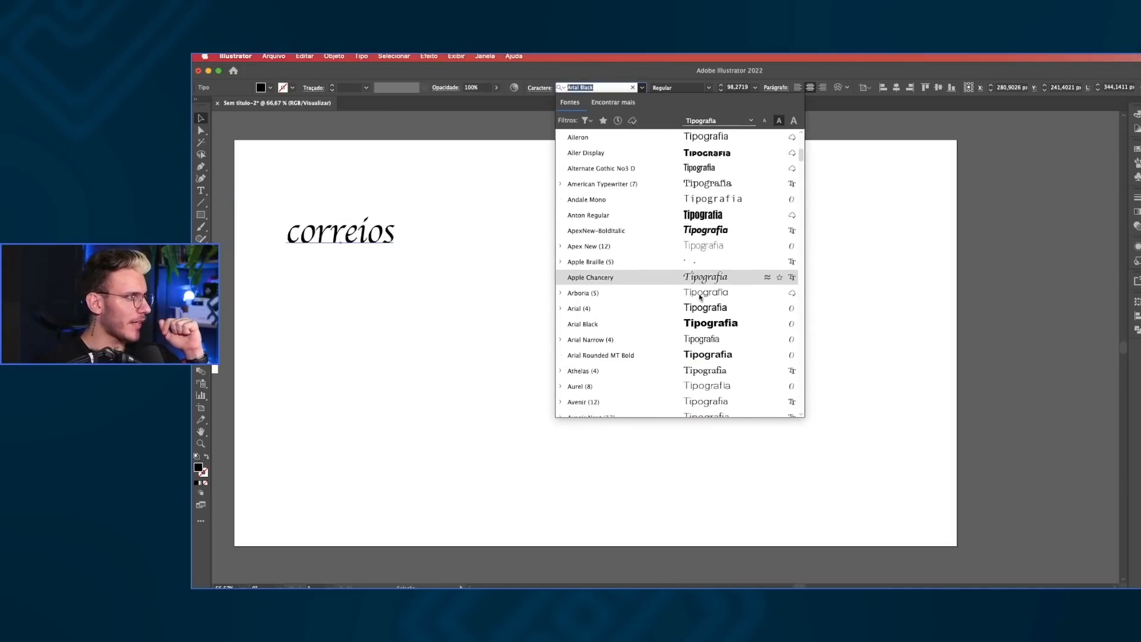
{"action": "scroll", "coordinate": [700, 297], "scroll_direction": "down", "scroll_amount": 2}
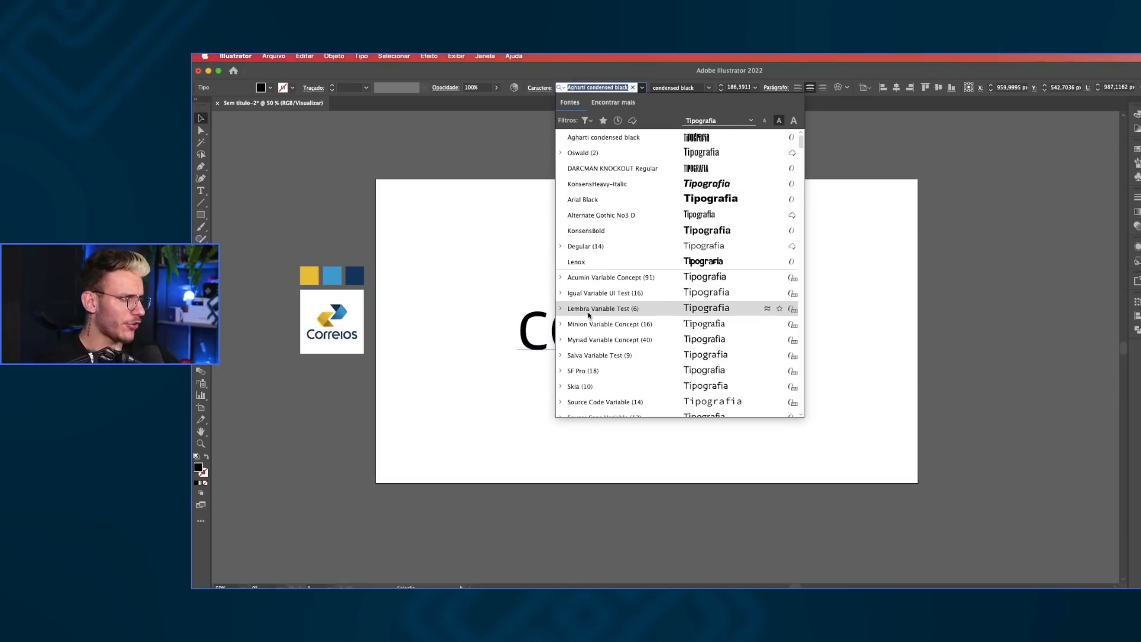
- Set the centred word in Deutschlander 2.0 and retype it in capitals as "CORREIOS"
{"action": "scroll", "coordinate": [590, 311], "scroll_direction": "down", "scroll_amount": 1}
{"action": "type", "text": "deu"}
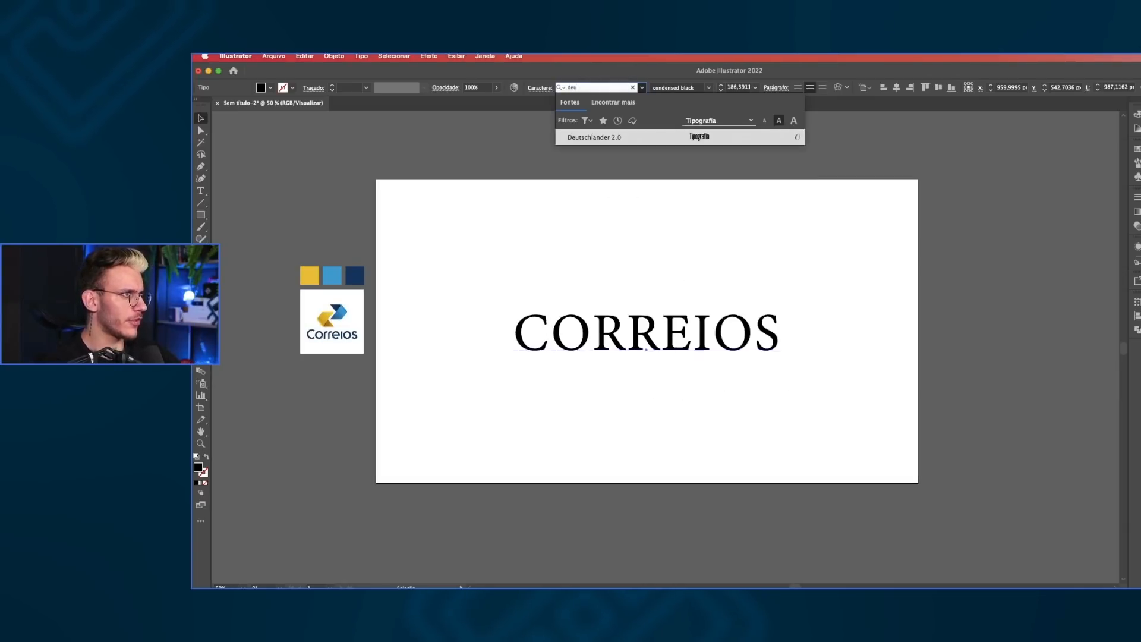
{"action": "key", "text": "Return"}
{"action": "left_click", "coordinate": [644, 277]}
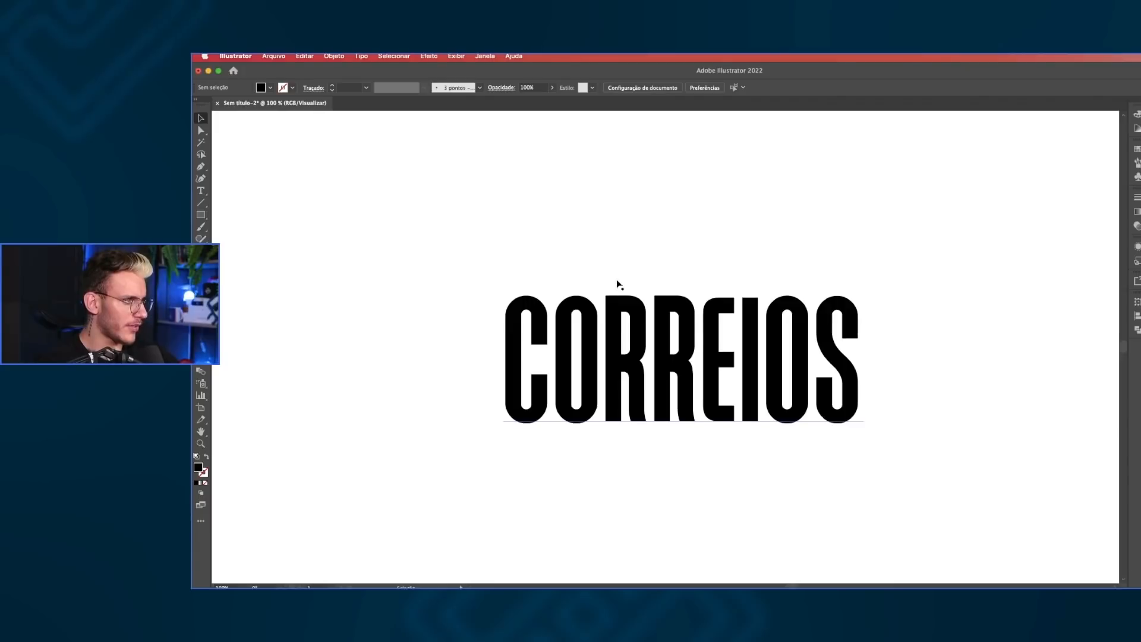
{"action": "triple_click", "coordinate": [616, 324]}
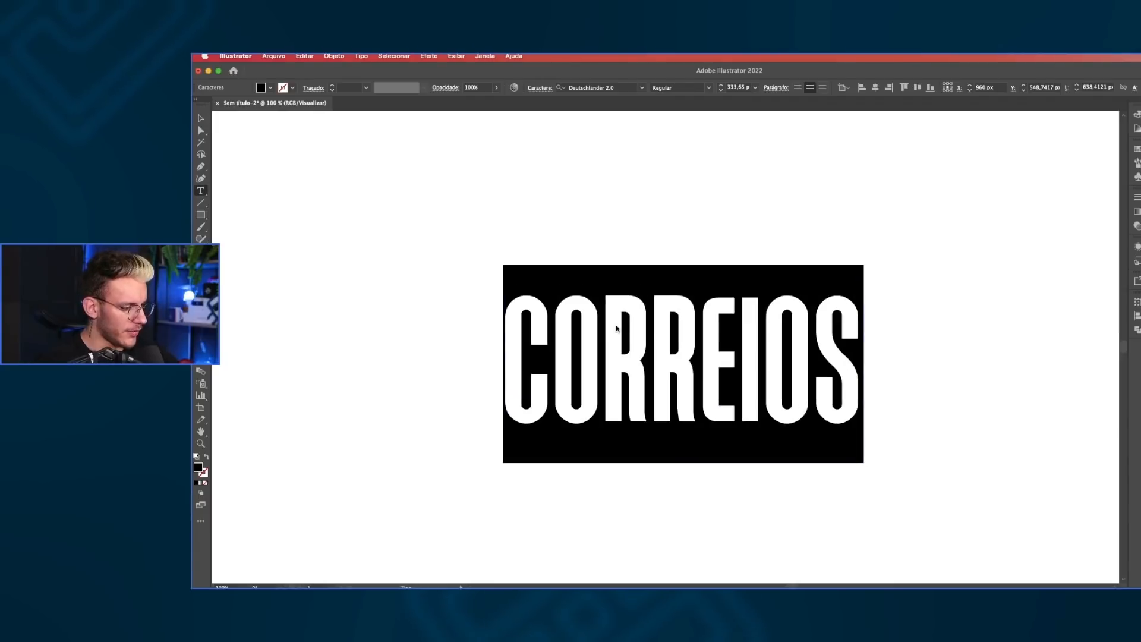
{"action": "key", "text": "BackSpace"}
{"action": "type", "text": "CORREIOS"}
{"action": "key", "text": "Escape"}
- Duplicate the CORREIOS word directly below and retype the copy in lowercase as "correios"
{"action": "scroll", "coordinate": [616, 325], "scroll_direction": "down", "scroll_amount": 2}
{"action": "left_click_drag", "start_coordinate": [618, 327], "coordinate": [623, 401]}
{"action": "double_click", "coordinate": [624, 400]}
{"action": "double_click", "coordinate": [624, 401]}
{"action": "type", "text": "correios"}
{"action": "key", "text": "Escape"}
- Place the lowercase word, about 302 px wide, near the artboard's upper-left corner with the uppercase word directly beneath it
{"action": "left_click_drag", "start_coordinate": [635, 416], "coordinate": [495, 249]}
{"action": "left_click_drag", "start_coordinate": [615, 343], "coordinate": [679, 305]}
{"action": "scroll", "coordinate": [487, 301], "scroll_direction": "up", "scroll_amount": 2}
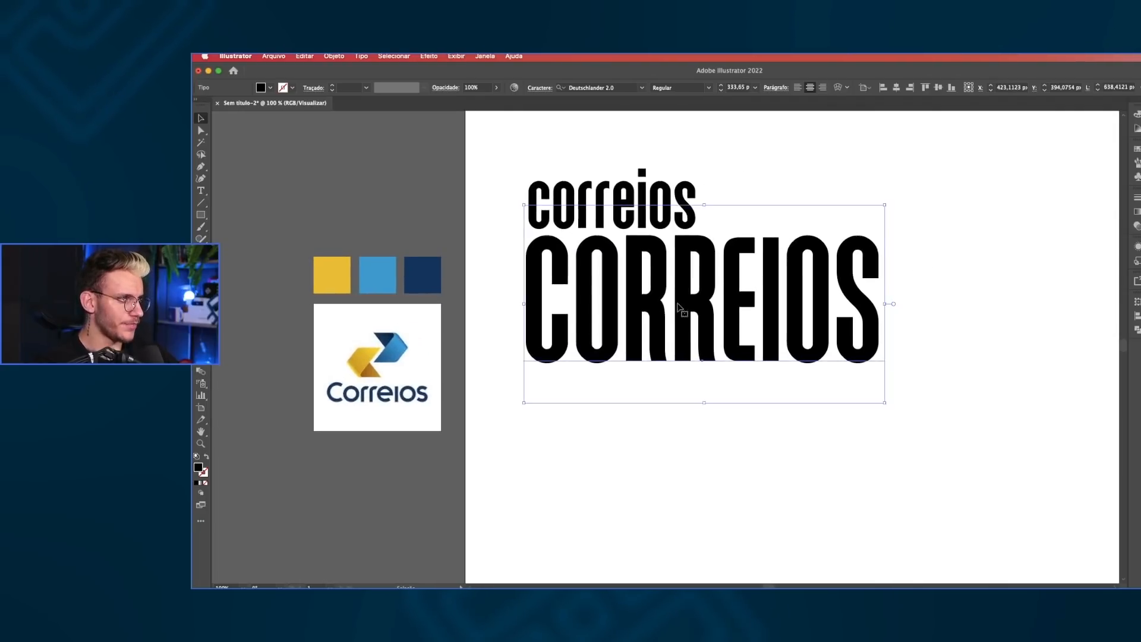
{"action": "scroll", "coordinate": [678, 306], "scroll_direction": "up", "scroll_amount": 1}
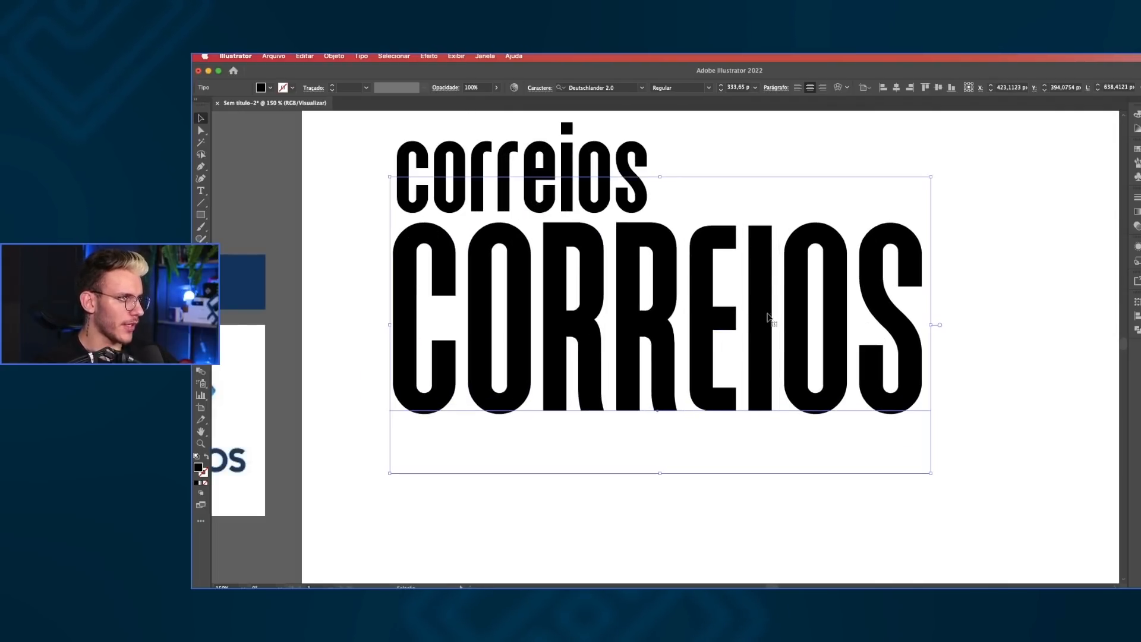
{"action": "scroll", "coordinate": [865, 304], "scroll_direction": "down", "scroll_amount": 1}
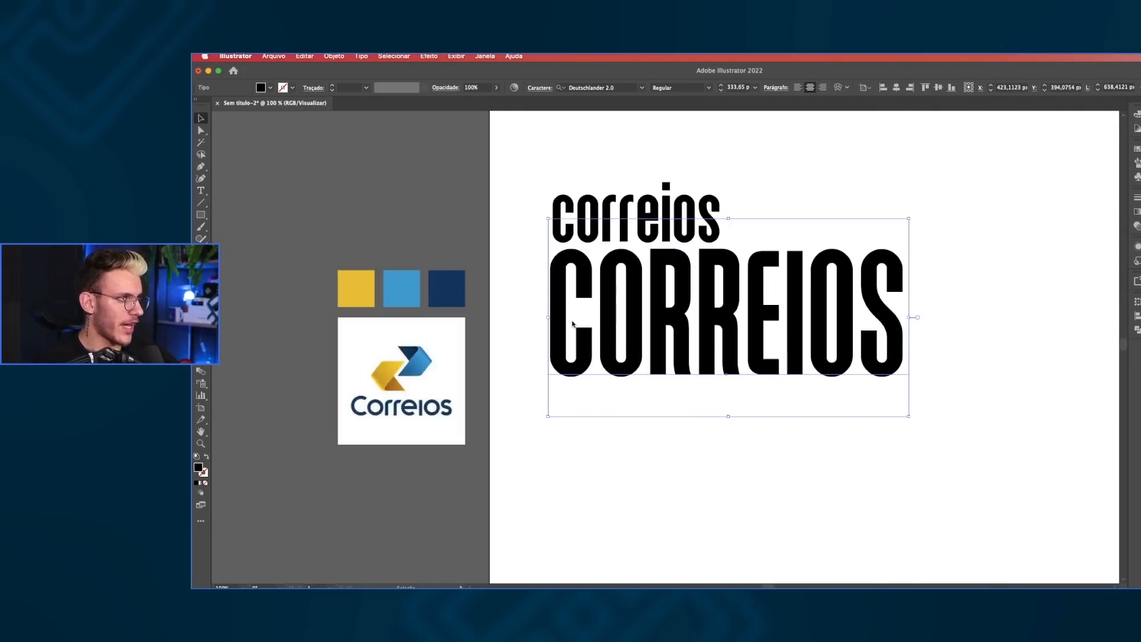
{"action": "scroll", "coordinate": [688, 321], "scroll_direction": "down", "scroll_amount": 1}
- Separate the two versions, with the uppercase word at the artboard's upper left and the lowercase word at its upper right
{"action": "left_click_drag", "start_coordinate": [685, 322], "coordinate": [670, 343]}
{"action": "left_click", "coordinate": [899, 397]}
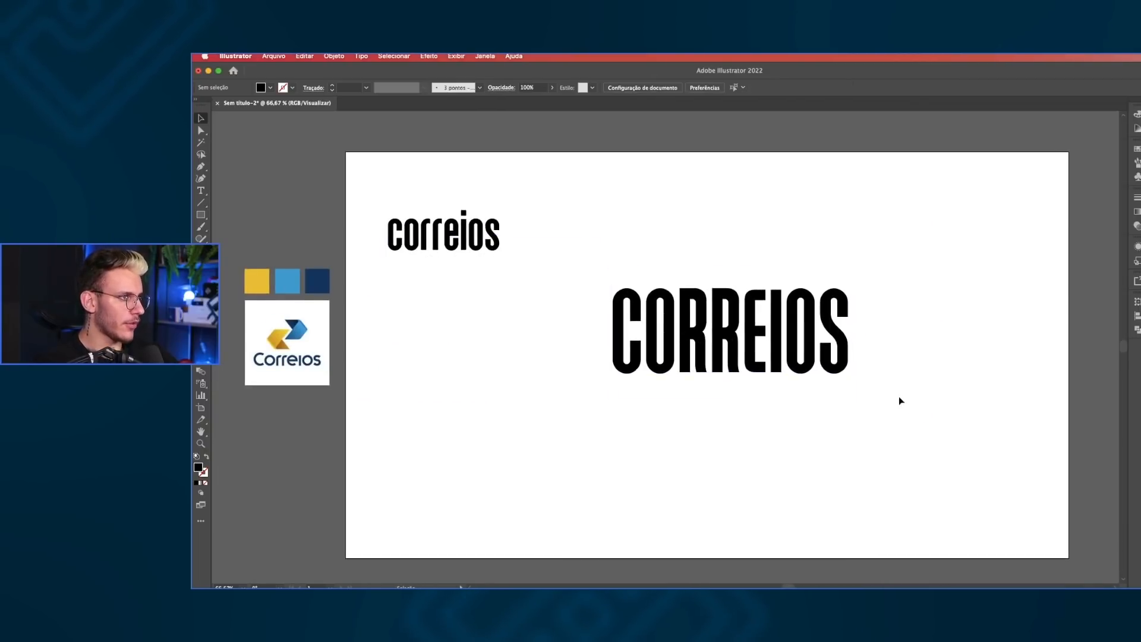
{"action": "left_click", "coordinate": [754, 320]}
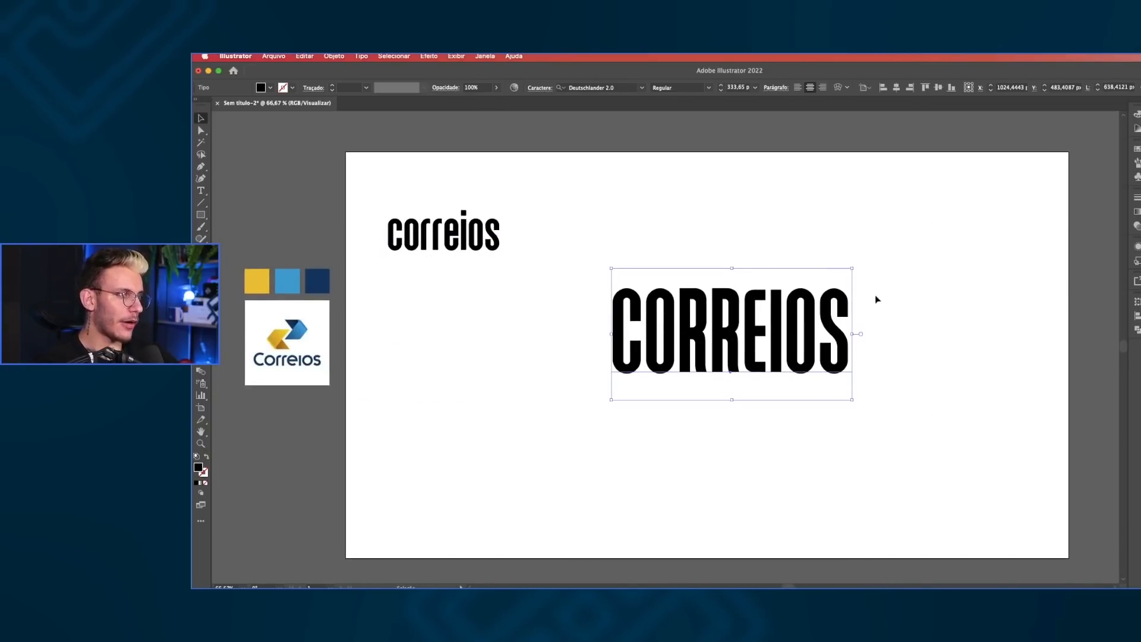
{"action": "left_click_drag", "start_coordinate": [844, 324], "coordinate": [620, 310]}
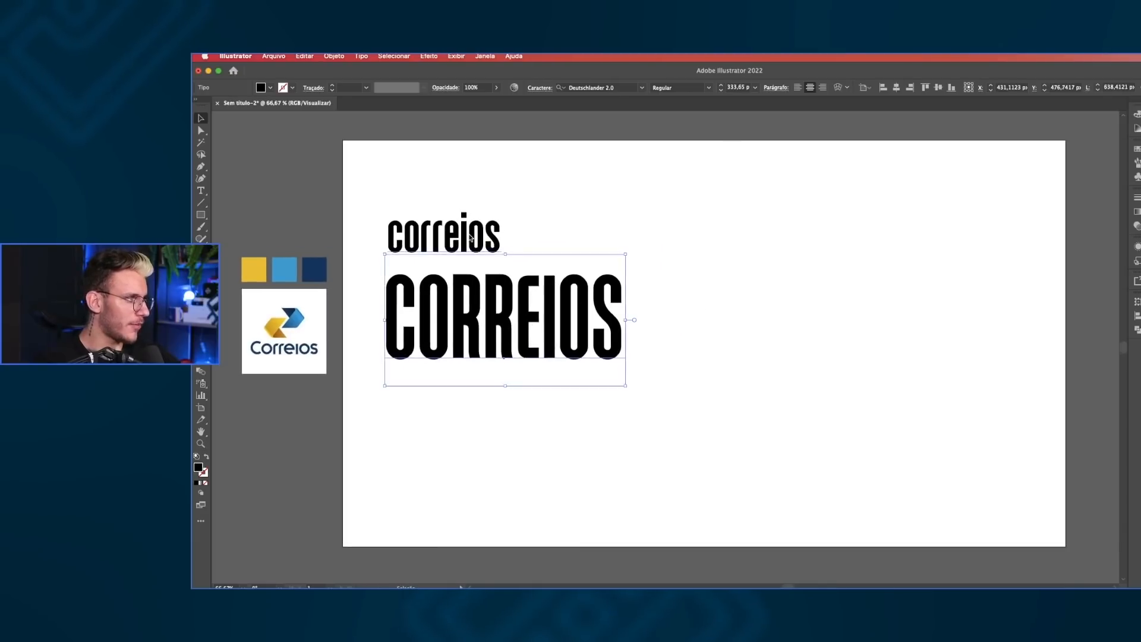
{"action": "left_click_drag", "start_coordinate": [481, 237], "coordinate": [865, 242]}
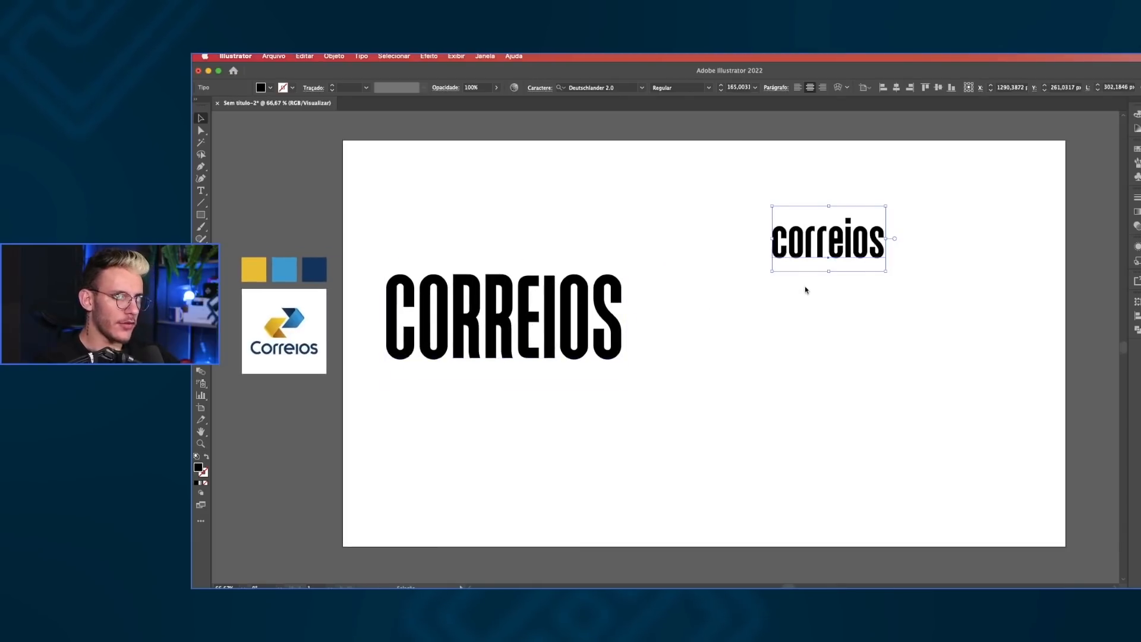
{"action": "left_click_drag", "start_coordinate": [564, 309], "coordinate": [644, 286]}
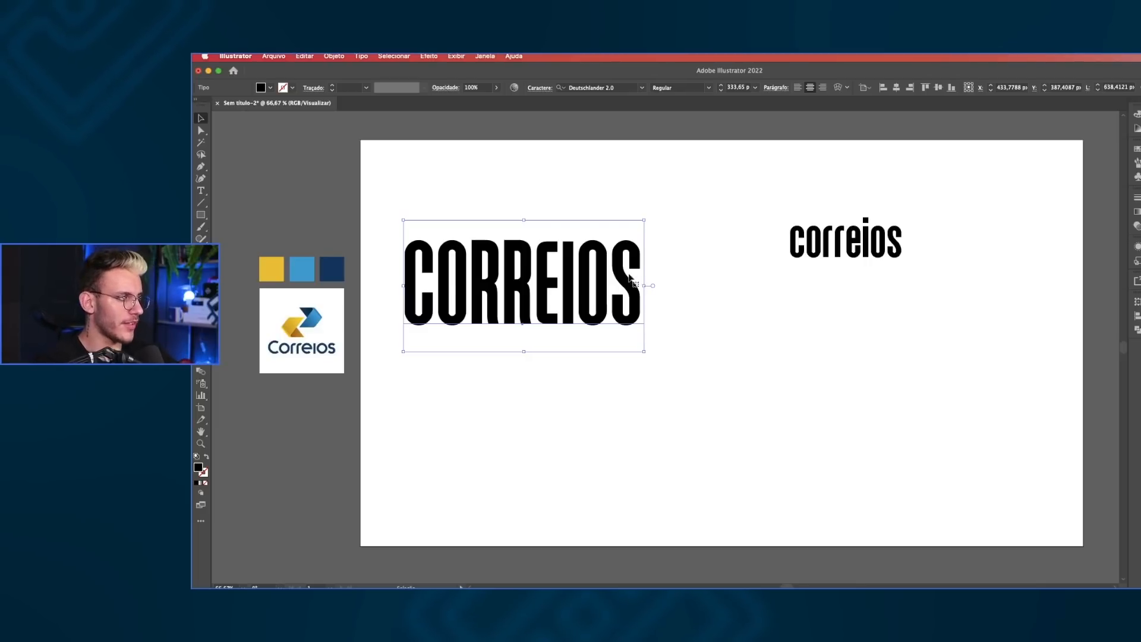
{"action": "left_click_drag", "start_coordinate": [602, 291], "coordinate": [581, 267]}
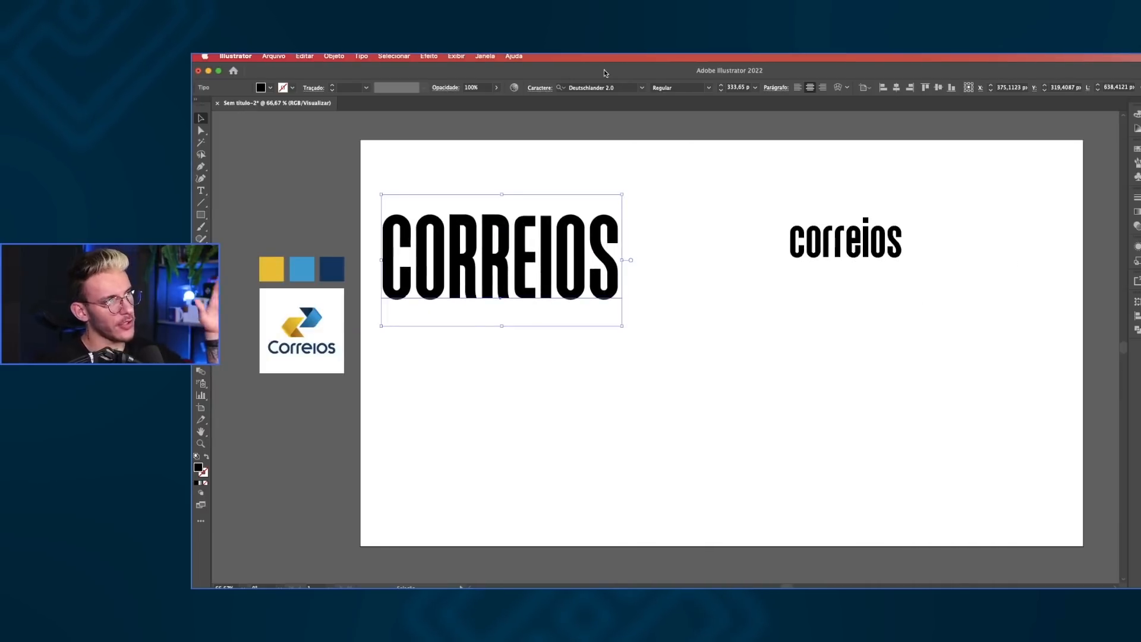
{"action": "left_click", "coordinate": [643, 89]}
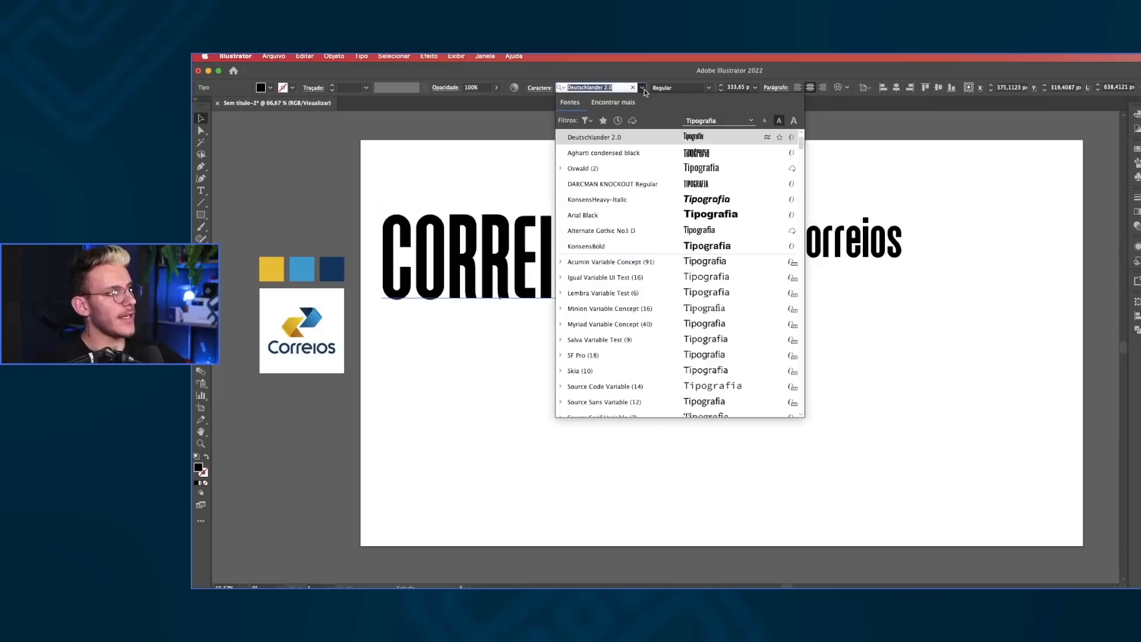
{"action": "key", "text": "Escape"}
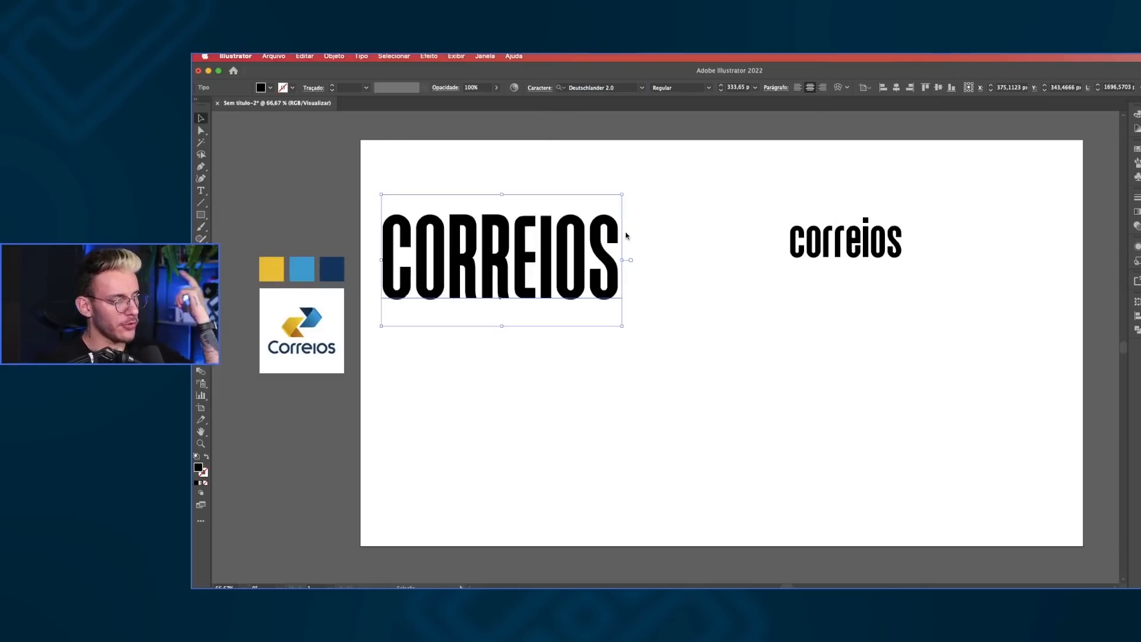
{"action": "left_click", "coordinate": [658, 276]}
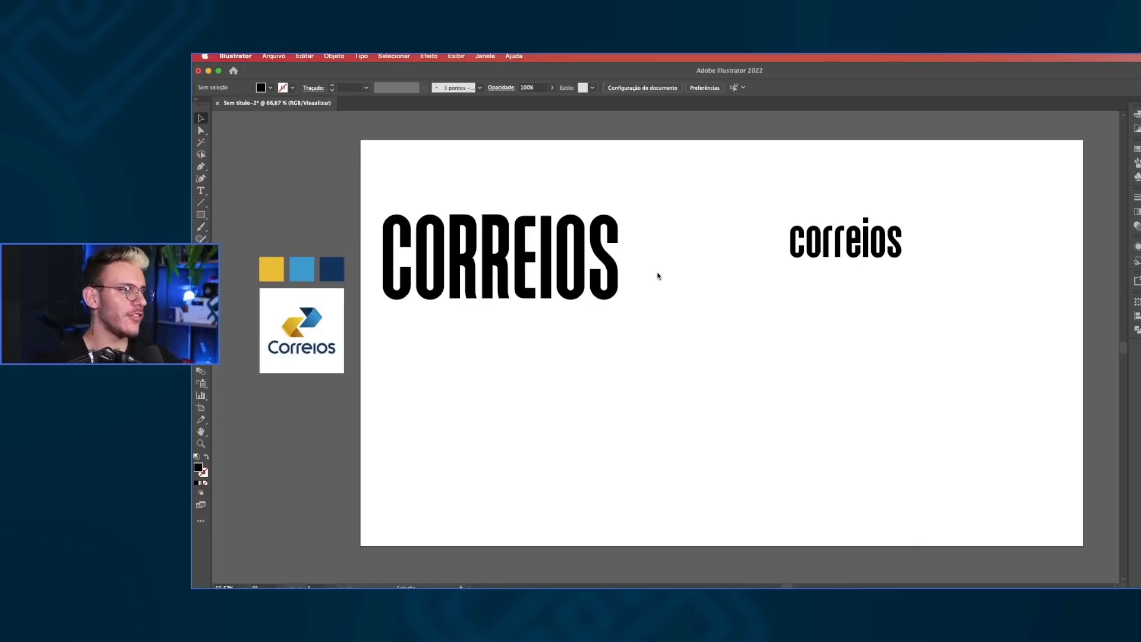
{"action": "left_click", "coordinate": [375, 224]}
{"action": "left_click", "coordinate": [408, 192]}
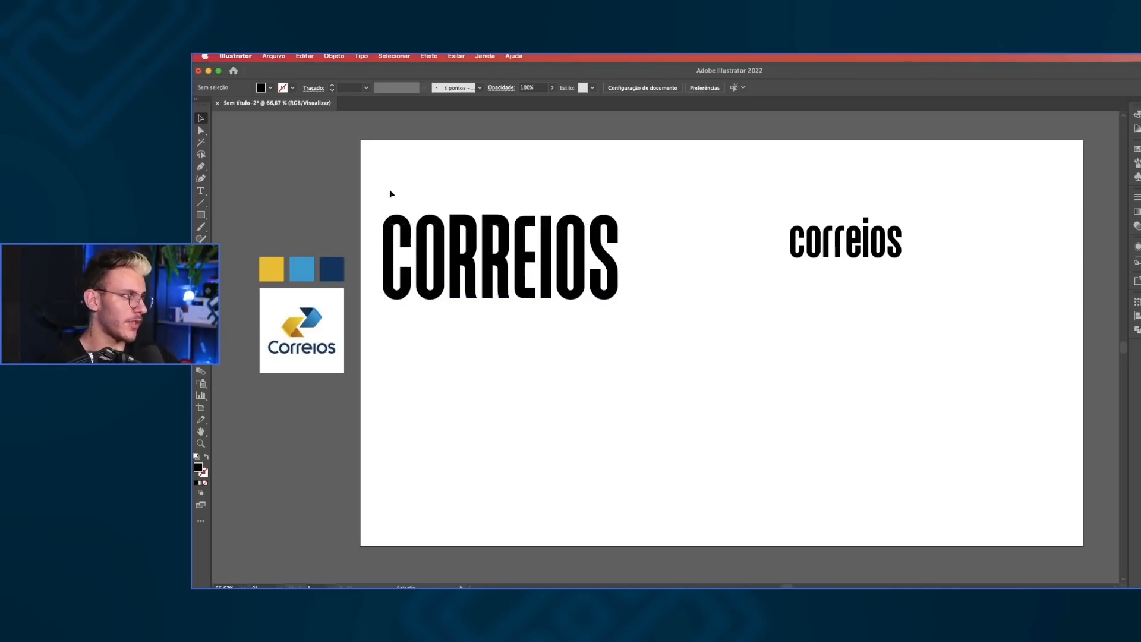
{"action": "left_click_drag", "start_coordinate": [389, 194], "coordinate": [636, 319]}
{"action": "left_click", "coordinate": [642, 321]}
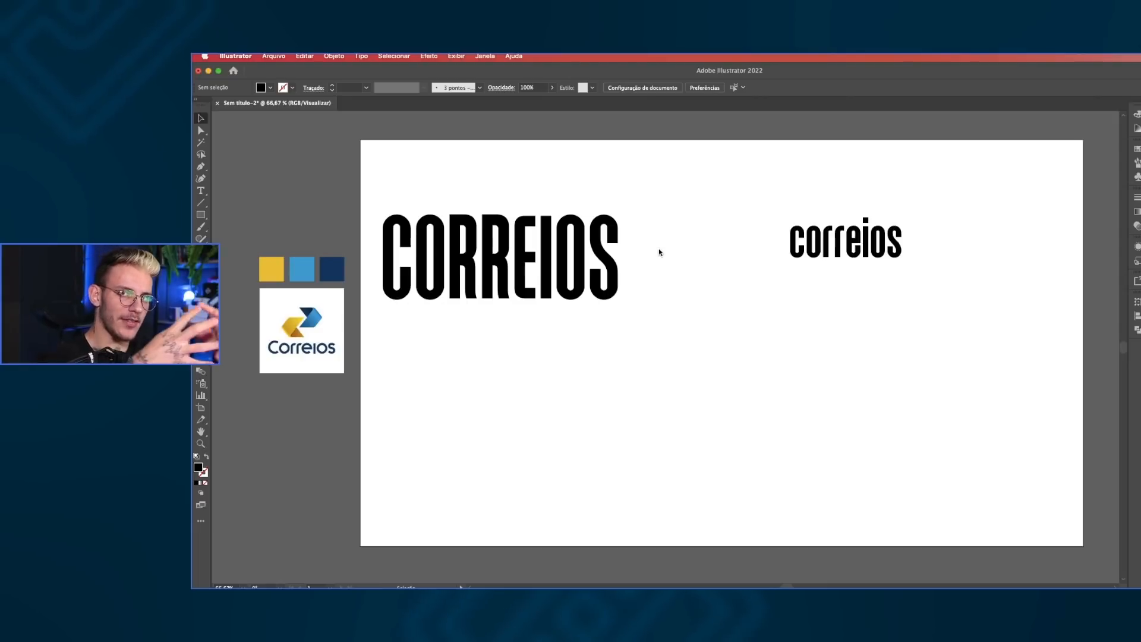
- Duplicate the uppercase CORREIOS word and place the copy below the lowercase word
{"action": "mouse_move", "coordinate": [552, 276]}
{"action": "left_mouse_down"}
{"action": "mouse_move", "coordinate": [675, 326]}
{"action": "mouse_move", "coordinate": [580, 255]}
{"action": "mouse_move", "coordinate": [534, 280]}
{"action": "left_mouse_up"}
{"action": "left_click_drag", "start_coordinate": [547, 240], "coordinate": [698, 351]}
{"action": "scroll", "coordinate": [678, 297], "scroll_direction": "left", "scroll_amount": 1}
{"action": "left_click_drag", "start_coordinate": [678, 298], "coordinate": [705, 298]}
{"action": "left_click_drag", "start_coordinate": [653, 377], "coordinate": [765, 329]}
{"action": "key", "text": "super+plus"}
{"action": "left_click_drag", "start_coordinate": [765, 328], "coordinate": [755, 397]}
{"action": "left_click_drag", "start_coordinate": [817, 323], "coordinate": [761, 313]}
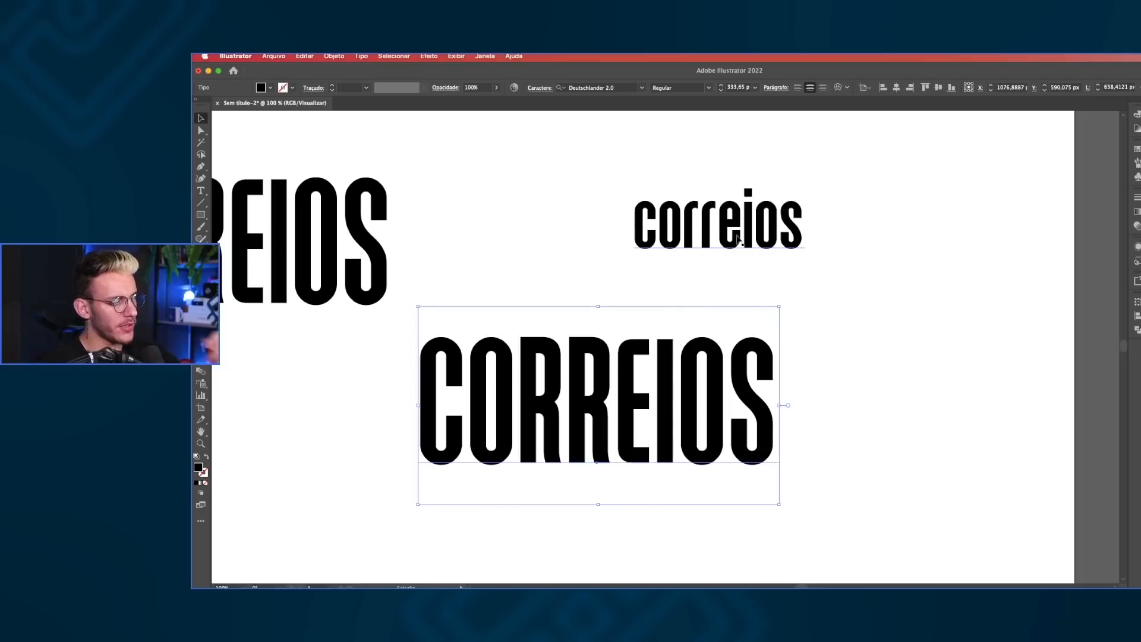
- Draw a closed rectangular Pen path around the lowercase word, with a raised square notch over the dot of the i
{"action": "scroll", "coordinate": [746, 291], "scroll_direction": "up", "scroll_amount": 1}
{"action": "scroll", "coordinate": [737, 283], "scroll_direction": "up", "scroll_amount": 3}
{"action": "scroll", "coordinate": [733, 280], "scroll_direction": "up", "scroll_amount": 2}
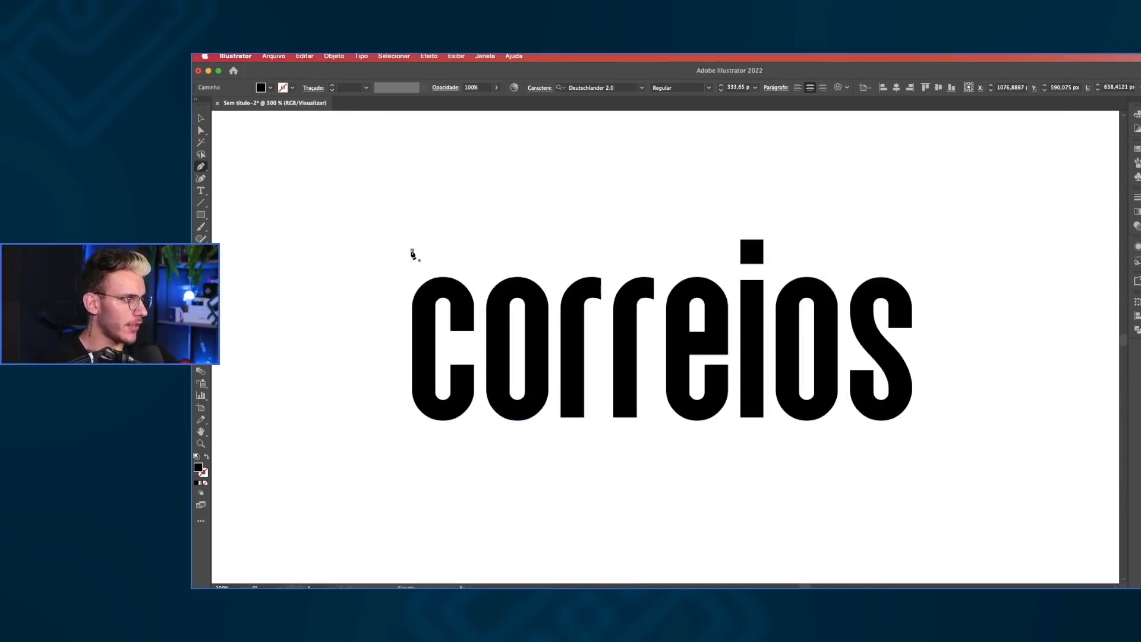
{"action": "left_click", "coordinate": [412, 250]}
{"action": "left_click", "coordinate": [723, 250]}
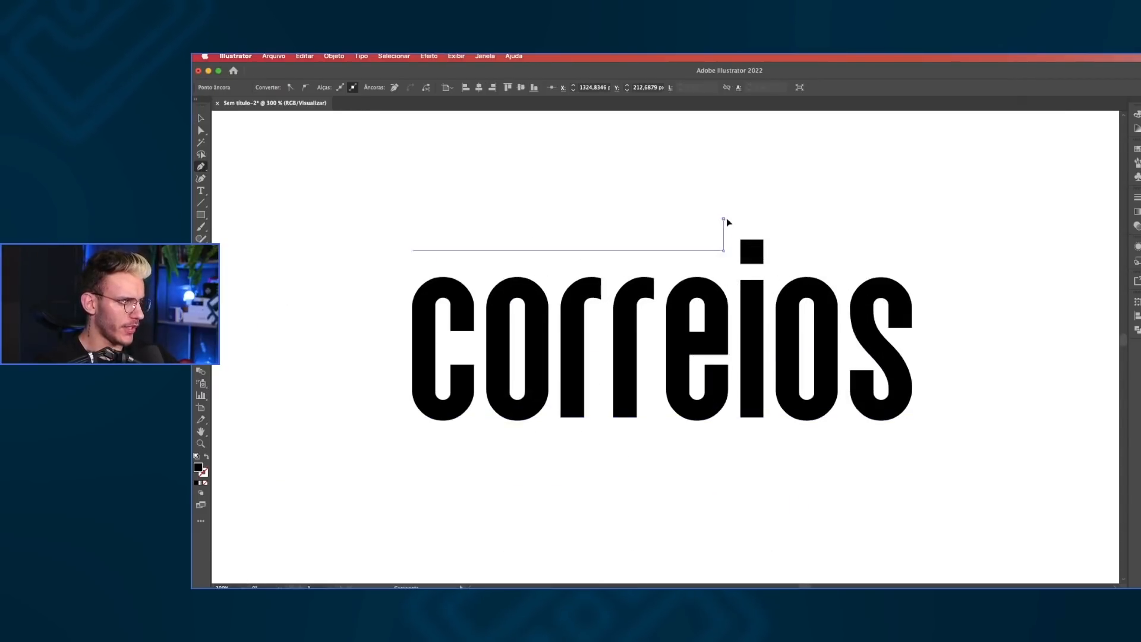
{"action": "left_click", "coordinate": [724, 219]}
{"action": "left_click", "coordinate": [787, 218]}
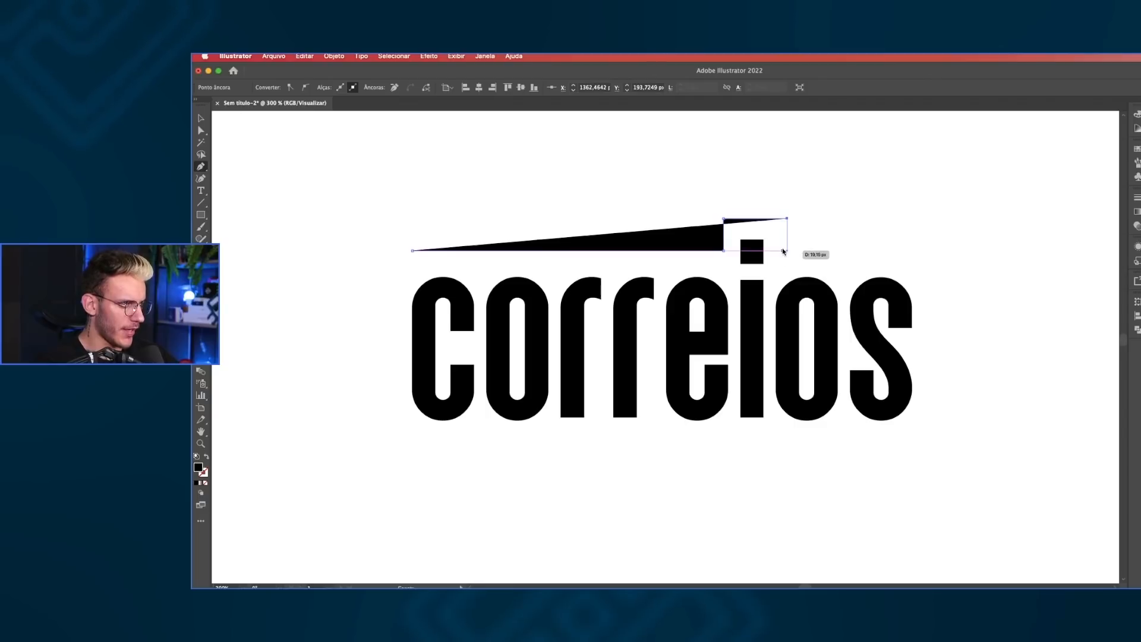
{"action": "left_click", "coordinate": [785, 250]}
{"action": "left_click", "coordinate": [952, 250]}
{"action": "left_click", "coordinate": [951, 439]}
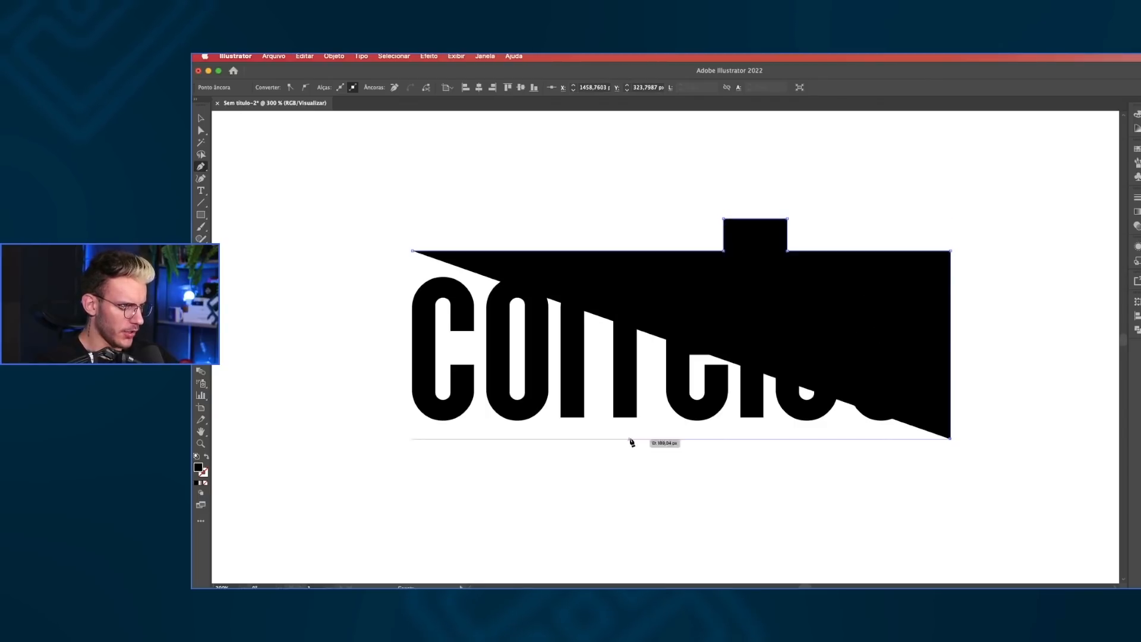
{"action": "left_click", "coordinate": [393, 439]}
{"action": "left_click", "coordinate": [410, 252], "text": "shift"}
{"action": "left_click", "coordinate": [412, 250]}
{"action": "key", "text": "v"}
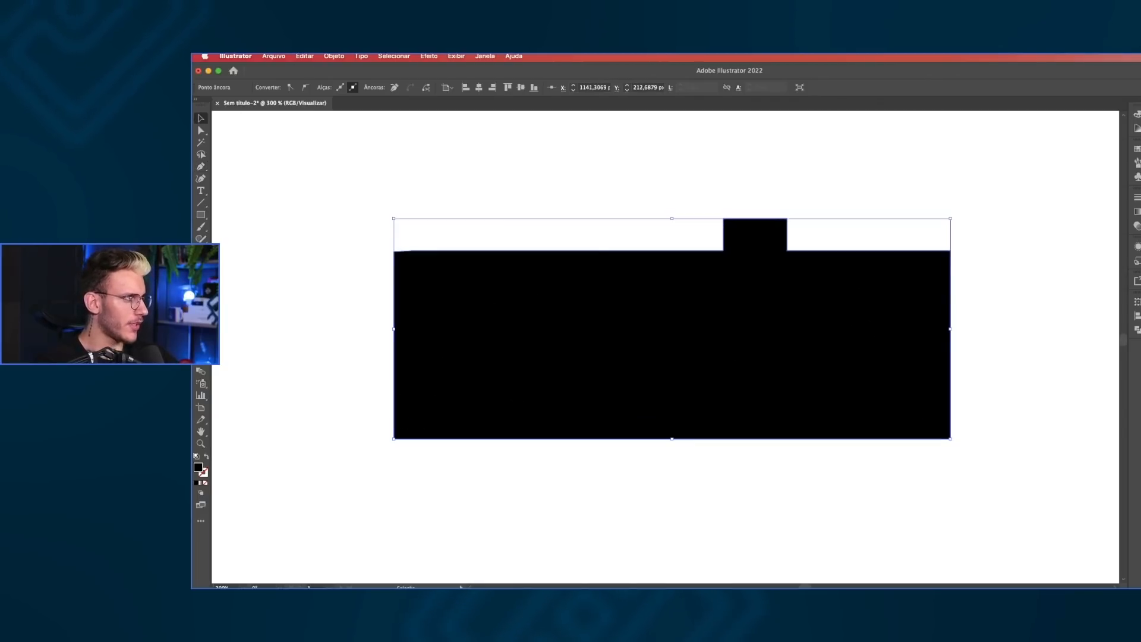
- Give the notched shape a 1 pt black stroke and no fill, leaving it as an outline around the lowercase word
{"action": "left_click", "coordinate": [206, 474]}
{"action": "left_click", "coordinate": [197, 483]}
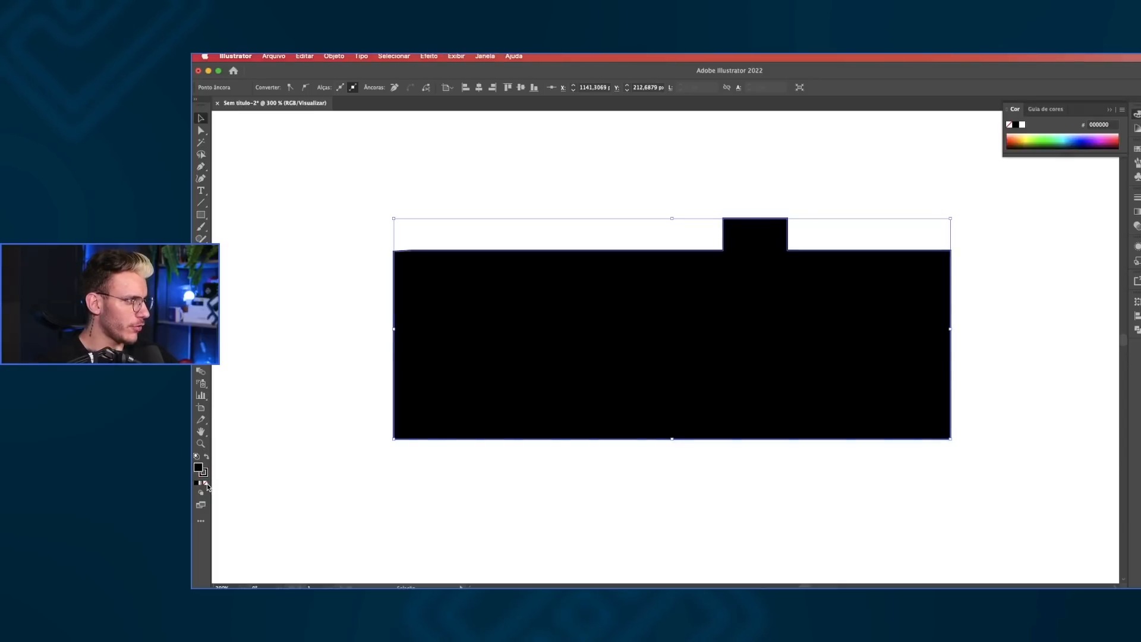
{"action": "key", "text": "x"}
{"action": "left_click", "coordinate": [206, 483]}
{"action": "scroll", "coordinate": [383, 380], "scroll_direction": "down", "scroll_amount": 2}
{"action": "mouse_move", "coordinate": [480, 317]}
{"action": "left_mouse_down"}
{"action": "mouse_move", "coordinate": [662, 287]}
{"action": "mouse_move", "coordinate": [747, 244]}
{"action": "left_mouse_up"}
{"action": "left_click", "coordinate": [680, 236]}
{"action": "left_click", "coordinate": [751, 274]}
{"action": "scroll", "coordinate": [755, 309], "scroll_direction": "up", "scroll_amount": 1}
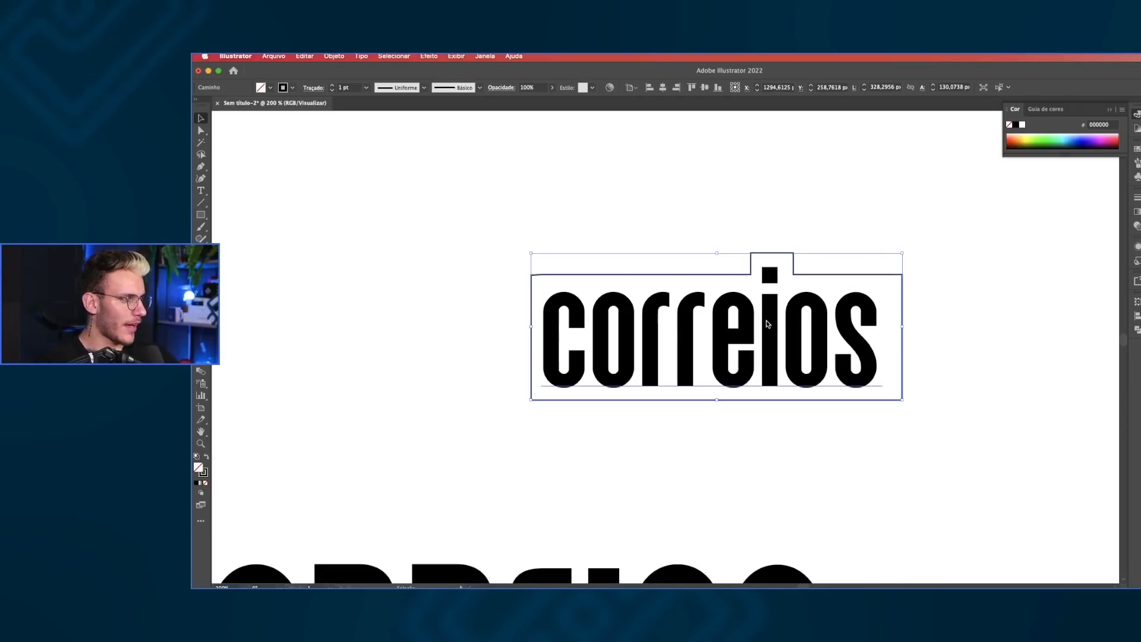
- Place the larger uppercase word directly beneath the outlined lowercase word to compare the two silhouettes
{"action": "scroll", "coordinate": [767, 328], "scroll_direction": "down", "scroll_amount": 5}
{"action": "left_click_drag", "start_coordinate": [604, 462], "coordinate": [812, 372]}
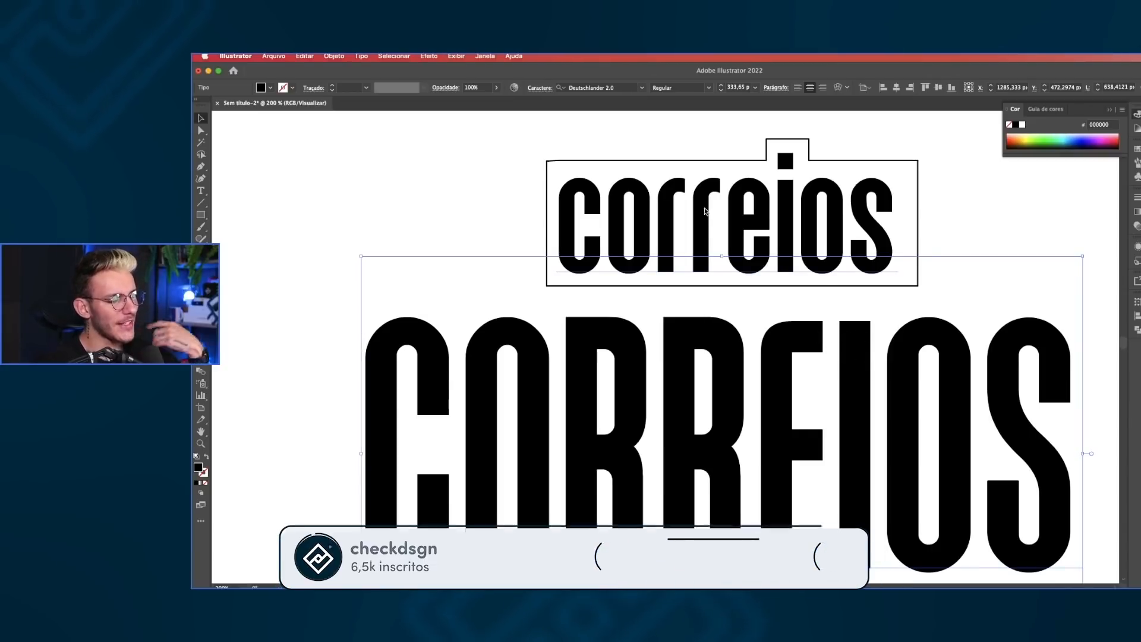
{"action": "scroll", "coordinate": [660, 245], "scroll_direction": "down", "scroll_amount": 1}
{"action": "left_click_drag", "start_coordinate": [653, 284], "coordinate": [686, 289]}
{"action": "left_click", "coordinate": [691, 283]}
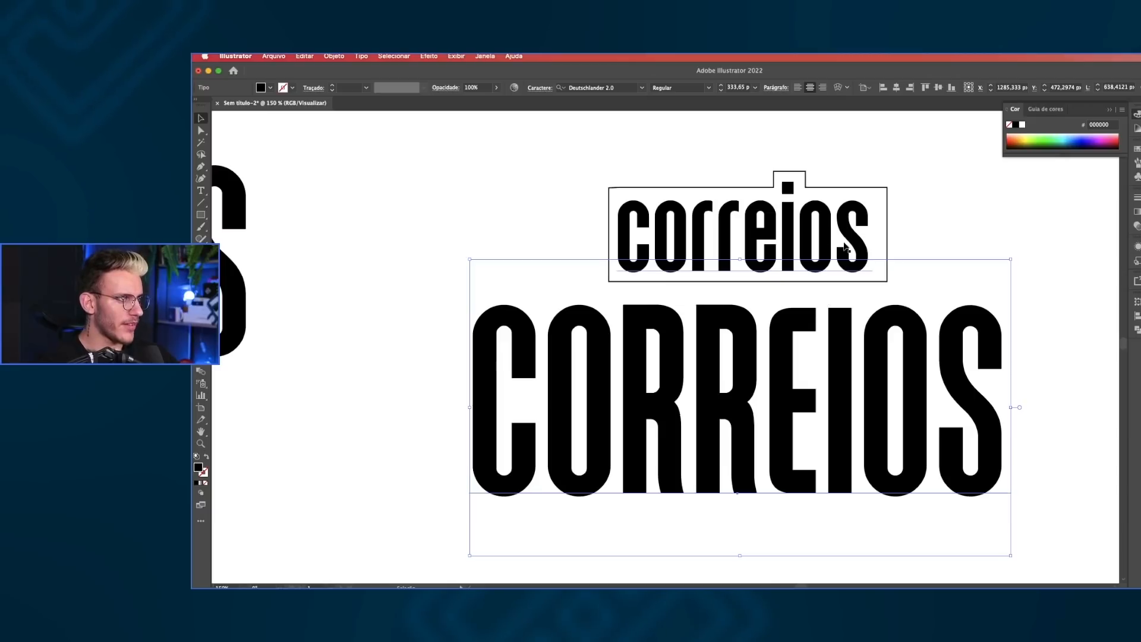
{"action": "scroll", "coordinate": [852, 216], "scroll_direction": "up", "scroll_amount": 1}
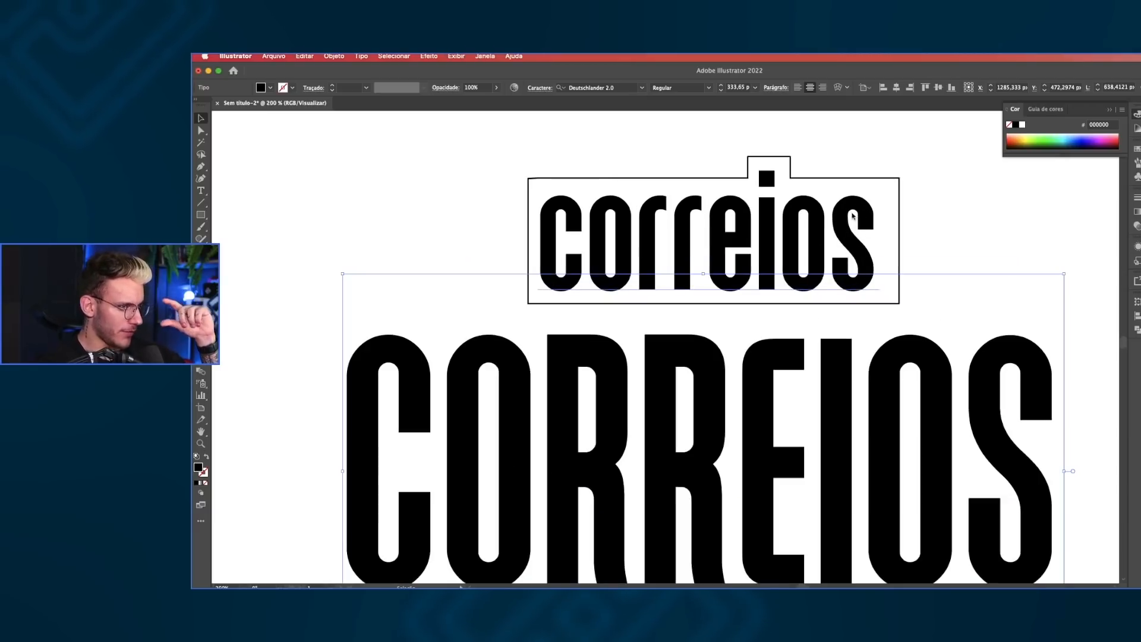
{"action": "scroll", "coordinate": [1001, 398], "scroll_direction": "down", "scroll_amount": 1}
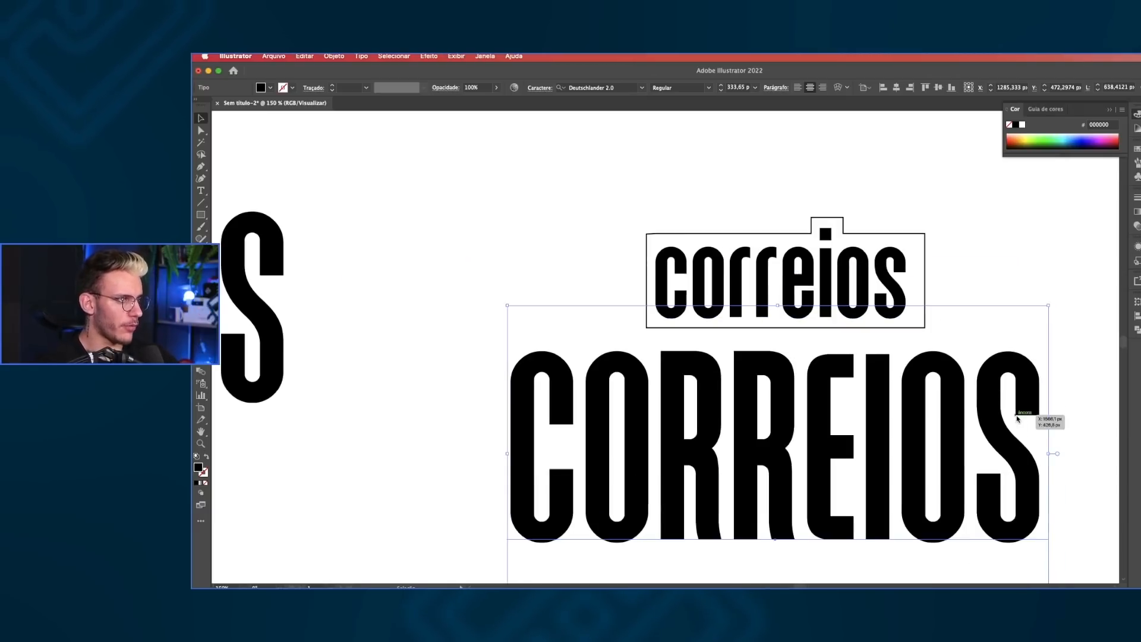
{"action": "scroll", "coordinate": [750, 312], "scroll_direction": "down", "scroll_amount": 2}
{"action": "scroll", "coordinate": [750, 312], "scroll_direction": "right", "scroll_amount": 2}
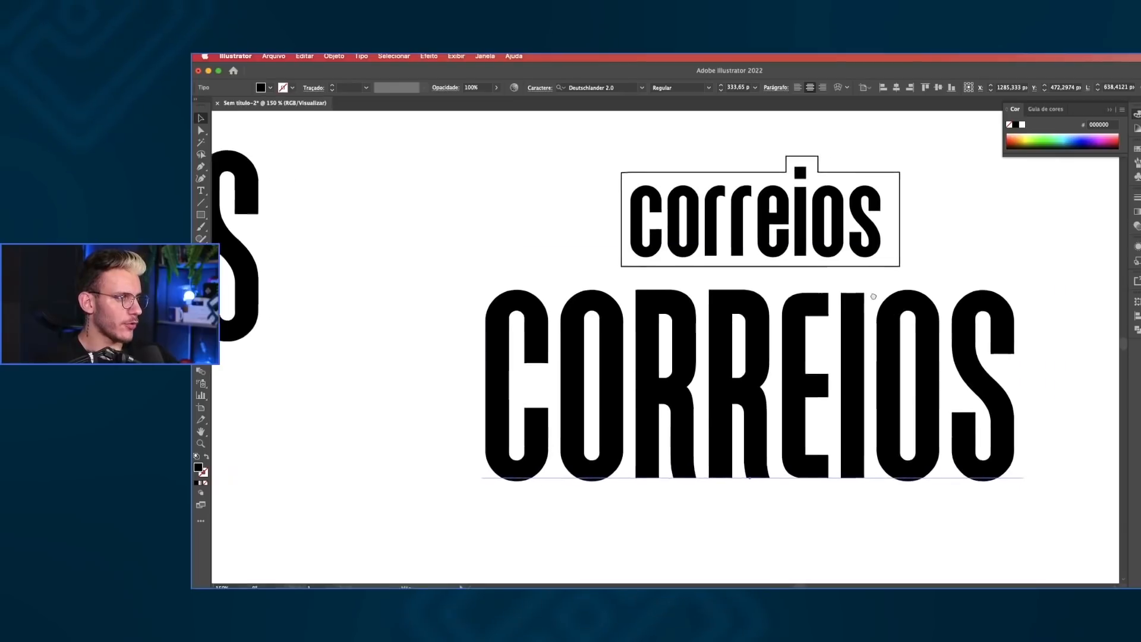
- Undo the uppercase word's move and delete the notched outline around the lowercase word
{"action": "key", "text": "super+z"}
{"action": "key", "text": "super+z"}
{"action": "scroll", "coordinate": [761, 345], "scroll_direction": "down", "scroll_amount": 2}
{"action": "scroll", "coordinate": [755, 333], "scroll_direction": "down", "scroll_amount": 1}
{"action": "mouse_move", "coordinate": [675, 244]}
{"action": "left_mouse_down"}
{"action": "mouse_move", "coordinate": [688, 248]}
{"action": "mouse_move", "coordinate": [671, 235]}
{"action": "left_mouse_up"}
{"action": "key", "text": "super+z"}
{"action": "left_click", "coordinate": [686, 241]}
{"action": "key", "text": "BackSpace"}
- Move the larger uppercase copy left and slightly down, to about X 939 px and Y 615 px
{"action": "scroll", "coordinate": [672, 239], "scroll_direction": "up", "scroll_amount": 1}
{"action": "scroll", "coordinate": [746, 318], "scroll_direction": "right", "scroll_amount": 1}
{"action": "left_click_drag", "start_coordinate": [746, 378], "coordinate": [550, 461]}
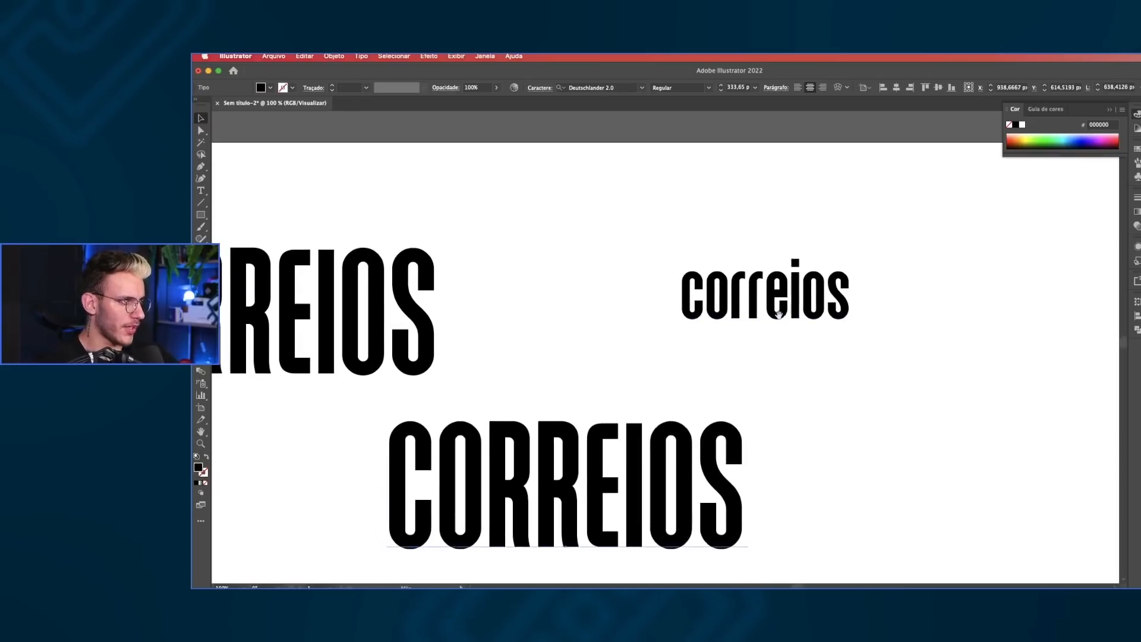
- Reduce the lowercase word to a single "c" and place a copy beside it retyped as "o"
{"action": "scroll", "coordinate": [778, 315], "scroll_direction": "right", "scroll_amount": 1}
{"action": "scroll", "coordinate": [777, 315], "scroll_direction": "down", "scroll_amount": 1}
{"action": "key", "text": "t"}
{"action": "double_click", "coordinate": [695, 285]}
{"action": "type", "text": "c"}
{"action": "key", "text": "Escape"}
{"action": "double_click", "coordinate": [761, 293]}
{"action": "left_click_drag", "start_coordinate": [736, 293], "coordinate": [863, 286]}
{"action": "key", "text": "super+a"}
{"action": "type", "text": "o"}
{"action": "key", "text": "Escape"}
- Continue the row of separate letters after "co" with uppercase "R" characters
{"action": "left_click", "coordinate": [782, 305]}
{"action": "double_click", "coordinate": [794, 297]}
{"action": "key", "text": "super+a"}
{"action": "type", "text": "R"}
{"action": "key", "text": "Escape"}
- Retype the next two letter copies in the row as uppercase "E" and "I"
{"action": "double_click", "coordinate": [837, 286]}
{"action": "key", "text": "super+a"}
{"action": "type", "text": "E"}
{"action": "key", "text": "Escape"}
{"action": "double_click", "coordinate": [863, 287]}
{"action": "key", "text": "super+a"}
{"action": "type", "text": "I"}
{"action": "key", "text": "Escape"}
- Copy the lowercase letters to the end of the row and change the last one to "s", completing "coRREIos"
{"action": "left_click", "coordinate": [760, 287]}
{"action": "left_click_drag", "start_coordinate": [760, 287], "coordinate": [910, 288]}
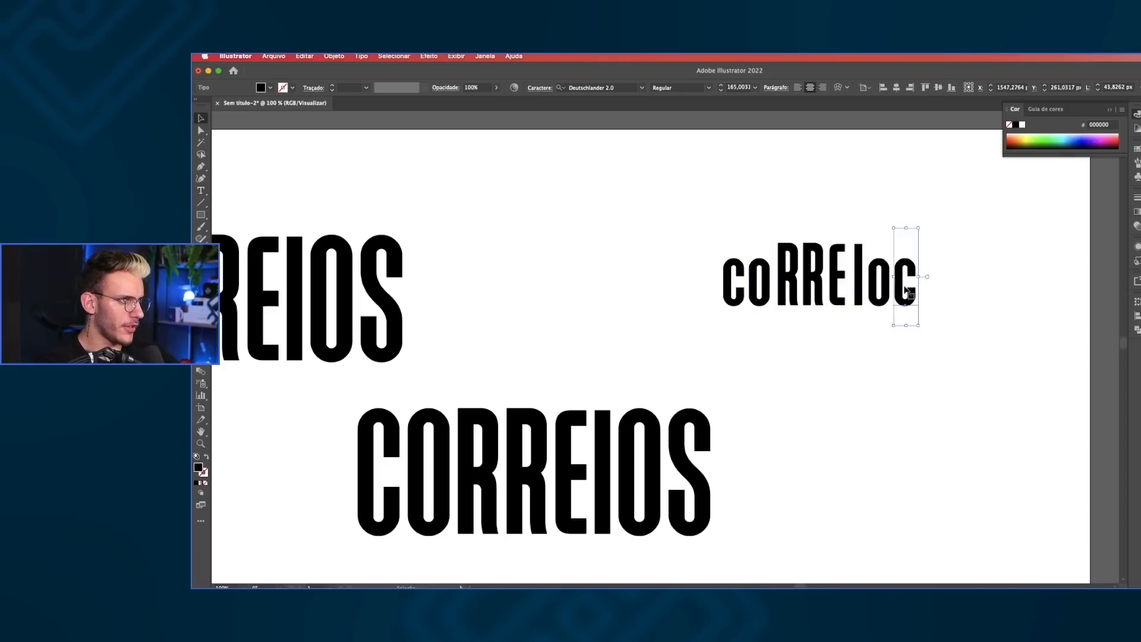
{"action": "double_click", "coordinate": [906, 285]}
{"action": "key", "text": "super+a"}
{"action": "type", "text": "s"}
{"action": "key", "text": "Escape"}
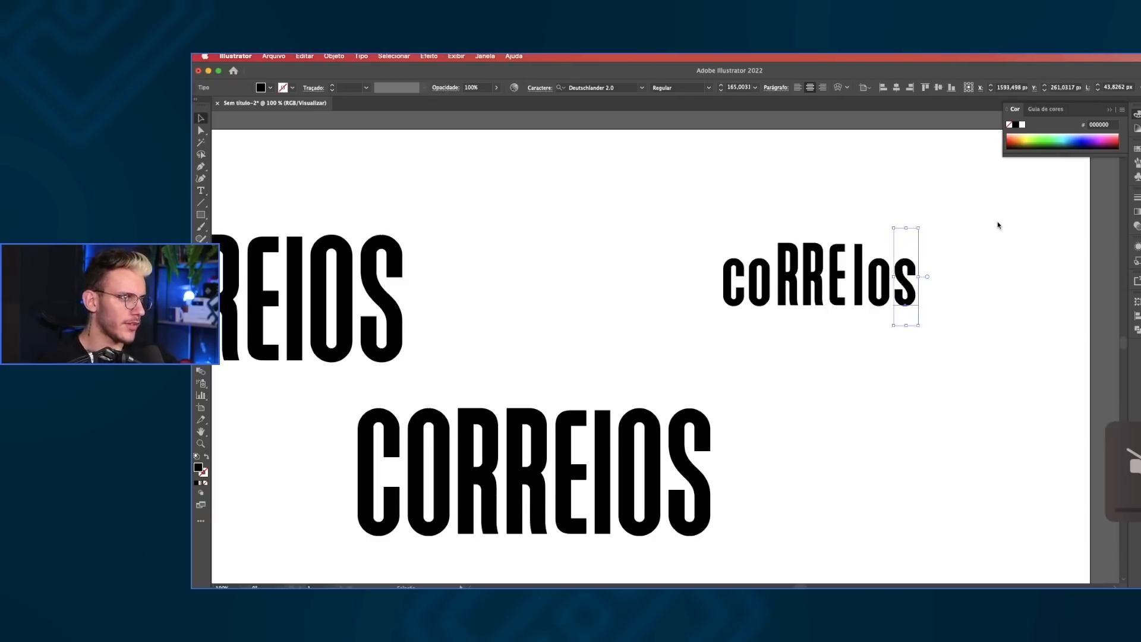
- Put away the floating colour panel and examine the relative heights of the mixed-case letters up close
{"action": "left_click", "coordinate": [1112, 113]}
{"action": "left_click_drag", "start_coordinate": [910, 349], "coordinate": [896, 309]}
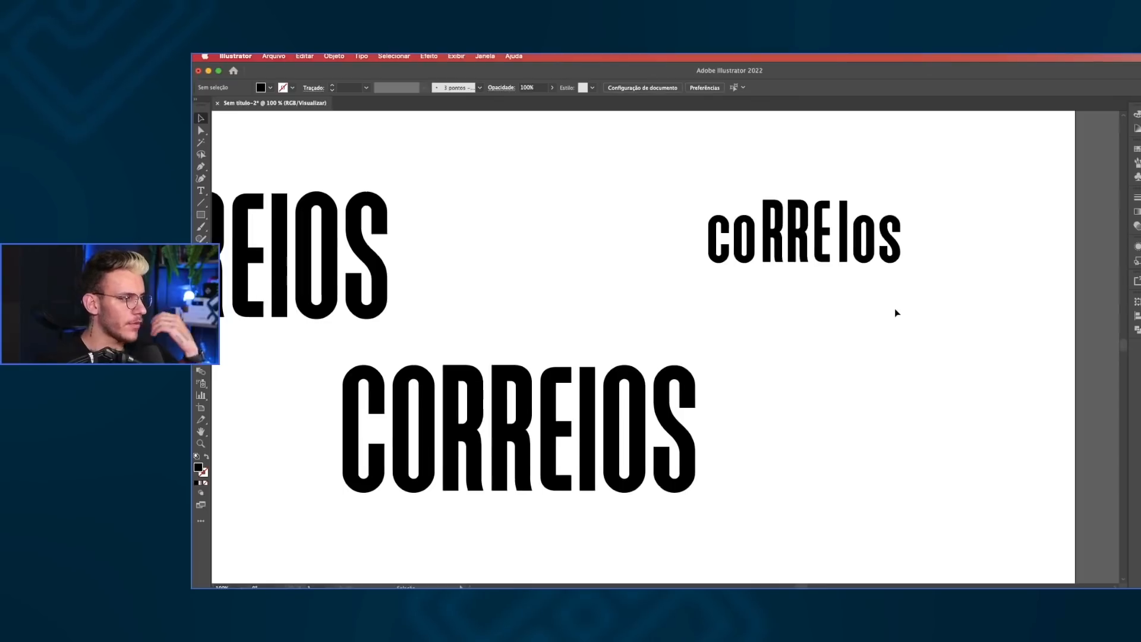
{"action": "scroll", "coordinate": [819, 226], "scroll_direction": "up", "scroll_amount": 1}
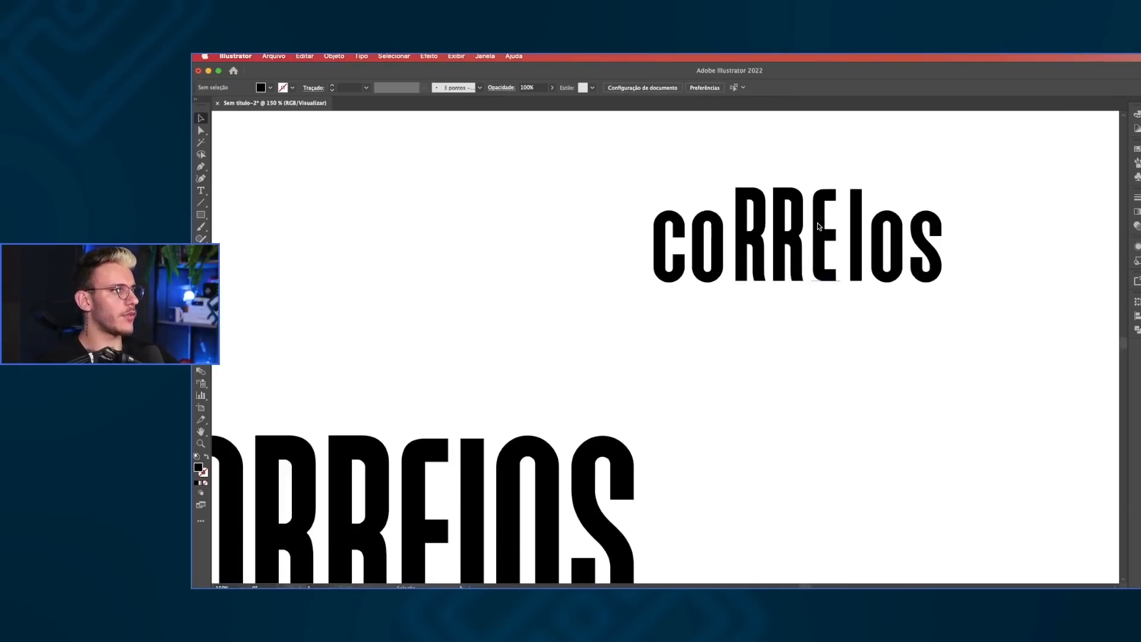
{"action": "scroll", "coordinate": [819, 227], "scroll_direction": "up", "scroll_amount": 2}
{"action": "left_click_drag", "start_coordinate": [836, 216], "coordinate": [765, 278]}
{"action": "left_click_drag", "start_coordinate": [631, 289], "coordinate": [653, 295]}
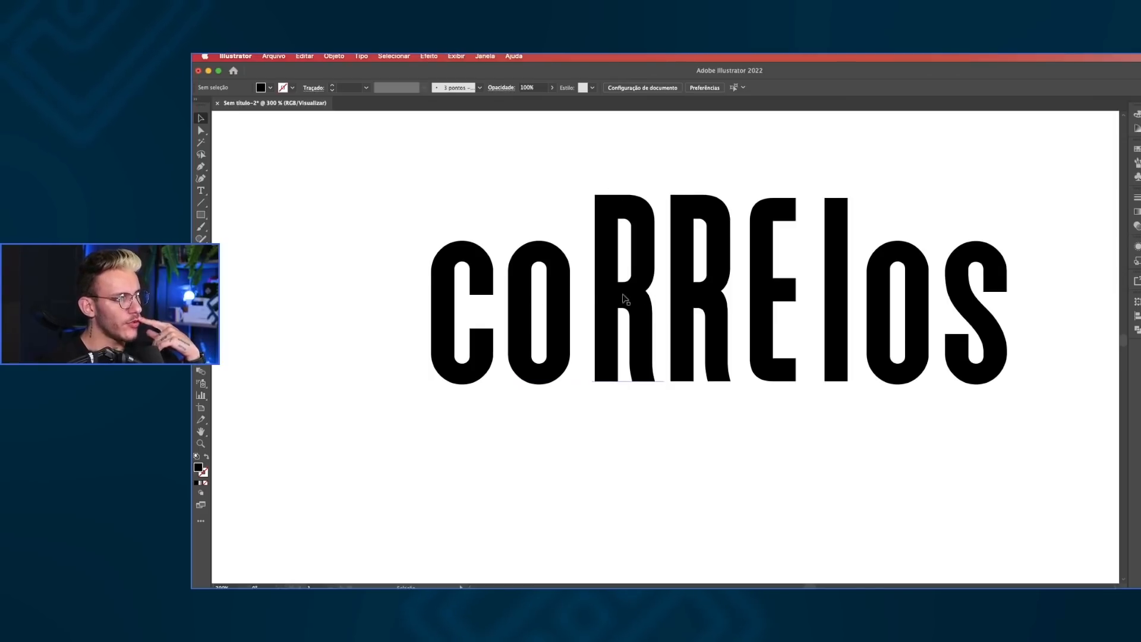
{"action": "left_click_drag", "start_coordinate": [547, 284], "coordinate": [700, 306]}
{"action": "scroll", "coordinate": [533, 308], "scroll_direction": "down", "scroll_amount": 3}
{"action": "scroll", "coordinate": [753, 265], "scroll_direction": "up", "scroll_amount": 2}
{"action": "scroll", "coordinate": [804, 230], "scroll_direction": "up", "scroll_amount": 1}
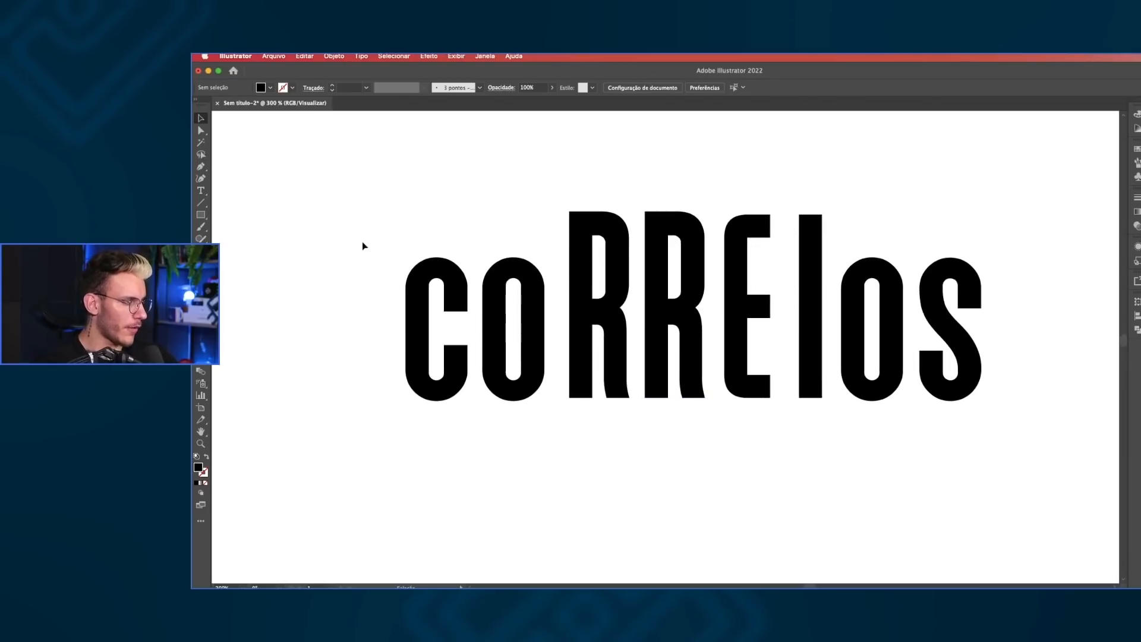
- Duplicate the mixed-case coRREIos letters below and to the right of the original row
{"action": "scroll", "coordinate": [381, 245], "scroll_direction": "down", "scroll_amount": 3}
{"action": "left_click_drag", "start_coordinate": [382, 245], "coordinate": [492, 243]}
{"action": "left_click_drag", "start_coordinate": [630, 282], "coordinate": [739, 392]}
{"action": "left_click_drag", "start_coordinate": [719, 423], "coordinate": [719, 340]}
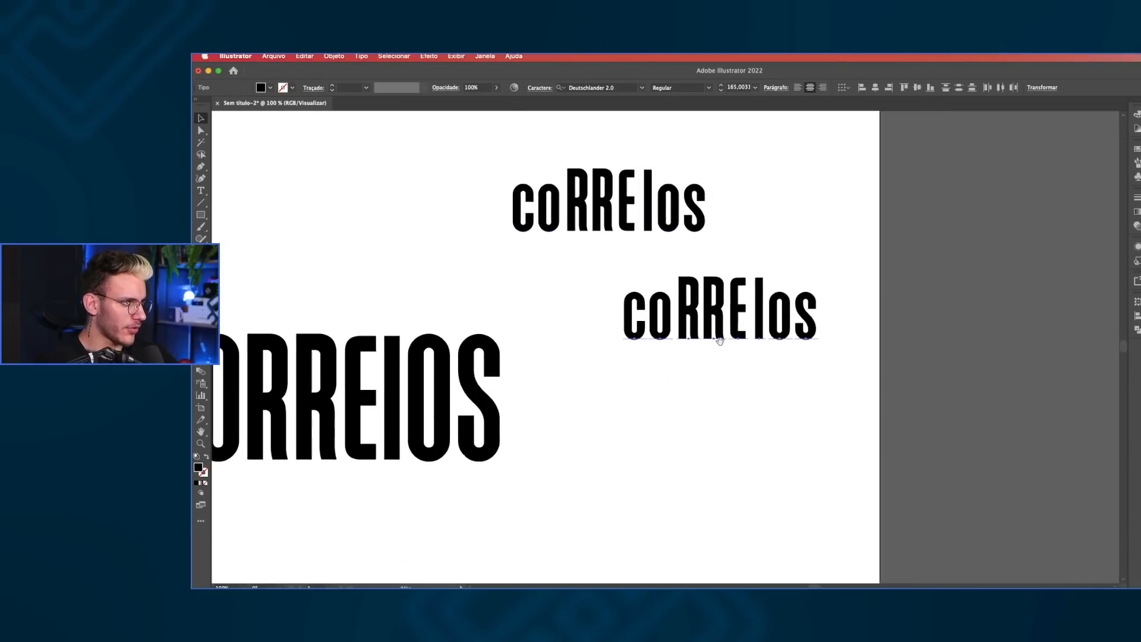
{"action": "scroll", "coordinate": [719, 340], "scroll_direction": "up", "scroll_amount": 1}
{"action": "scroll", "coordinate": [726, 377], "scroll_direction": "up", "scroll_amount": 2}
{"action": "scroll", "coordinate": [741, 386], "scroll_direction": "up", "scroll_amount": 1}
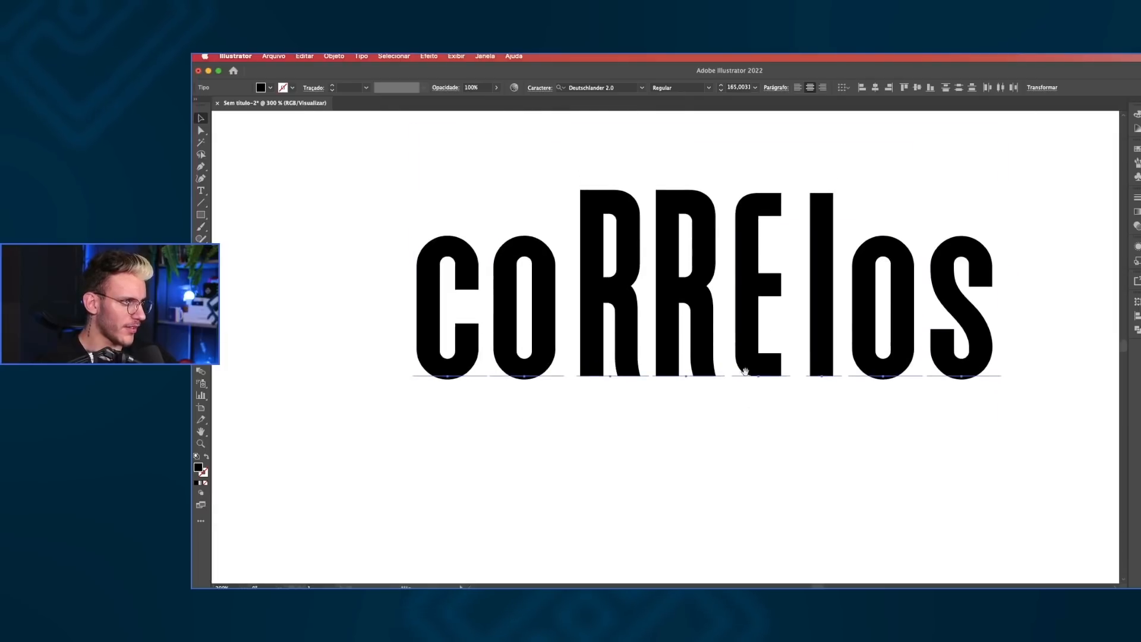
{"action": "scroll", "coordinate": [745, 371], "scroll_direction": "down", "scroll_amount": 1}
{"action": "left_click", "coordinate": [453, 359]}
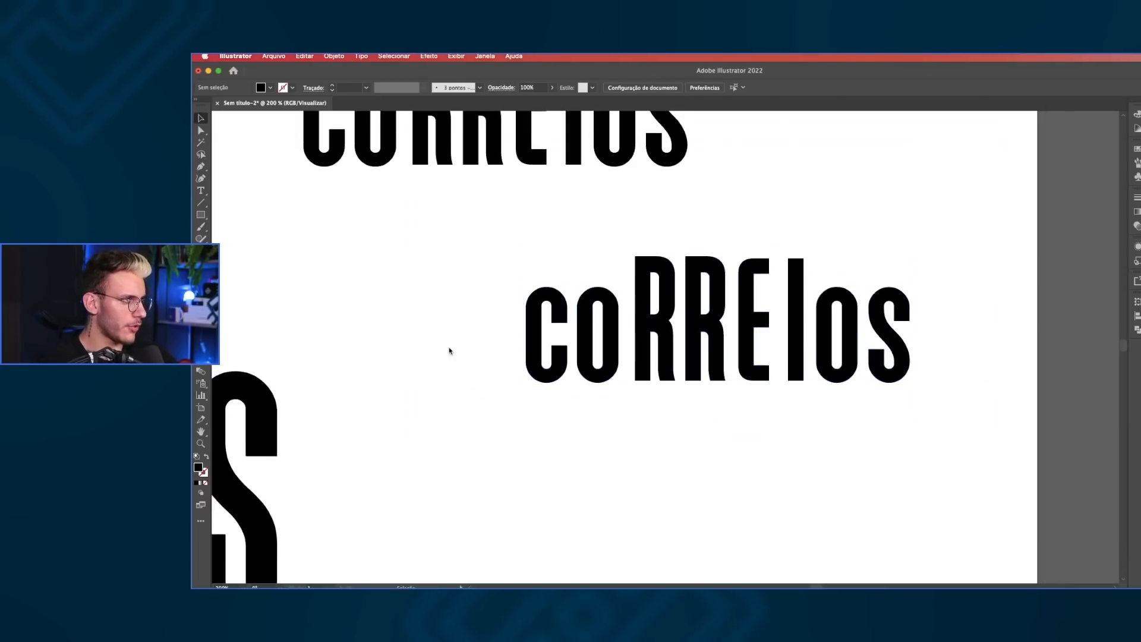
- Scale the copy's R, R, E and I down to the height of its lowercase letters and close up the letter gaps
{"action": "scroll", "coordinate": [448, 351], "scroll_direction": "up", "scroll_amount": 1}
{"action": "scroll", "coordinate": [502, 326], "scroll_direction": "right", "scroll_amount": 3}
{"action": "scroll", "coordinate": [523, 321], "scroll_direction": "left", "scroll_amount": 2}
{"action": "left_click", "coordinate": [532, 318]}
{"action": "scroll", "coordinate": [532, 321], "scroll_direction": "up", "scroll_amount": 1}
{"action": "left_click_drag", "start_coordinate": [596, 291], "coordinate": [587, 289]}
{"action": "left_click", "coordinate": [702, 223]}
{"action": "left_click_drag", "start_coordinate": [762, 208], "coordinate": [610, 287]}
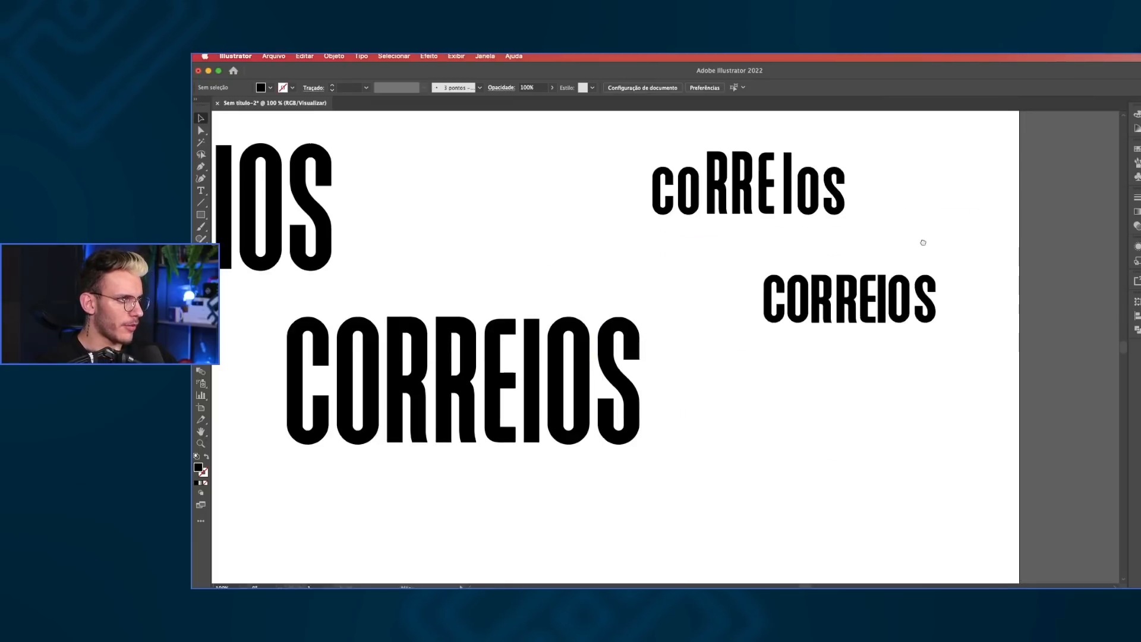
- Try a rectangle about 9 × 47 px between the two Rs of the small wordmark as a spacing gauge and delete it
{"action": "left_click_drag", "start_coordinate": [923, 242], "coordinate": [904, 240]}
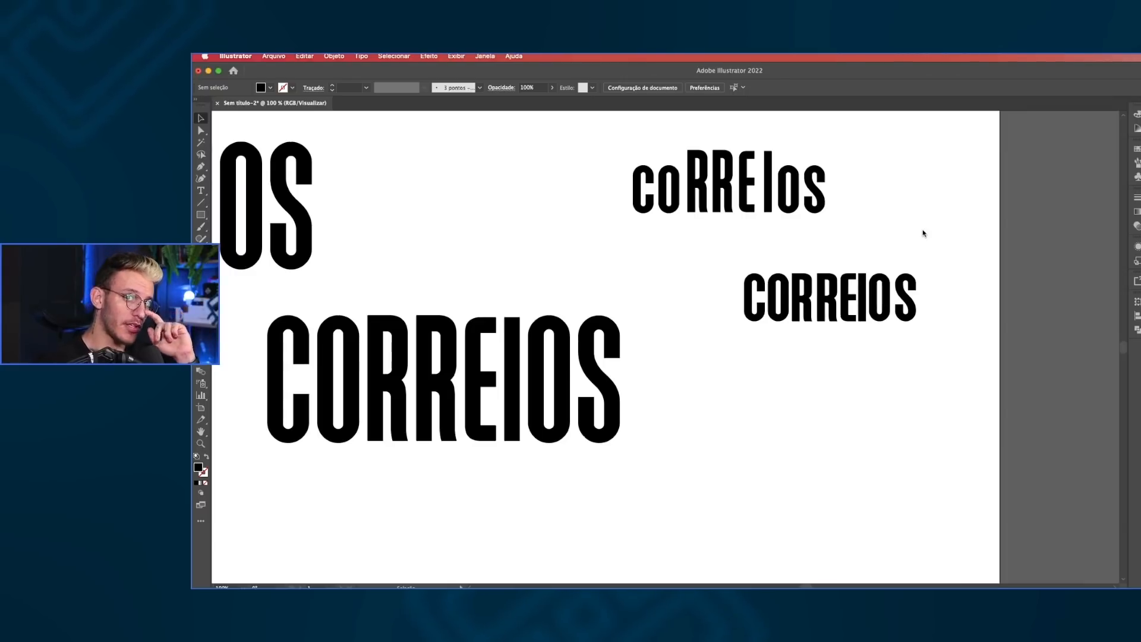
{"action": "scroll", "coordinate": [820, 218], "scroll_direction": "left", "scroll_amount": 1}
{"action": "scroll", "coordinate": [821, 223], "scroll_direction": "down", "scroll_amount": 1}
{"action": "left_click_drag", "start_coordinate": [863, 214], "coordinate": [866, 234]}
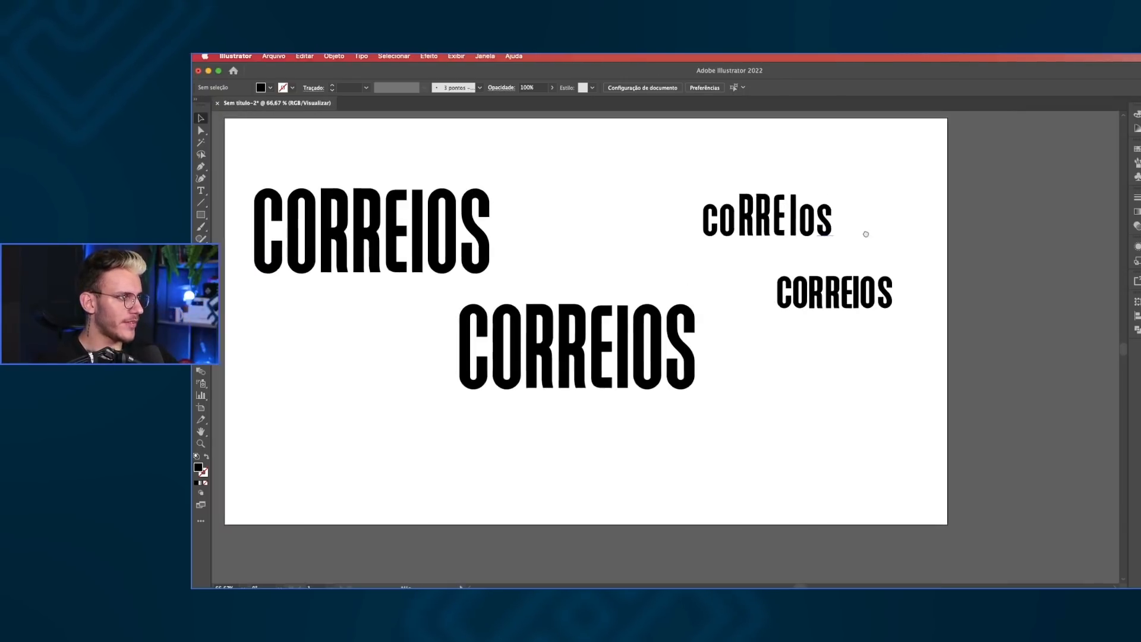
{"action": "scroll", "coordinate": [866, 235], "scroll_direction": "up", "scroll_amount": 3}
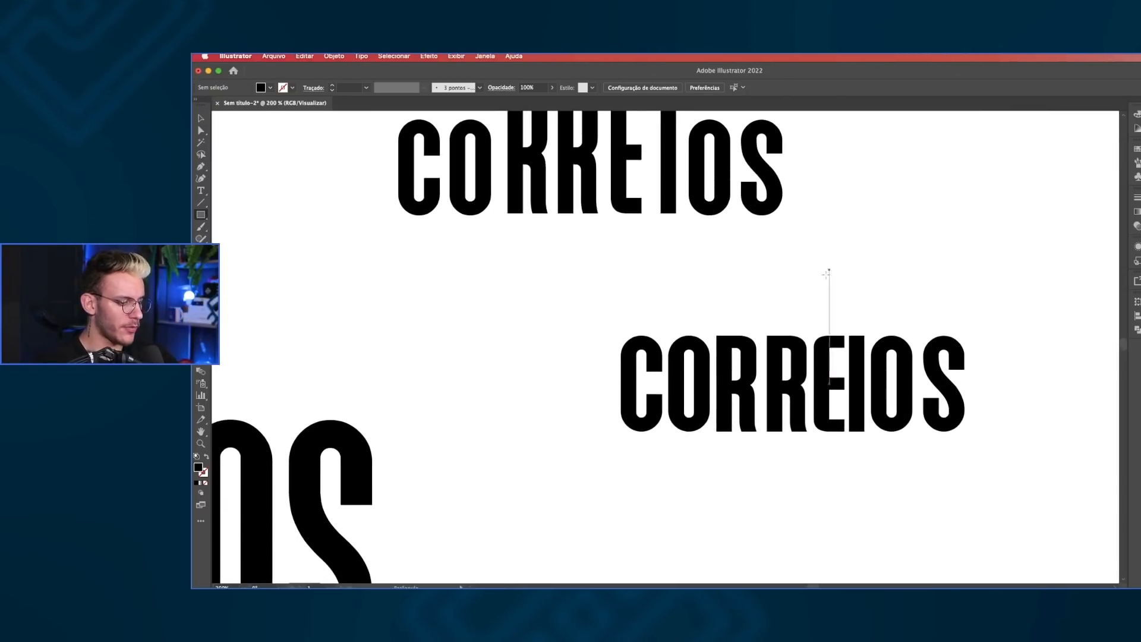
{"action": "scroll", "coordinate": [788, 322], "scroll_direction": "up", "scroll_amount": 1}
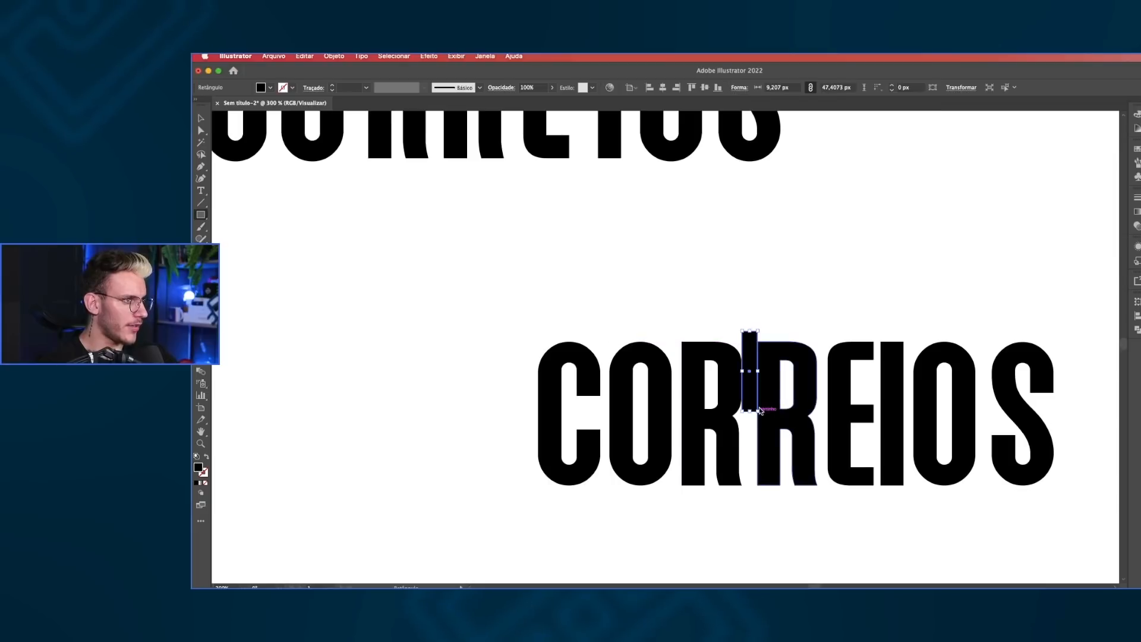
{"action": "mouse_move", "coordinate": [876, 331]}
{"action": "left_mouse_down"}
{"action": "mouse_move", "coordinate": [886, 380]}
{"action": "mouse_move", "coordinate": [874, 381]}
{"action": "mouse_move", "coordinate": [991, 413]}
{"action": "left_mouse_up"}
{"action": "key", "text": "Delete"}
{"action": "scroll", "coordinate": [796, 377], "scroll_direction": "down", "scroll_amount": 2}
{"action": "key", "text": "v"}
{"action": "left_click_drag", "start_coordinate": [647, 254], "coordinate": [933, 273]}
{"action": "key", "text": "Delete"}
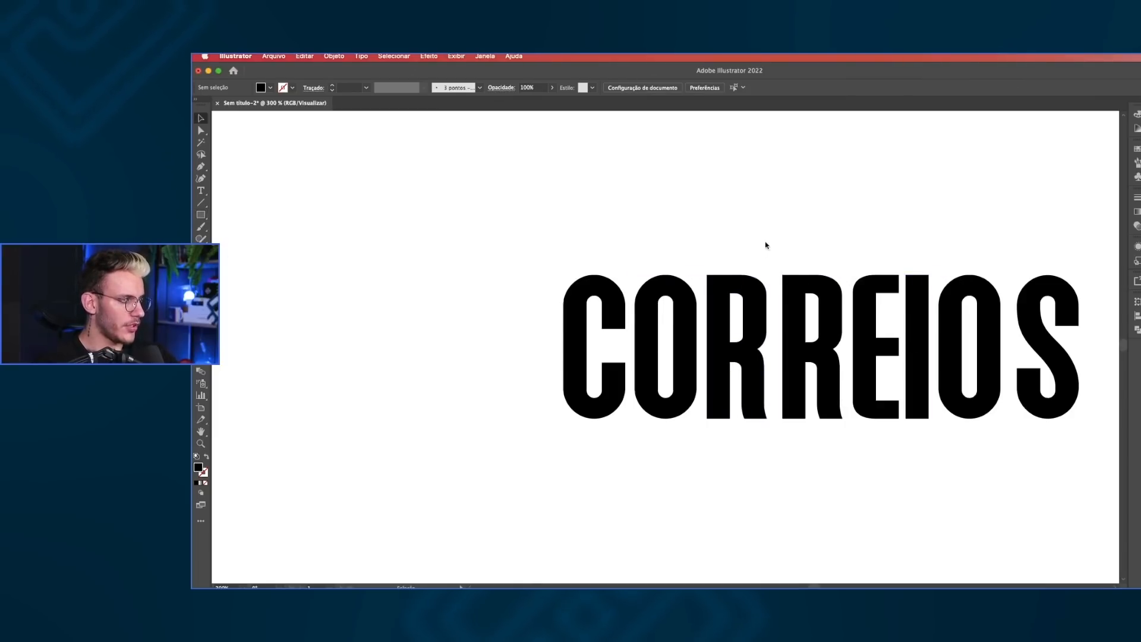
- Draw a spacing square about 5.6 px wide matching the small wordmark's C–O gap and place it between the O and first R
{"action": "scroll", "coordinate": [765, 243], "scroll_direction": "down", "scroll_amount": 1}
{"action": "scroll", "coordinate": [698, 268], "scroll_direction": "right", "scroll_amount": 2}
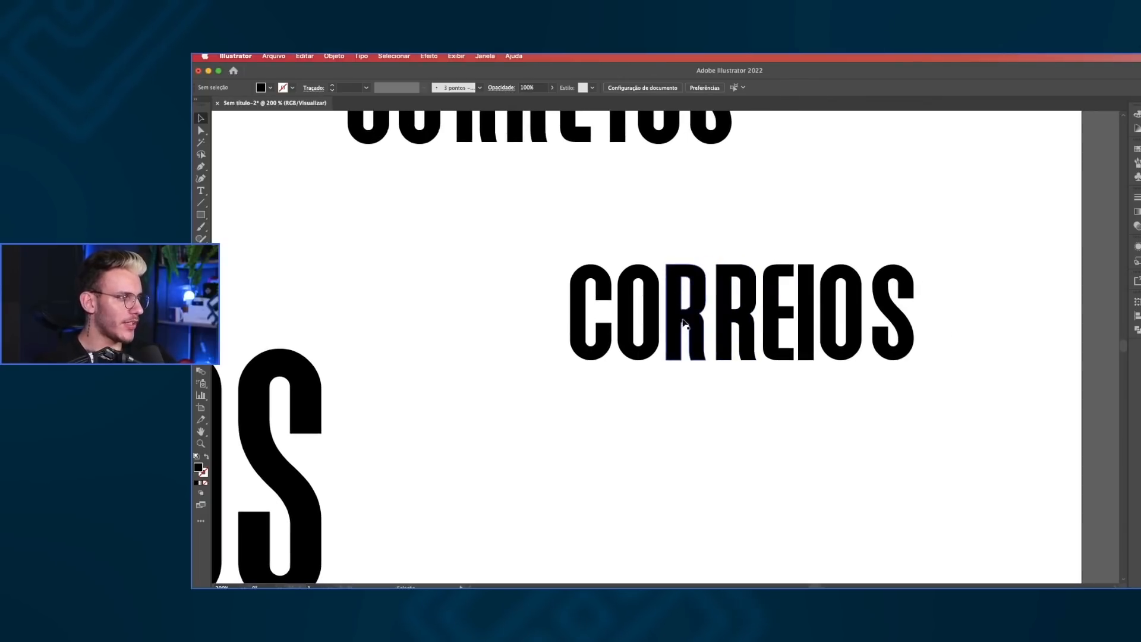
{"action": "scroll", "coordinate": [722, 320], "scroll_direction": "left", "scroll_amount": 2}
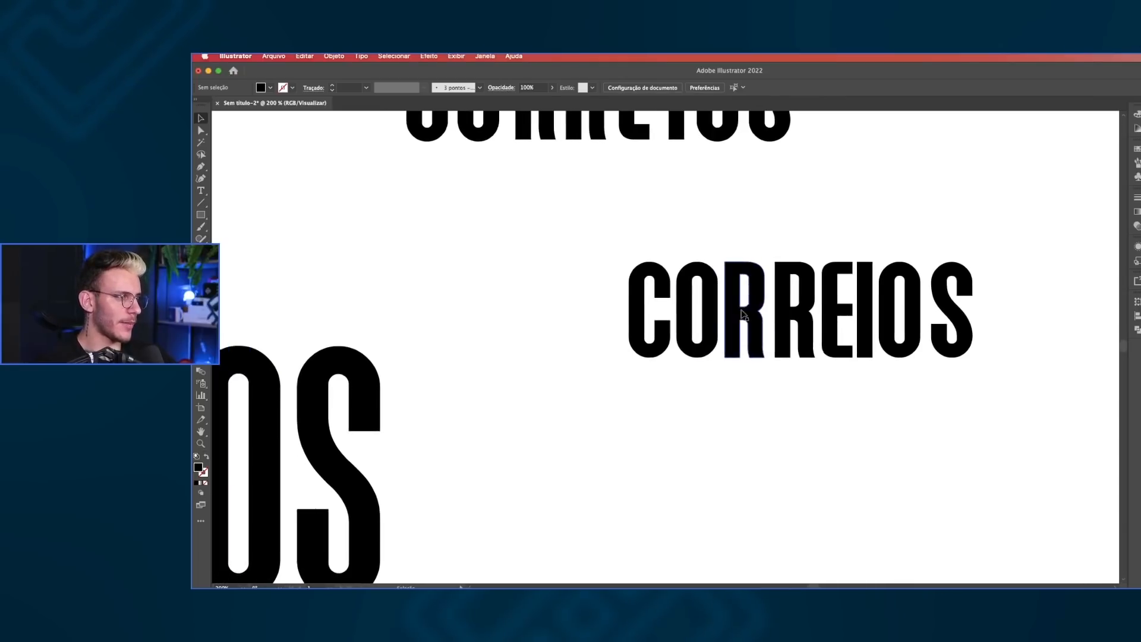
{"action": "scroll", "coordinate": [736, 318], "scroll_direction": "up", "scroll_amount": 4}
{"action": "scroll", "coordinate": [735, 366], "scroll_direction": "down", "scroll_amount": 1}
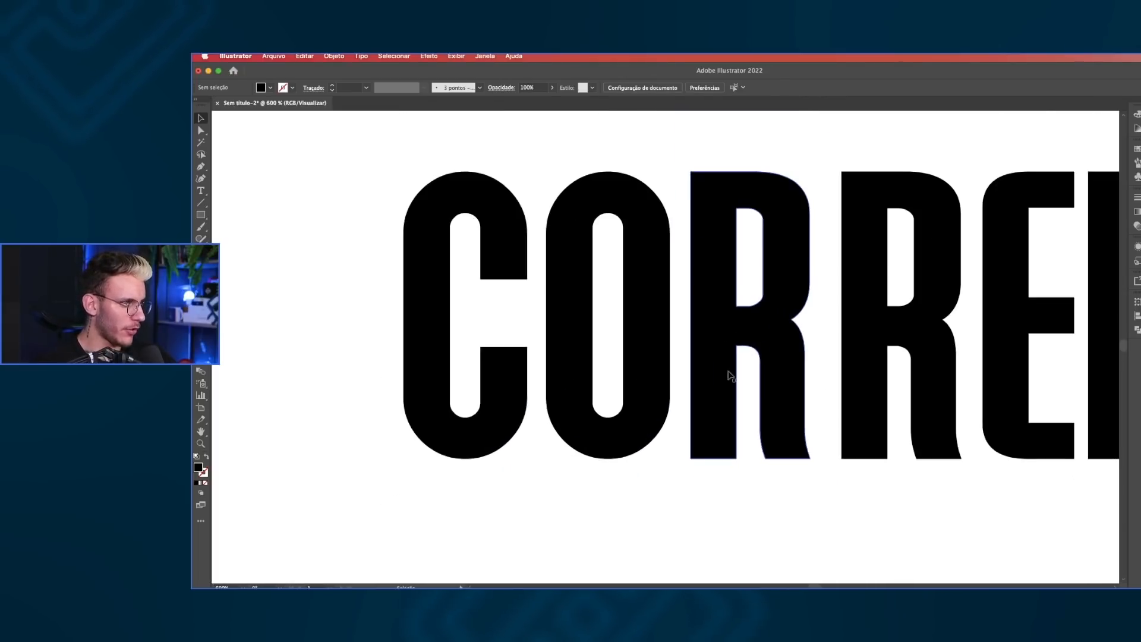
{"action": "left_click", "coordinate": [711, 447]}
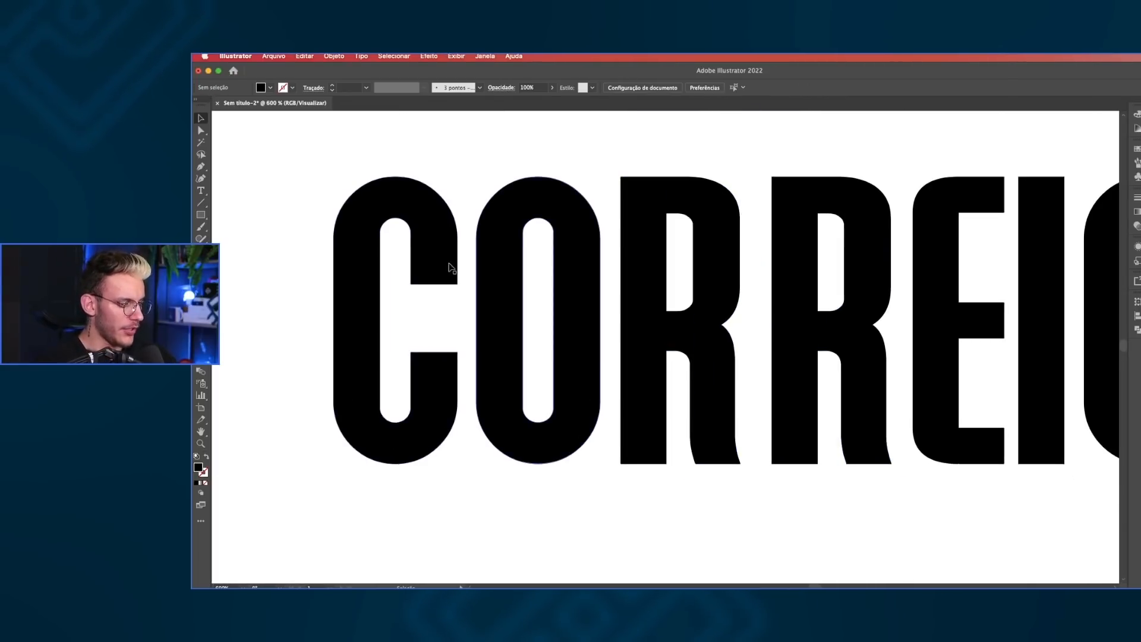
{"action": "key", "text": "m"}
{"action": "scroll", "coordinate": [449, 263], "scroll_direction": "up", "scroll_amount": 3}
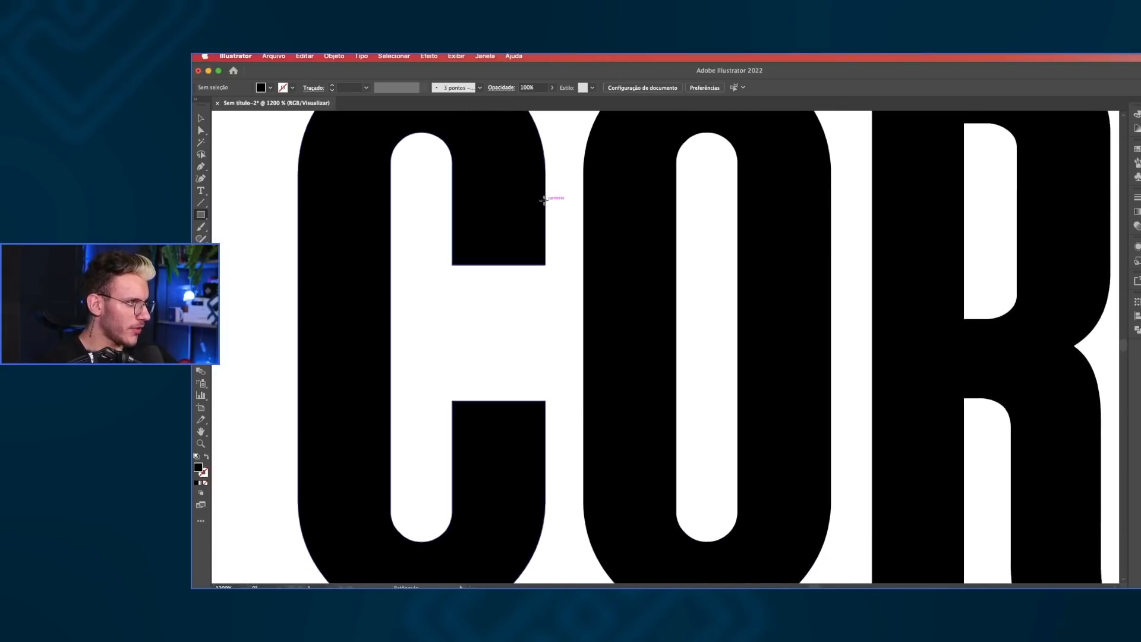
{"action": "left_click_drag", "start_coordinate": [546, 198], "coordinate": [853, 219]}
{"action": "key", "text": "v"}
{"action": "scroll", "coordinate": [713, 247], "scroll_direction": "up", "scroll_amount": 6}
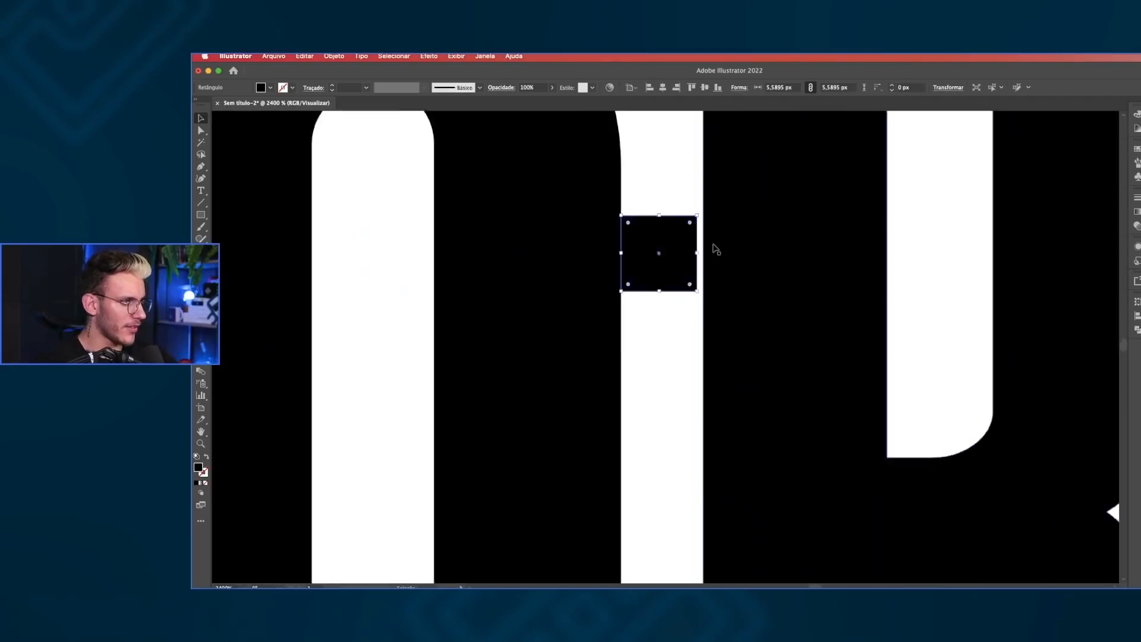
- Even out the remaining letter gaps of the small wordmark using the spacing square, and remove the square
{"action": "left_click_drag", "start_coordinate": [715, 248], "coordinate": [792, 226]}
{"action": "key", "text": "super+y"}
{"action": "scroll", "coordinate": [686, 214], "scroll_direction": "down", "scroll_amount": 4}
{"action": "scroll", "coordinate": [845, 218], "scroll_direction": "up", "scroll_amount": 4}
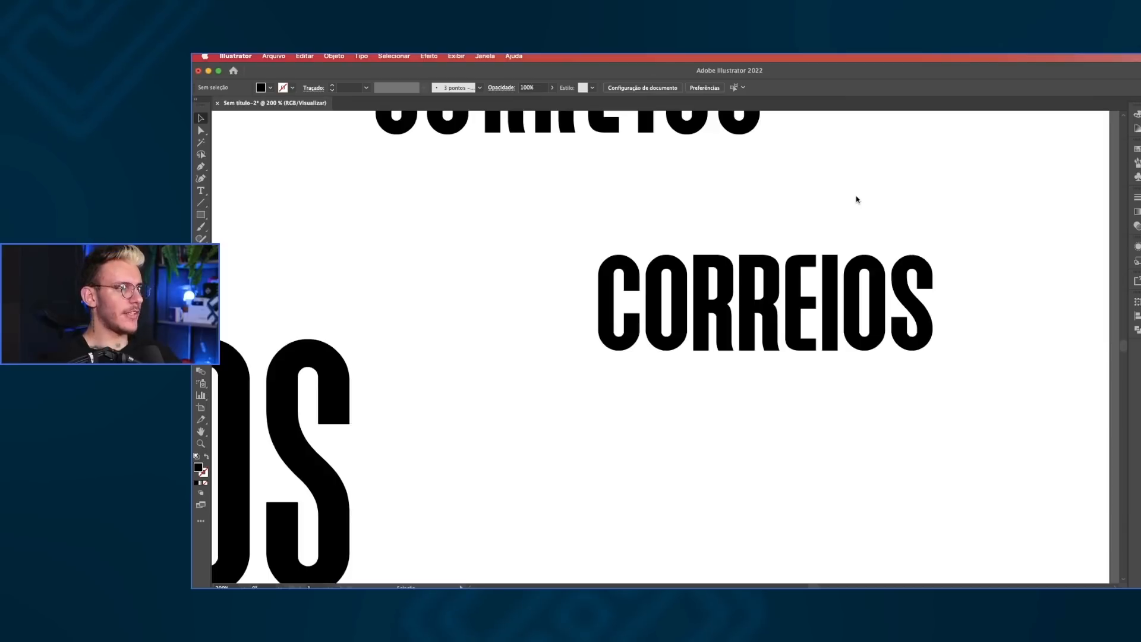
- Reduce the height of the small wordmark's R, R, E and I slightly, just inside the height of the rounded letters
{"action": "scroll", "coordinate": [820, 174], "scroll_direction": "down", "scroll_amount": 5}
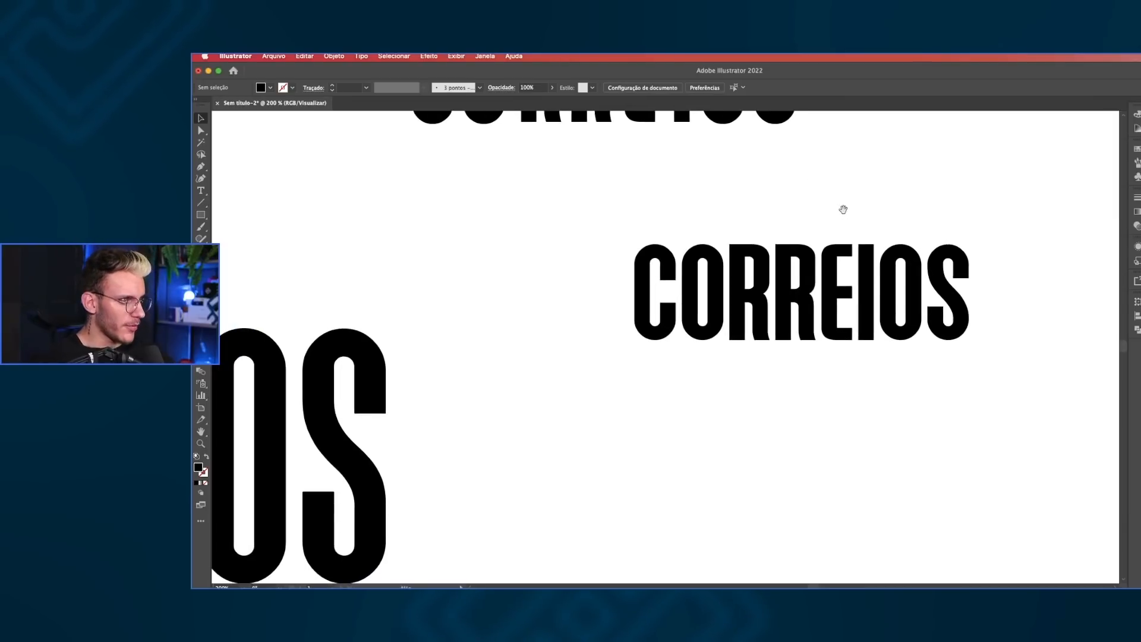
{"action": "scroll", "coordinate": [835, 229], "scroll_direction": "up", "scroll_amount": 3}
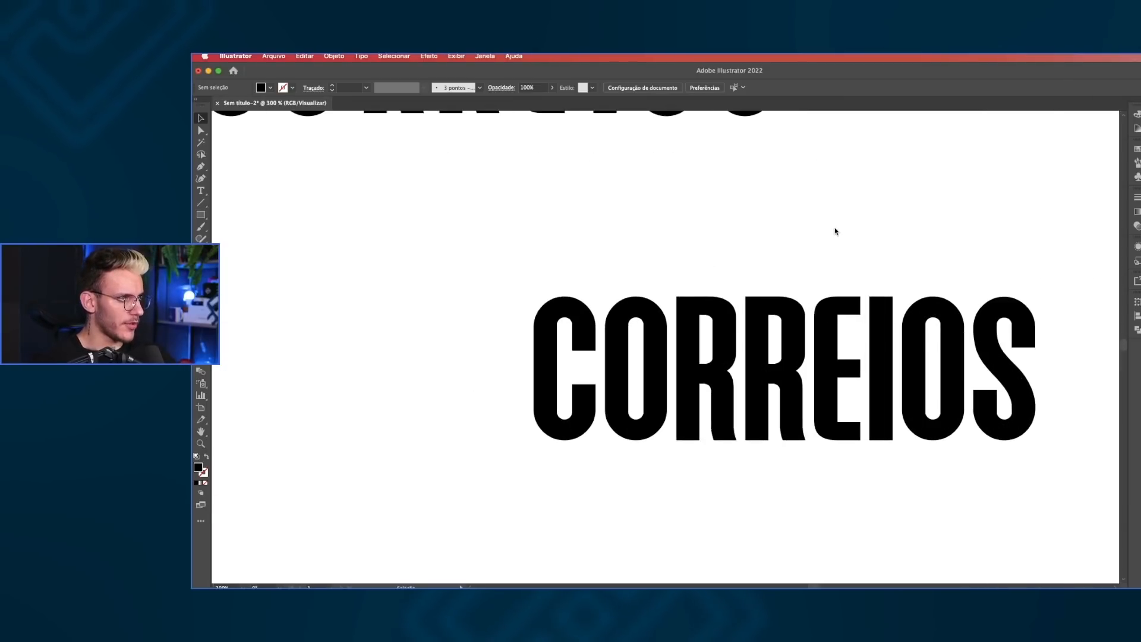
{"action": "scroll", "coordinate": [903, 214], "scroll_direction": "down", "scroll_amount": 3}
{"action": "scroll", "coordinate": [921, 196], "scroll_direction": "right", "scroll_amount": 1}
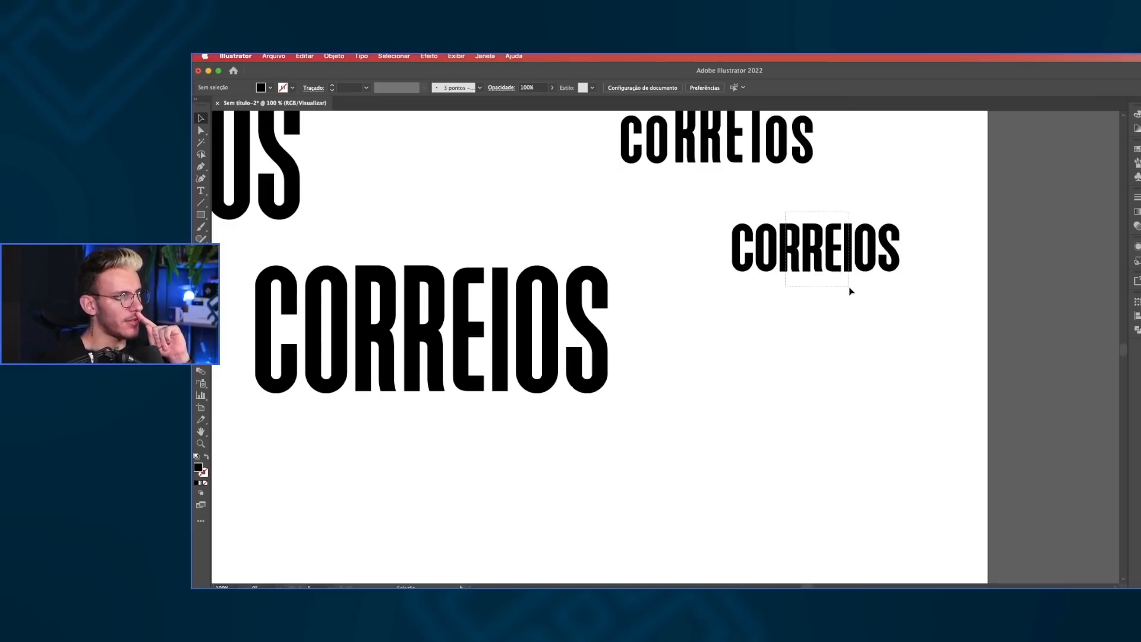
{"action": "left_click_drag", "start_coordinate": [848, 287], "coordinate": [848, 286]}
{"action": "scroll", "coordinate": [866, 212], "scroll_direction": "down", "scroll_amount": 1}
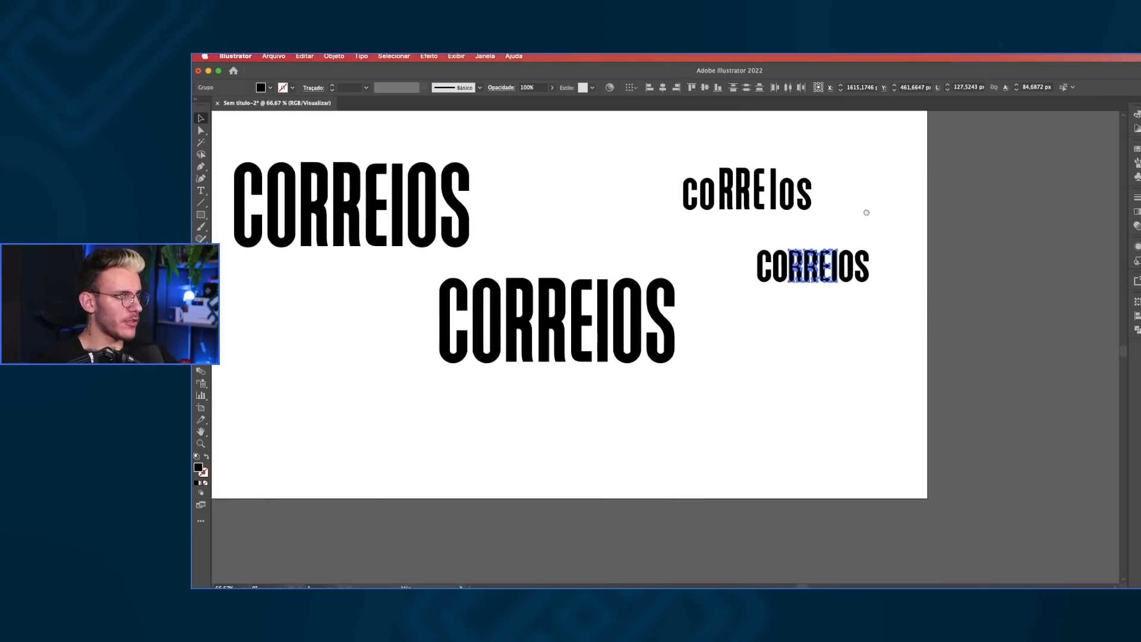
{"action": "scroll", "coordinate": [825, 236], "scroll_direction": "up", "scroll_amount": 4}
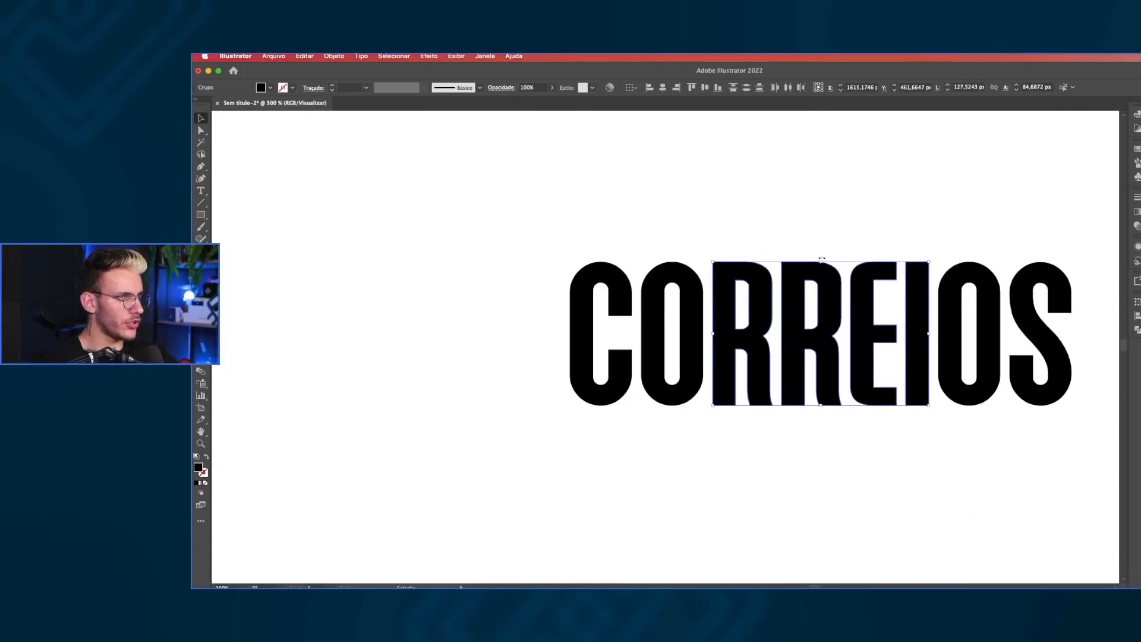
{"action": "scroll", "coordinate": [822, 260], "scroll_direction": "down", "scroll_amount": 2}
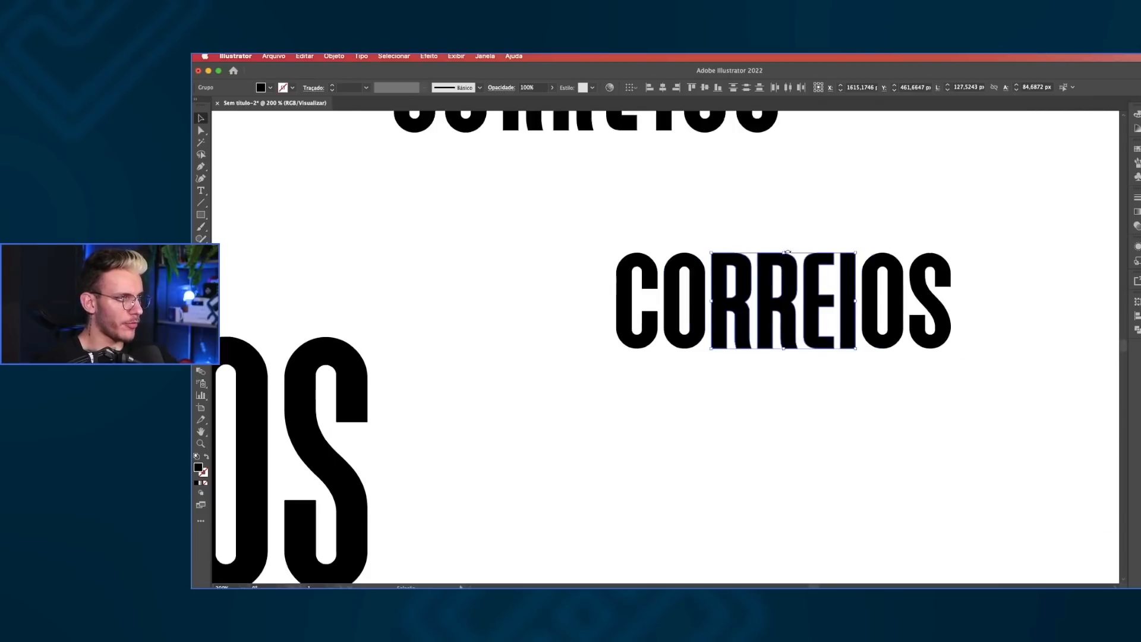
{"action": "scroll", "coordinate": [788, 251], "scroll_direction": "up", "scroll_amount": 10}
{"action": "left_click_drag", "start_coordinate": [790, 285], "coordinate": [791, 296]}
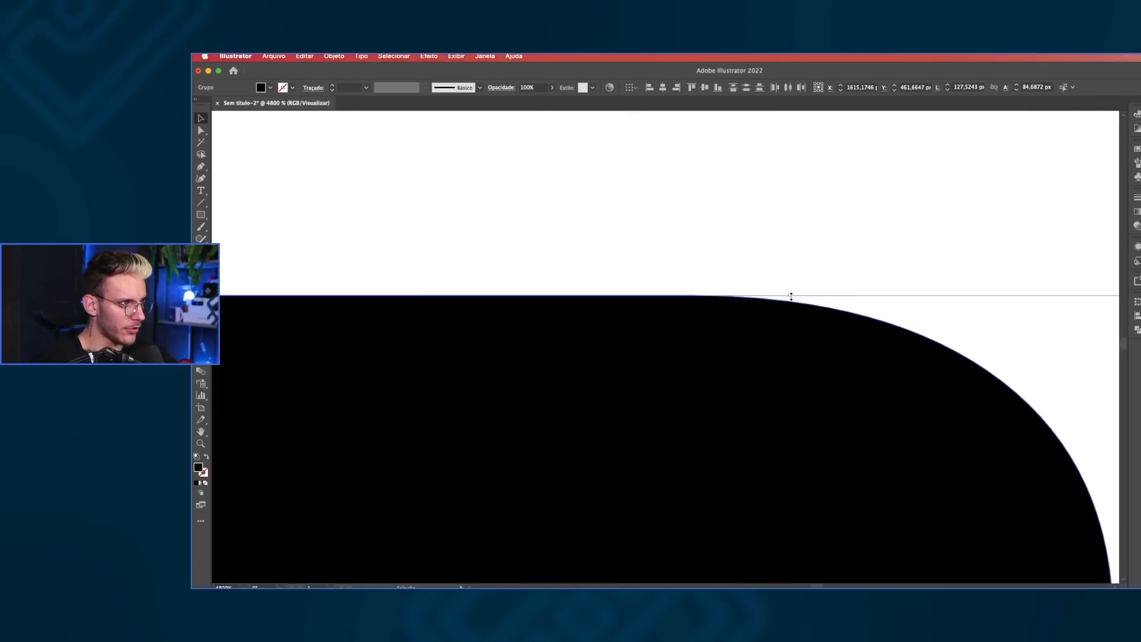
{"action": "scroll", "coordinate": [791, 296], "scroll_direction": "down", "scroll_amount": 15}
{"action": "left_click", "coordinate": [908, 252]}
- Examine the small wordmark's letter heights and spacing up close and alongside the other versions
{"action": "scroll", "coordinate": [924, 249], "scroll_direction": "left", "scroll_amount": 1}
{"action": "scroll", "coordinate": [922, 248], "scroll_direction": "down", "scroll_amount": 1}
{"action": "scroll", "coordinate": [921, 252], "scroll_direction": "up", "scroll_amount": 1}
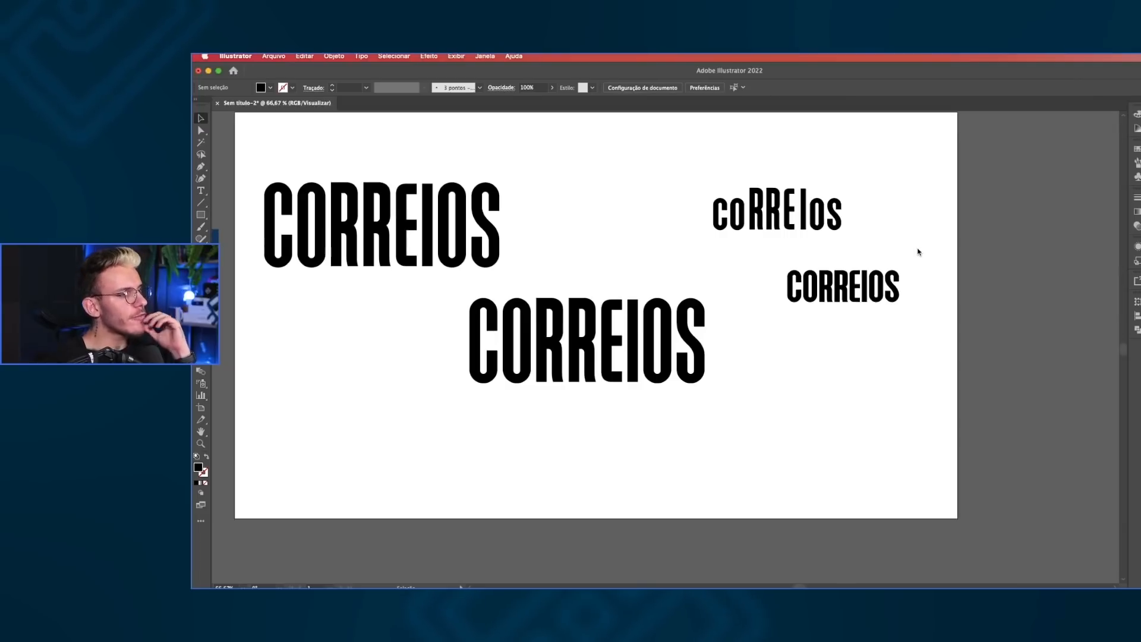
{"action": "scroll", "coordinate": [909, 244], "scroll_direction": "up", "scroll_amount": 1}
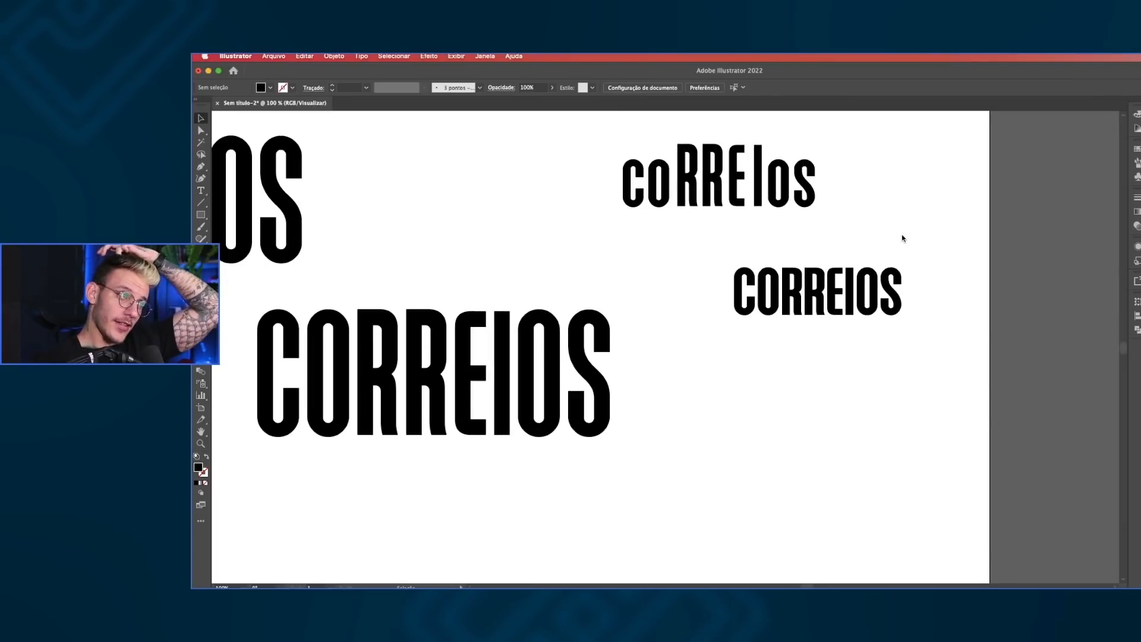
{"action": "scroll", "coordinate": [866, 258], "scroll_direction": "up", "scroll_amount": 3}
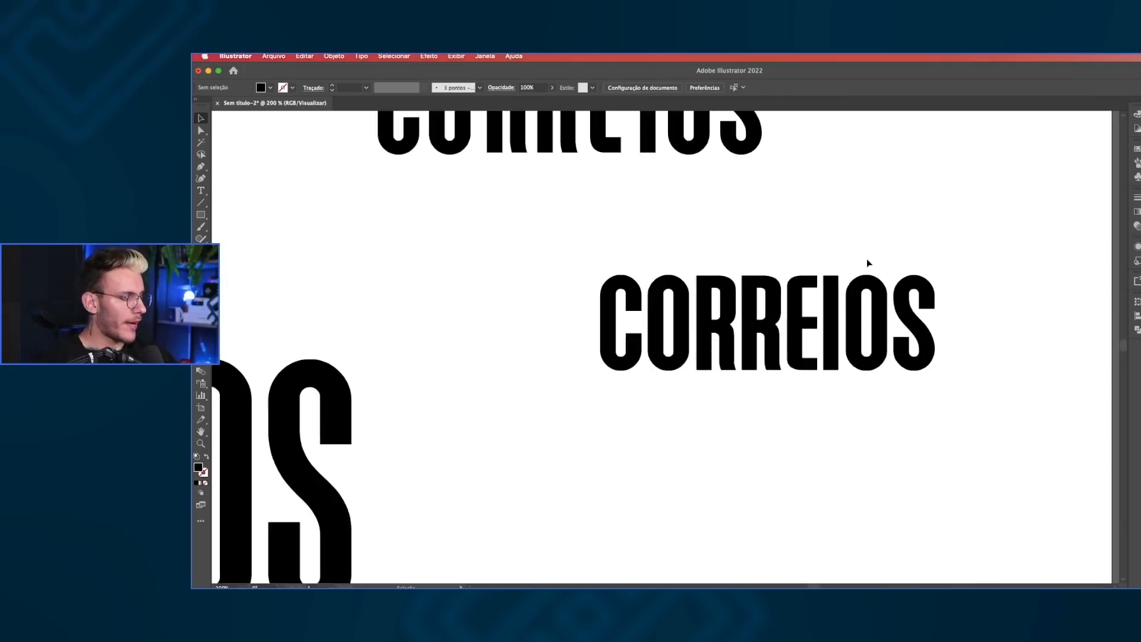
{"action": "left_click_drag", "start_coordinate": [732, 274], "coordinate": [818, 238]}
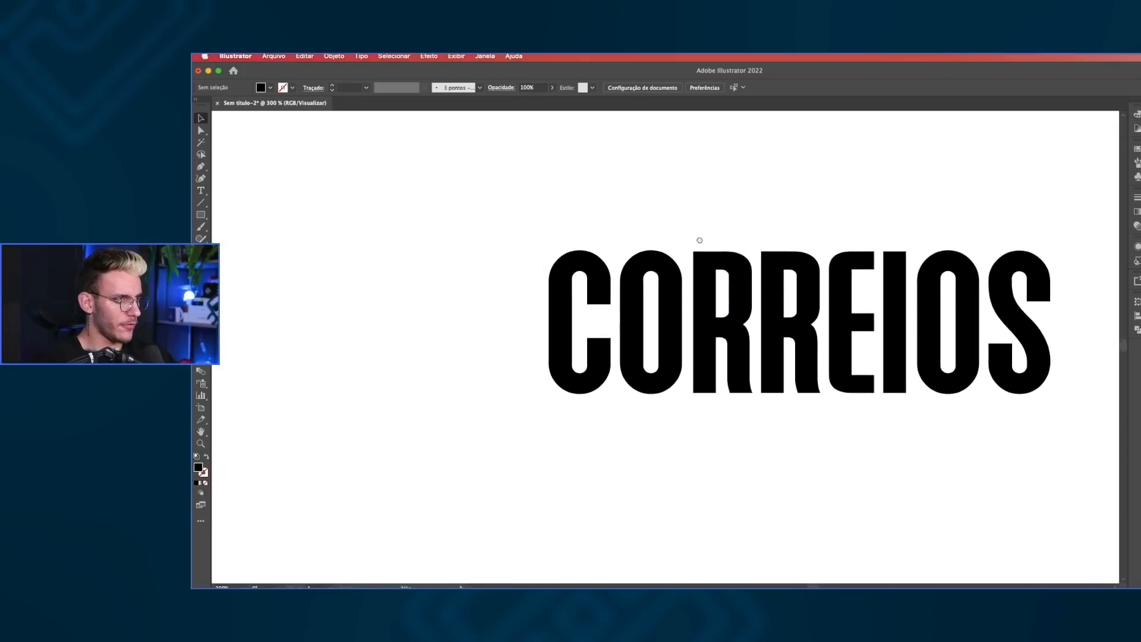
{"action": "left_click_drag", "start_coordinate": [1049, 402], "coordinate": [716, 202]}
{"action": "left_click", "coordinate": [898, 223]}
{"action": "scroll", "coordinate": [898, 223], "scroll_direction": "down", "scroll_amount": 1}
{"action": "scroll", "coordinate": [699, 247], "scroll_direction": "up", "scroll_amount": 1}
{"action": "scroll", "coordinate": [716, 202], "scroll_direction": "up", "scroll_amount": 1}
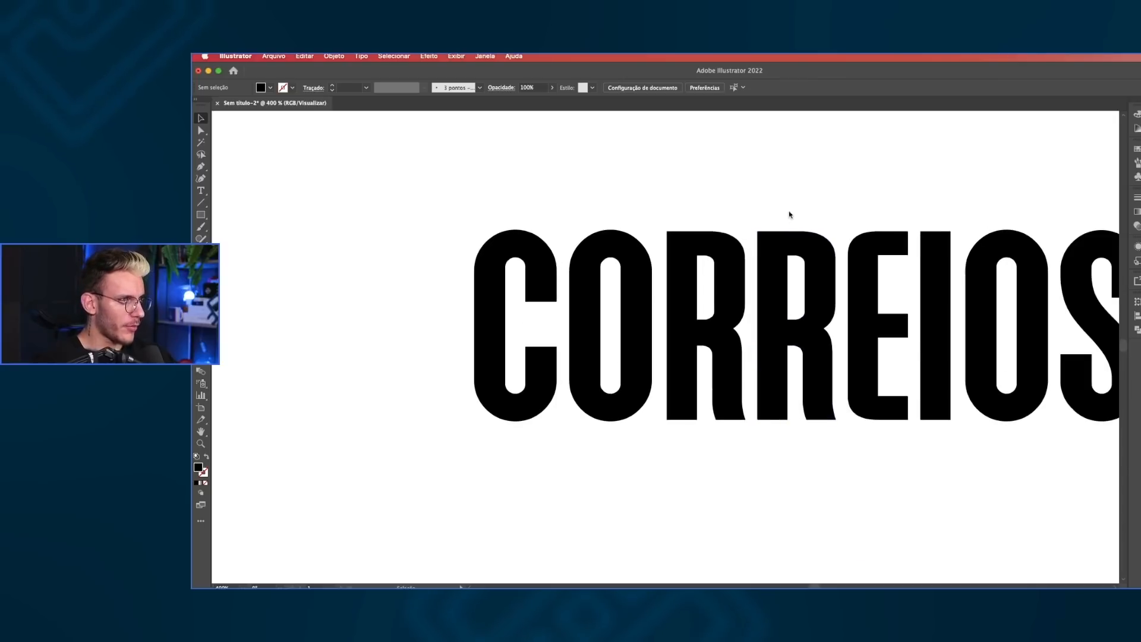
{"action": "scroll", "coordinate": [698, 223], "scroll_direction": "down", "scroll_amount": 1}
{"action": "scroll", "coordinate": [711, 230], "scroll_direction": "right", "scroll_amount": 2}
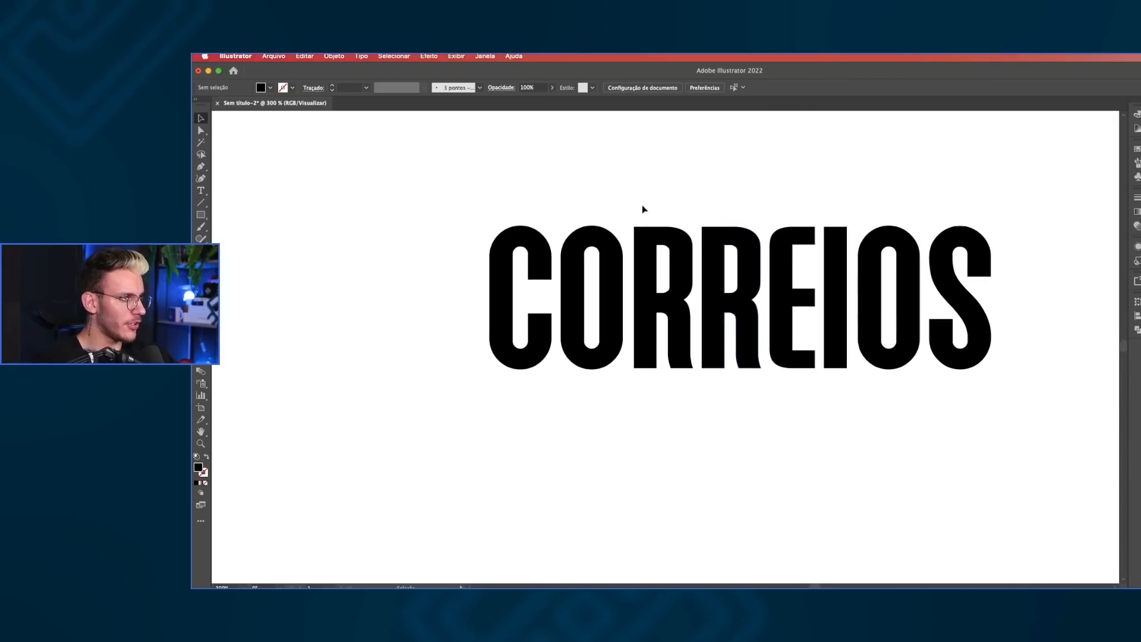
{"action": "left_click_drag", "start_coordinate": [968, 369], "coordinate": [1028, 384]}
{"action": "left_click", "coordinate": [1028, 383]}
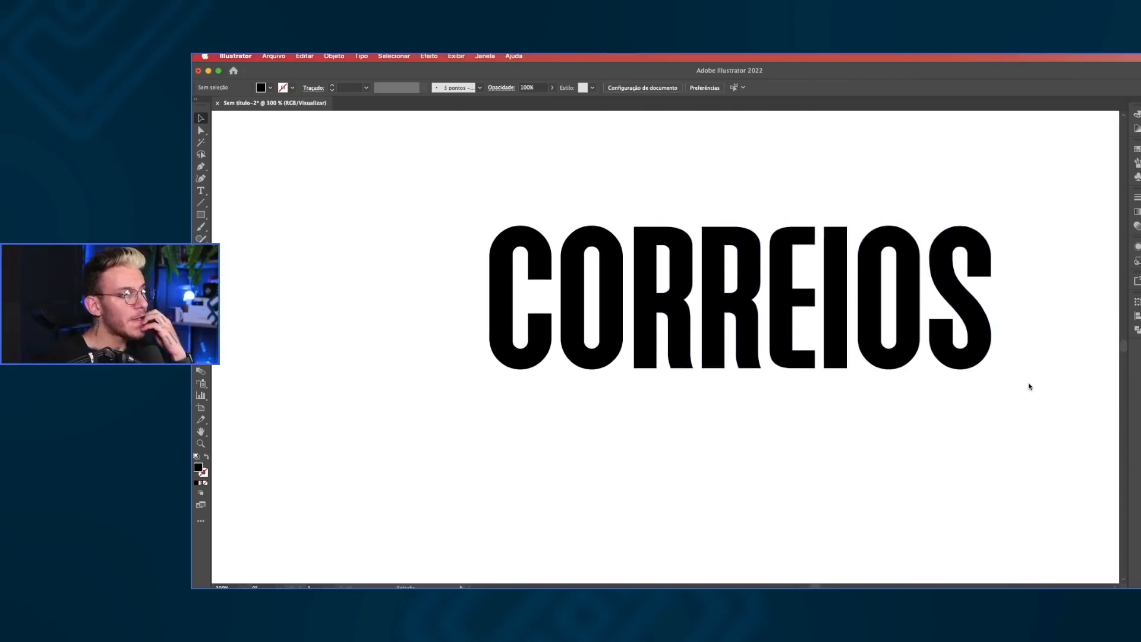
{"action": "scroll", "coordinate": [862, 344], "scroll_direction": "left", "scroll_amount": 3}
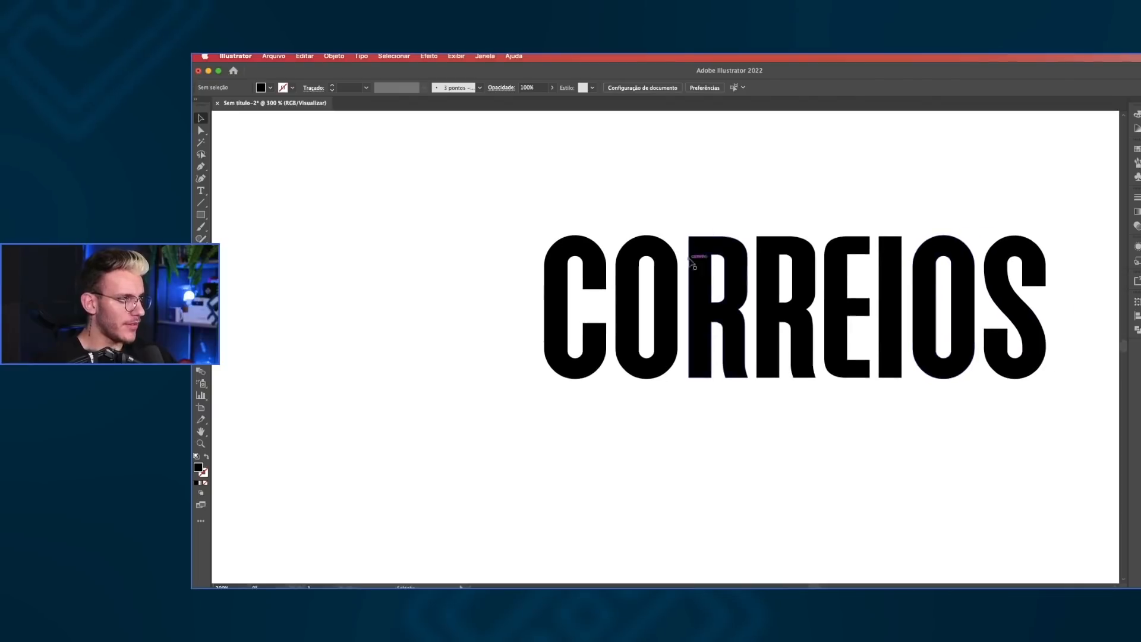
- Shift the small wordmark's letters from the first R to the S slightly closer to the first O
{"action": "left_click_drag", "start_coordinate": [1049, 379], "coordinate": [1052, 381]}
{"action": "left_click", "coordinate": [724, 419]}
{"action": "left_click_drag", "start_coordinate": [686, 226], "coordinate": [675, 227]}
{"action": "left_click", "coordinate": [813, 437]}
{"action": "scroll", "coordinate": [675, 250], "scroll_direction": "up", "scroll_amount": 2}
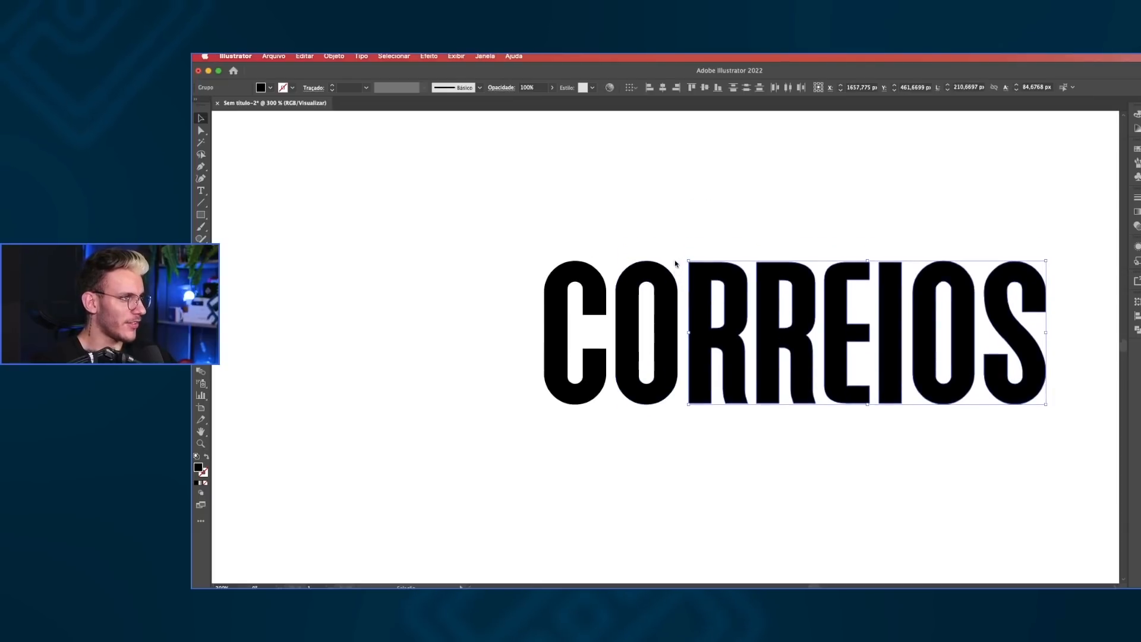
{"action": "scroll", "coordinate": [689, 305], "scroll_direction": "up", "scroll_amount": 5}
{"action": "left_click_drag", "start_coordinate": [695, 296], "coordinate": [693, 295]}
{"action": "scroll", "coordinate": [691, 293], "scroll_direction": "down", "scroll_amount": 4}
{"action": "left_click", "coordinate": [876, 232]}
{"action": "left_click_drag", "start_coordinate": [877, 236], "coordinate": [705, 238]}
{"action": "left_click_drag", "start_coordinate": [767, 215], "coordinate": [1007, 467]}
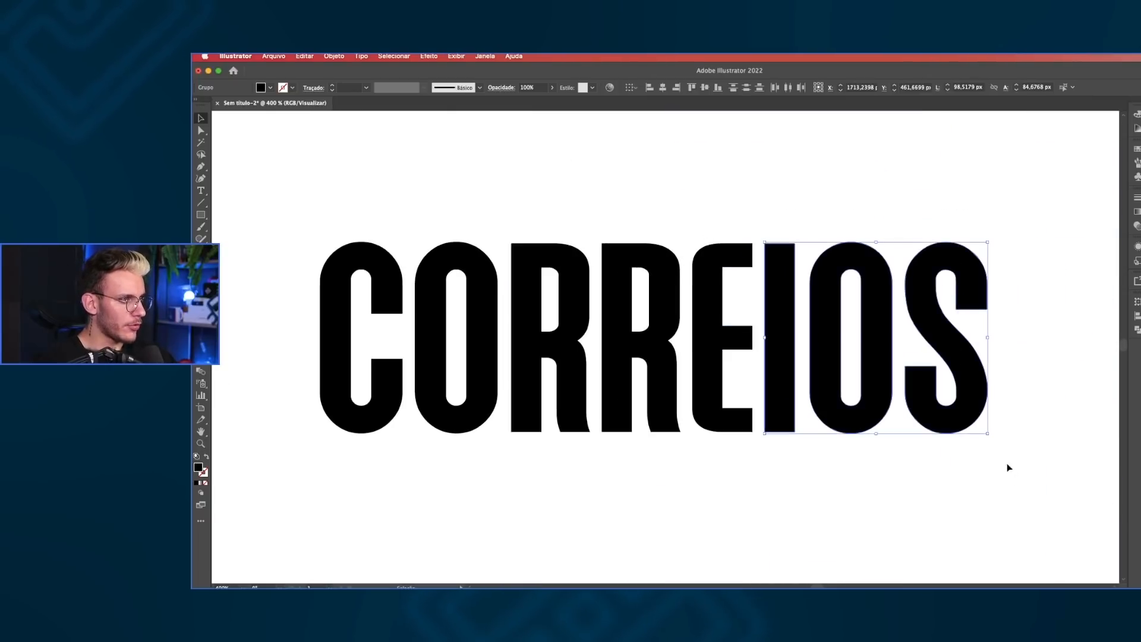
{"action": "left_click", "coordinate": [1009, 459]}
{"action": "scroll", "coordinate": [1012, 298], "scroll_direction": "down", "scroll_amount": 3}
{"action": "left_click_drag", "start_coordinate": [1009, 246], "coordinate": [961, 234]}
{"action": "scroll", "coordinate": [961, 235], "scroll_direction": "down", "scroll_amount": 1}
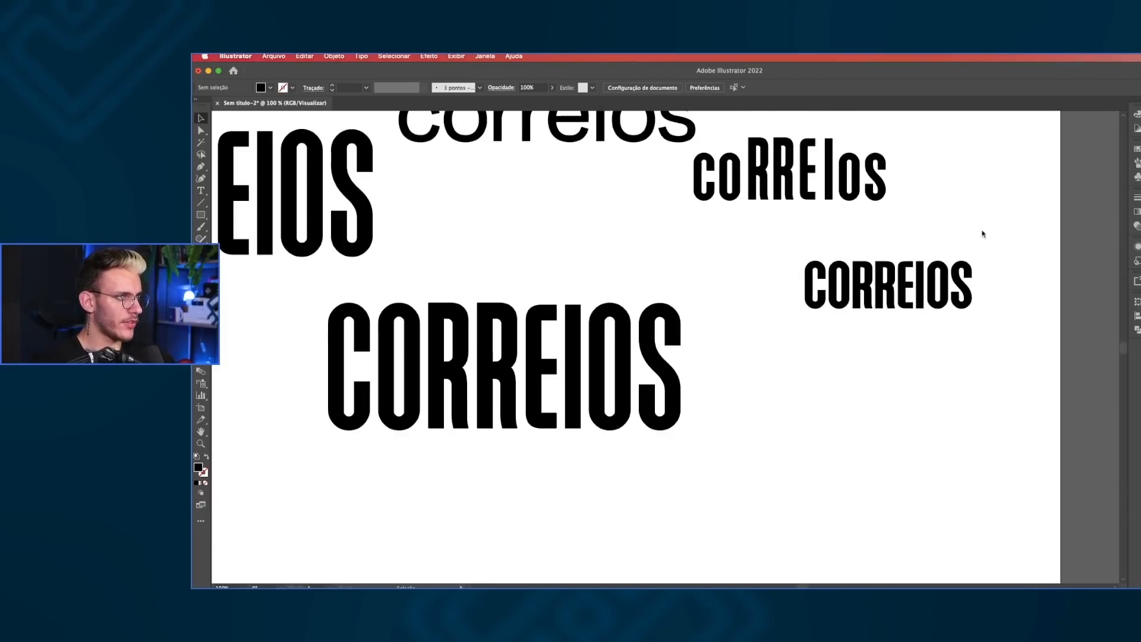
- Draw a rectangle about 300 × 103 px over the small wordmark, fill it with the sampled canvas grey and send it behind the letters
{"action": "scroll", "coordinate": [982, 233], "scroll_direction": "up", "scroll_amount": 1}
{"action": "key", "text": "m"}
{"action": "left_click_drag", "start_coordinate": [716, 269], "coordinate": [970, 355]}
{"action": "key", "text": "i"}
{"action": "left_click", "coordinate": [1103, 319]}
{"action": "key", "text": "v"}
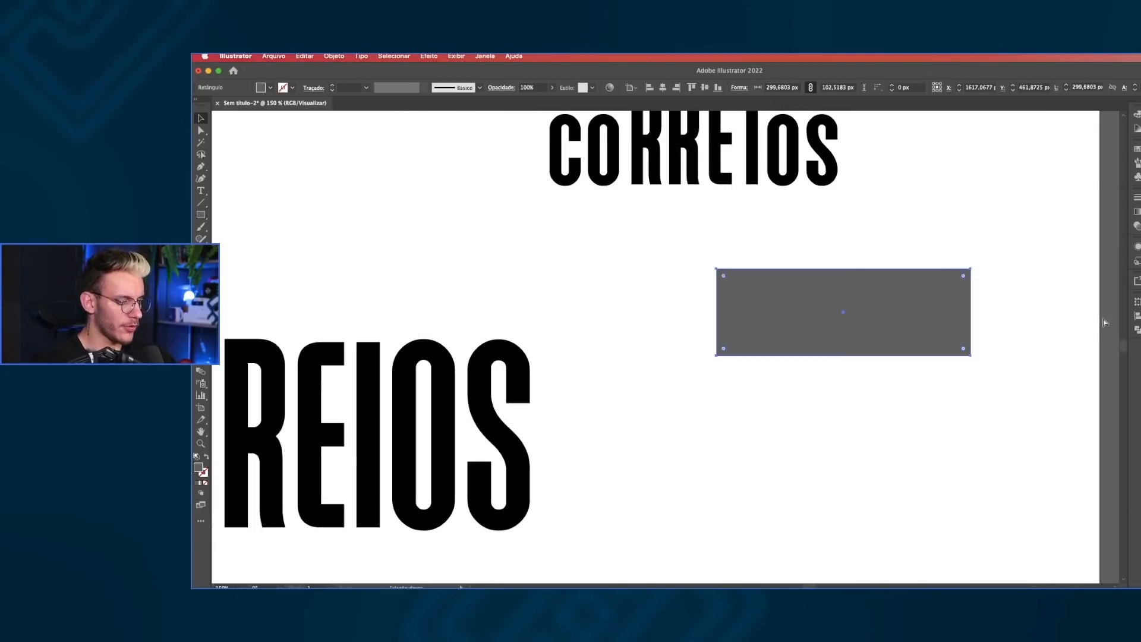
{"action": "key", "text": "shift+super+["}
{"action": "scroll", "coordinate": [1019, 319], "scroll_direction": "up", "scroll_amount": 1}
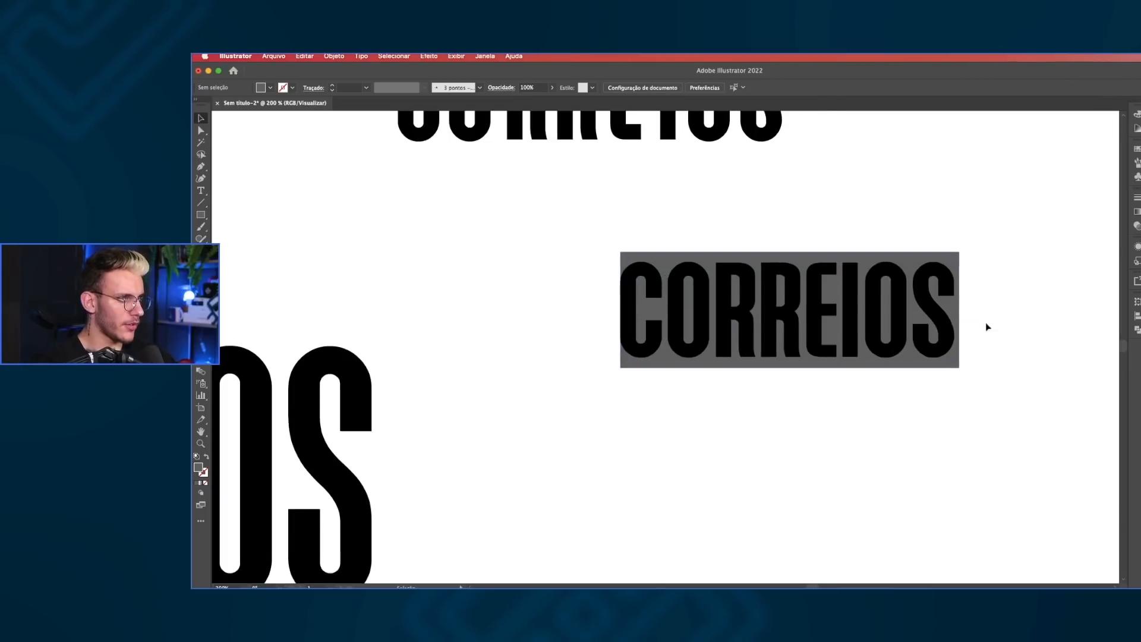
- Fit the grey rectangle to the small wordmark's outer edges, about 295.5 × 84.7 px
{"action": "left_click_drag", "start_coordinate": [616, 309], "coordinate": [620, 309]}
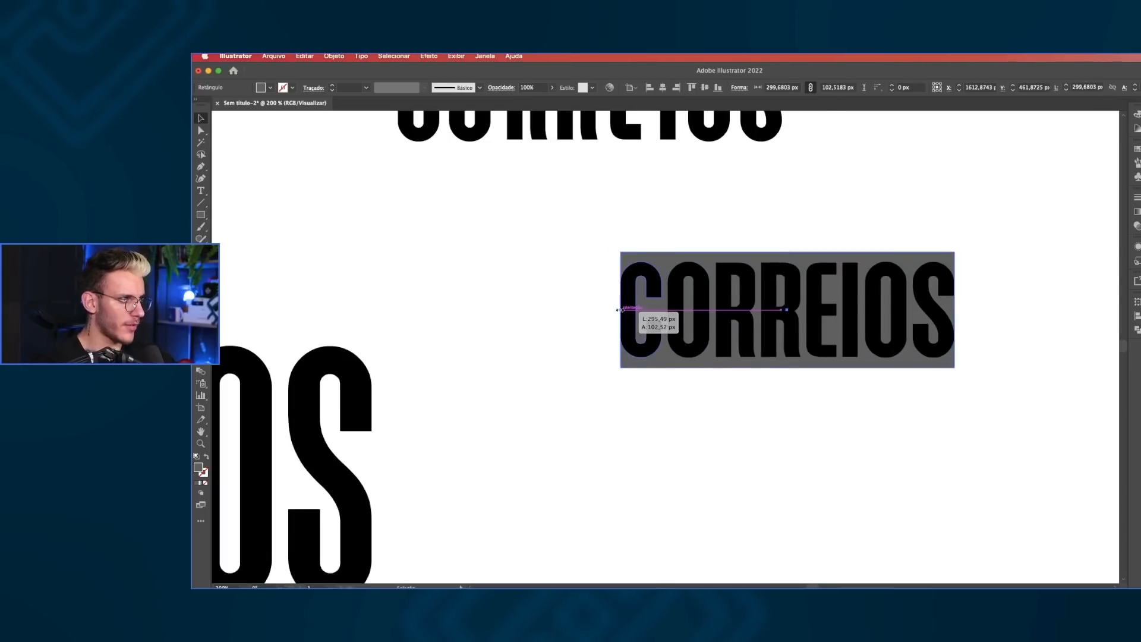
{"action": "left_click_drag", "start_coordinate": [788, 252], "coordinate": [788, 272]}
{"action": "scroll", "coordinate": [791, 354], "scroll_direction": "up", "scroll_amount": 4}
{"action": "scroll", "coordinate": [800, 410], "scroll_direction": "left", "scroll_amount": 5}
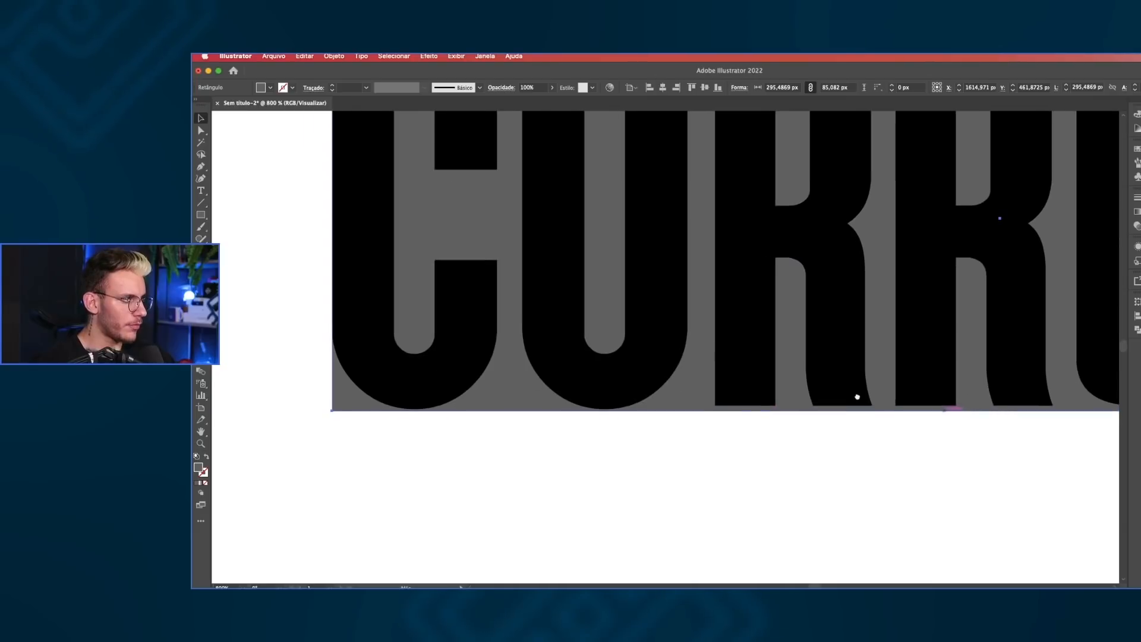
{"action": "left_click_drag", "start_coordinate": [1002, 410], "coordinate": [1003, 407]}
{"action": "scroll", "coordinate": [1010, 369], "scroll_direction": "down", "scroll_amount": 3}
{"action": "left_click_drag", "start_coordinate": [1057, 315], "coordinate": [803, 312]}
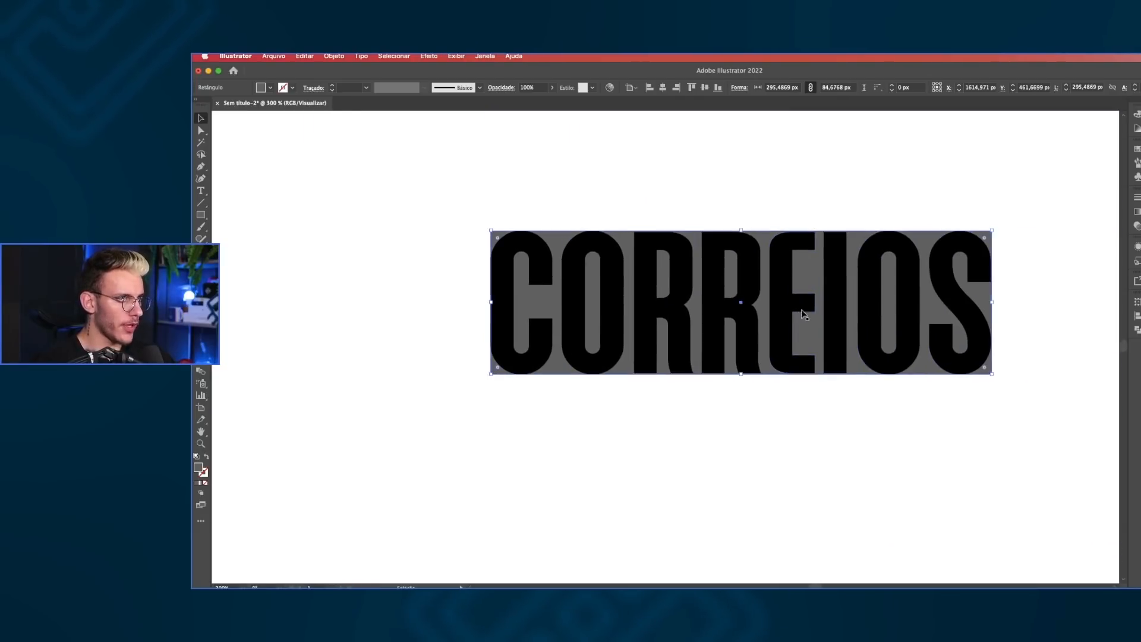
- Check the gaps between the small wordmark's letters against the grey rectangle and delete the rectangle
{"action": "scroll", "coordinate": [839, 233], "scroll_direction": "up", "scroll_amount": 4}
{"action": "scroll", "coordinate": [831, 235], "scroll_direction": "down", "scroll_amount": 3}
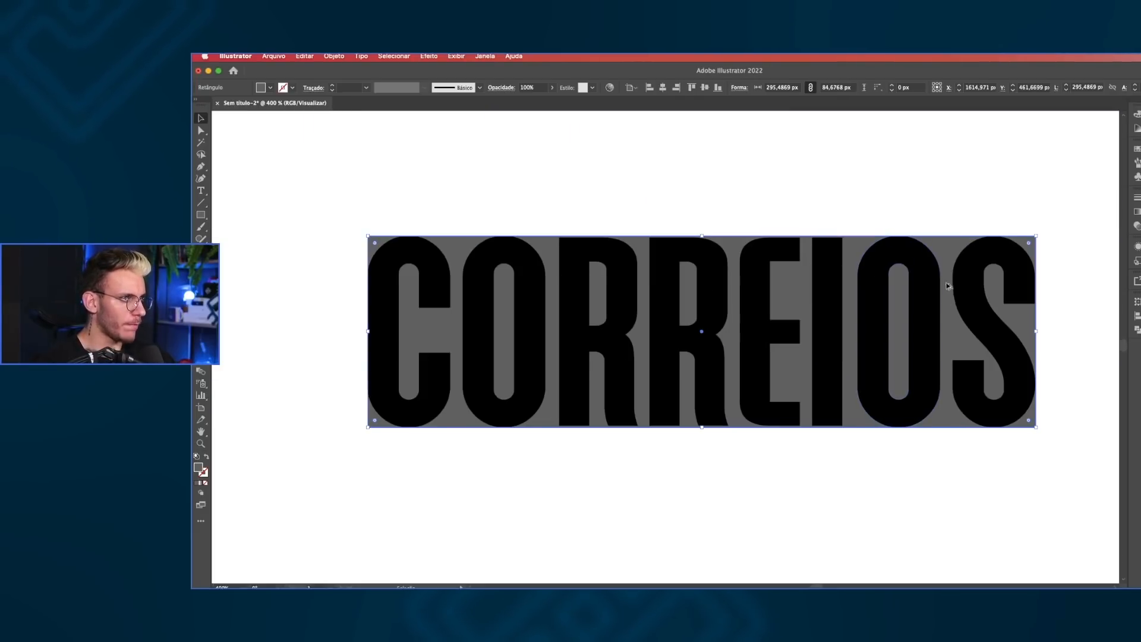
{"action": "scroll", "coordinate": [1005, 293], "scroll_direction": "up", "scroll_amount": 2}
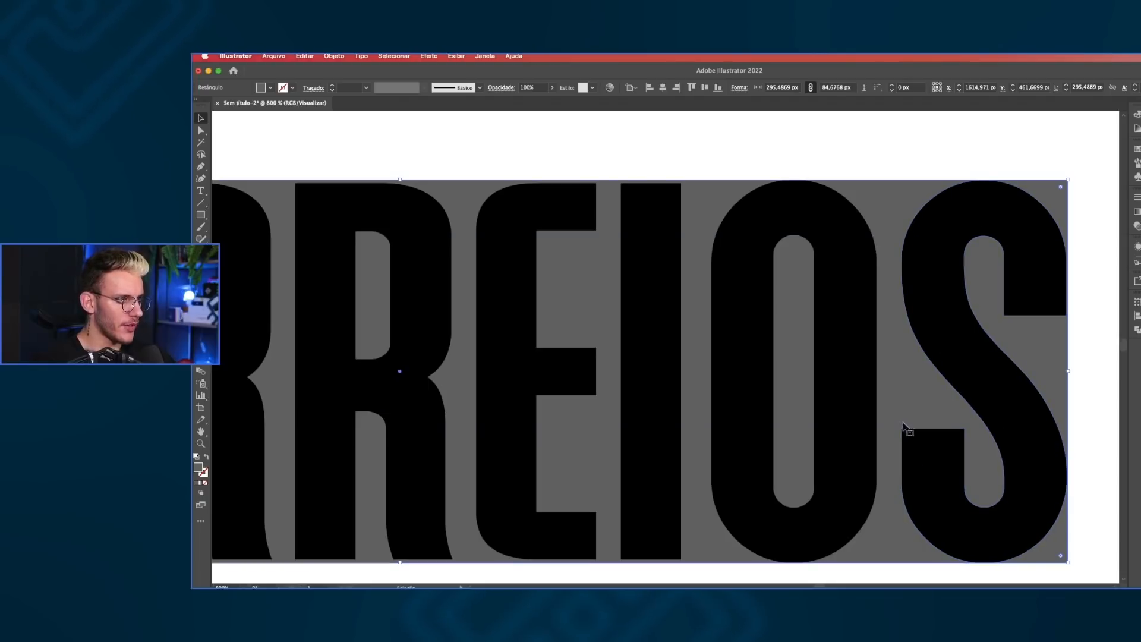
{"action": "scroll", "coordinate": [713, 309], "scroll_direction": "left", "scroll_amount": 3}
{"action": "scroll", "coordinate": [832, 321], "scroll_direction": "down", "scroll_amount": 2}
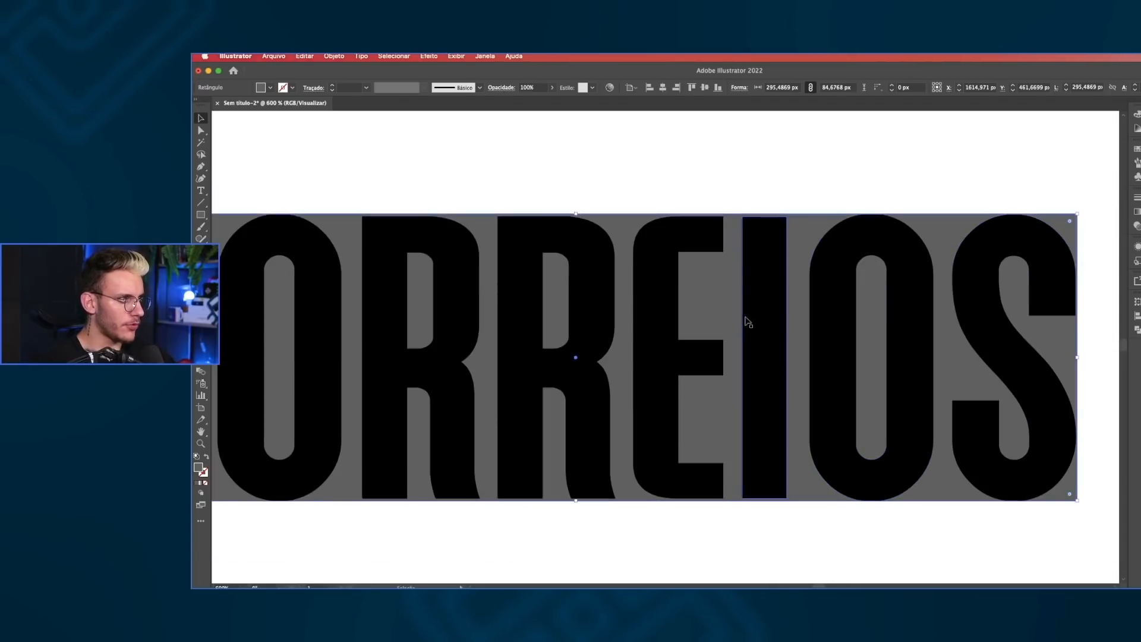
{"action": "scroll", "coordinate": [840, 344], "scroll_direction": "left", "scroll_amount": 5}
{"action": "scroll", "coordinate": [686, 342], "scroll_direction": "down", "scroll_amount": 2}
{"action": "left_click_drag", "start_coordinate": [786, 332], "coordinate": [753, 323]}
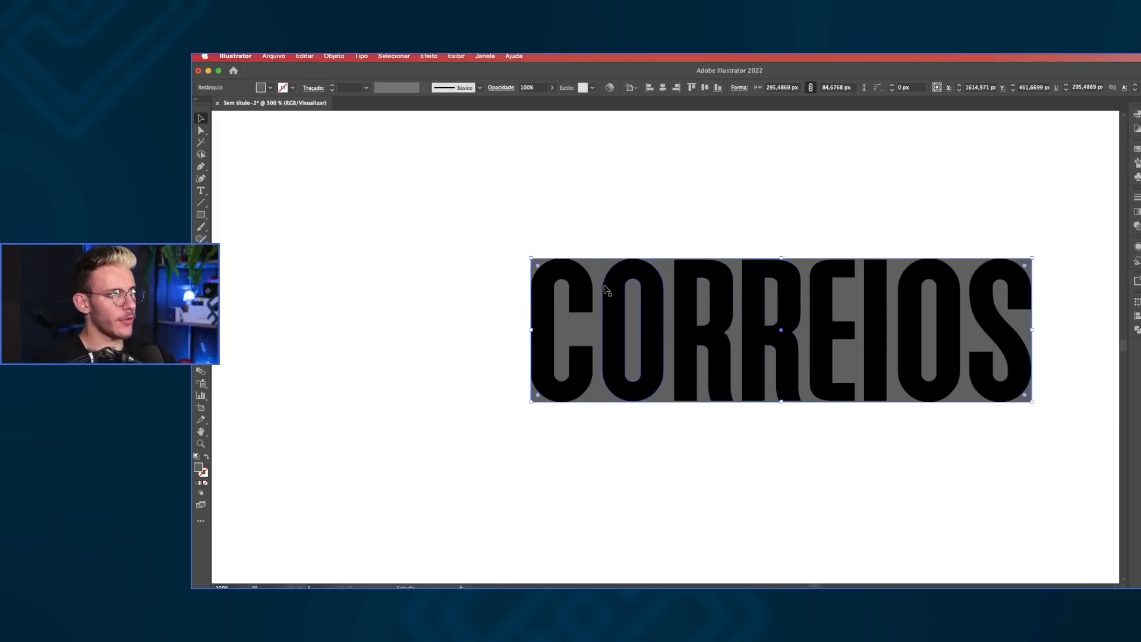
{"action": "scroll", "coordinate": [575, 286], "scroll_direction": "down", "scroll_amount": 1}
{"action": "left_click_drag", "start_coordinate": [578, 285], "coordinate": [633, 288]}
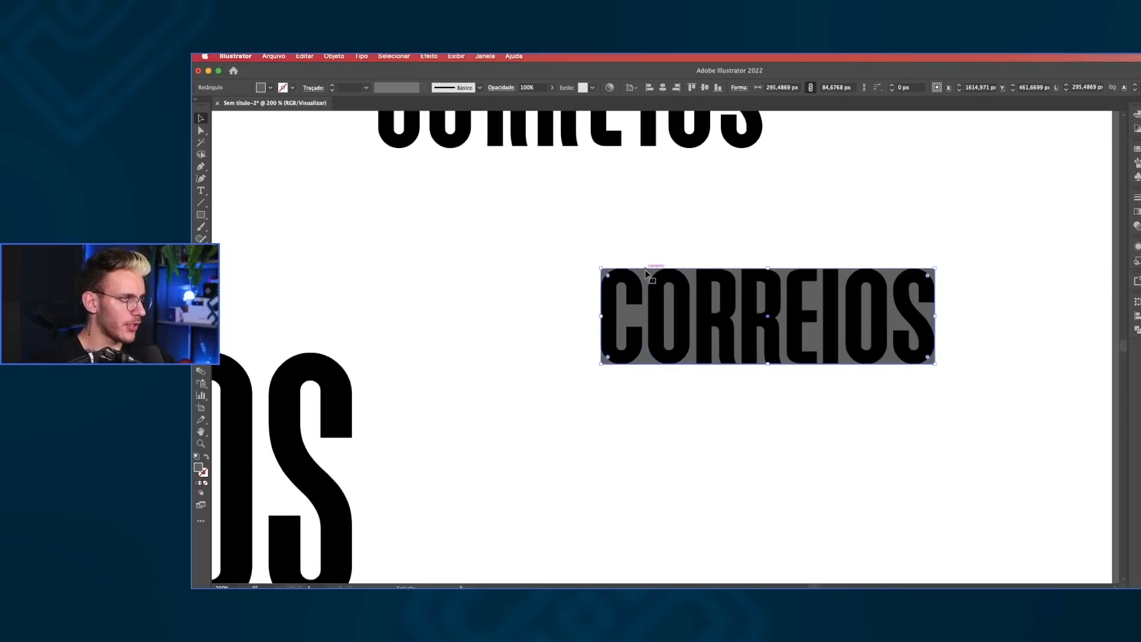
{"action": "key", "text": "Delete"}
- Fine-tune the gap between the small wordmark's two Rs by nudging the second R through the S sideways
{"action": "scroll", "coordinate": [721, 322], "scroll_direction": "down", "scroll_amount": 1}
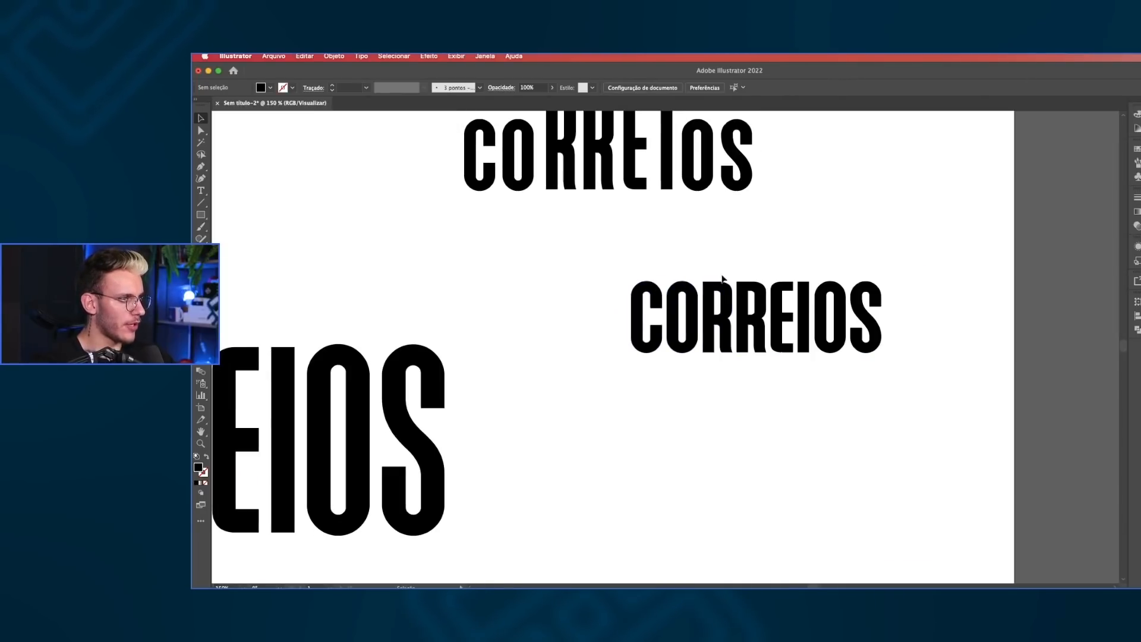
{"action": "left_click_drag", "start_coordinate": [749, 272], "coordinate": [928, 385]}
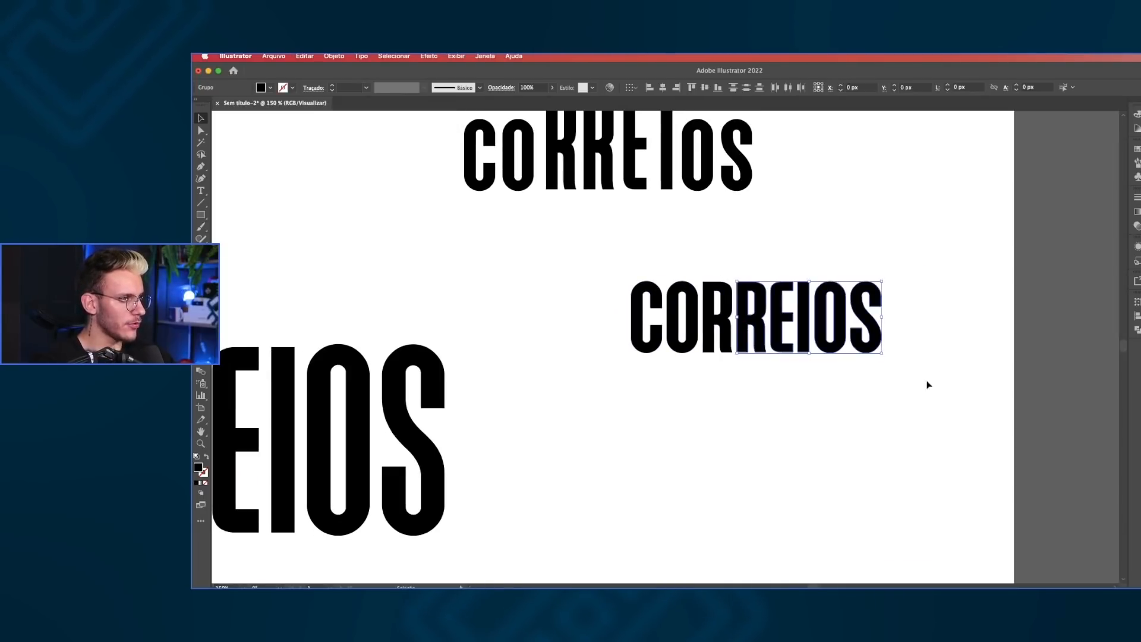
{"action": "key", "text": "Right"}
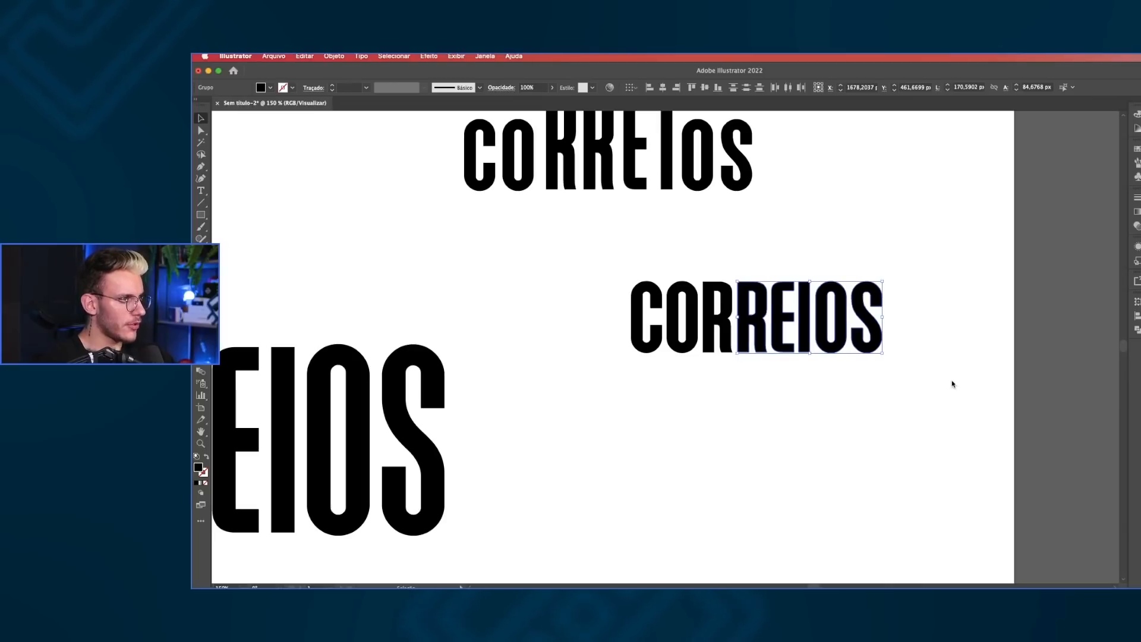
{"action": "key", "text": "Right"}
{"action": "left_click_drag", "start_coordinate": [952, 384], "coordinate": [742, 248]}
{"action": "key", "text": "Left"}
{"action": "left_click", "coordinate": [742, 247]}
{"action": "scroll", "coordinate": [861, 269], "scroll_direction": "left", "scroll_amount": 3}
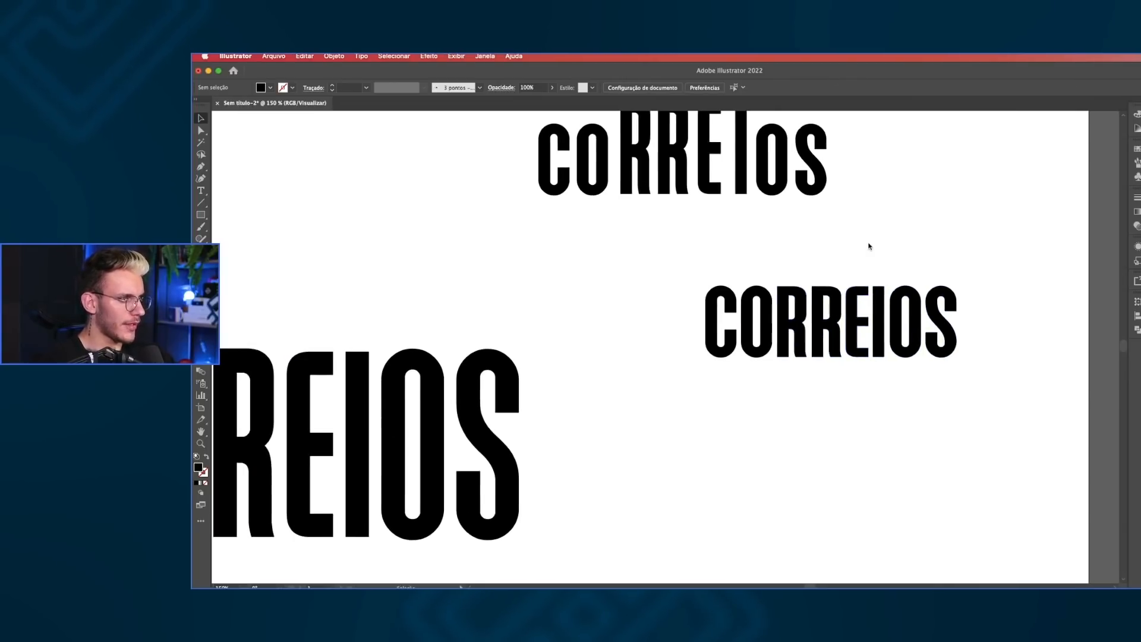
{"action": "scroll", "coordinate": [869, 246], "scroll_direction": "right", "scroll_amount": 1}
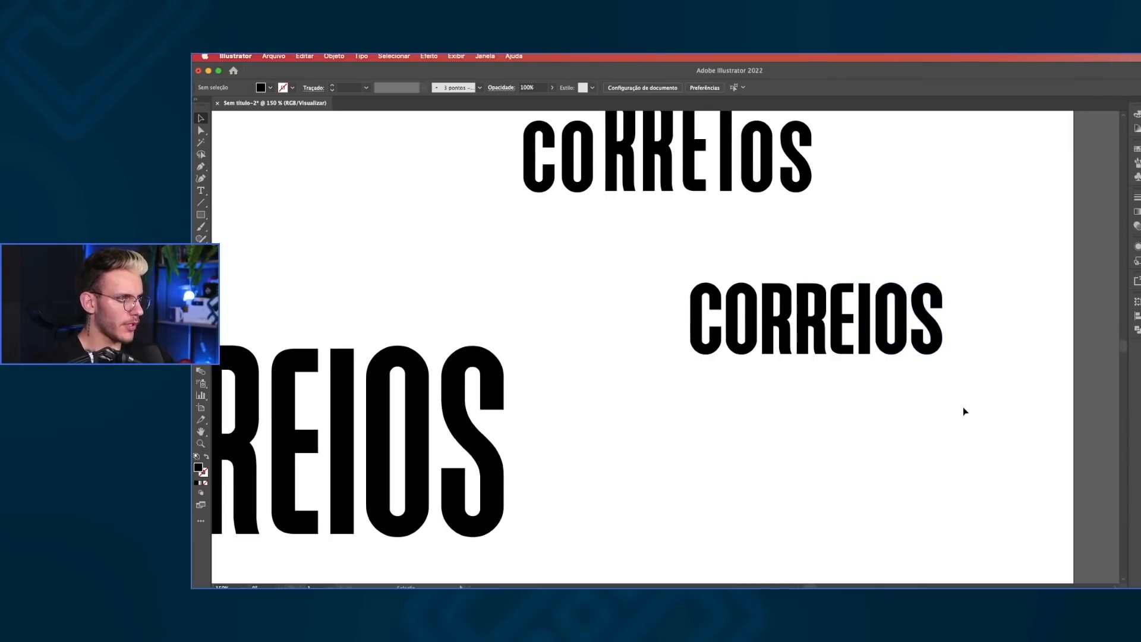
{"action": "scroll", "coordinate": [980, 375], "scroll_direction": "right", "scroll_amount": 2}
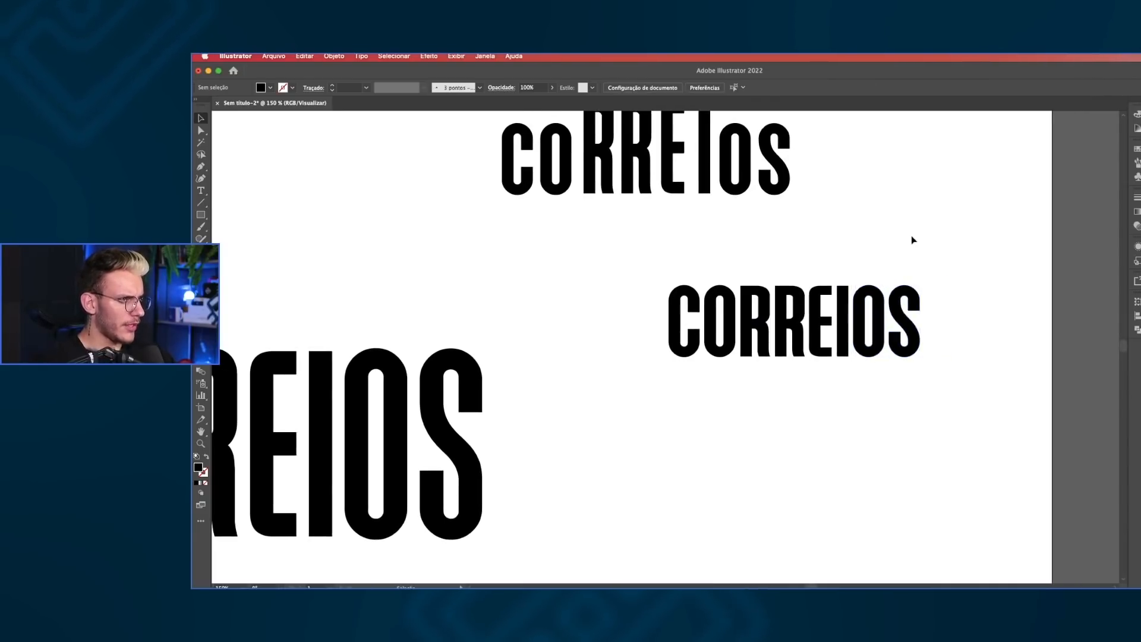
{"action": "scroll", "coordinate": [927, 240], "scroll_direction": "left", "scroll_amount": 2}
{"action": "scroll", "coordinate": [940, 241], "scroll_direction": "down", "scroll_amount": 2}
{"action": "scroll", "coordinate": [958, 241], "scroll_direction": "right", "scroll_amount": 3}
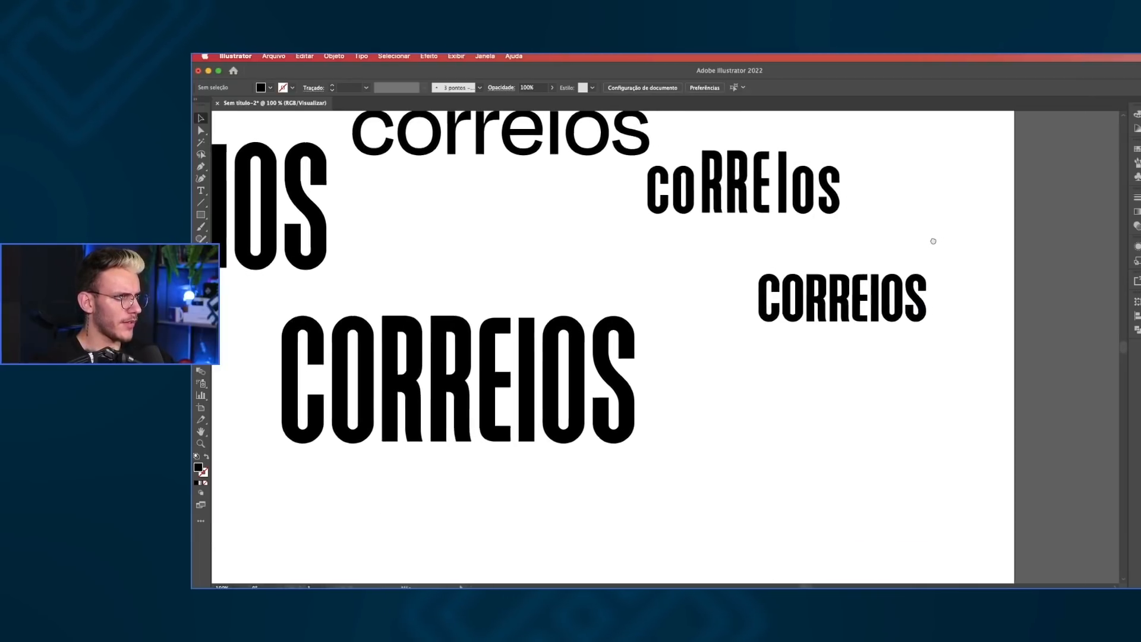
- Add a second artboard beside the one holding the wordmark studies
{"action": "scroll", "coordinate": [918, 241], "scroll_direction": "right", "scroll_amount": 2}
{"action": "scroll", "coordinate": [865, 252], "scroll_direction": "down", "scroll_amount": 2}
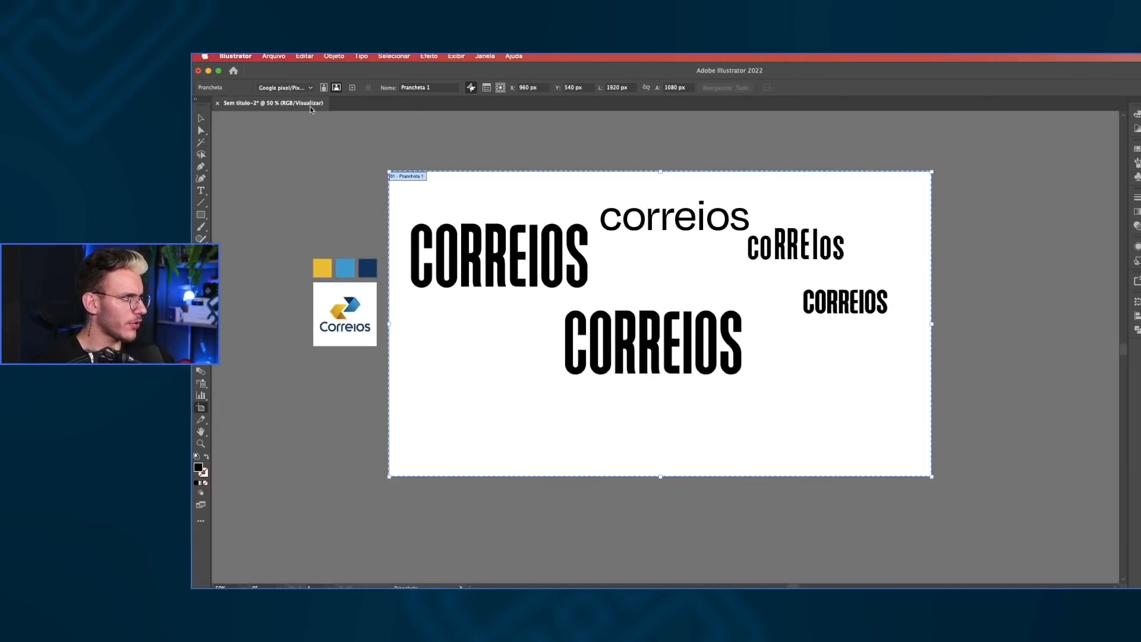
{"action": "left_click", "coordinate": [353, 88]}
{"action": "scroll", "coordinate": [534, 222], "scroll_direction": "down", "scroll_amount": 1}
- Copy the small wordmark onto the new artboard, centre it both ways and enlarge it to about 1306 × 373 px
{"action": "key", "text": "v"}
{"action": "left_click_drag", "start_coordinate": [341, 279], "coordinate": [464, 316]}
{"action": "left_click", "coordinate": [619, 319]}
{"action": "key", "text": "ctrl+shift+v"}
{"action": "left_click", "coordinate": [661, 87]}
{"action": "left_click", "coordinate": [704, 87]}
{"action": "left_click_drag", "start_coordinate": [705, 298], "coordinate": [798, 246]}
{"action": "left_click", "coordinate": [771, 252]}
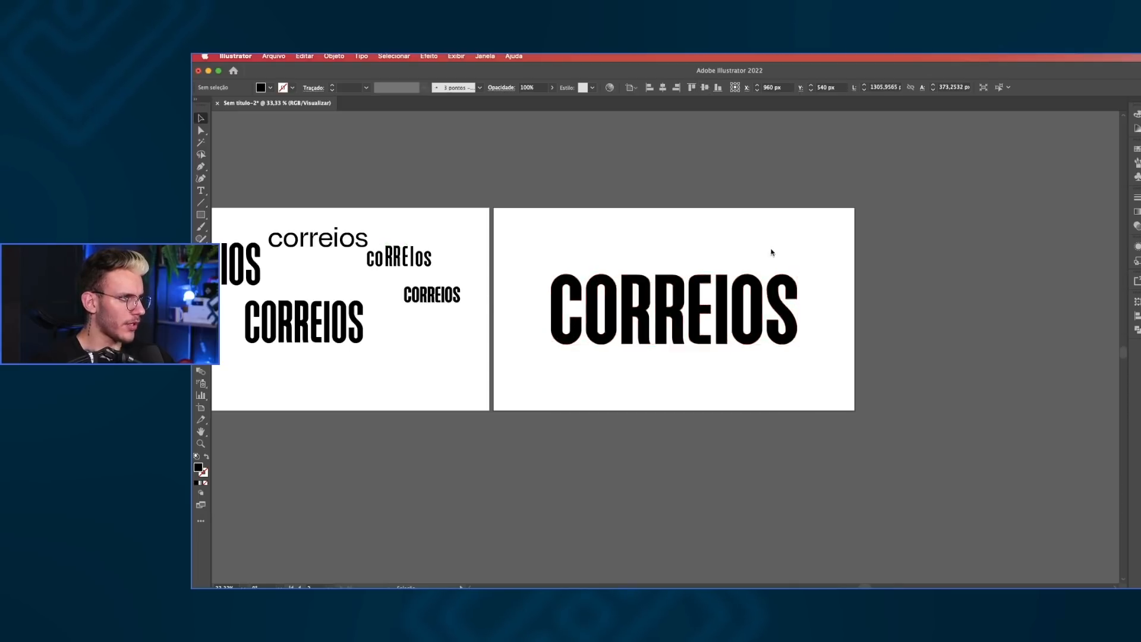
- Test the wordmark's legibility by comparing the large version with a tiny copy beneath it on the second artboard
{"action": "scroll", "coordinate": [810, 247], "scroll_direction": "left", "scroll_amount": 3}
{"action": "scroll", "coordinate": [811, 248], "scroll_direction": "up", "scroll_amount": 2}
{"action": "scroll", "coordinate": [812, 248], "scroll_direction": "down", "scroll_amount": 1}
{"action": "scroll", "coordinate": [910, 254], "scroll_direction": "right", "scroll_amount": 1}
{"action": "left_click_drag", "start_coordinate": [604, 223], "coordinate": [901, 354]}
{"action": "left_click_drag", "start_coordinate": [967, 301], "coordinate": [797, 333]}
{"action": "left_click", "coordinate": [919, 336]}
{"action": "scroll", "coordinate": [920, 336], "scroll_direction": "down", "scroll_amount": 1}
{"action": "scroll", "coordinate": [918, 336], "scroll_direction": "right", "scroll_amount": 1}
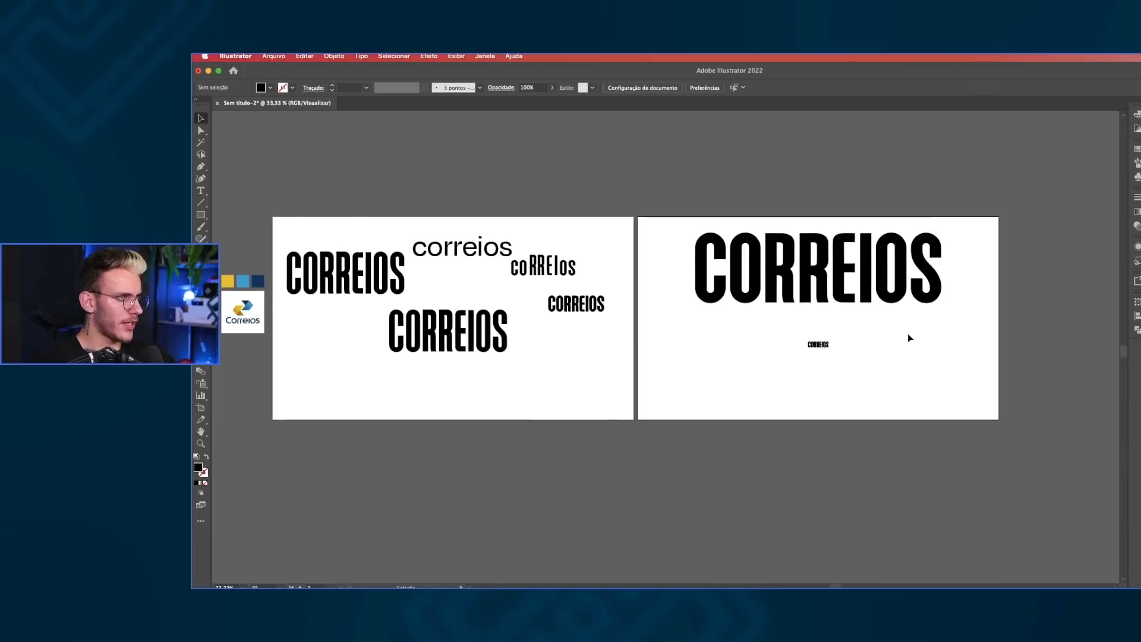
{"action": "scroll", "coordinate": [910, 338], "scroll_direction": "up", "scroll_amount": 1}
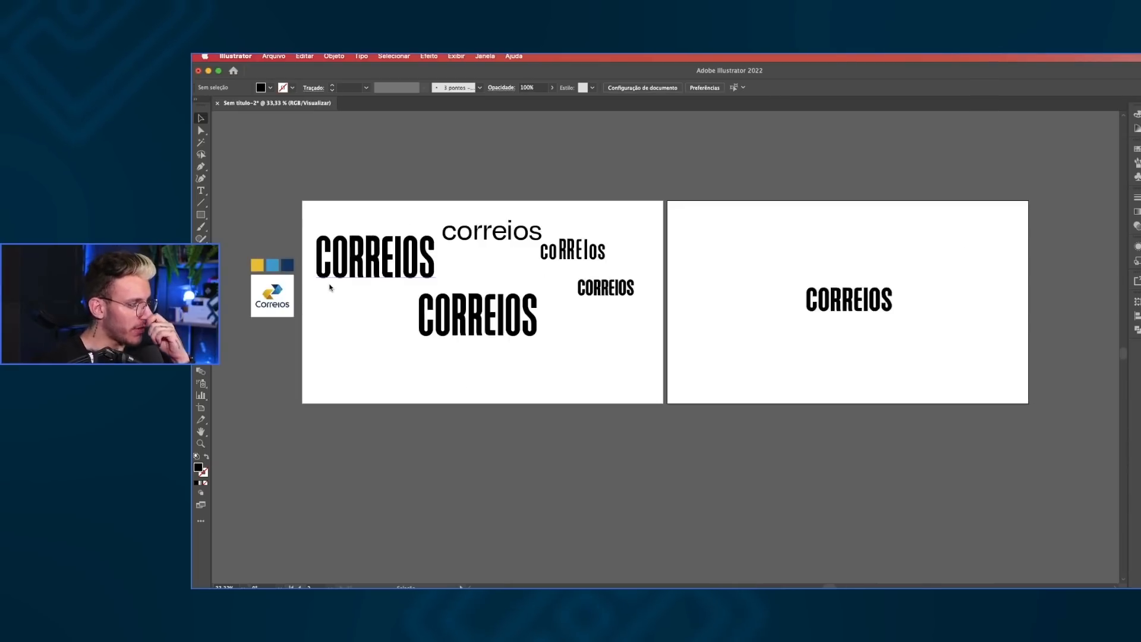
- Move the original Correios logo image onto the second artboard, directly before the wordmark's C
{"action": "scroll", "coordinate": [770, 288], "scroll_direction": "up", "scroll_amount": 4}
{"action": "left_click_drag", "start_coordinate": [284, 290], "coordinate": [549, 266]}
{"action": "left_click_drag", "start_coordinate": [634, 314], "coordinate": [588, 286]}
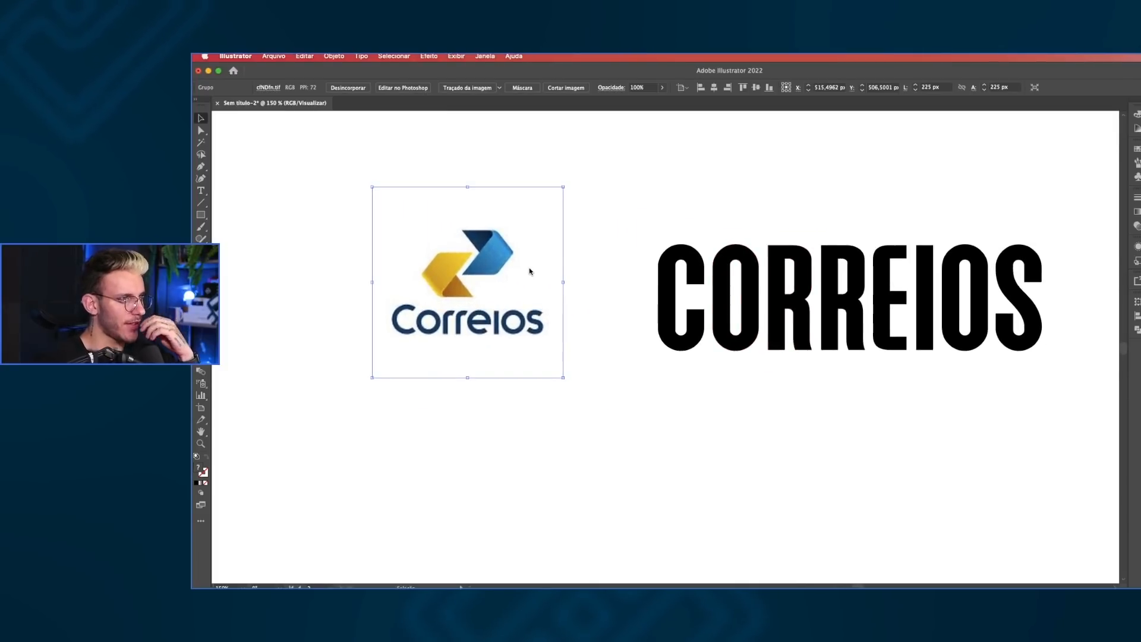
{"action": "scroll", "coordinate": [530, 271], "scroll_direction": "up", "scroll_amount": 1}
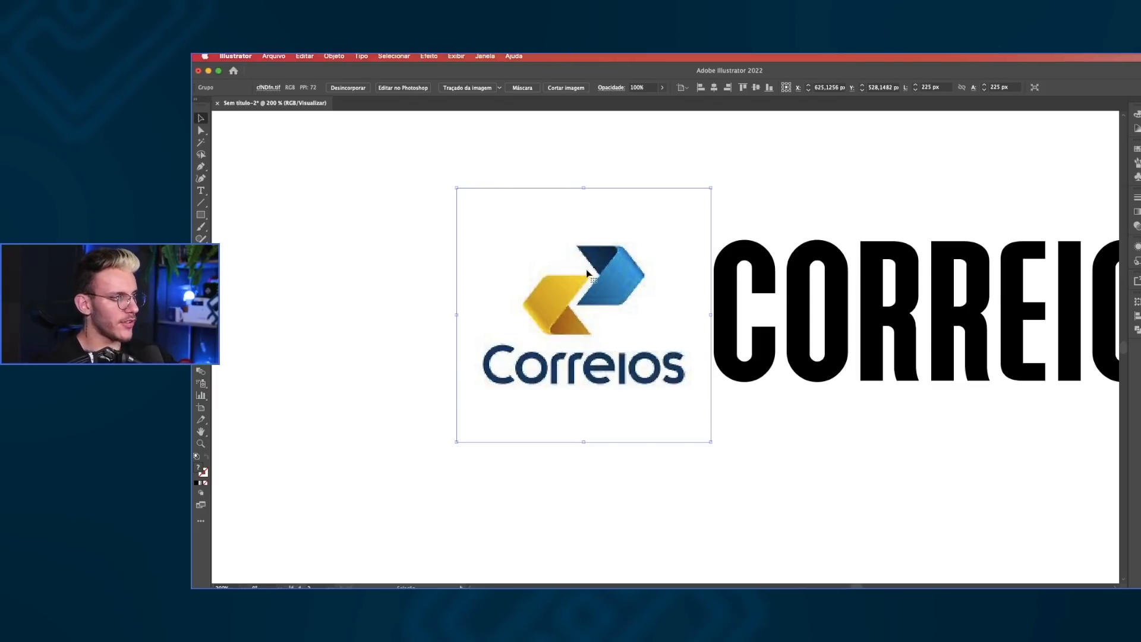
{"action": "left_click_drag", "start_coordinate": [629, 267], "coordinate": [655, 265]}
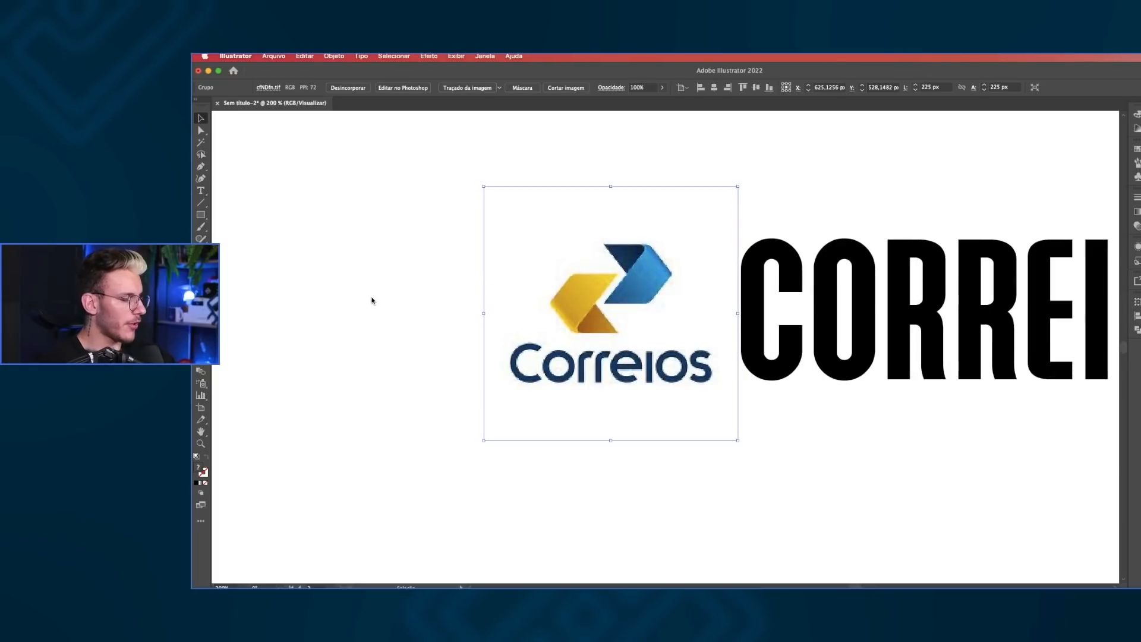
{"action": "left_click_drag", "start_coordinate": [398, 298], "coordinate": [432, 304]}
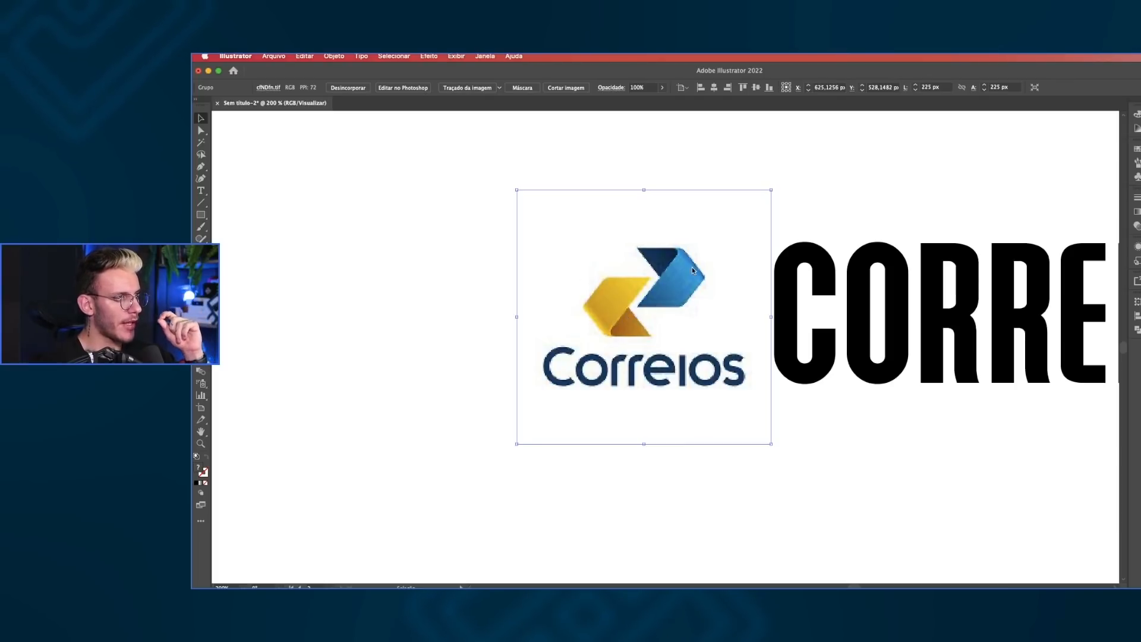
{"action": "scroll", "coordinate": [713, 268], "scroll_direction": "down", "scroll_amount": 3}
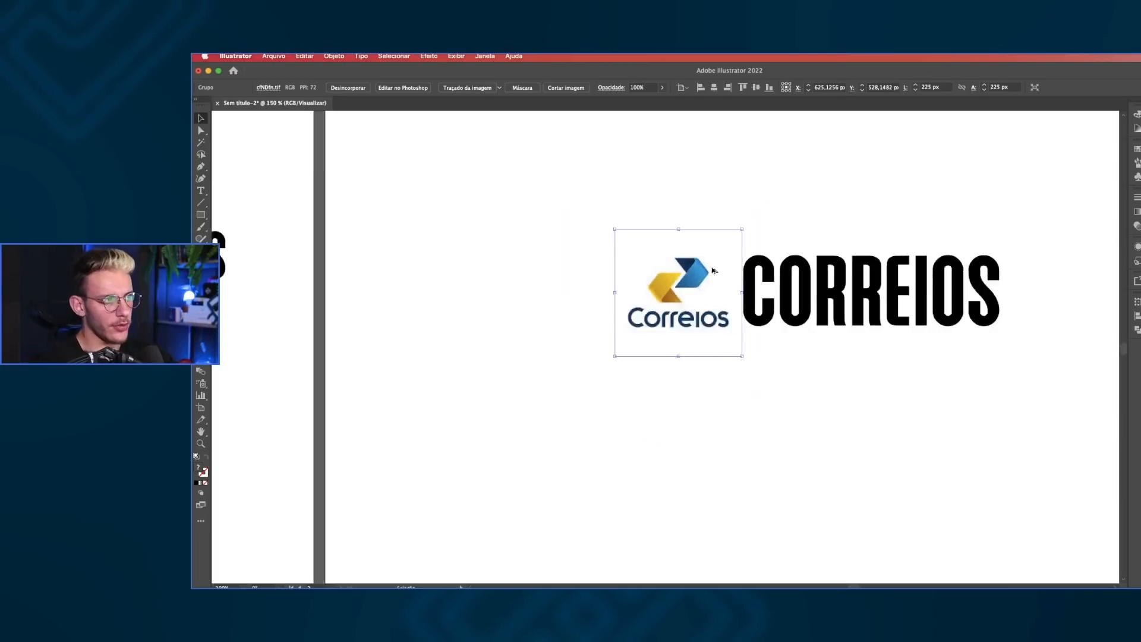
{"action": "left_click_drag", "start_coordinate": [774, 248], "coordinate": [785, 257]}
{"action": "scroll", "coordinate": [788, 259], "scroll_direction": "up", "scroll_amount": 2}
{"action": "scroll", "coordinate": [651, 377], "scroll_direction": "down", "scroll_amount": 2}
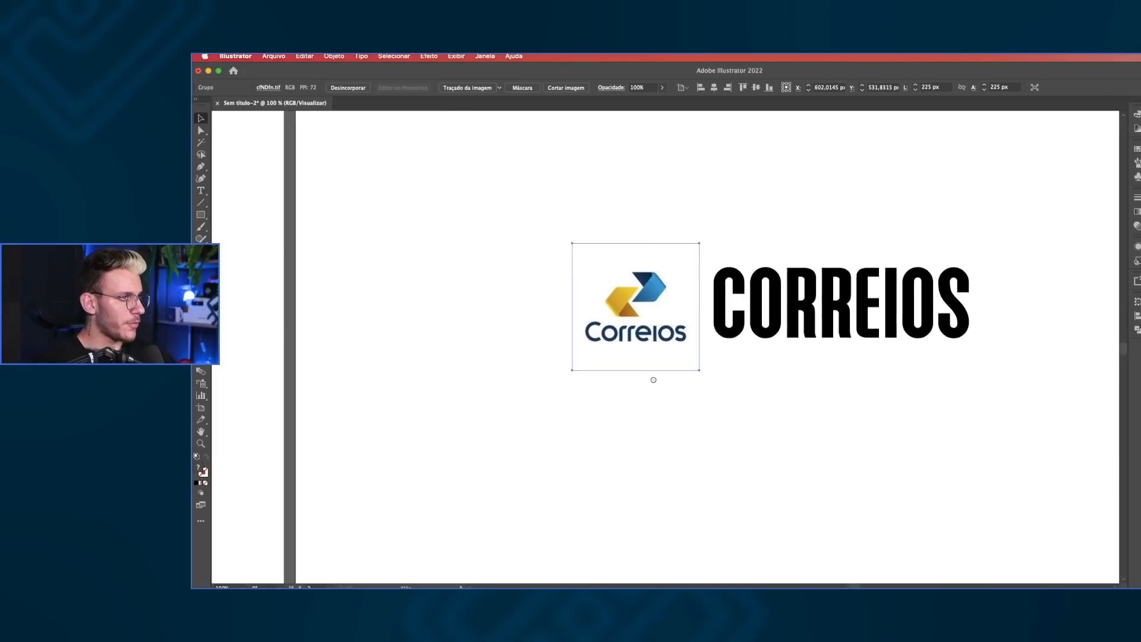
- Trace the logo's blue ribbon with the Pen tool as a five-sided black arrow about 60 × 52 px, aligning its corners to a vertical guide
{"action": "left_click", "coordinate": [200, 171]}
{"action": "scroll", "coordinate": [607, 270], "scroll_direction": "up", "scroll_amount": 8}
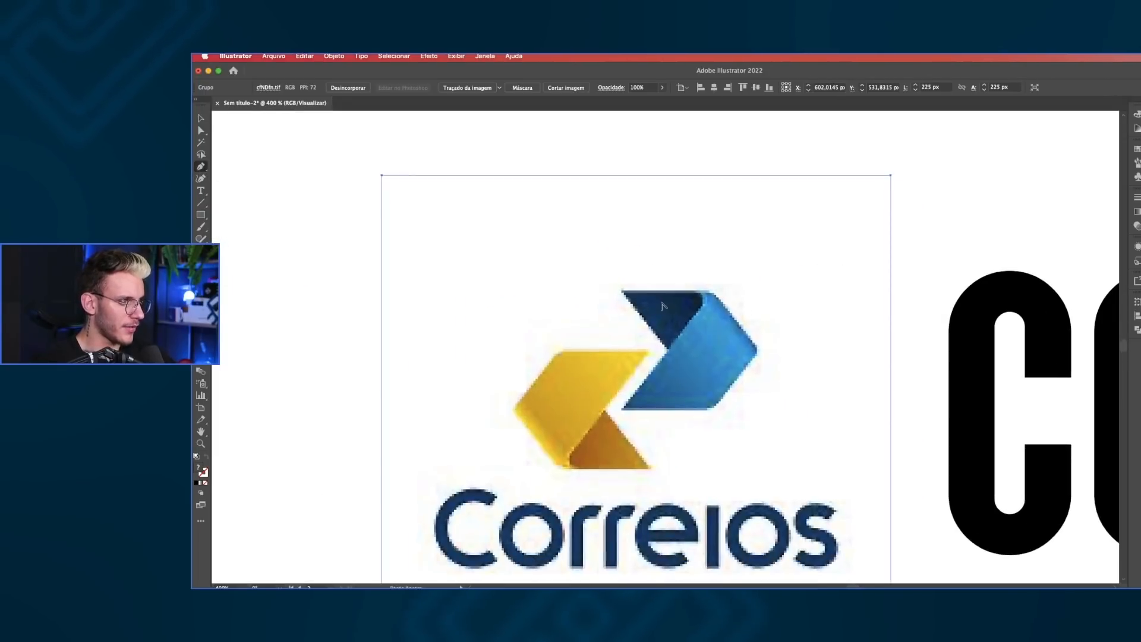
{"action": "left_click", "coordinate": [590, 234]}
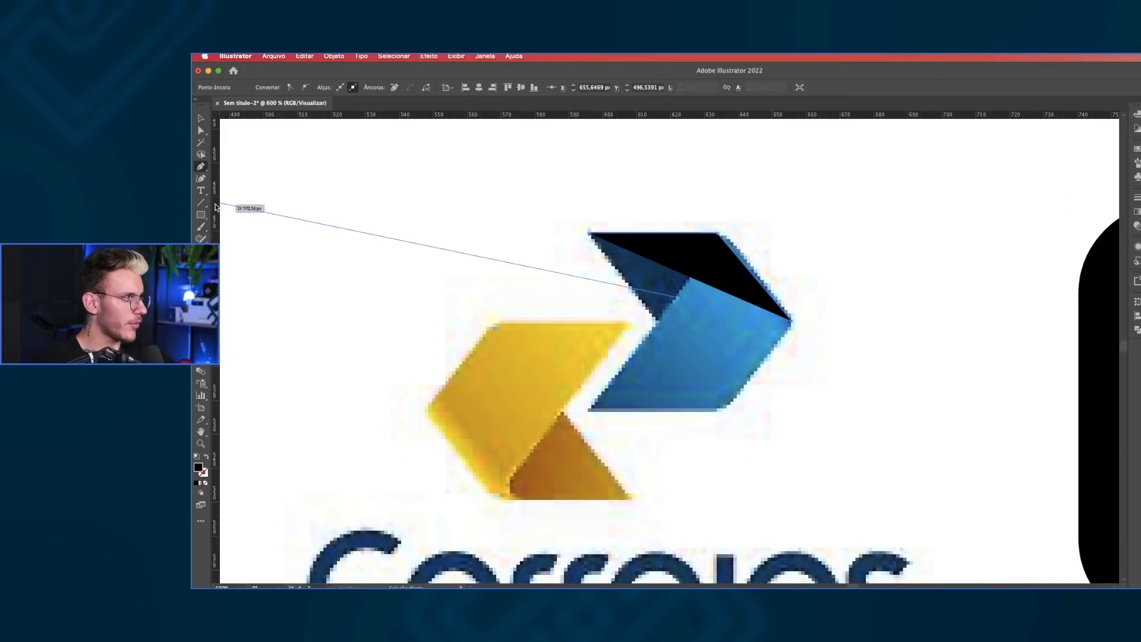
{"action": "left_click_drag", "start_coordinate": [215, 204], "coordinate": [718, 235]}
{"action": "left_click", "coordinate": [791, 321]}
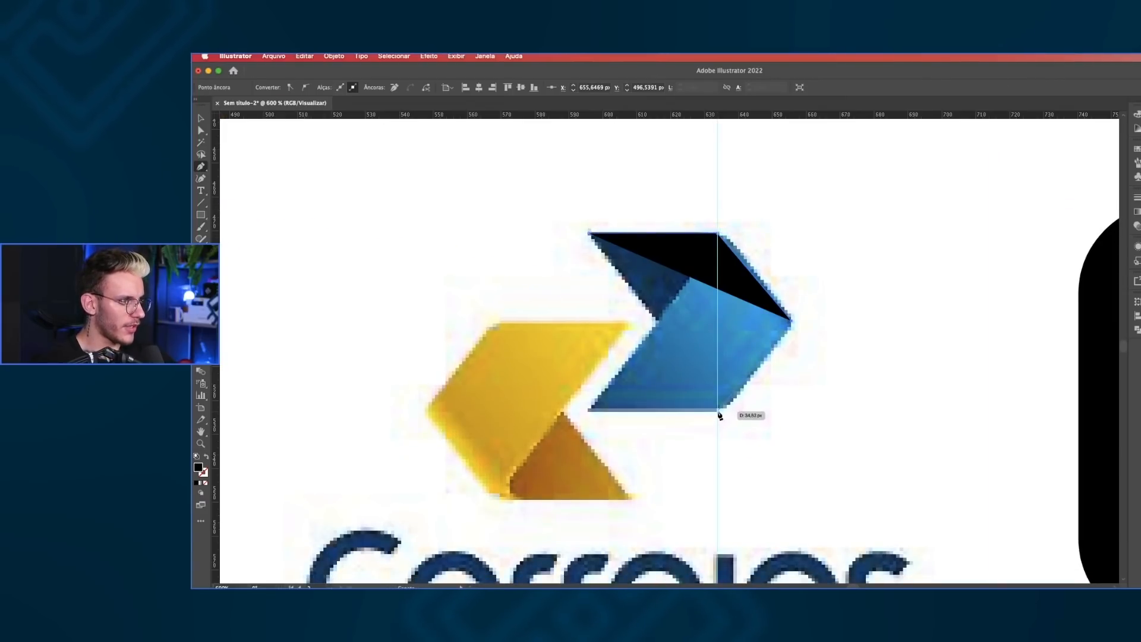
{"action": "scroll", "coordinate": [718, 412], "scroll_direction": "up", "scroll_amount": 1}
{"action": "key", "text": "v"}
{"action": "scroll", "coordinate": [764, 242], "scroll_direction": "down", "scroll_amount": 4}
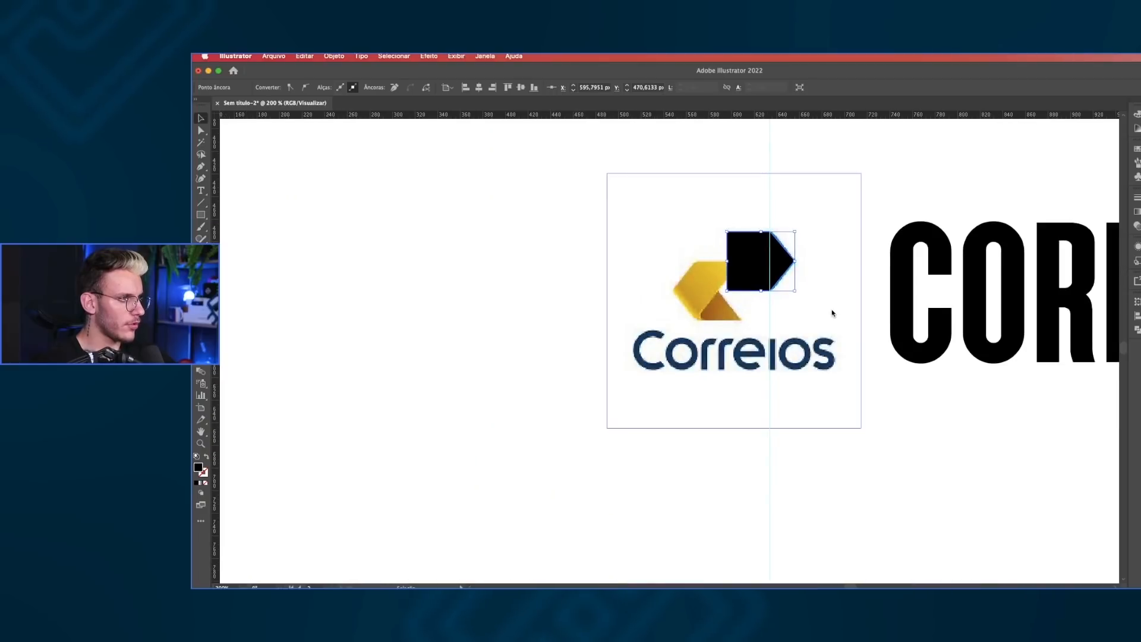
- Delete the original logo image behind the traced arrow and hide the guide
{"action": "left_click", "coordinate": [832, 313]}
{"action": "key", "text": "Delete"}
{"action": "left_click_drag", "start_coordinate": [832, 313], "coordinate": [696, 303]}
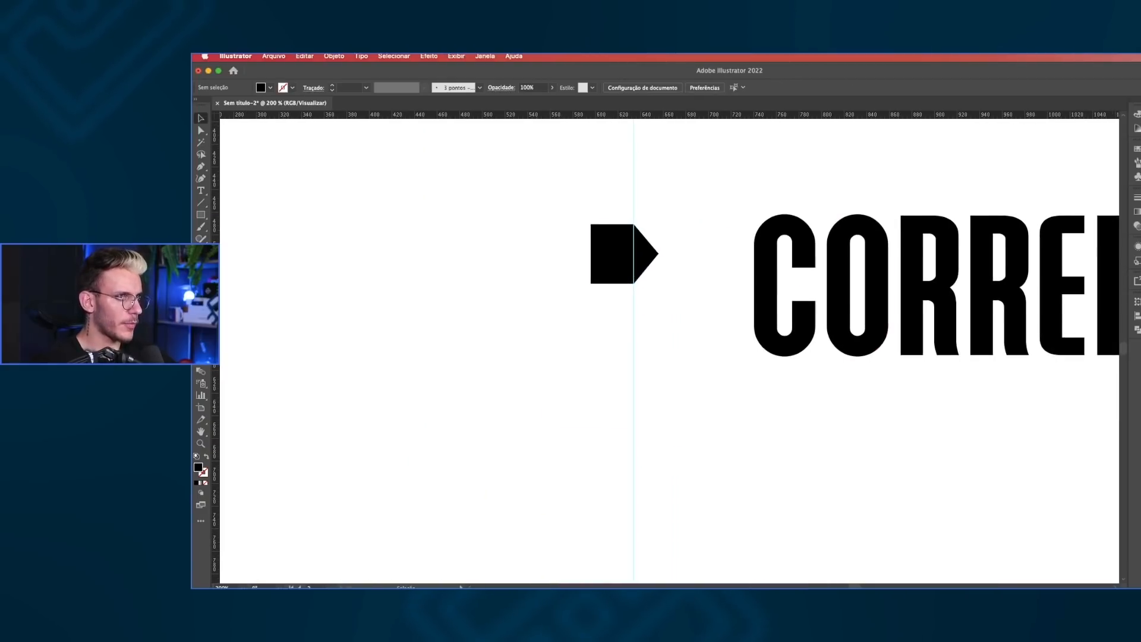
{"action": "key", "text": "super+semicolon"}
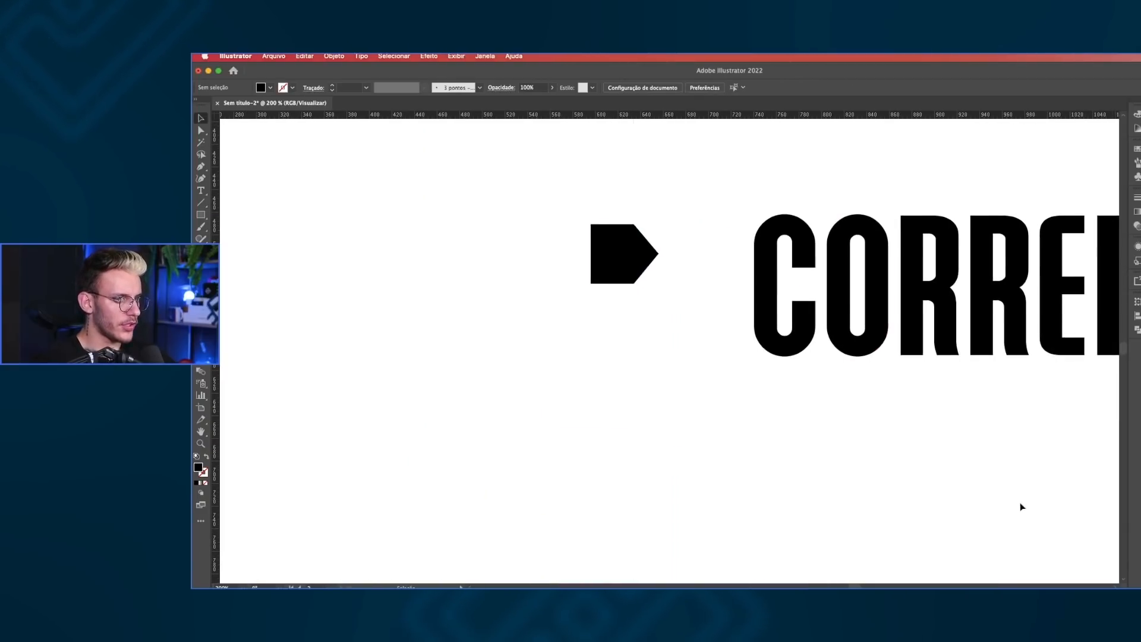
- Duplicate the black arrow, reflect the copy across the vertical axis and offset it diagonally down and left so it overlaps the original
{"action": "scroll", "coordinate": [585, 240], "scroll_direction": "down", "scroll_amount": 1}
{"action": "left_click_drag", "start_coordinate": [590, 217], "coordinate": [638, 230]}
{"action": "scroll", "coordinate": [598, 237], "scroll_direction": "down", "scroll_amount": 1}
{"action": "scroll", "coordinate": [657, 251], "scroll_direction": "up", "scroll_amount": 1}
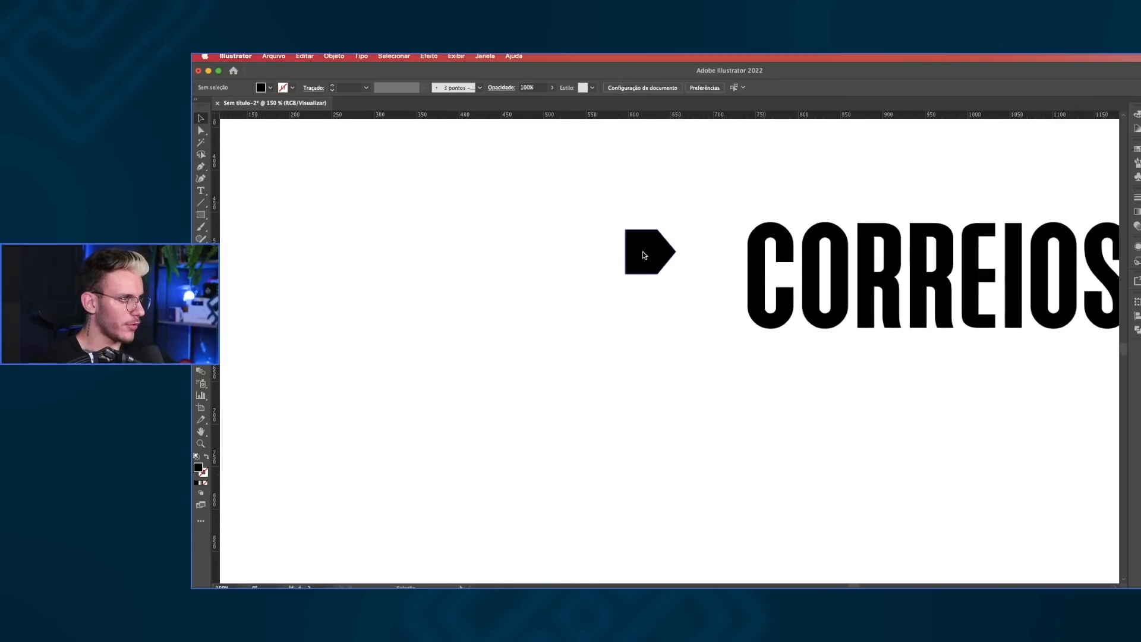
{"action": "scroll", "coordinate": [663, 241], "scroll_direction": "up", "scroll_amount": 2}
{"action": "scroll", "coordinate": [632, 254], "scroll_direction": "down", "scroll_amount": 1}
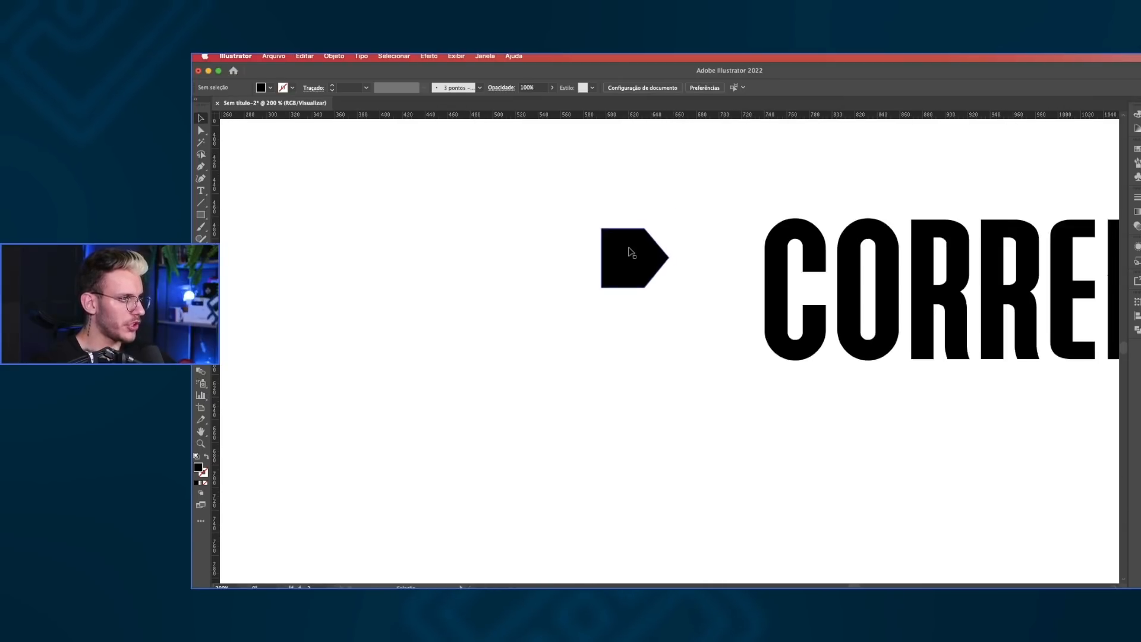
{"action": "left_click_drag", "start_coordinate": [632, 254], "coordinate": [708, 260]}
{"action": "scroll", "coordinate": [702, 255], "scroll_direction": "down", "scroll_amount": 1}
{"action": "left_click", "coordinate": [704, 267]}
{"action": "right_click", "coordinate": [703, 270]}
{"action": "mouse_move", "coordinate": [749, 454]}
{"action": "left_click", "coordinate": [860, 491]}
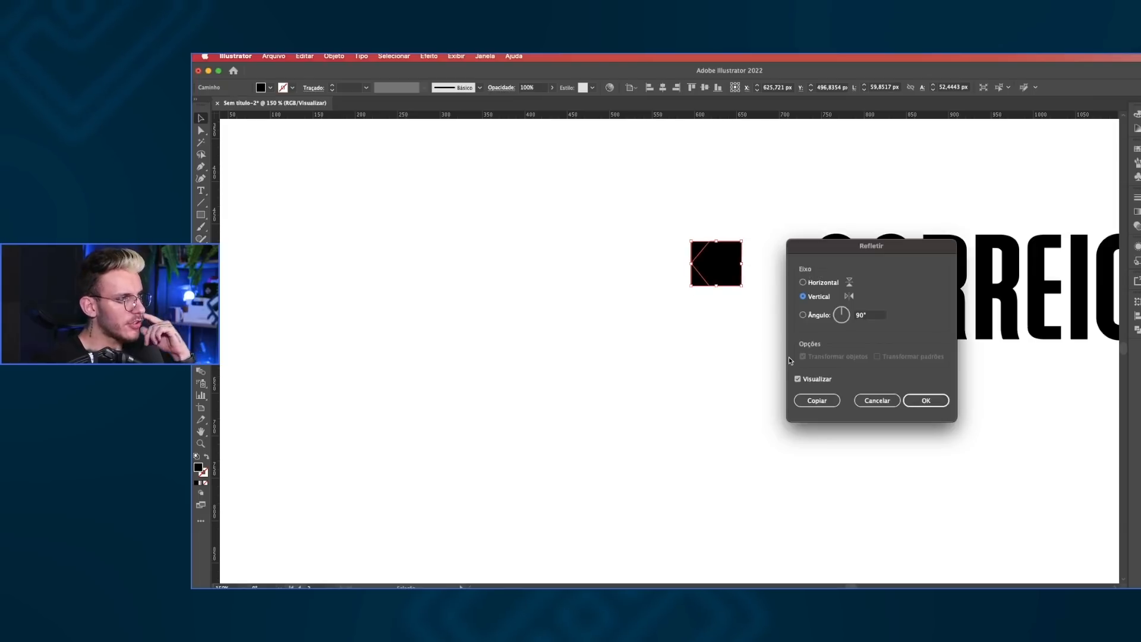
{"action": "key", "text": "Return"}
{"action": "mouse_move", "coordinate": [719, 277]}
{"action": "left_mouse_down"}
{"action": "mouse_move", "coordinate": [668, 271]}
{"action": "mouse_move", "coordinate": [719, 319]}
{"action": "mouse_move", "coordinate": [715, 297]}
{"action": "mouse_move", "coordinate": [726, 292]}
{"action": "left_mouse_up"}
{"action": "key", "text": "super+shift+a"}
- Fill the reflected arrow with the sampled canvas grey to tell it apart from the black one
{"action": "scroll", "coordinate": [670, 273], "scroll_direction": "up", "scroll_amount": 1}
{"action": "scroll", "coordinate": [688, 292], "scroll_direction": "up", "scroll_amount": 3}
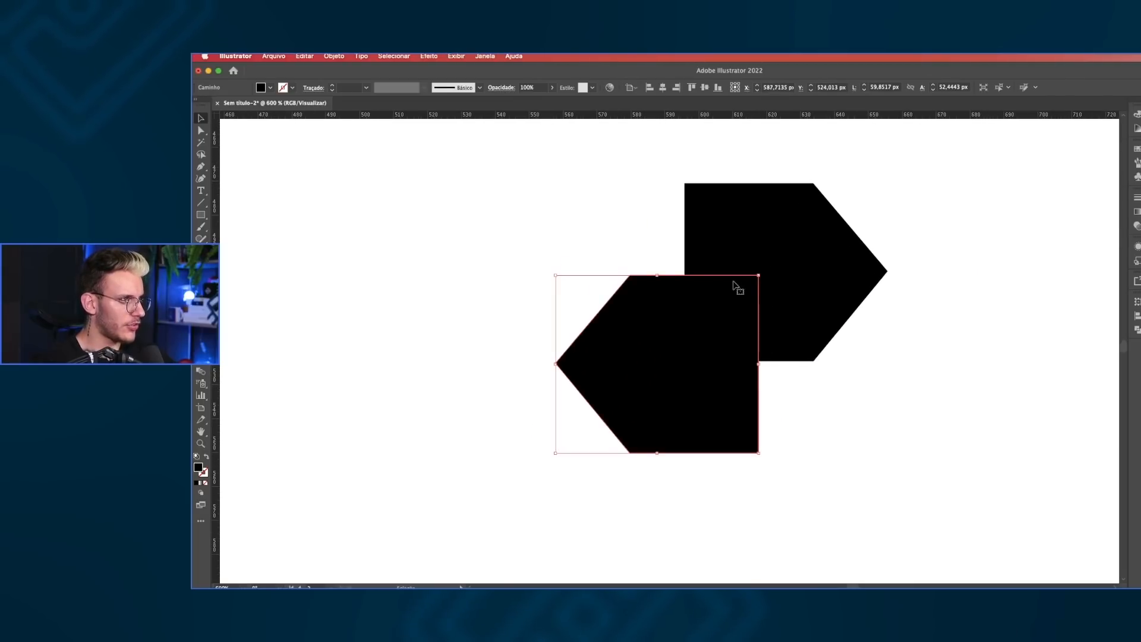
{"action": "left_click", "coordinate": [769, 255], "text": "shift"}
{"action": "left_click", "coordinate": [621, 245]}
{"action": "left_click", "coordinate": [704, 305]}
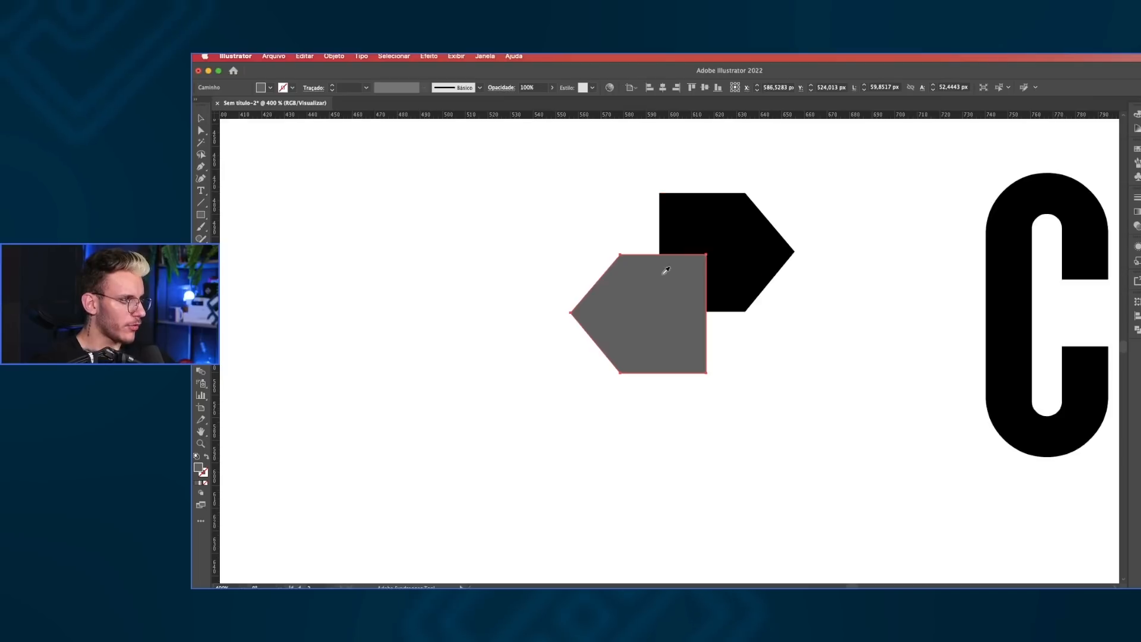
{"action": "key", "text": "v"}
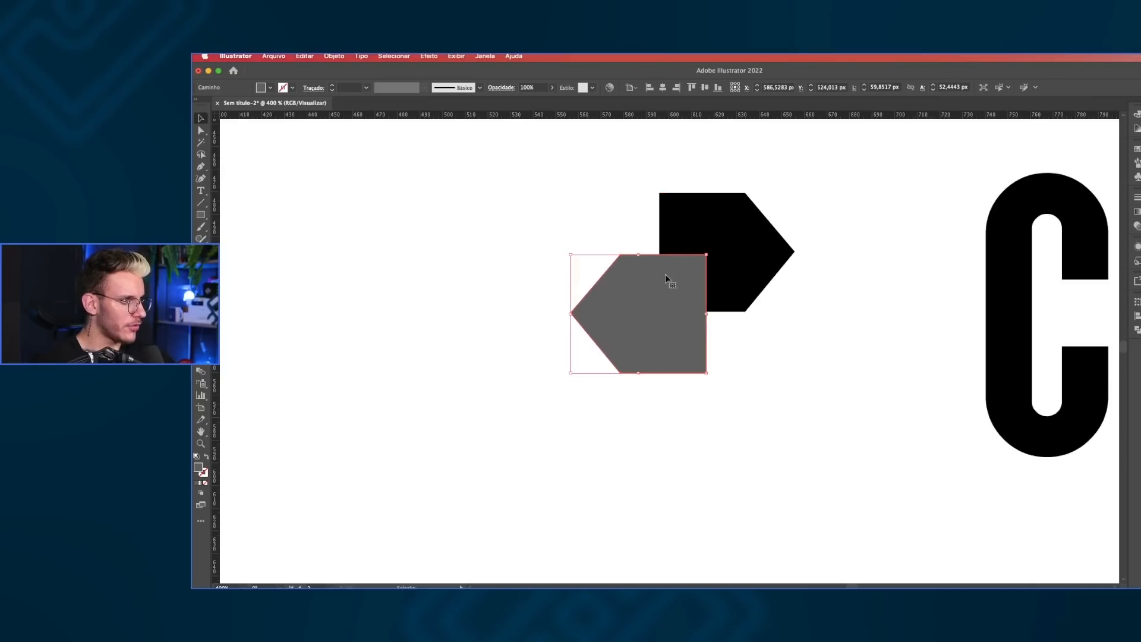
- Adjust the grey arrow's position so its overlap with the black arrow forms an even square
{"action": "scroll", "coordinate": [665, 270], "scroll_direction": "up", "scroll_amount": 2}
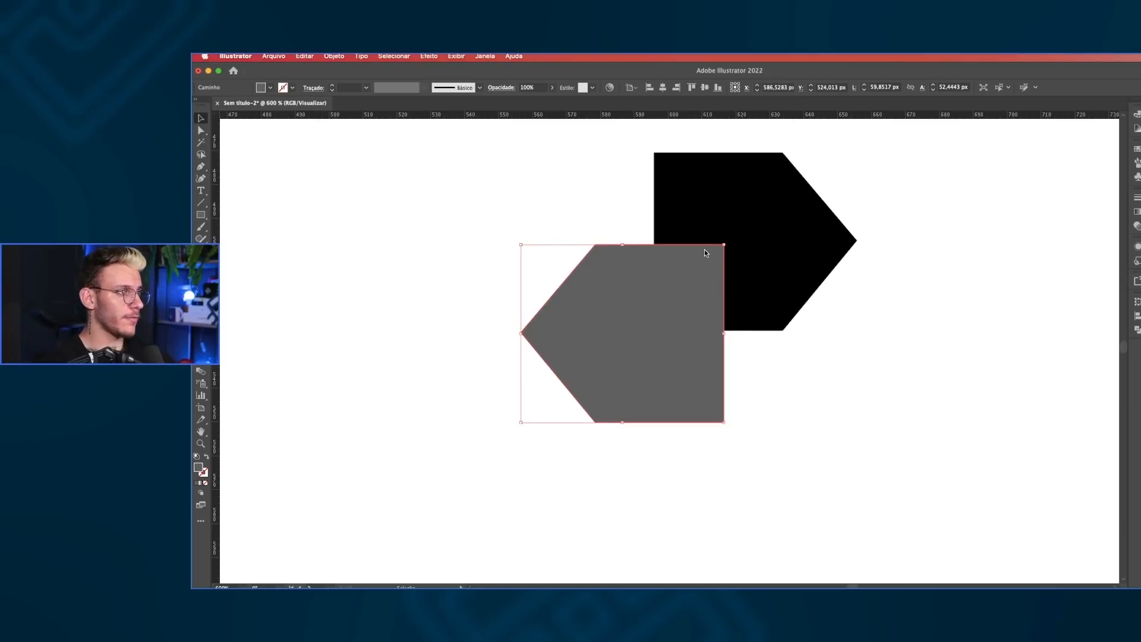
{"action": "left_click_drag", "start_coordinate": [704, 249], "coordinate": [699, 261]}
{"action": "left_click_drag", "start_coordinate": [637, 281], "coordinate": [645, 280]}
{"action": "scroll", "coordinate": [694, 233], "scroll_direction": "up", "scroll_amount": 1}
{"action": "scroll", "coordinate": [694, 233], "scroll_direction": "up", "scroll_amount": 2}
{"action": "scroll", "coordinate": [695, 234], "scroll_direction": "left", "scroll_amount": 2}
{"action": "left_click_drag", "start_coordinate": [724, 441], "coordinate": [730, 442]}
{"action": "scroll", "coordinate": [732, 302], "scroll_direction": "down", "scroll_amount": 2}
{"action": "left_click", "coordinate": [694, 273]}
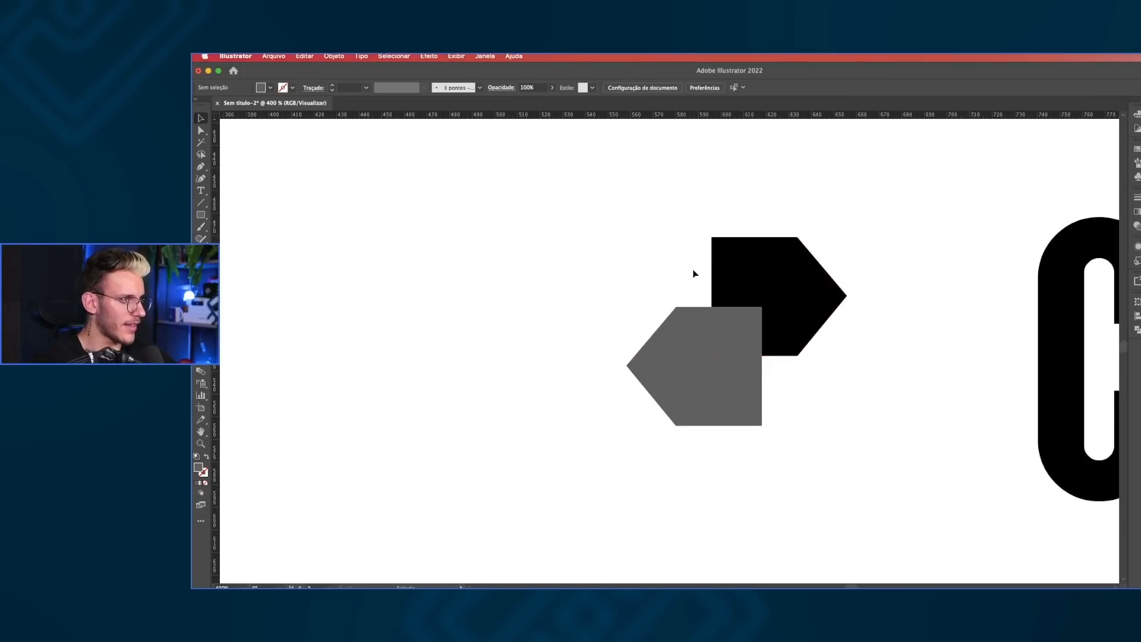
- Round all corners of both arrows by about 3.4 px
{"action": "left_click_drag", "start_coordinate": [629, 262], "coordinate": [806, 269]}
{"action": "scroll", "coordinate": [847, 296], "scroll_direction": "up", "scroll_amount": 2}
{"action": "key", "text": "space"}
{"action": "key", "text": "a"}
{"action": "left_click_drag", "start_coordinate": [651, 159], "coordinate": [663, 163]}
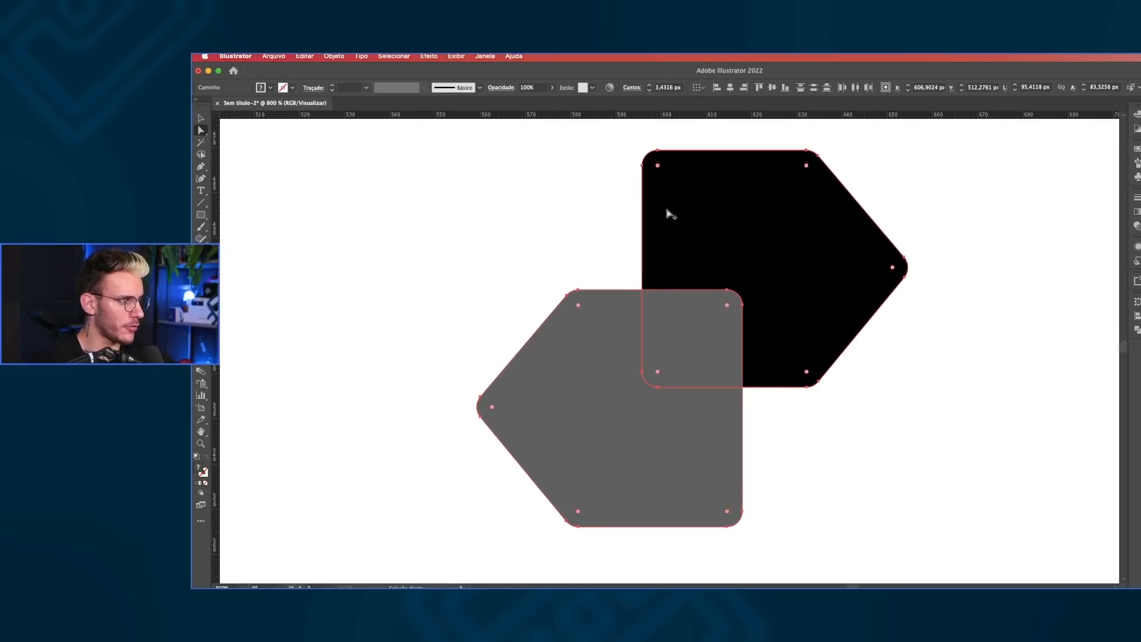
- Compare the arrows' rounded corners with the letter corners of the wordmark
{"action": "scroll", "coordinate": [666, 213], "scroll_direction": "down", "scroll_amount": 1}
{"action": "left_click_drag", "start_coordinate": [917, 255], "coordinate": [494, 225]}
{"action": "left_click_drag", "start_coordinate": [749, 287], "coordinate": [667, 282]}
{"action": "scroll", "coordinate": [831, 258], "scroll_direction": "up", "scroll_amount": 4}
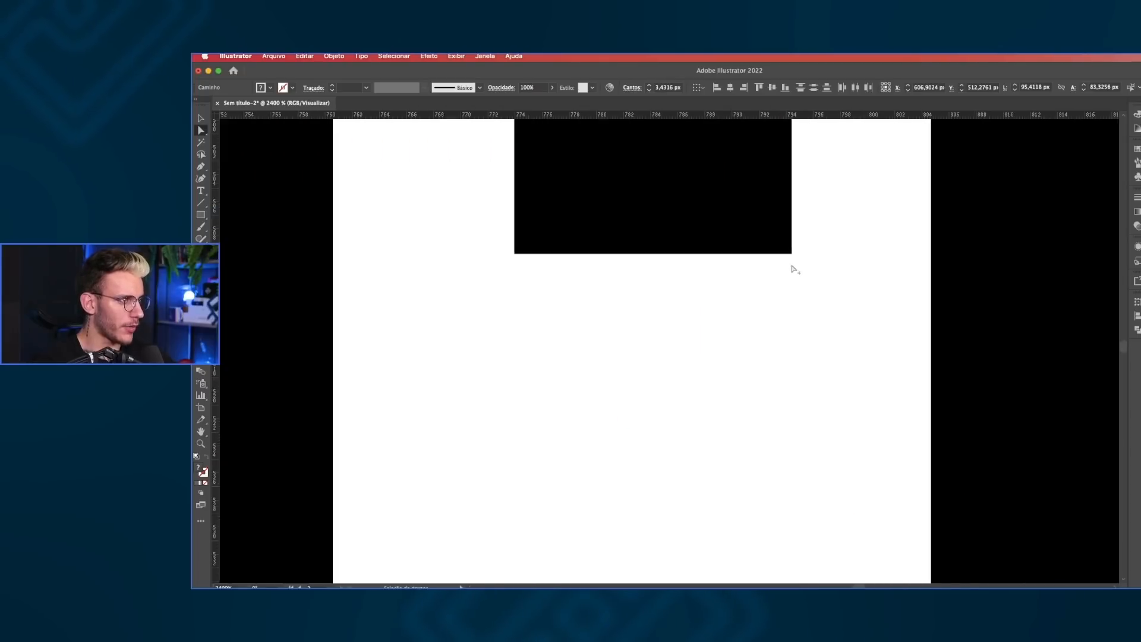
{"action": "scroll", "coordinate": [792, 256], "scroll_direction": "up", "scroll_amount": 2}
{"action": "scroll", "coordinate": [792, 256], "scroll_direction": "down", "scroll_amount": 8}
{"action": "left_click_drag", "start_coordinate": [582, 260], "coordinate": [784, 274]}
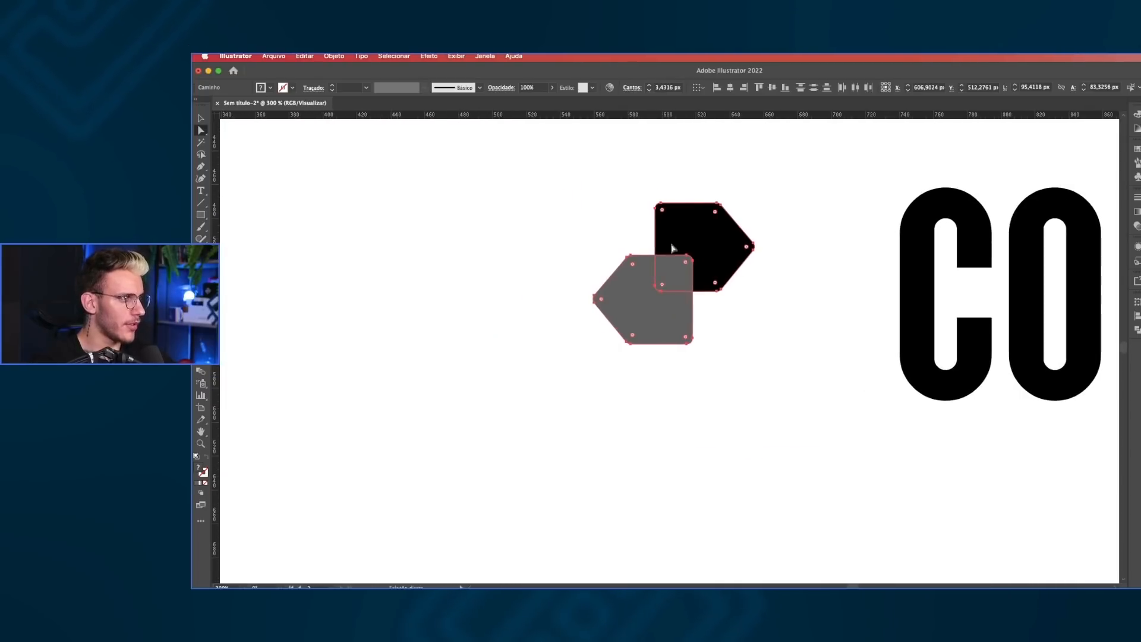
- Enlarge the two-arrow symbol to about 154 × 135 px and place it directly before the wordmark
{"action": "scroll", "coordinate": [672, 248], "scroll_direction": "up", "scroll_amount": 3}
{"action": "left_click_drag", "start_coordinate": [670, 293], "coordinate": [751, 295]}
{"action": "left_click", "coordinate": [611, 219]}
{"action": "scroll", "coordinate": [612, 217], "scroll_direction": "down", "scroll_amount": 3}
{"action": "scroll", "coordinate": [613, 220], "scroll_direction": "down", "scroll_amount": 2}
{"action": "left_click_drag", "start_coordinate": [613, 220], "coordinate": [665, 284]}
{"action": "scroll", "coordinate": [650, 334], "scroll_direction": "down", "scroll_amount": 1}
{"action": "left_click_drag", "start_coordinate": [664, 282], "coordinate": [710, 301]}
{"action": "left_click", "coordinate": [733, 240]}
{"action": "scroll", "coordinate": [734, 242], "scroll_direction": "down", "scroll_amount": 2}
- Copy the yellow, light blue and dark blue swatches from beside the first artboard to below the symbol on the second
{"action": "left_click_drag", "start_coordinate": [737, 244], "coordinate": [1095, 268]}
{"action": "mouse_move", "coordinate": [840, 265]}
{"action": "left_mouse_down"}
{"action": "mouse_move", "coordinate": [786, 263]}
{"action": "mouse_move", "coordinate": [857, 257]}
{"action": "left_mouse_up"}
{"action": "left_click_drag", "start_coordinate": [284, 229], "coordinate": [355, 248]}
{"action": "left_click_drag", "start_coordinate": [857, 258], "coordinate": [595, 244]}
{"action": "left_click_drag", "start_coordinate": [792, 241], "coordinate": [849, 292]}
{"action": "key", "text": "super+v"}
{"action": "left_click_drag", "start_coordinate": [696, 350], "coordinate": [780, 339]}
{"action": "left_click", "coordinate": [799, 290]}
{"action": "scroll", "coordinate": [809, 274], "scroll_direction": "up", "scroll_amount": 1}
{"action": "left_click_drag", "start_coordinate": [826, 259], "coordinate": [826, 266]}
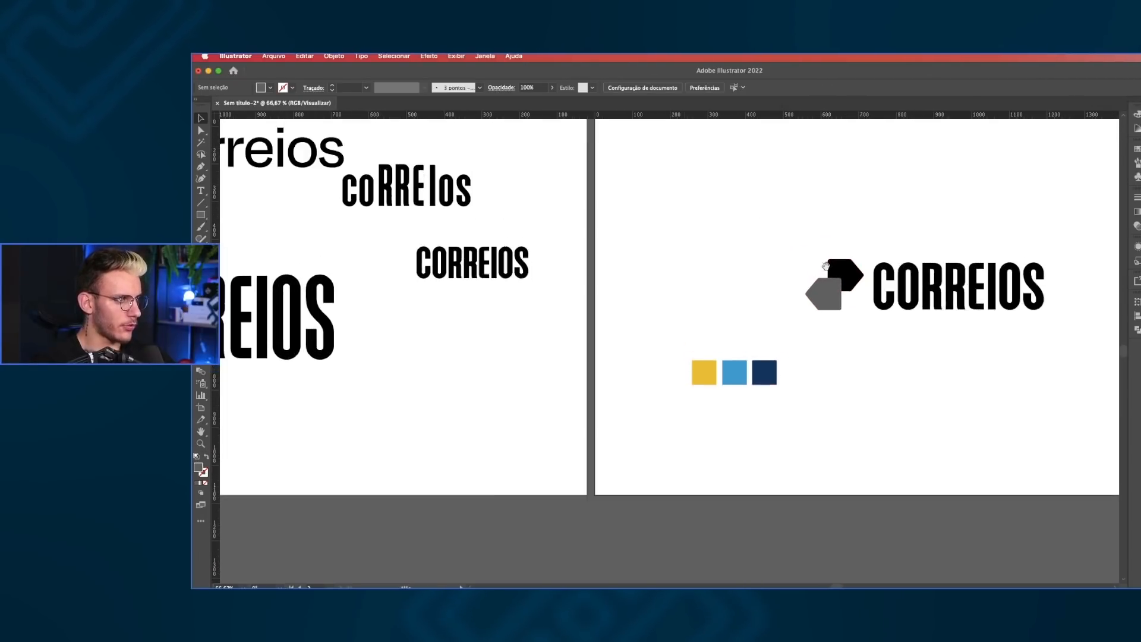
- Fill the black rear arrow with the dark blue sampled from the swatches
{"action": "key", "text": "super+1"}
{"action": "left_click", "coordinate": [766, 264]}
{"action": "key", "text": "i"}
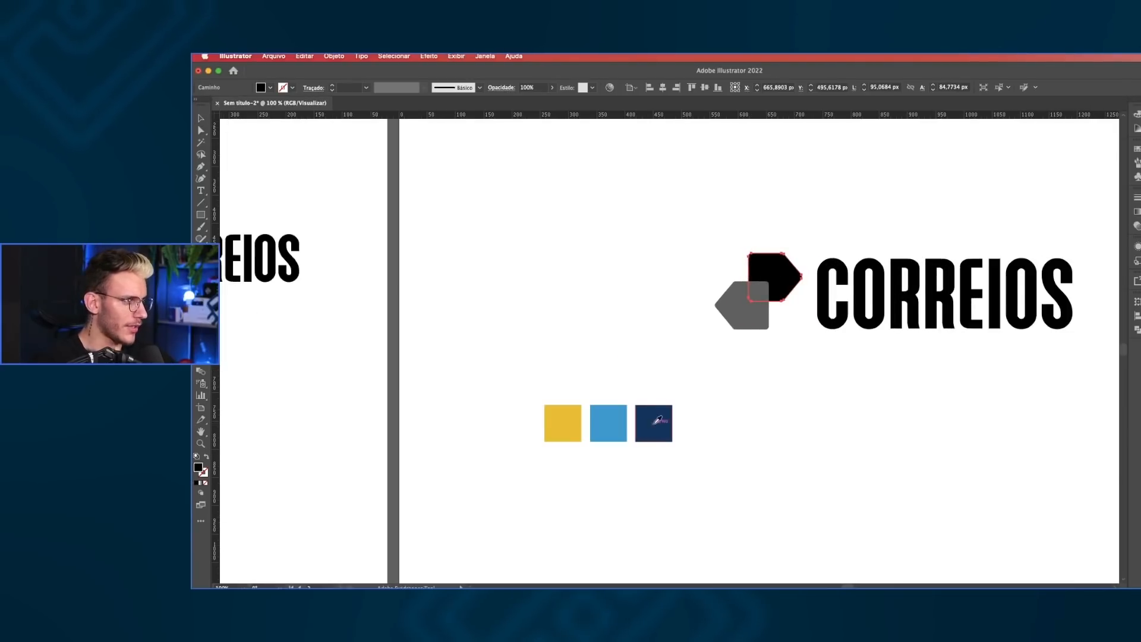
{"action": "left_click", "coordinate": [654, 423]}
{"action": "key", "text": "v"}
- Fill the front arrow with the sampled yellow and the rear arrow with the sampled light blue
{"action": "left_click", "coordinate": [745, 324]}
{"action": "key", "text": "i"}
{"action": "left_click", "coordinate": [576, 419]}
{"action": "key", "text": "v"}
{"action": "left_click", "coordinate": [794, 267]}
{"action": "key", "text": "i"}
{"action": "left_click", "coordinate": [622, 421]}
{"action": "key", "text": "v"}
{"action": "left_click", "coordinate": [669, 318]}
- Nudge the light blue arrow 1 px to the left
{"action": "left_click_drag", "start_coordinate": [688, 301], "coordinate": [626, 282]}
{"action": "scroll", "coordinate": [625, 281], "scroll_direction": "up", "scroll_amount": 1}
{"action": "left_click_drag", "start_coordinate": [613, 332], "coordinate": [581, 347]}
{"action": "left_click_drag", "start_coordinate": [600, 349], "coordinate": [698, 286]}
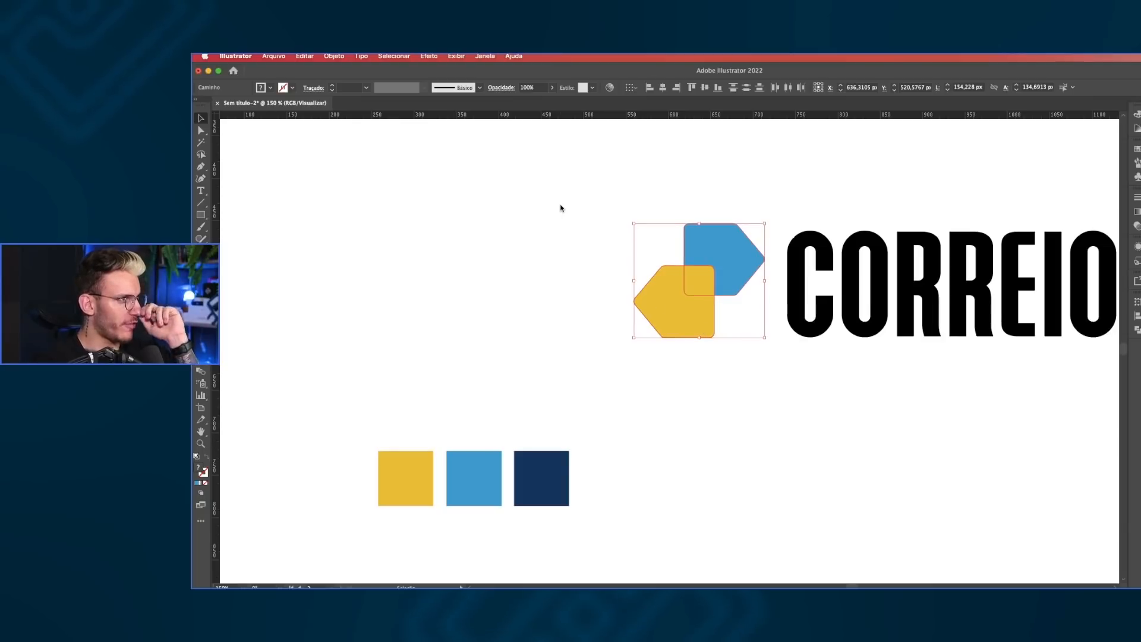
{"action": "left_click", "coordinate": [732, 242]}
{"action": "key", "text": "Left"}
- Separate the overlap of the two arrows into its own shape with Pathfinder and fill it with the sampled dark blue
{"action": "left_click_drag", "start_coordinate": [616, 230], "coordinate": [749, 402]}
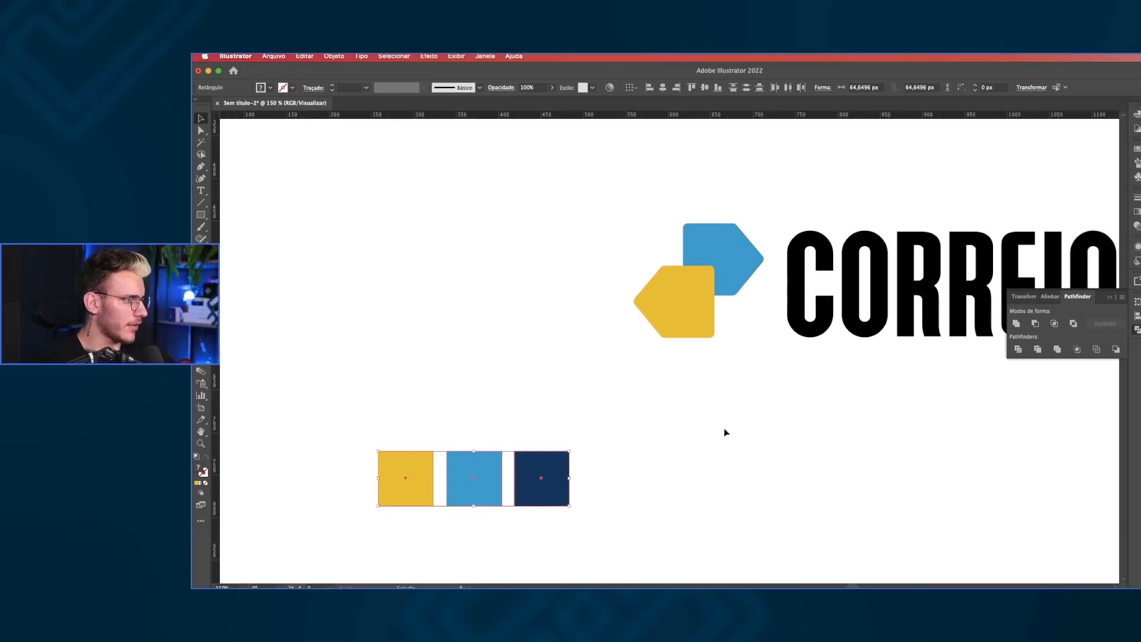
{"action": "left_click", "coordinate": [723, 429]}
{"action": "left_click", "coordinate": [700, 280]}
{"action": "key", "text": "a"}
{"action": "left_click", "coordinate": [783, 414]}
{"action": "left_click", "coordinate": [539, 493]}
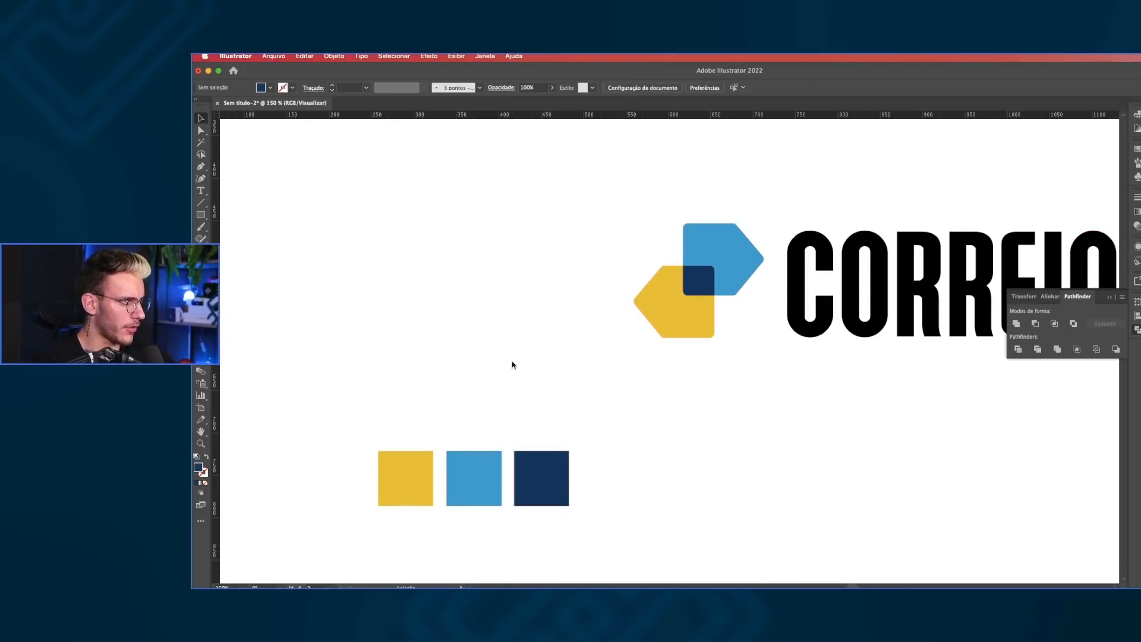
- Delete the three colour swatches from the second artboard
{"action": "scroll", "coordinate": [553, 374], "scroll_direction": "down", "scroll_amount": 1}
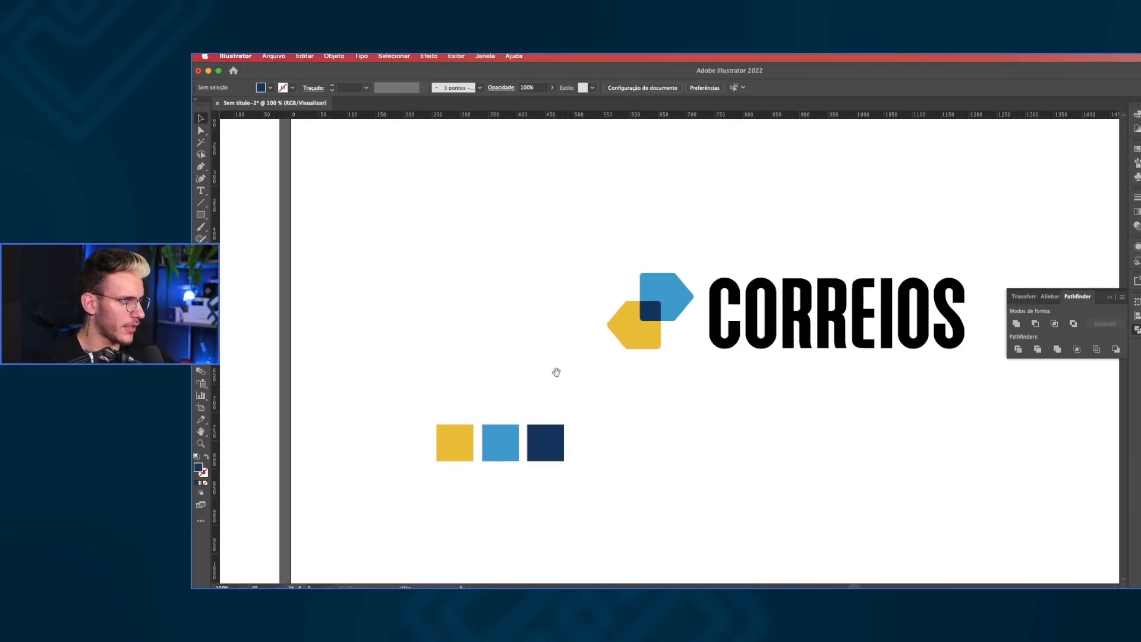
{"action": "left_click_drag", "start_coordinate": [556, 372], "coordinate": [629, 372]}
{"action": "left_click_drag", "start_coordinate": [892, 484], "coordinate": [474, 390]}
{"action": "key", "text": "Delete"}
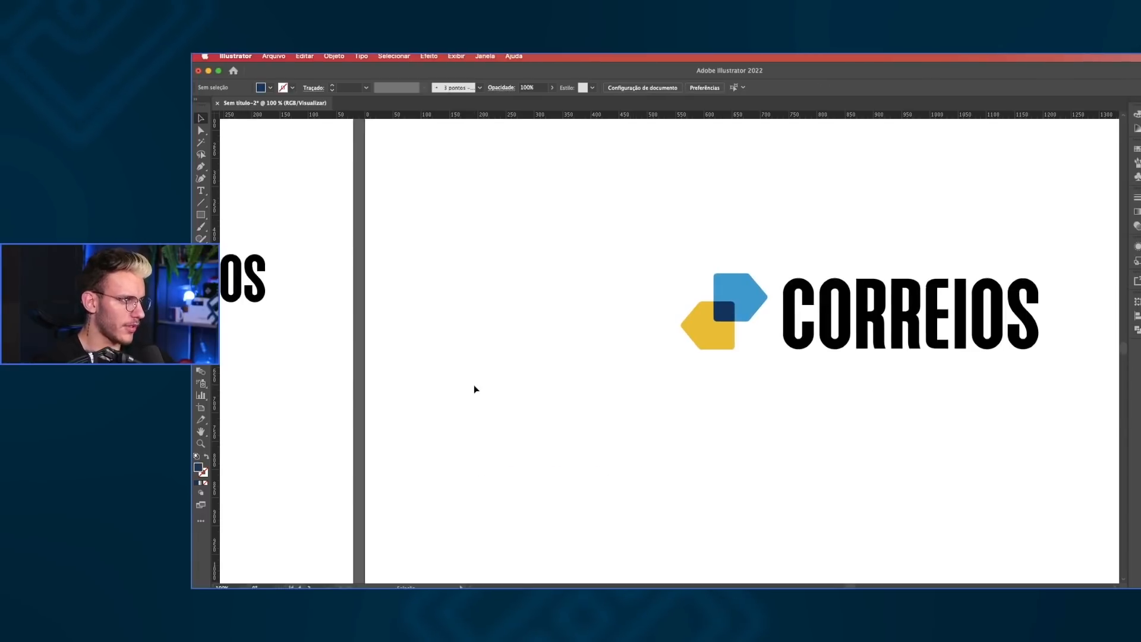
{"action": "scroll", "coordinate": [474, 389], "scroll_direction": "down", "scroll_amount": 1}
{"action": "left_click_drag", "start_coordinate": [555, 250], "coordinate": [641, 360]}
{"action": "scroll", "coordinate": [653, 359], "scroll_direction": "up", "scroll_amount": 1}
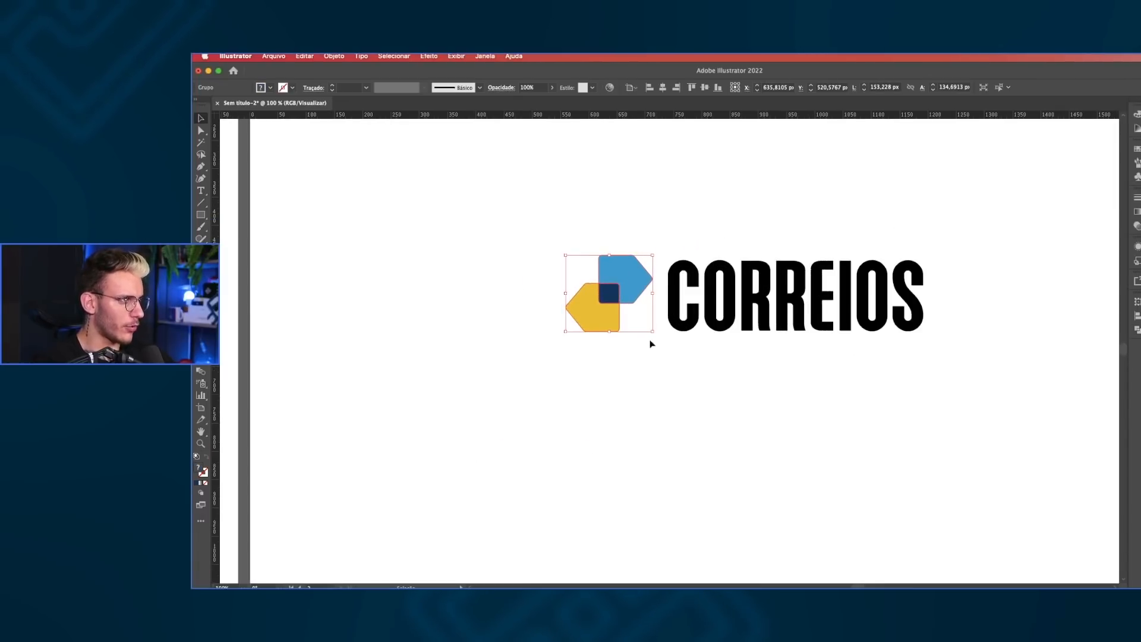
{"action": "scroll", "coordinate": [626, 280], "scroll_direction": "up", "scroll_amount": 2}
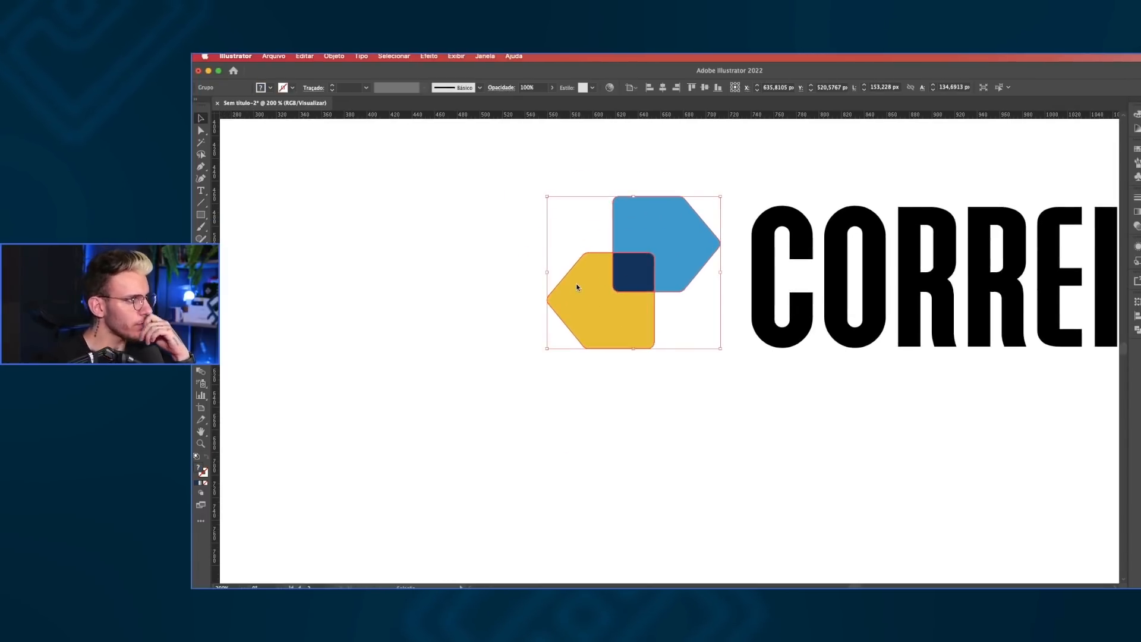
- Switch to Safari, open coolors.co in a new window and start its palette generator
{"action": "key", "text": "super+Tab"}
{"action": "key", "text": "super+Tab"}
{"action": "key", "text": "super+Tab"}
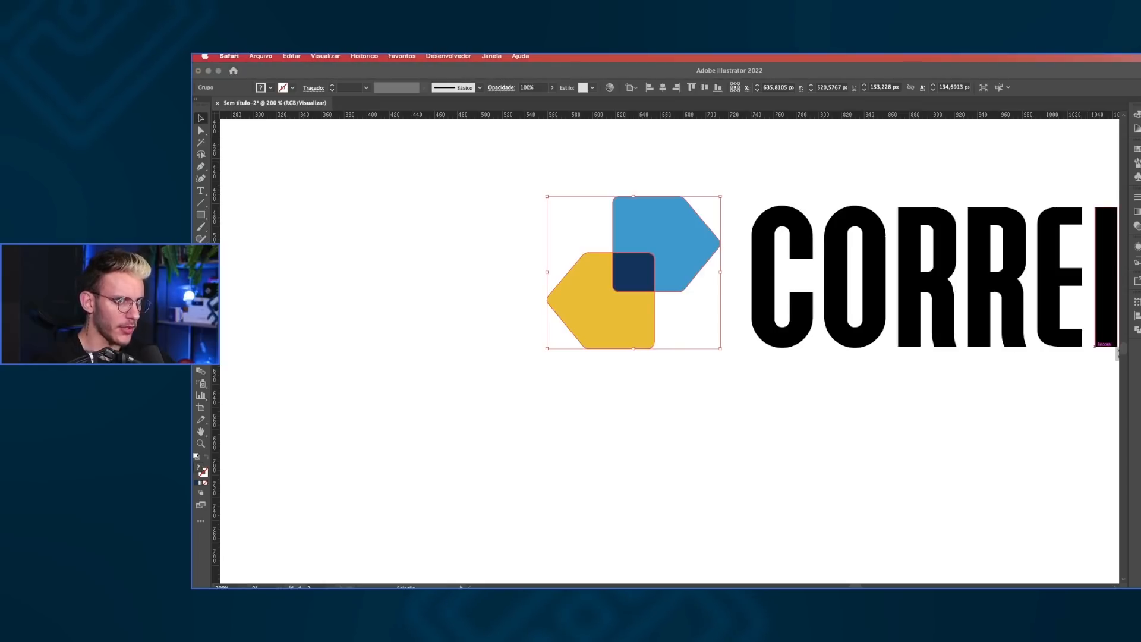
{"action": "key", "text": "super+n"}
{"action": "type", "text": "cool"}
{"action": "key", "text": "Return"}
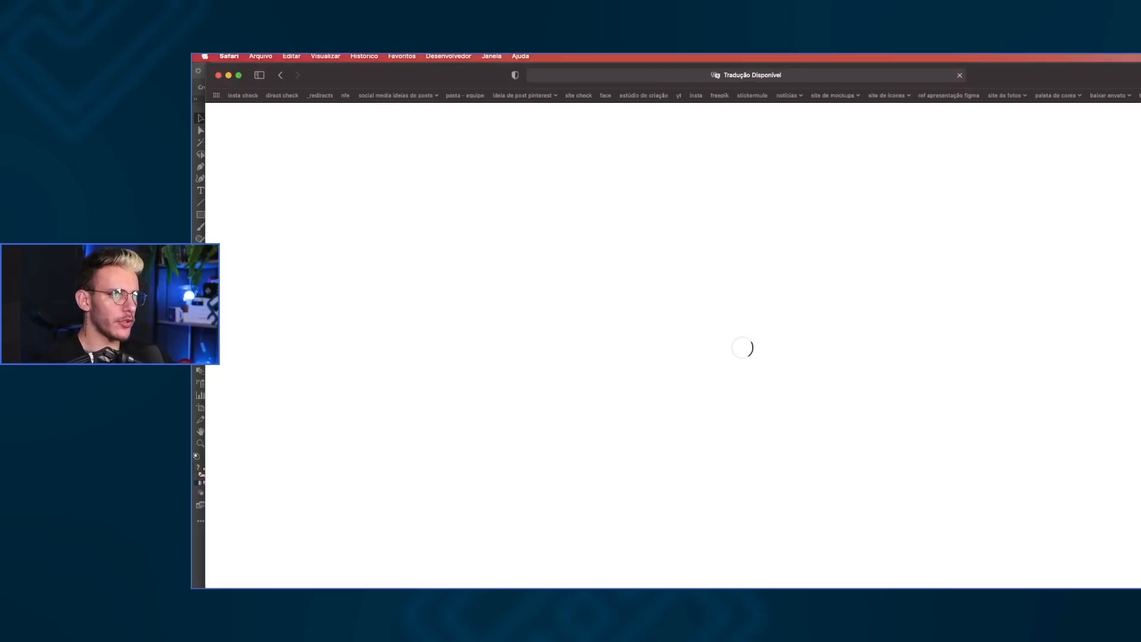
{"action": "left_click_drag", "start_coordinate": [1137, 76], "coordinate": [1123, 76]}
{"action": "mouse_move", "coordinate": [1124, 117]}
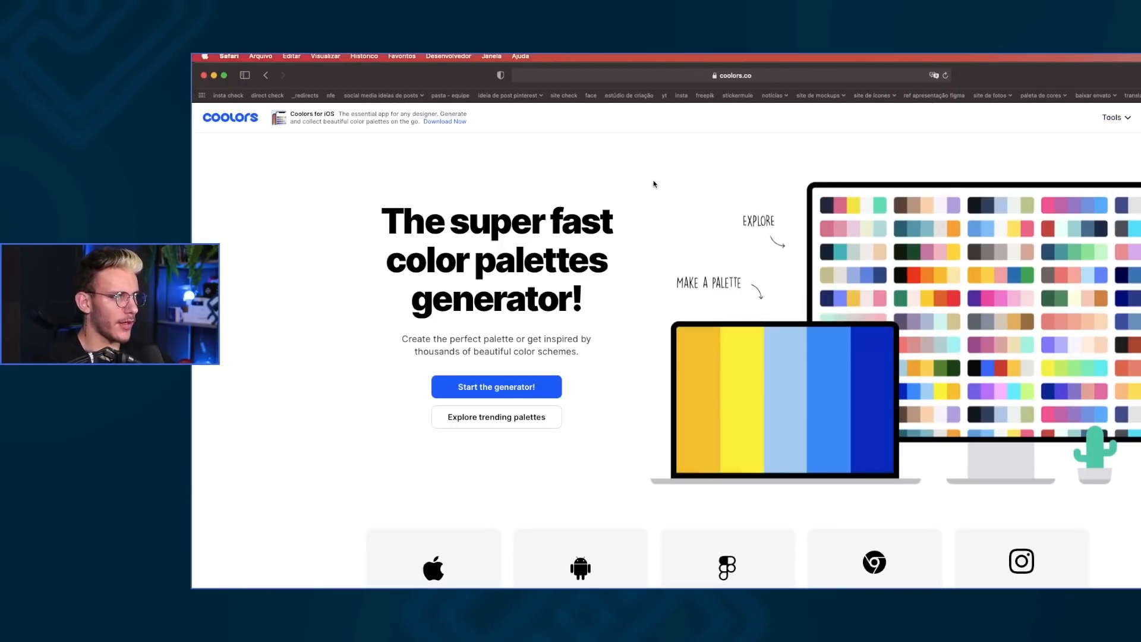
{"action": "left_click", "coordinate": [487, 386]}
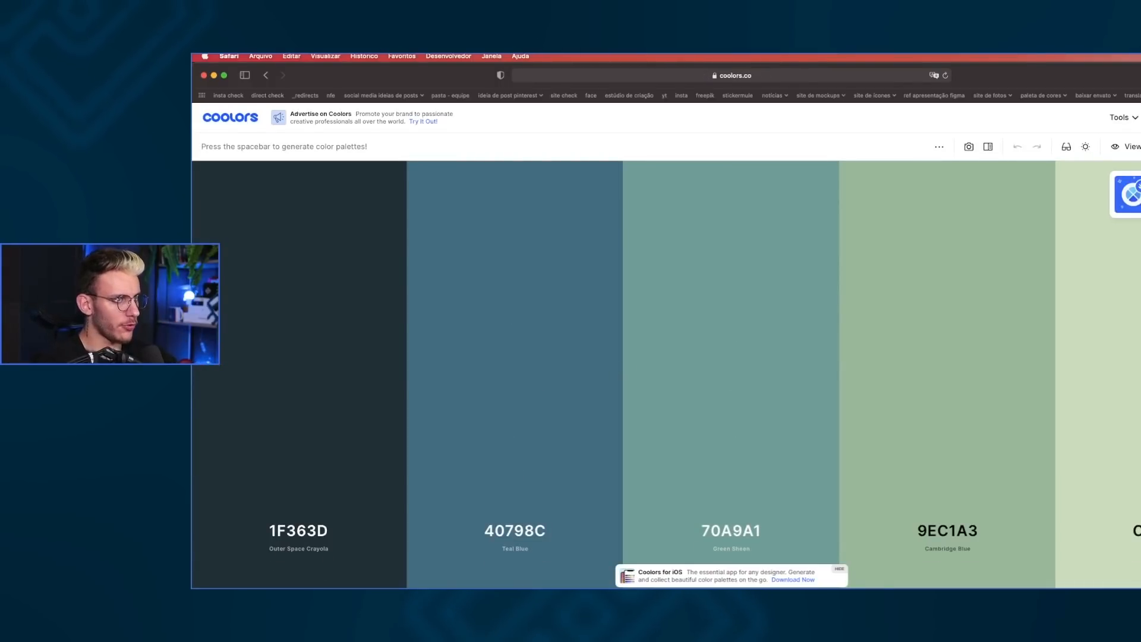
- Generate random palettes until one combines white FFFBFC, green 00A06B, blue 00599B, yellow FFC648 and black 020202
{"action": "key", "text": "space"}
{"action": "key", "text": "space"}
{"action": "key", "text": "space"}
{"action": "key", "text": "space"}
{"action": "key", "text": "space"}
{"action": "key", "text": "space"}
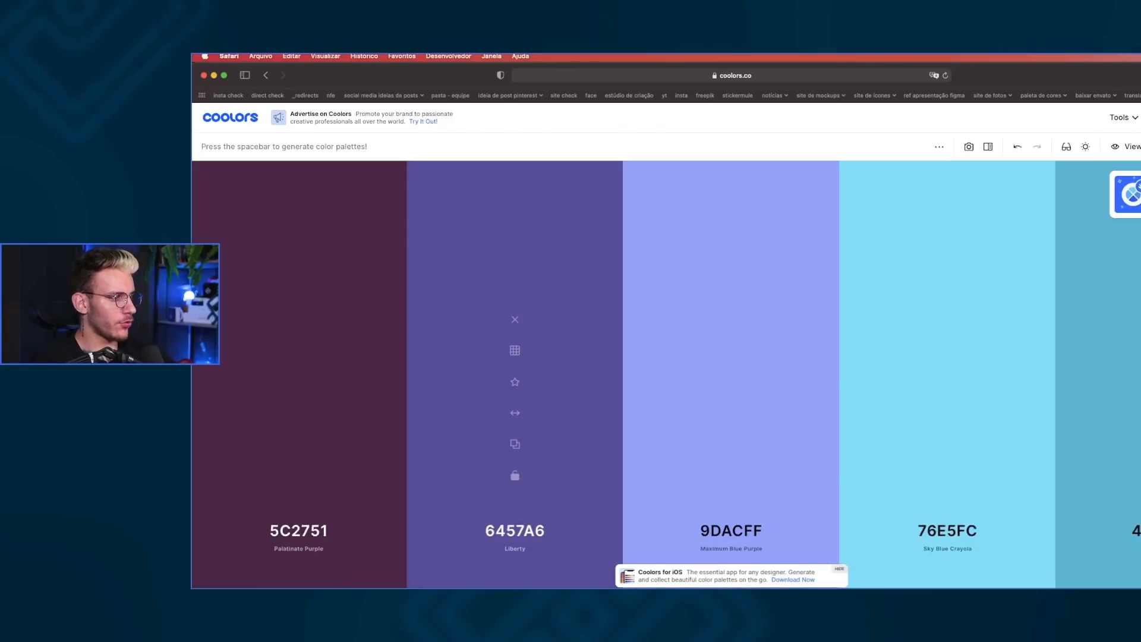
{"action": "key", "text": "space"}
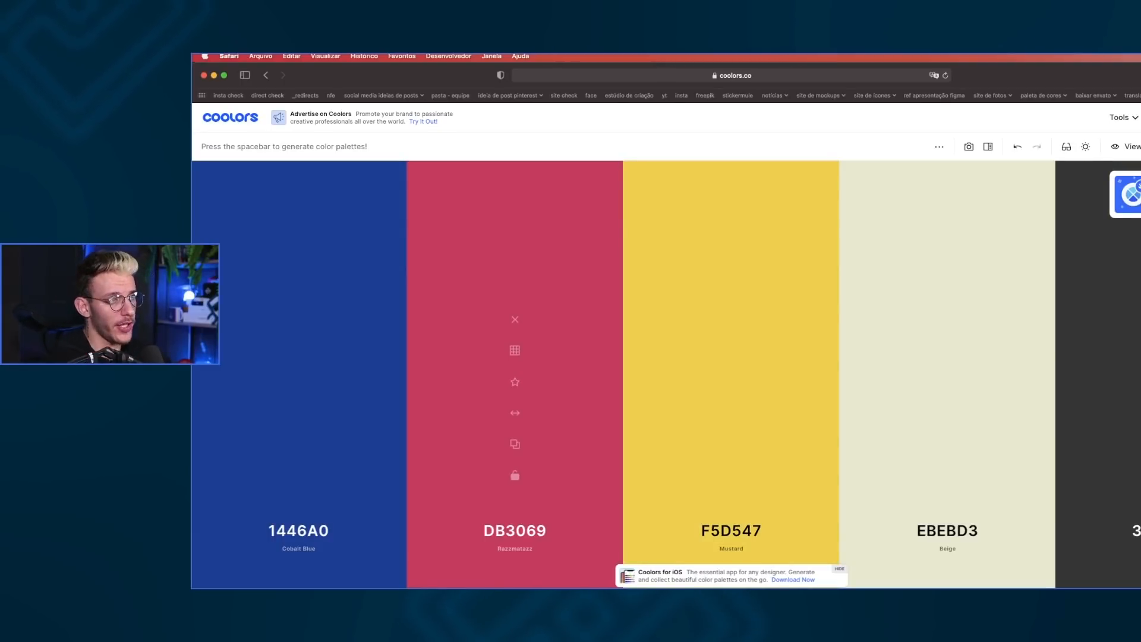
{"action": "key", "text": "space"}
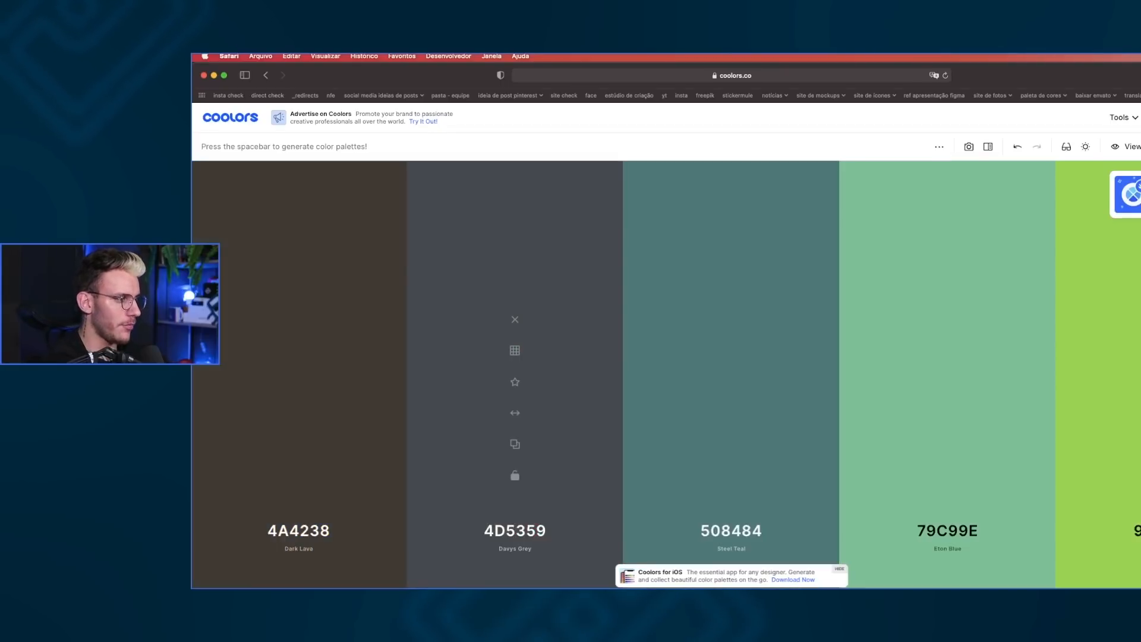
{"action": "key", "text": "space"}
{"action": "key", "text": "space"}
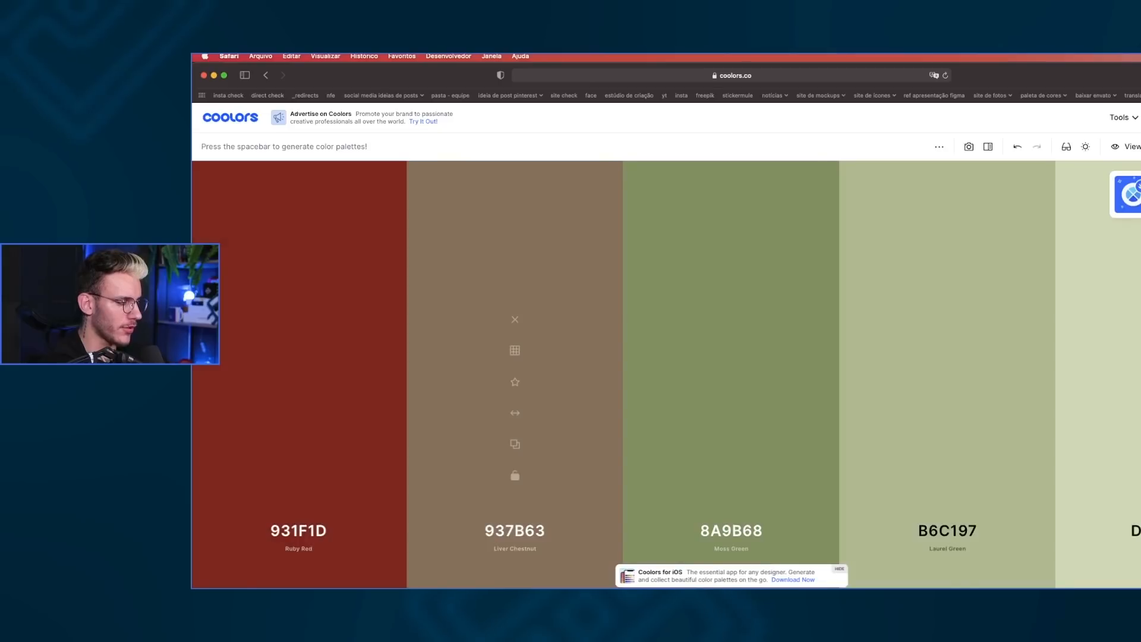
{"action": "key", "text": "space"}
{"action": "key", "text": "space"}
{"action": "key", "text": "space"}
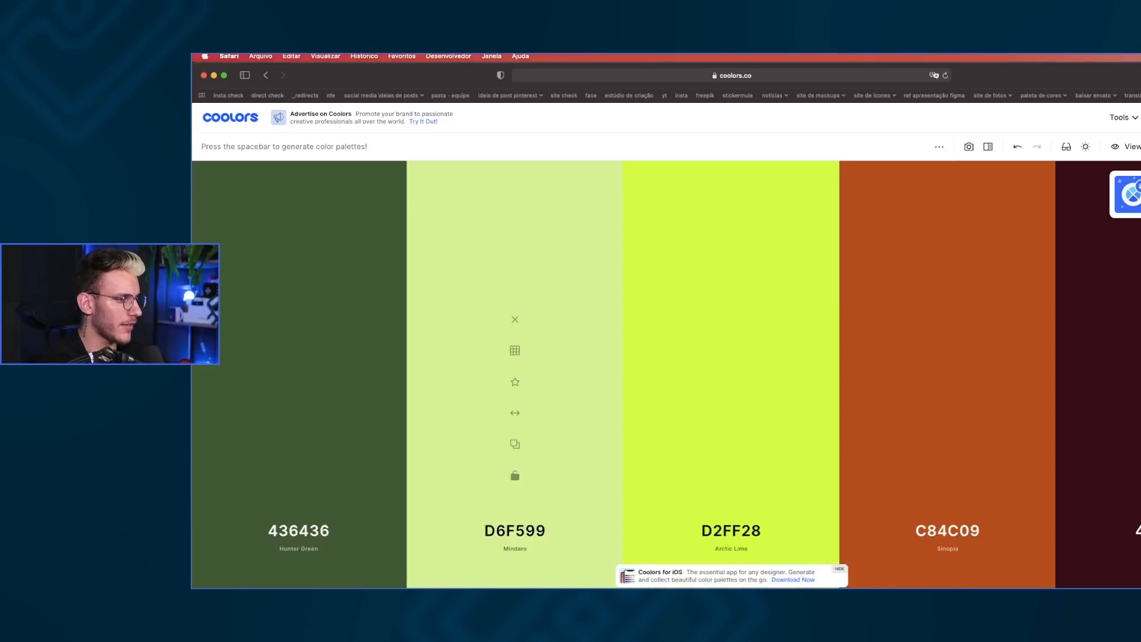
{"action": "key", "text": "space"}
{"action": "key", "text": "space"}
{"action": "key", "text": "space"}
{"action": "key", "text": "space"}
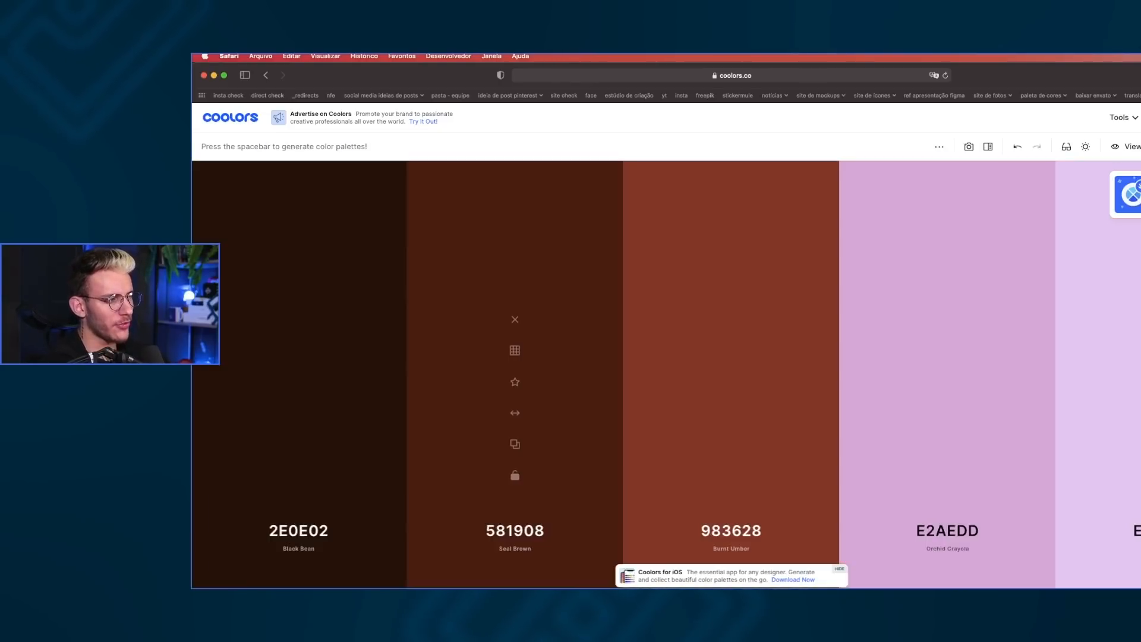
{"action": "key", "text": "space"}
{"action": "key", "text": "space"}
{"action": "key", "text": "space"}
{"action": "key", "text": "space"}
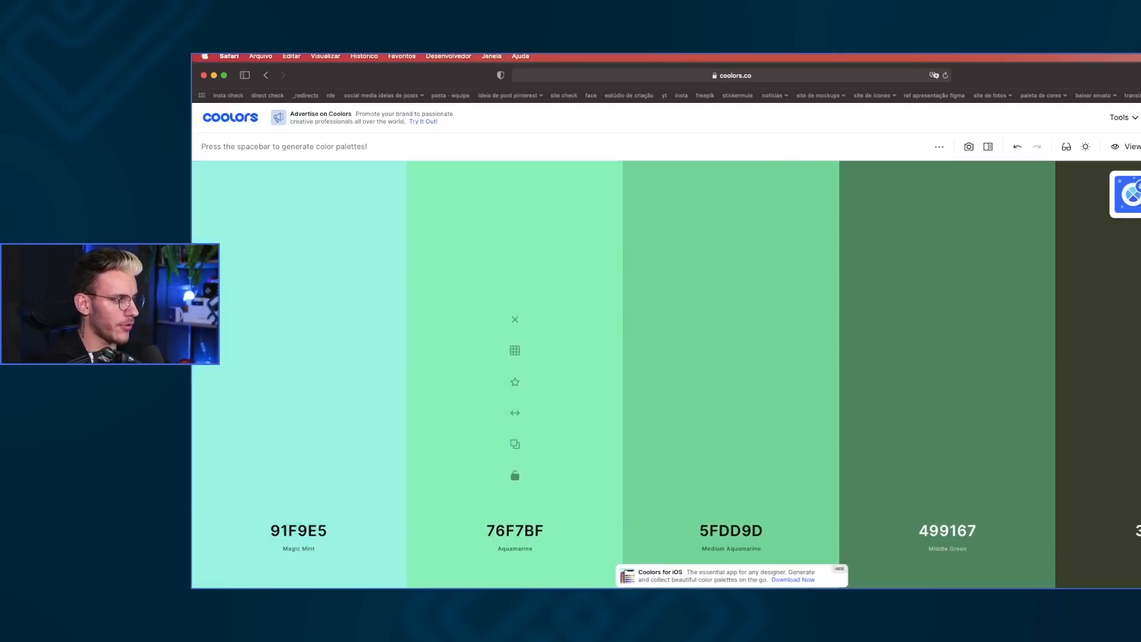
{"action": "key", "text": "space"}
{"action": "key", "text": "space"}
{"action": "key", "text": "space"}
{"action": "key", "text": "space"}
{"action": "key", "text": "space"}
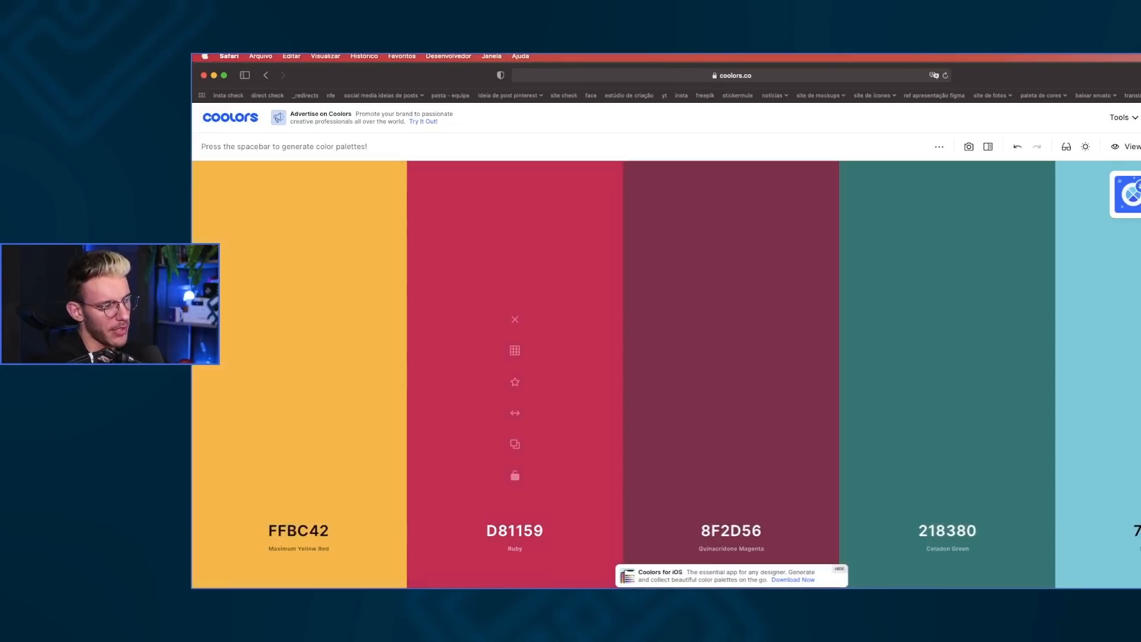
{"action": "key", "text": "space"}
{"action": "key", "text": "space"}
{"action": "key", "text": "space"}
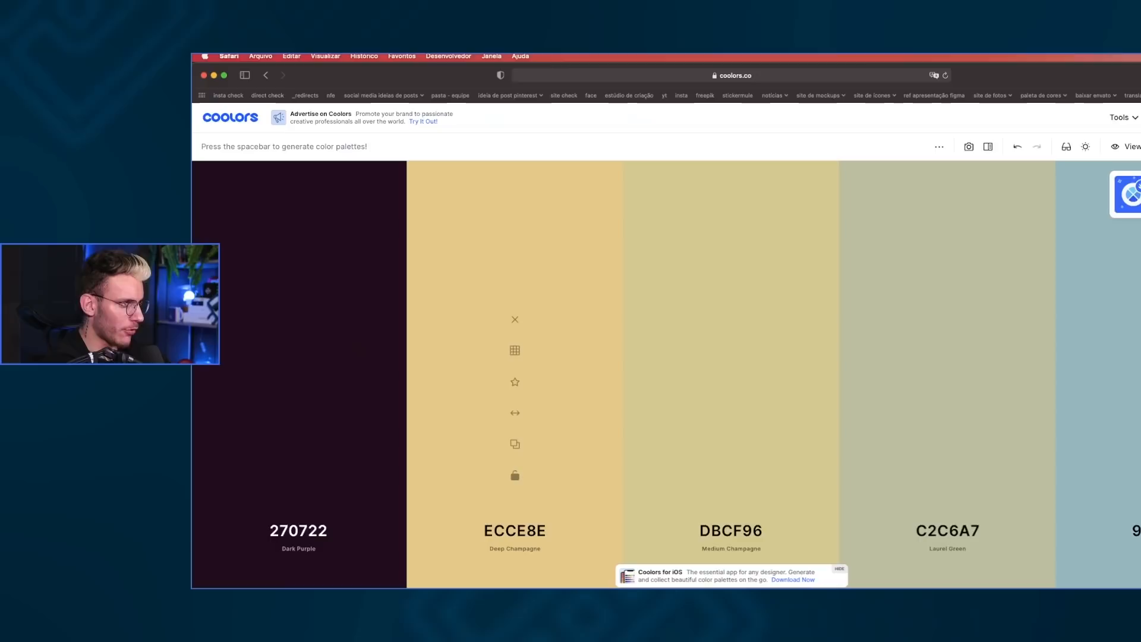
{"action": "key", "text": "space"}
{"action": "key", "text": "space"}
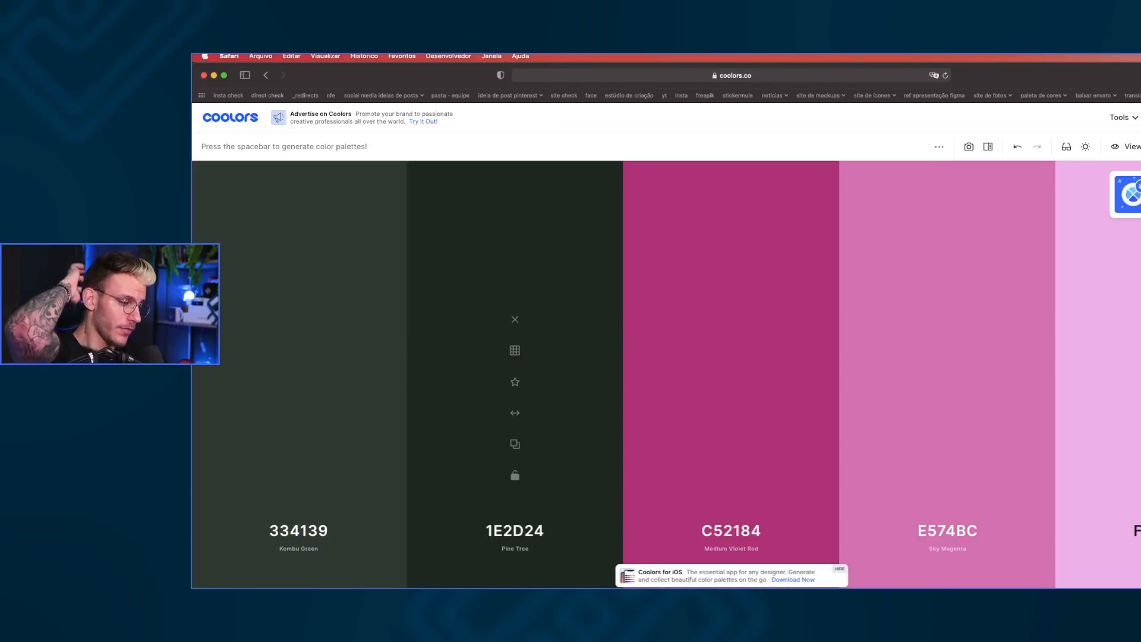
{"action": "key", "text": "space"}
{"action": "key", "text": "space"}
{"action": "key", "text": "space"}
{"action": "key", "text": "space"}
{"action": "key", "text": "space"}
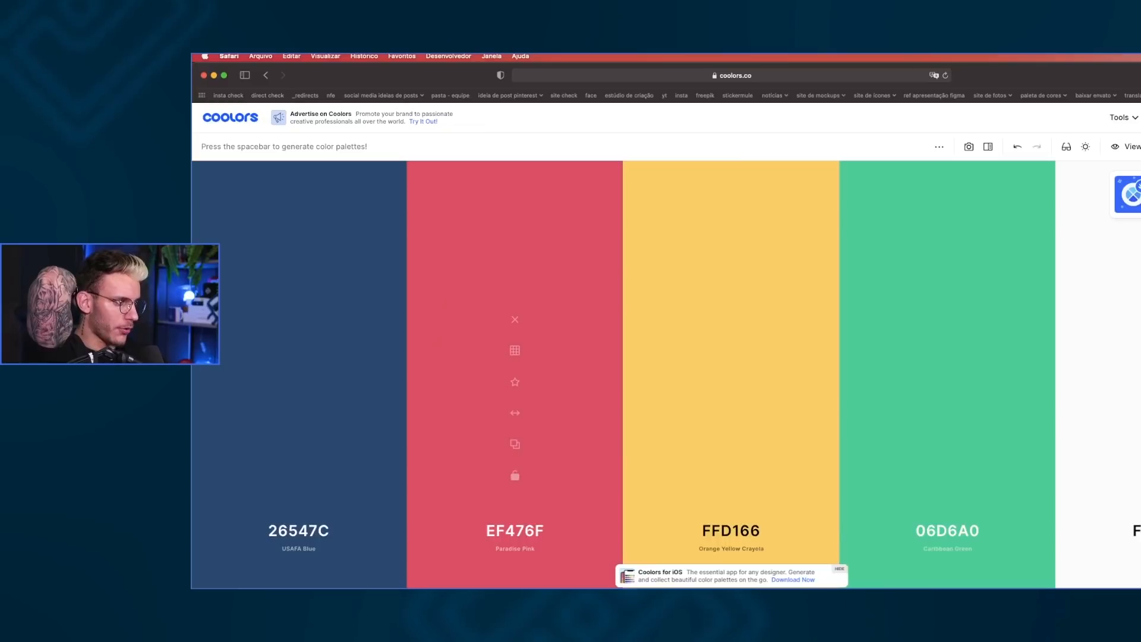
{"action": "key", "text": "space"}
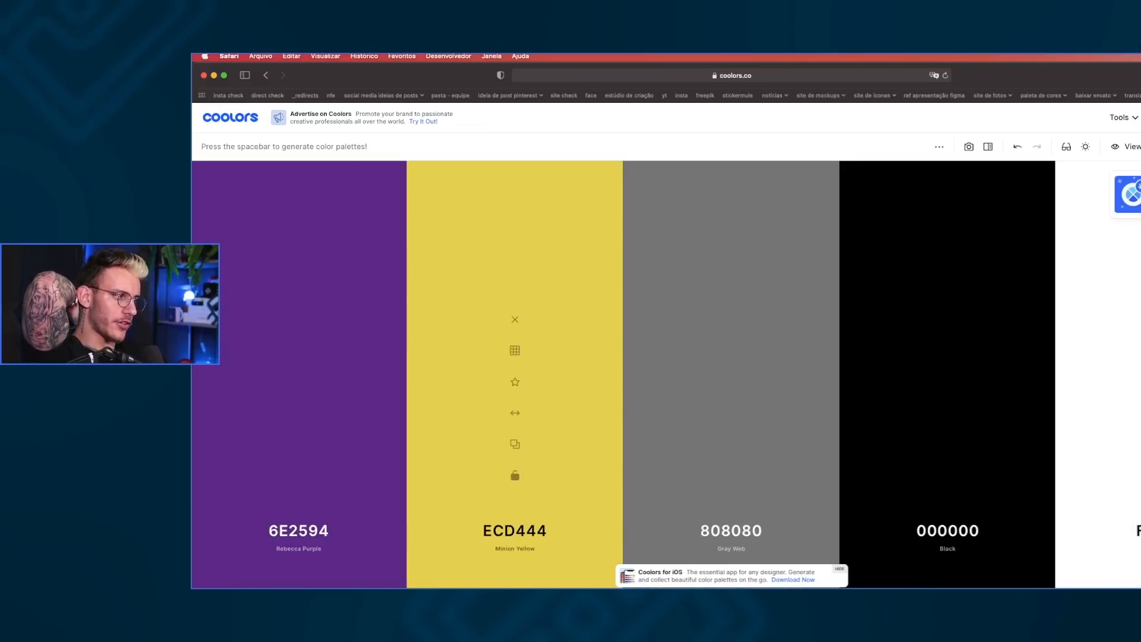
{"action": "key", "text": "space"}
{"action": "key", "text": "space"}
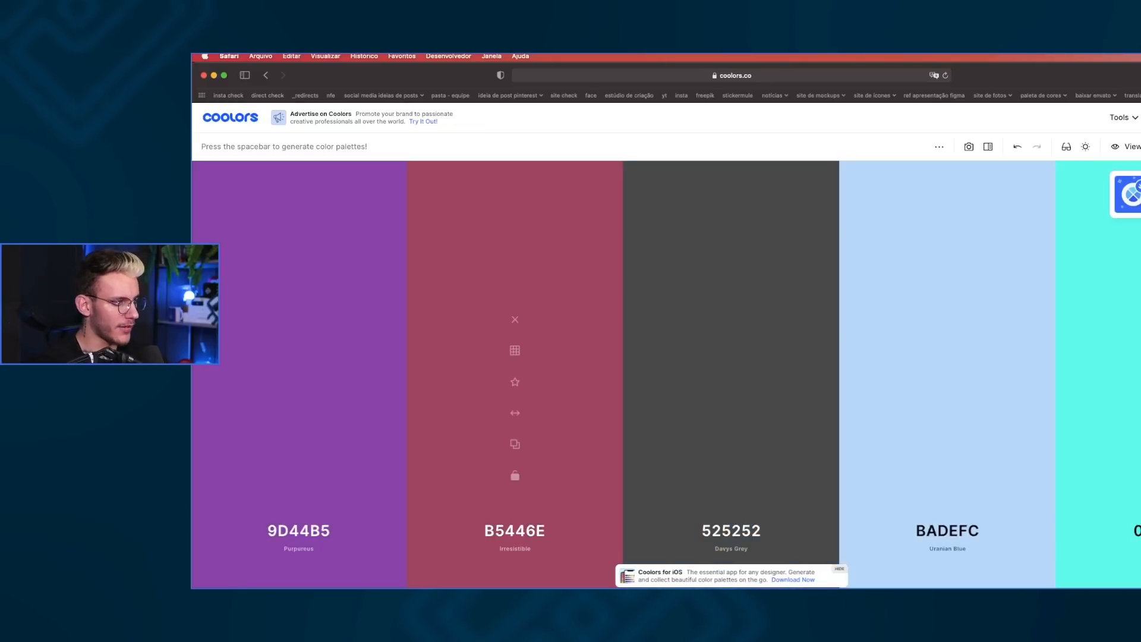
{"action": "key", "text": "space"}
{"action": "key", "text": "space"}
{"action": "key", "text": "space"}
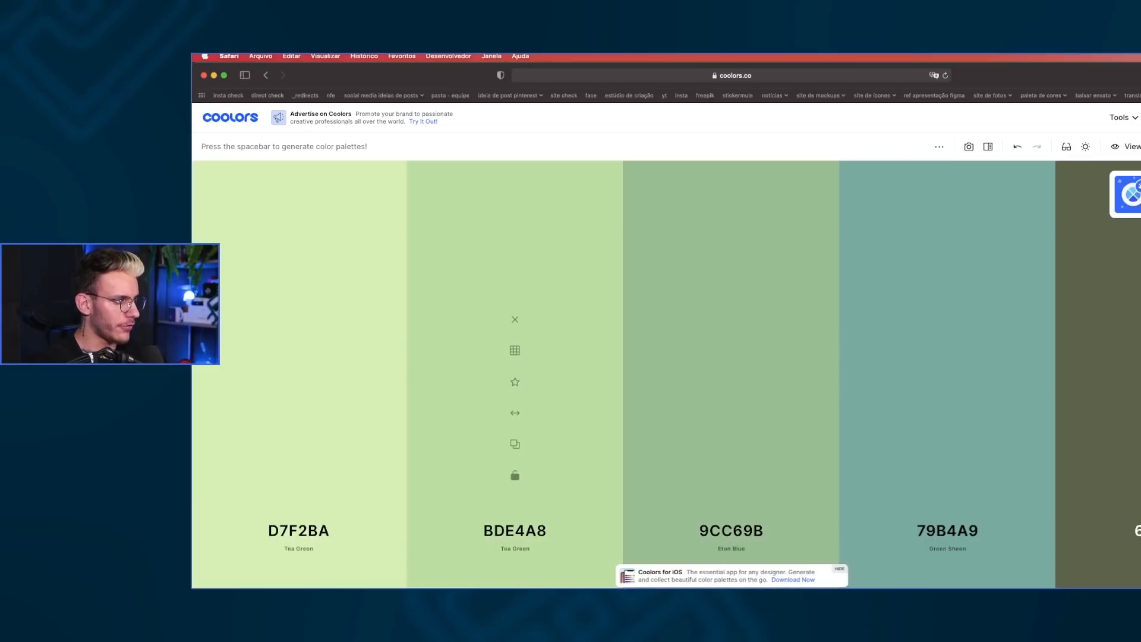
{"action": "key", "text": "space"}
{"action": "key", "text": "space"}
{"action": "key", "text": "space"}
{"action": "key", "text": "space"}
{"action": "key", "text": "space"}
{"action": "key", "text": "space"}
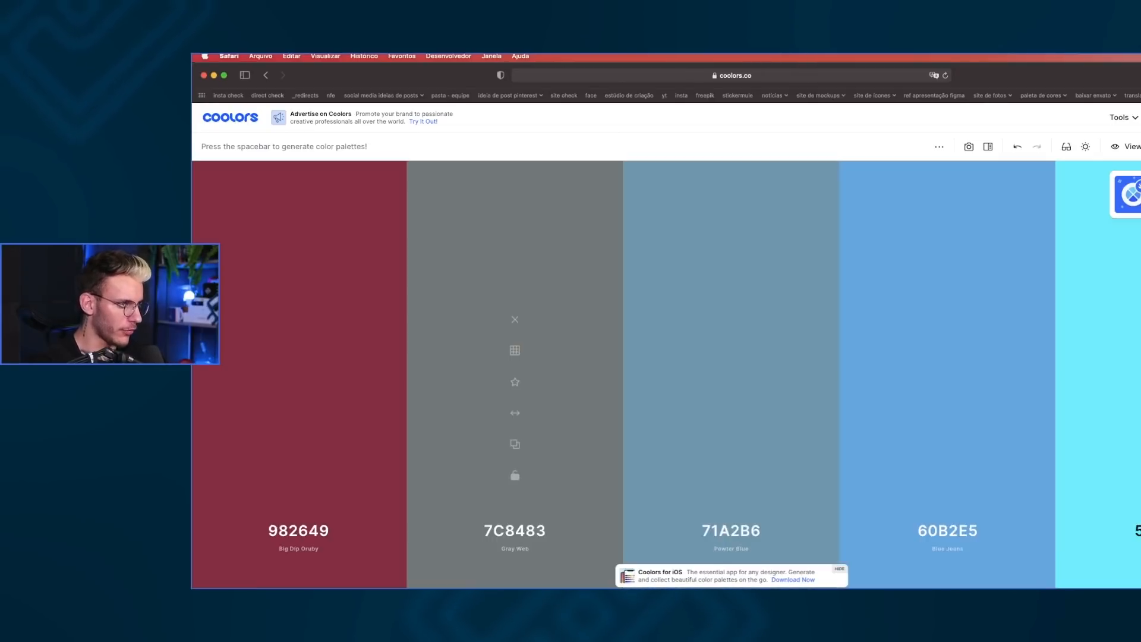
{"action": "key", "text": "space"}
{"action": "key", "text": "space"}
{"action": "key", "text": "space"}
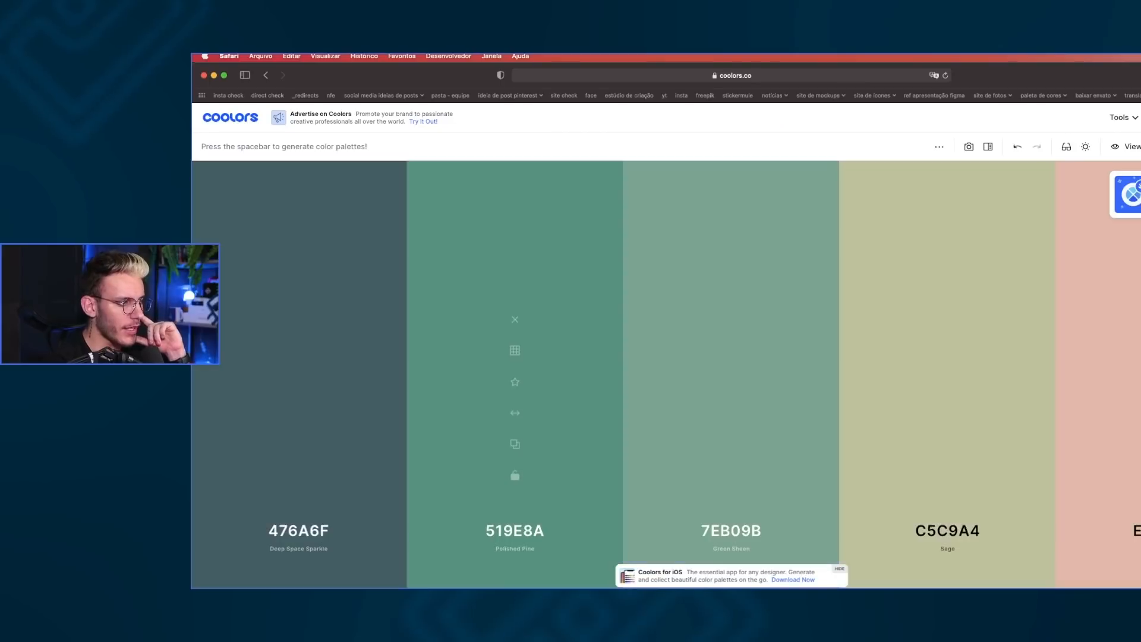
{"action": "key", "text": "space"}
{"action": "key", "text": "space"}
{"action": "key", "text": "space"}
{"action": "key", "text": "space"}
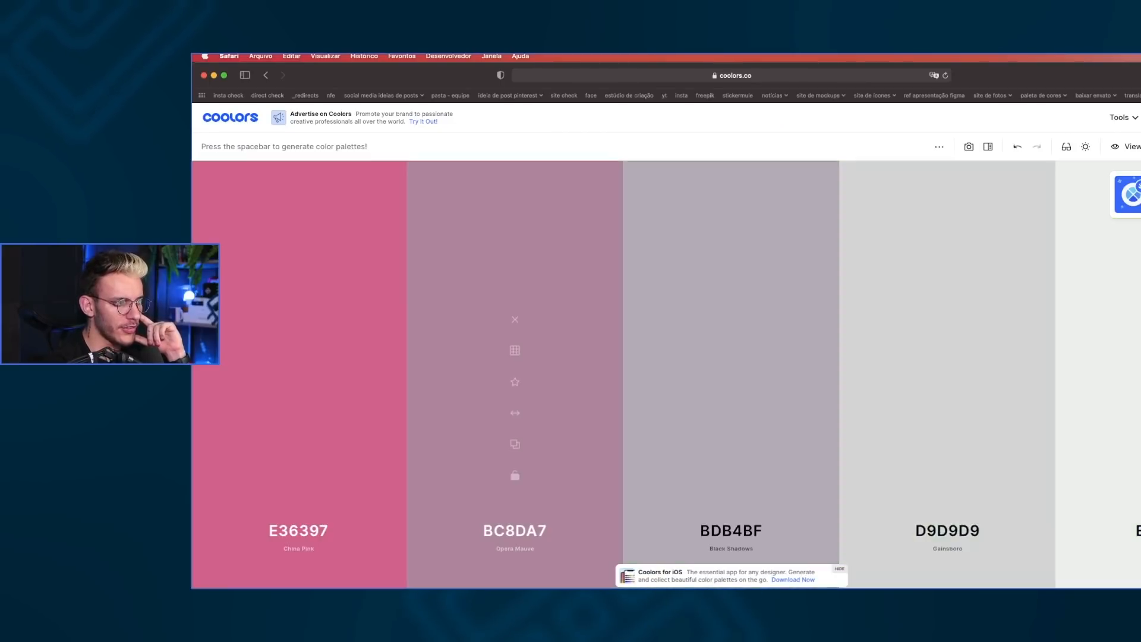
{"action": "key", "text": "space"}
{"action": "key", "text": "space"}
{"action": "key", "text": "space"}
{"action": "key", "text": "space"}
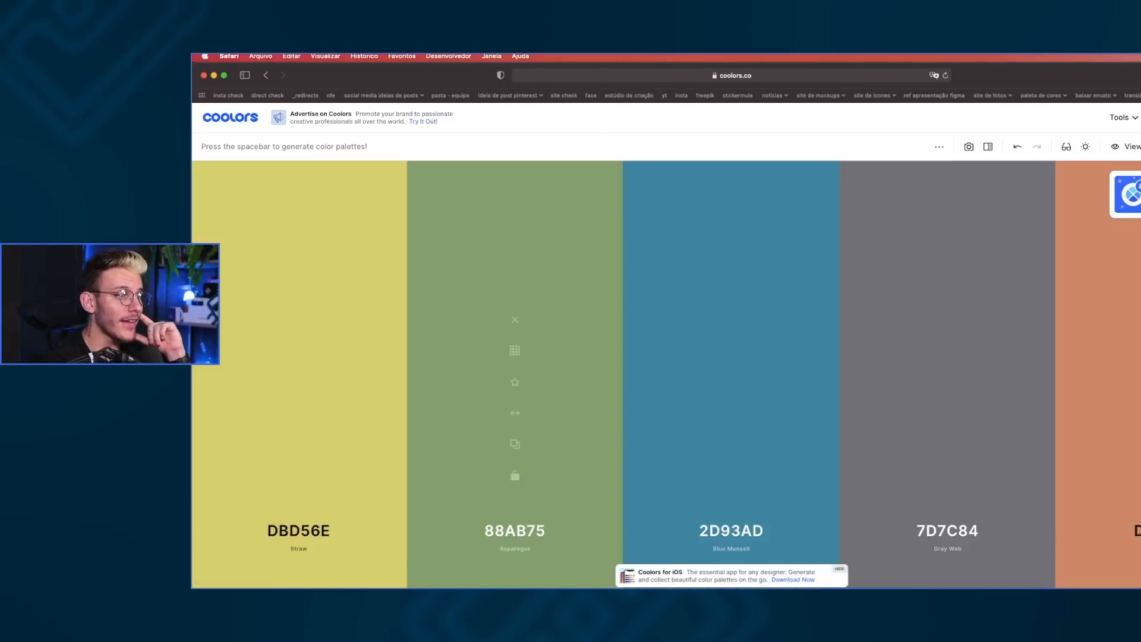
{"action": "key", "text": "space"}
{"action": "key", "text": "space"}
{"action": "key", "text": "space"}
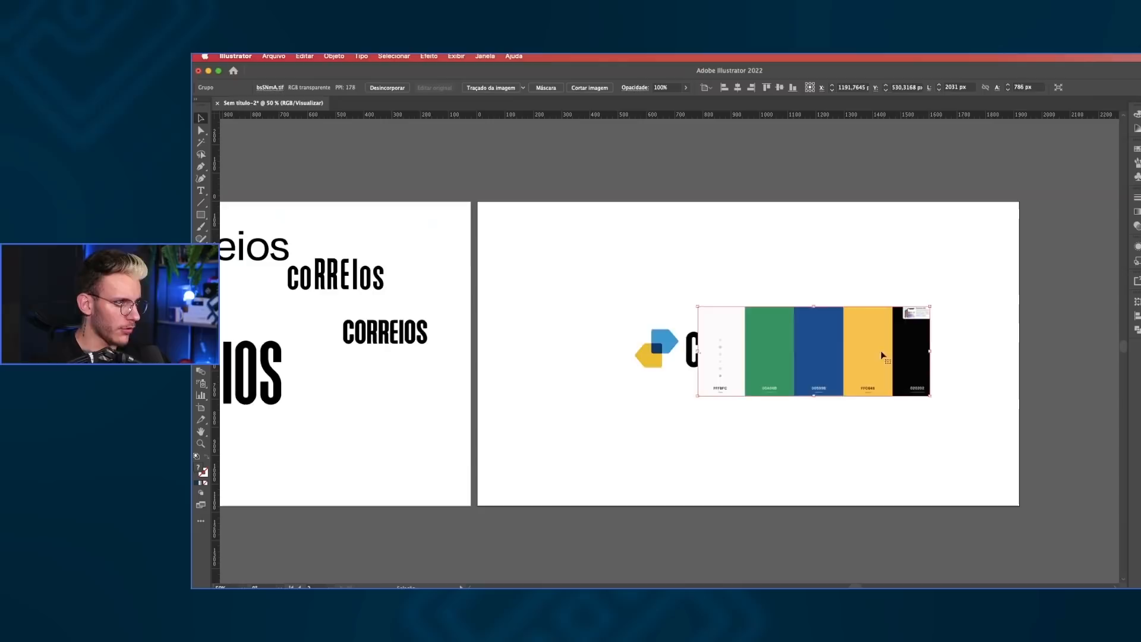
- Move the palette image above the logo, and sample blue 00599B for the rear arrow and yellow FFC648 for the front arrow
{"action": "left_click_drag", "start_coordinate": [868, 349], "coordinate": [678, 258]}
{"action": "scroll", "coordinate": [671, 274], "scroll_direction": "up", "scroll_amount": 2}
{"action": "scroll", "coordinate": [671, 275], "scroll_direction": "left", "scroll_amount": 2}
{"action": "left_click", "coordinate": [711, 402]}
{"action": "key", "text": "i"}
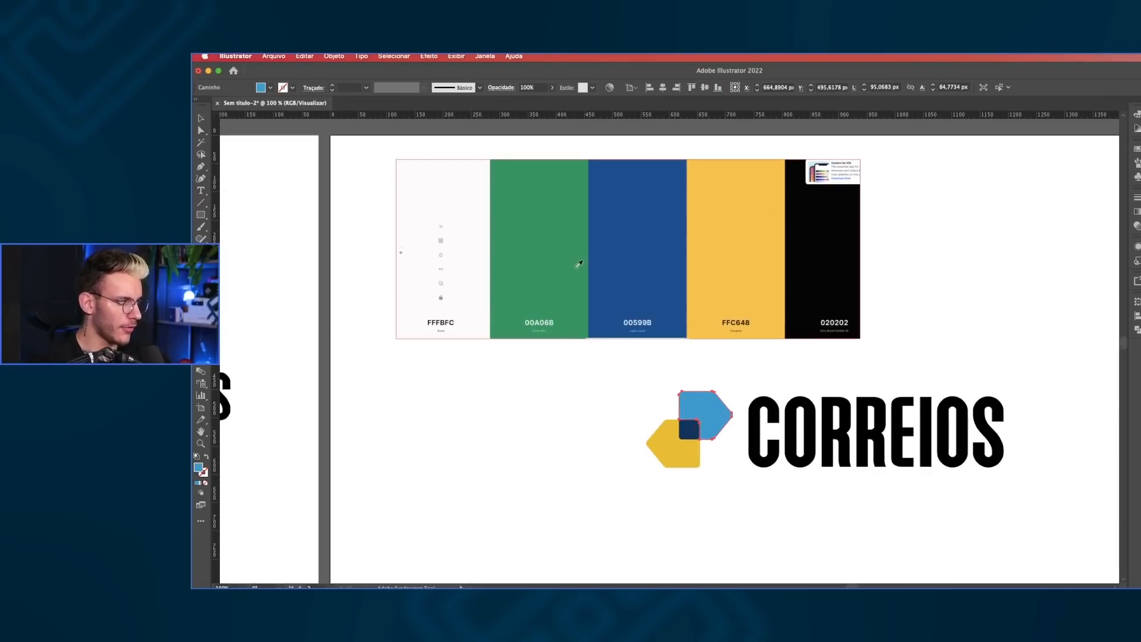
{"action": "left_click", "coordinate": [612, 240]}
{"action": "left_click", "coordinate": [668, 443], "text": "super"}
{"action": "left_click", "coordinate": [729, 233]}
- Fill the overlap square between the two arrows with the palette's green 00A06B
{"action": "key", "text": "v"}
{"action": "scroll", "coordinate": [679, 430], "scroll_direction": "up", "scroll_amount": 1}
{"action": "scroll", "coordinate": [679, 429], "scroll_direction": "down", "scroll_amount": 2}
{"action": "key", "text": "a"}
{"action": "left_click", "coordinate": [775, 456]}
{"action": "key", "text": "i"}
{"action": "left_click", "coordinate": [597, 296]}
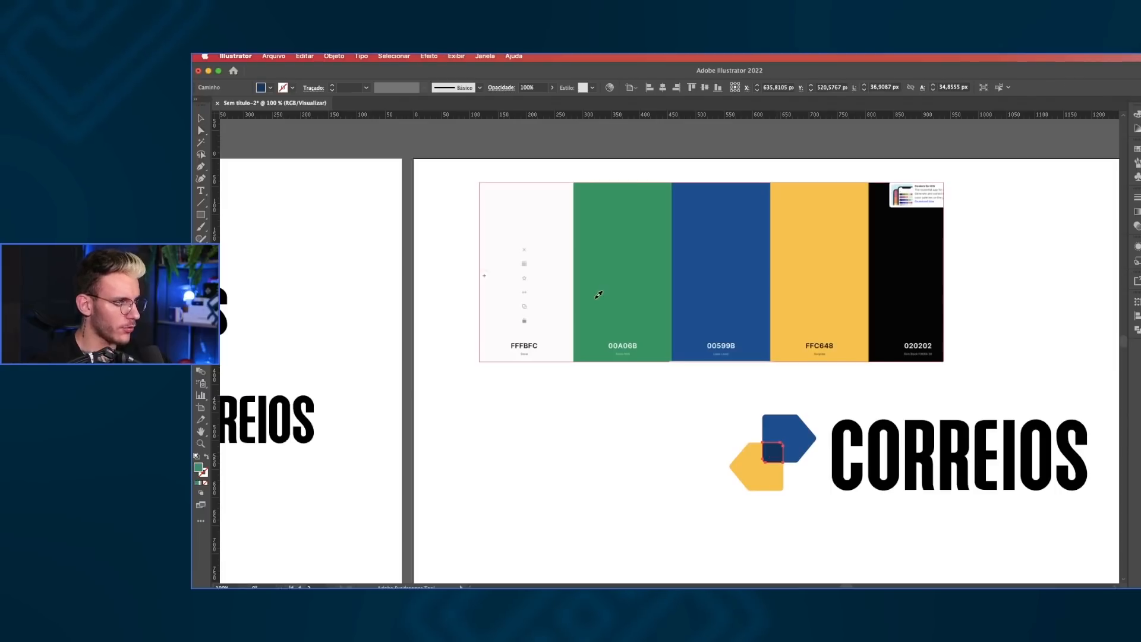
{"action": "left_click", "coordinate": [658, 439]}
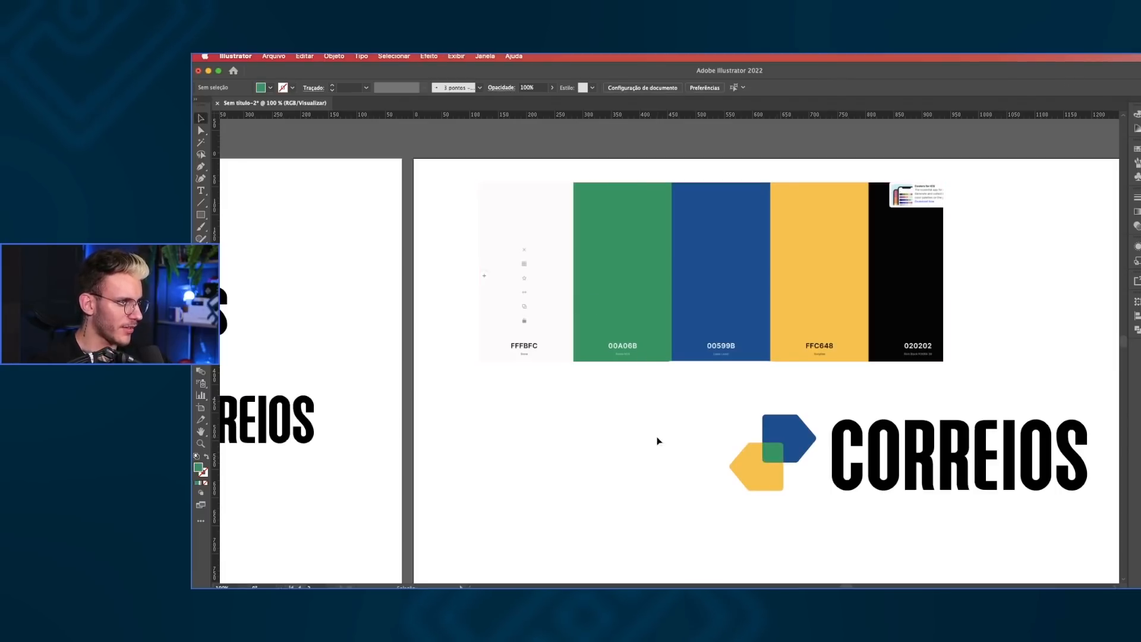
- Fill the CORREIOS wordmark on the second artboard with the palette's blue 00599B
{"action": "scroll", "coordinate": [681, 357], "scroll_direction": "down", "scroll_amount": 1}
{"action": "left_click_drag", "start_coordinate": [604, 358], "coordinate": [635, 370]}
{"action": "left_click_drag", "start_coordinate": [810, 443], "coordinate": [1017, 378]}
{"action": "key", "text": "i"}
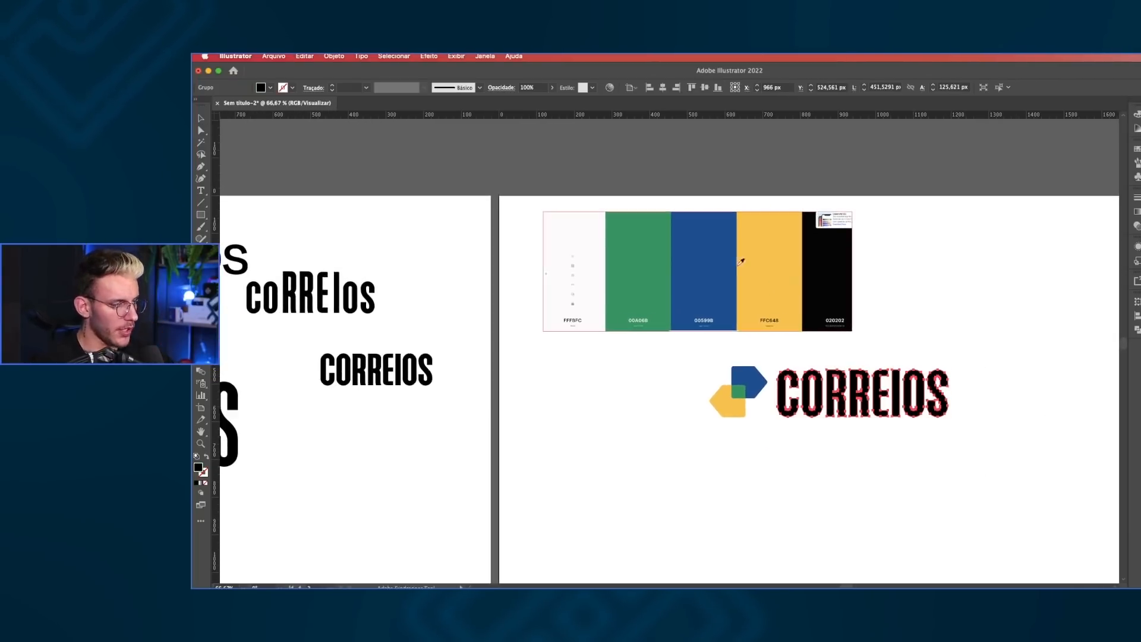
{"action": "left_click", "coordinate": [717, 261]}
{"action": "key", "text": "v"}
{"action": "left_click", "coordinate": [940, 318]}
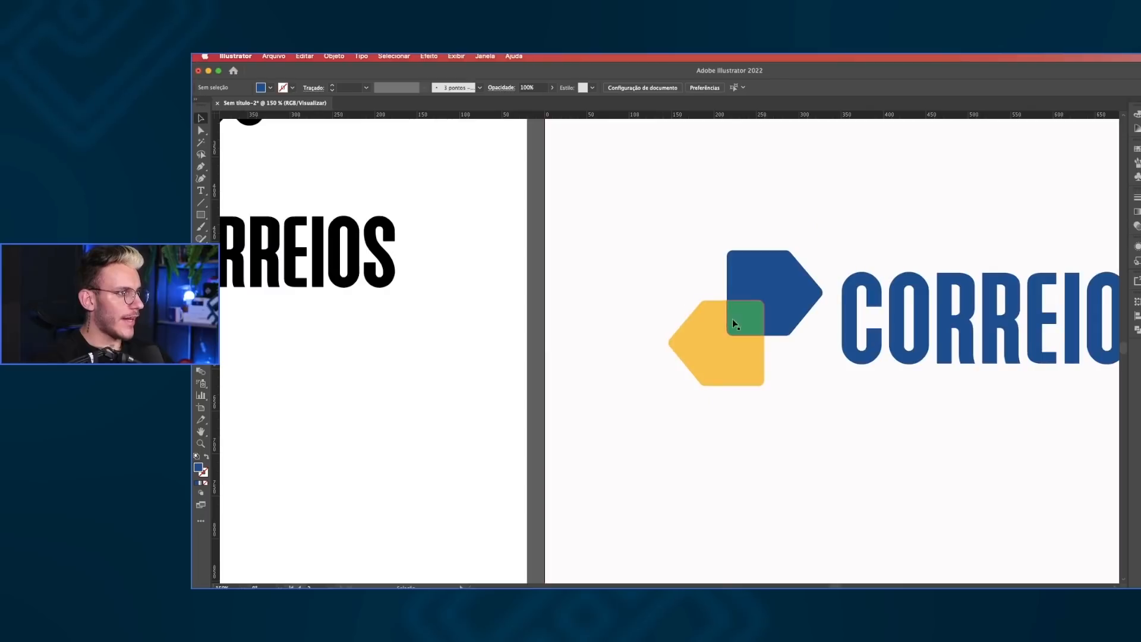
- Try shifting individual shapes sideways inside the symbol group, undoing each move
{"action": "left_click", "coordinate": [732, 319]}
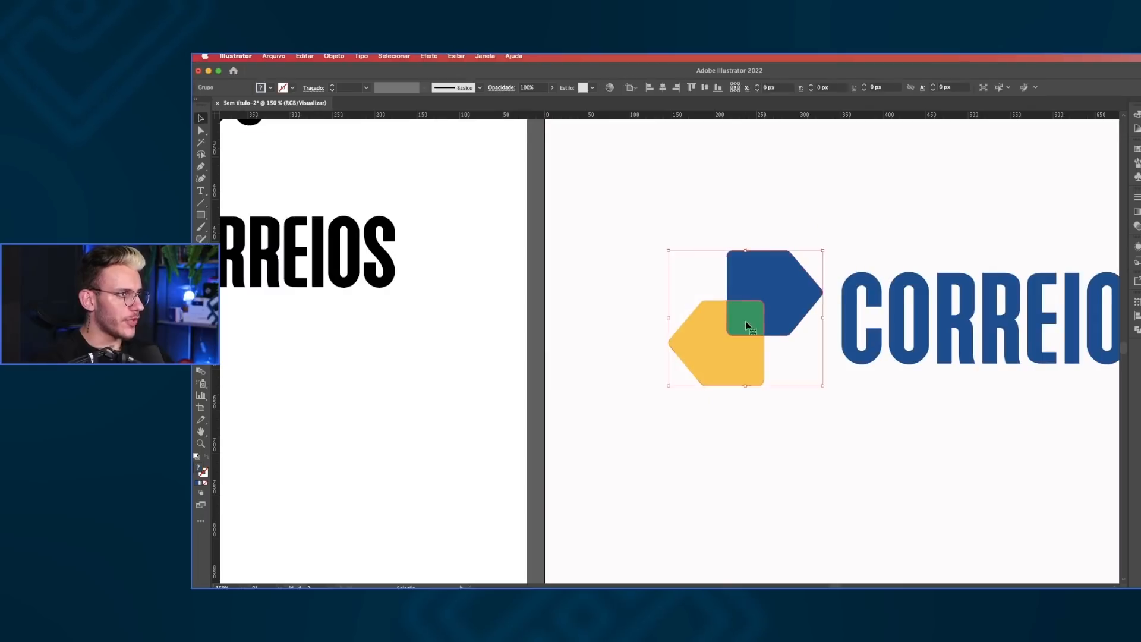
{"action": "double_click", "coordinate": [745, 321]}
{"action": "left_click", "coordinate": [736, 318]}
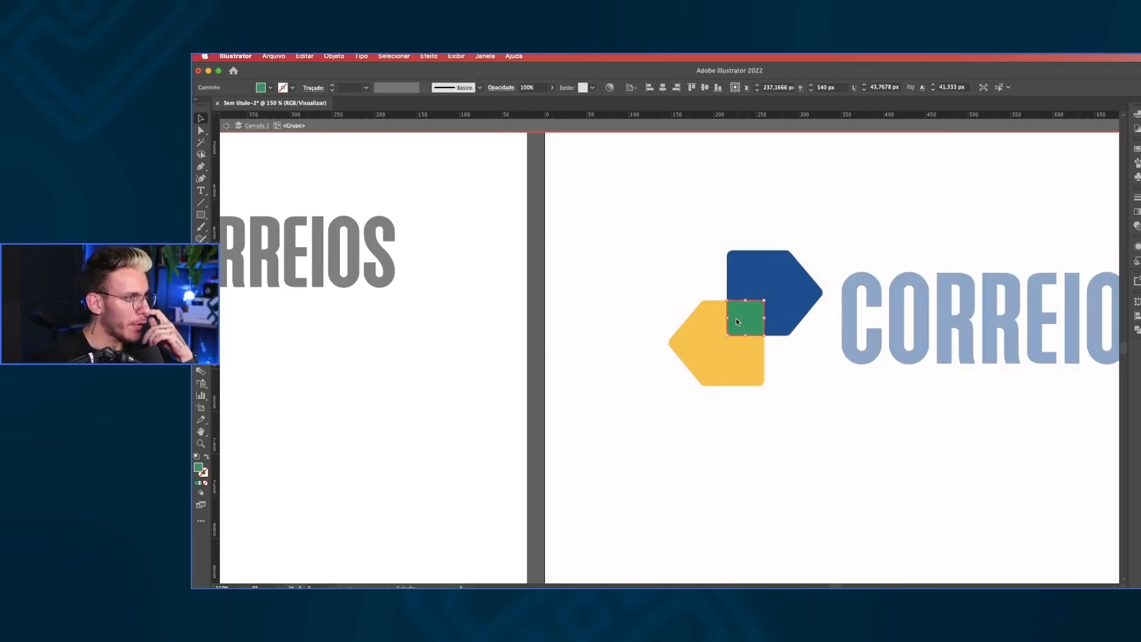
{"action": "scroll", "coordinate": [747, 315], "scroll_direction": "up", "scroll_amount": 3}
{"action": "left_click_drag", "start_coordinate": [735, 427], "coordinate": [747, 426]}
{"action": "key", "text": "super+z"}
{"action": "left_click_drag", "start_coordinate": [759, 350], "coordinate": [772, 351]}
{"action": "key", "text": "super+z"}
{"action": "left_click", "coordinate": [839, 422]}
{"action": "scroll", "coordinate": [840, 426], "scroll_direction": "down", "scroll_amount": 5}
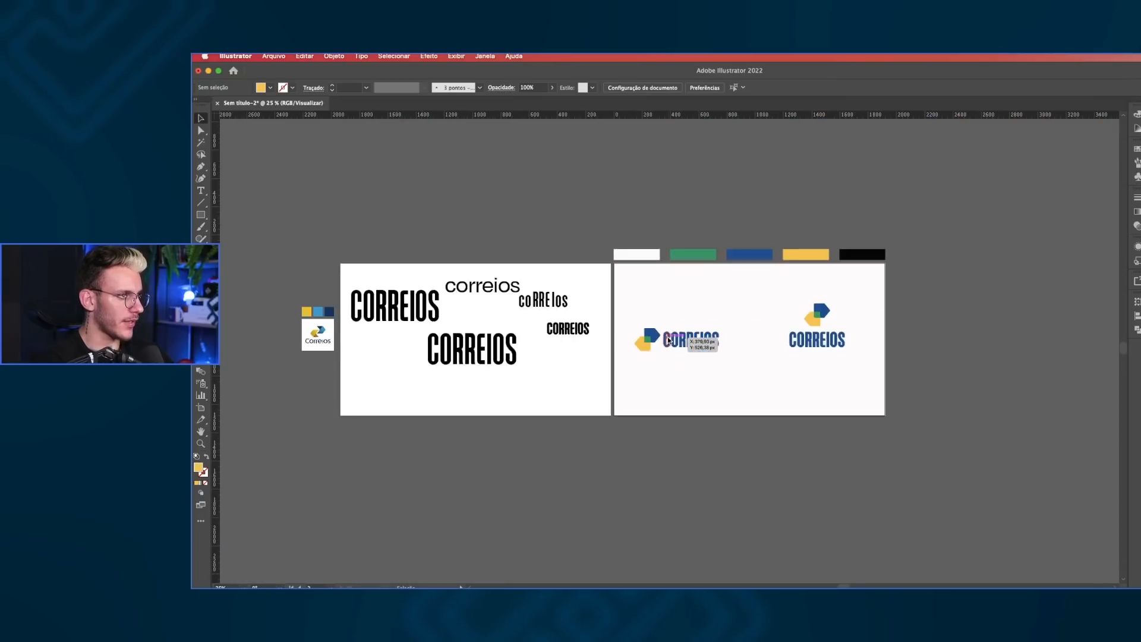
- Inspect the separate overlapping shapes inside the horizontal logo's symbol group
{"action": "scroll", "coordinate": [681, 340], "scroll_direction": "up", "scroll_amount": 2}
{"action": "scroll", "coordinate": [604, 346], "scroll_direction": "up", "scroll_amount": 2}
{"action": "left_click", "coordinate": [654, 349]}
{"action": "double_click", "coordinate": [630, 347]}
{"action": "left_click", "coordinate": [634, 346]}
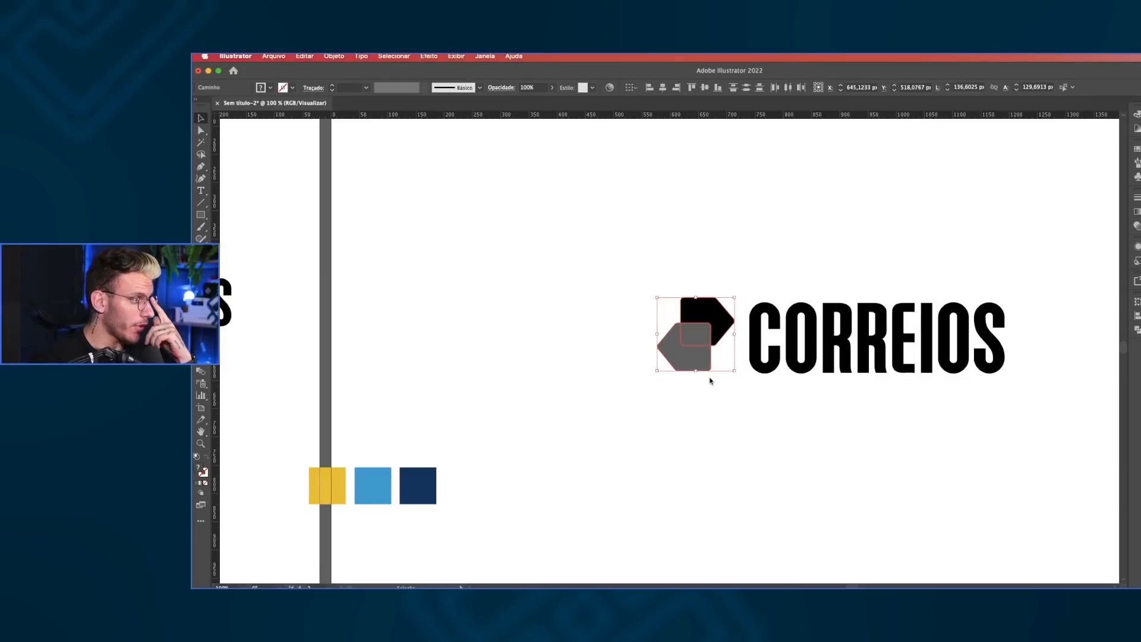
- Delete the off-white background rectangle from the second artboard
{"action": "scroll", "coordinate": [657, 401], "scroll_direction": "down", "scroll_amount": 3}
{"action": "left_click", "coordinate": [579, 430]}
{"action": "key", "text": "Delete"}
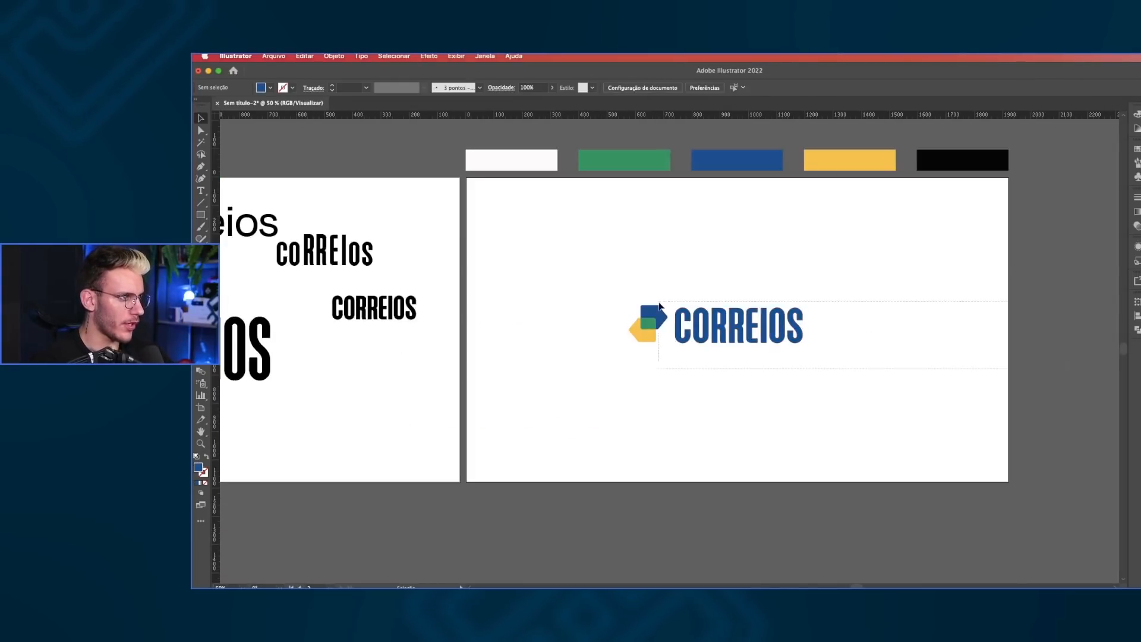
- Examine the overlapping blue and yellow arrows and the rounded corners of the symbol on the second artboard
{"action": "left_click", "coordinate": [658, 306]}
{"action": "left_click", "coordinate": [628, 292]}
{"action": "scroll", "coordinate": [689, 303], "scroll_direction": "up", "scroll_amount": 3}
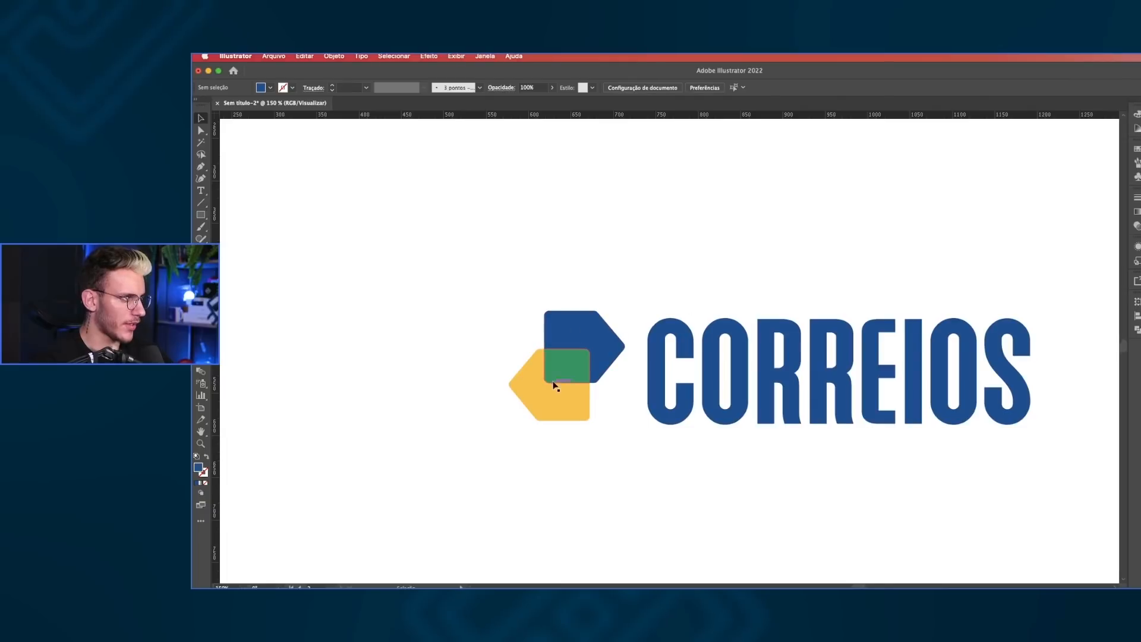
{"action": "scroll", "coordinate": [564, 351], "scroll_direction": "down", "scroll_amount": 1}
{"action": "left_click_drag", "start_coordinate": [563, 352], "coordinate": [716, 309]}
{"action": "scroll", "coordinate": [716, 309], "scroll_direction": "up", "scroll_amount": 1}
{"action": "left_click", "coordinate": [716, 310]}
{"action": "left_click_drag", "start_coordinate": [718, 362], "coordinate": [719, 366]}
{"action": "left_click_drag", "start_coordinate": [719, 254], "coordinate": [720, 259]}
{"action": "scroll", "coordinate": [732, 285], "scroll_direction": "up", "scroll_amount": 2}
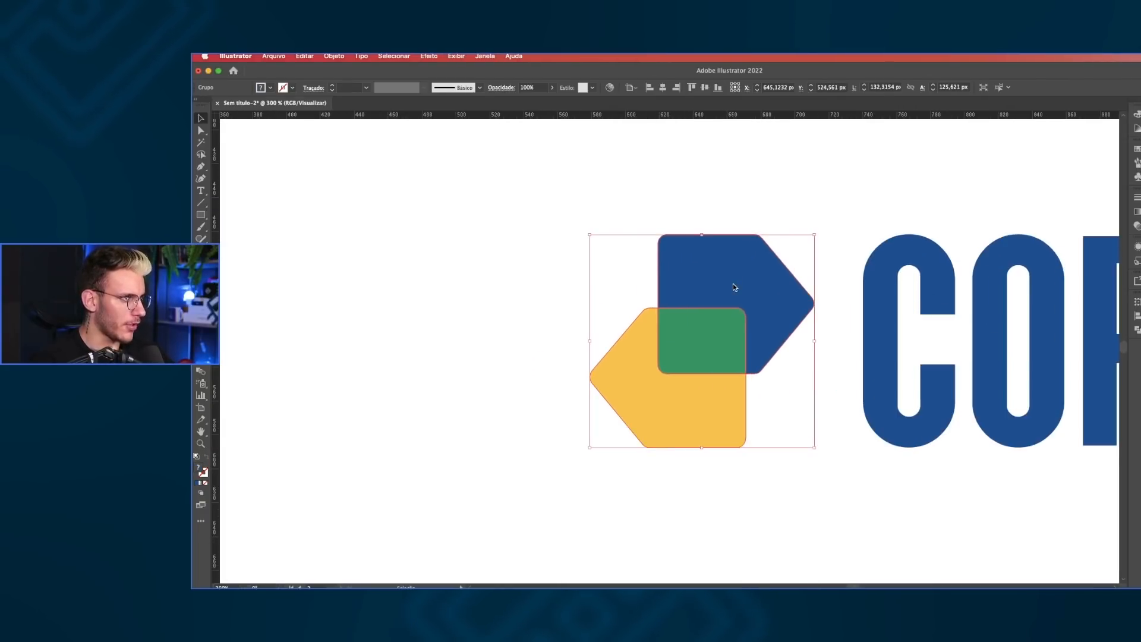
{"action": "left_click", "coordinate": [568, 264]}
{"action": "scroll", "coordinate": [651, 320], "scroll_direction": "up", "scroll_amount": 1}
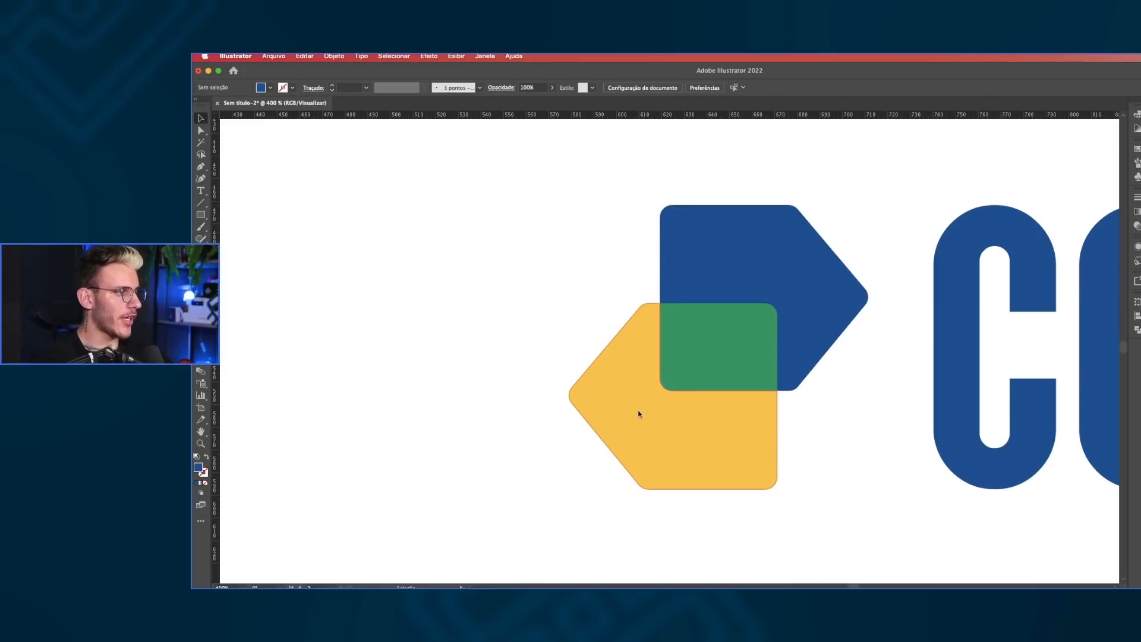
- Try pulling the symbol's blue and yellow arrows away from the green overlap, undoing each move
{"action": "left_click_drag", "start_coordinate": [701, 253], "coordinate": [805, 254]}
{"action": "key", "text": "super+z"}
{"action": "left_click", "coordinate": [915, 355]}
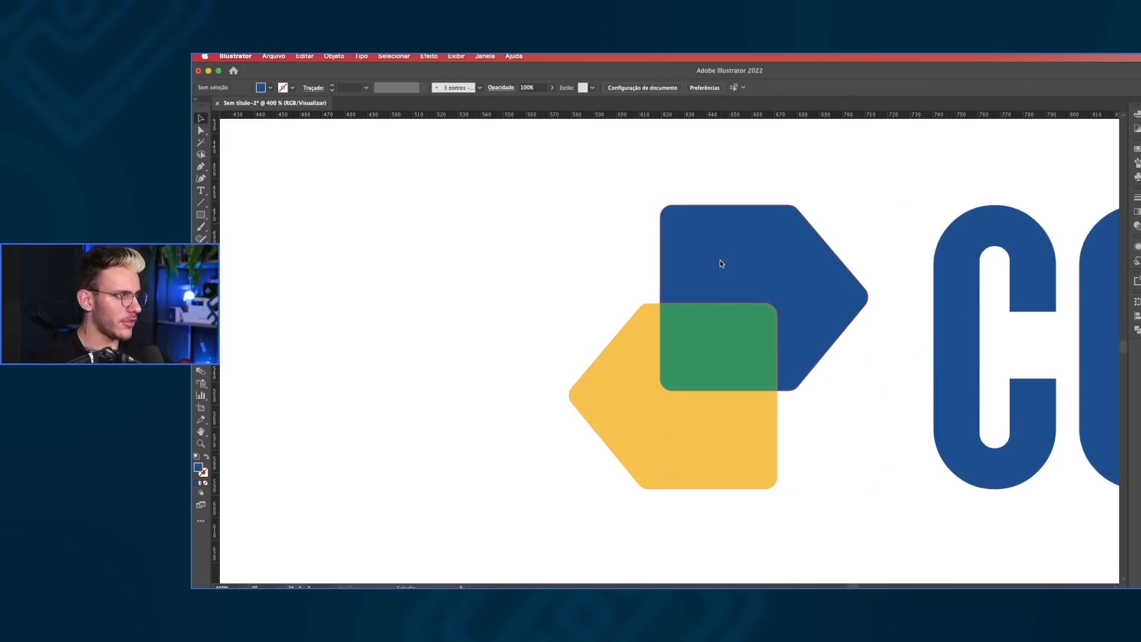
{"action": "left_click_drag", "start_coordinate": [726, 263], "coordinate": [800, 195]}
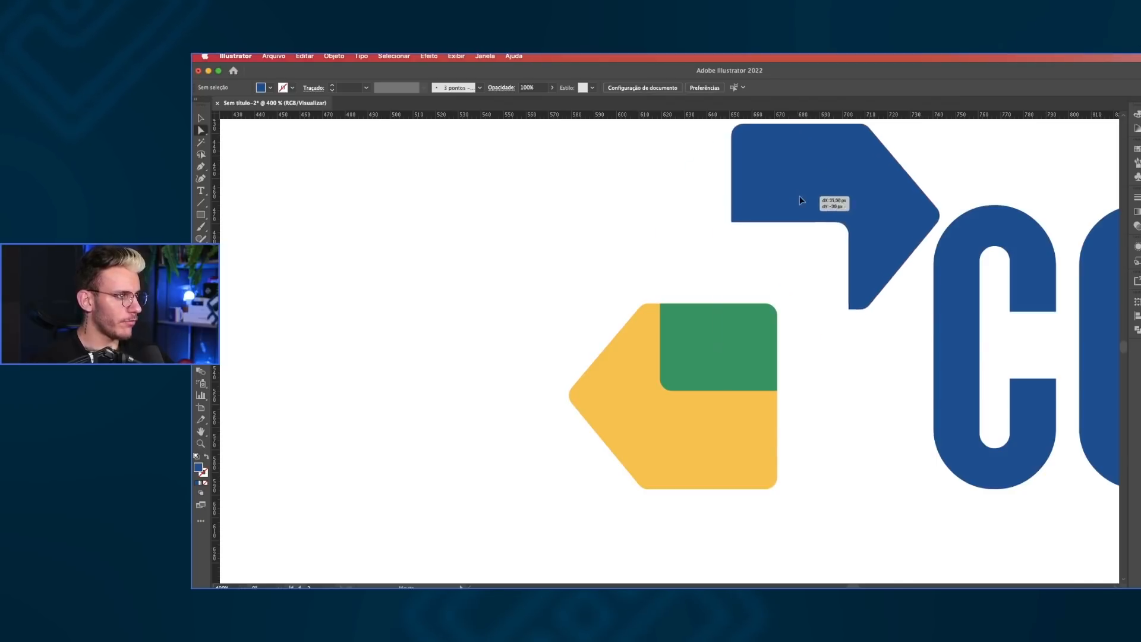
{"action": "left_click_drag", "start_coordinate": [680, 461], "coordinate": [692, 431]}
{"action": "left_click_drag", "start_coordinate": [829, 193], "coordinate": [792, 244]}
{"action": "key", "text": "super+z"}
{"action": "left_click_drag", "start_coordinate": [669, 468], "coordinate": [628, 490]}
{"action": "key", "text": "super+z"}
{"action": "left_click_drag", "start_coordinate": [744, 286], "coordinate": [765, 247]}
{"action": "key", "text": "super+z"}
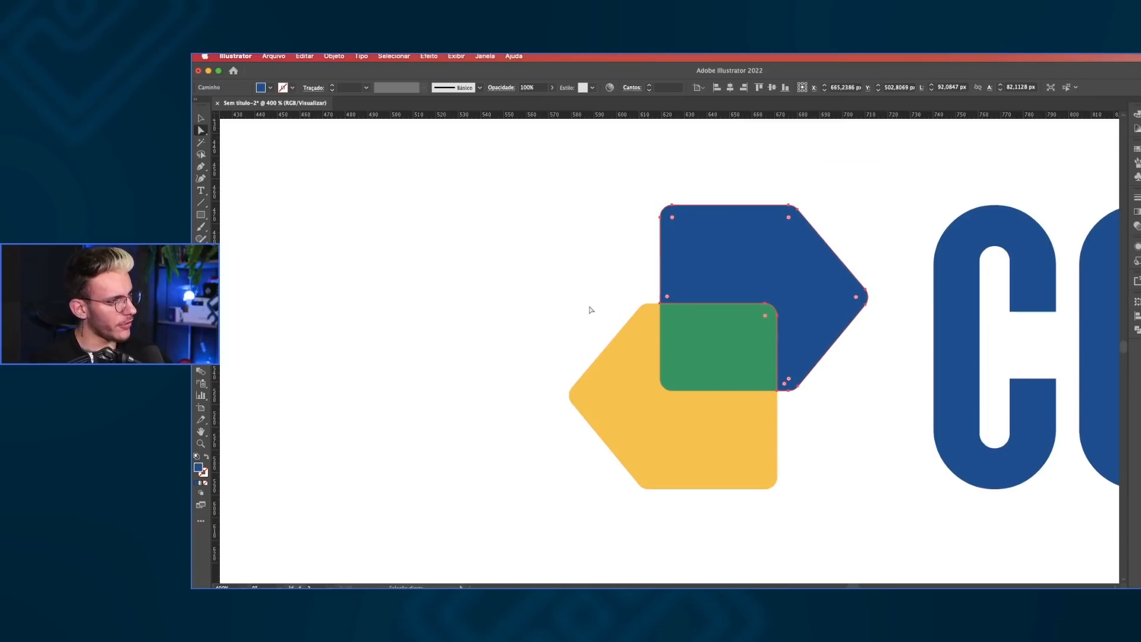
{"action": "left_click_drag", "start_coordinate": [689, 424], "coordinate": [609, 423]}
{"action": "key", "text": "super+z"}
{"action": "left_click_drag", "start_coordinate": [769, 265], "coordinate": [792, 273]}
{"action": "key", "text": "super+z"}
- Try separating the two arrows diagonally in opposite directions from the green overlap, undoing each shift
{"action": "left_click", "coordinate": [731, 339]}
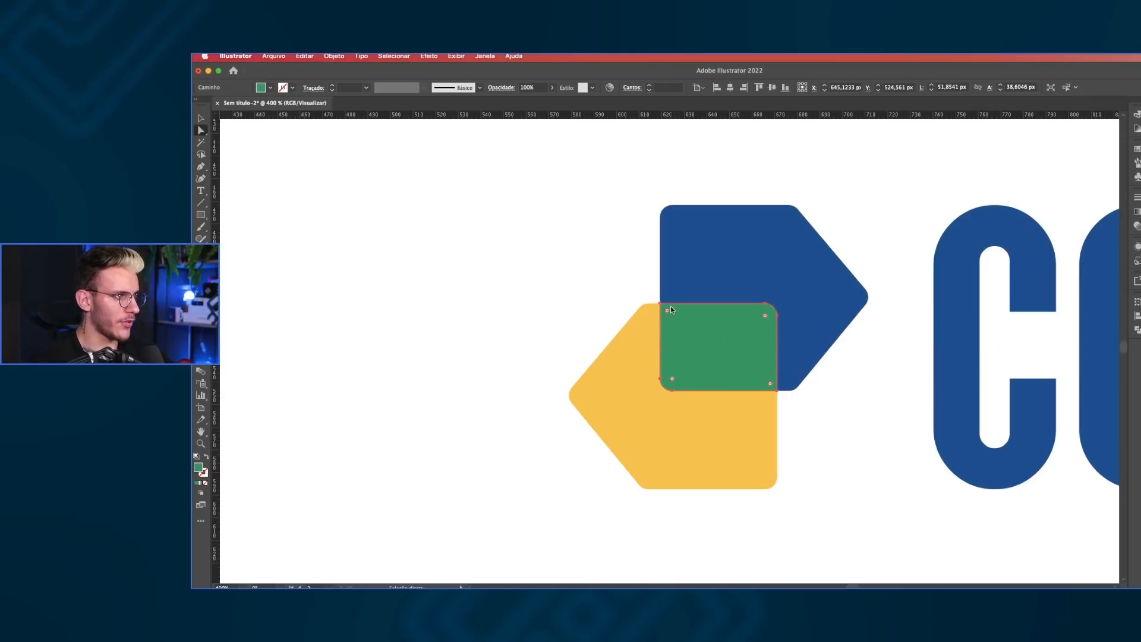
{"action": "scroll", "coordinate": [671, 321], "scroll_direction": "right", "scroll_amount": 3}
{"action": "key", "text": "v"}
{"action": "left_click", "coordinate": [700, 250]}
{"action": "left_click", "coordinate": [562, 466]}
{"action": "left_click_drag", "start_coordinate": [730, 276], "coordinate": [782, 224]}
{"action": "key", "text": "super+z"}
{"action": "left_click_drag", "start_coordinate": [663, 410], "coordinate": [565, 464]}
{"action": "key", "text": "super+z"}
{"action": "left_click_drag", "start_coordinate": [745, 277], "coordinate": [781, 228]}
{"action": "key", "text": "super+z"}
{"action": "left_click_drag", "start_coordinate": [667, 435], "coordinate": [585, 488]}
{"action": "key", "text": "super+z"}
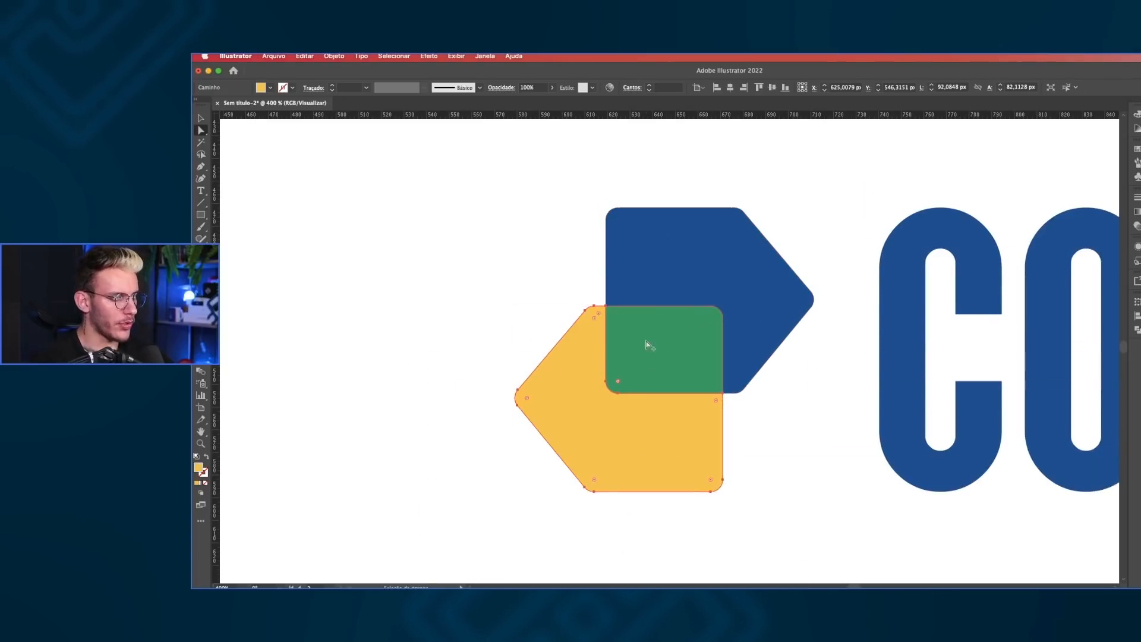
- Round the corners of the CORREIOS wordmark's letters with a 1 px radius
{"action": "scroll", "coordinate": [647, 341], "scroll_direction": "down", "scroll_amount": 2}
{"action": "left_click", "coordinate": [530, 340]}
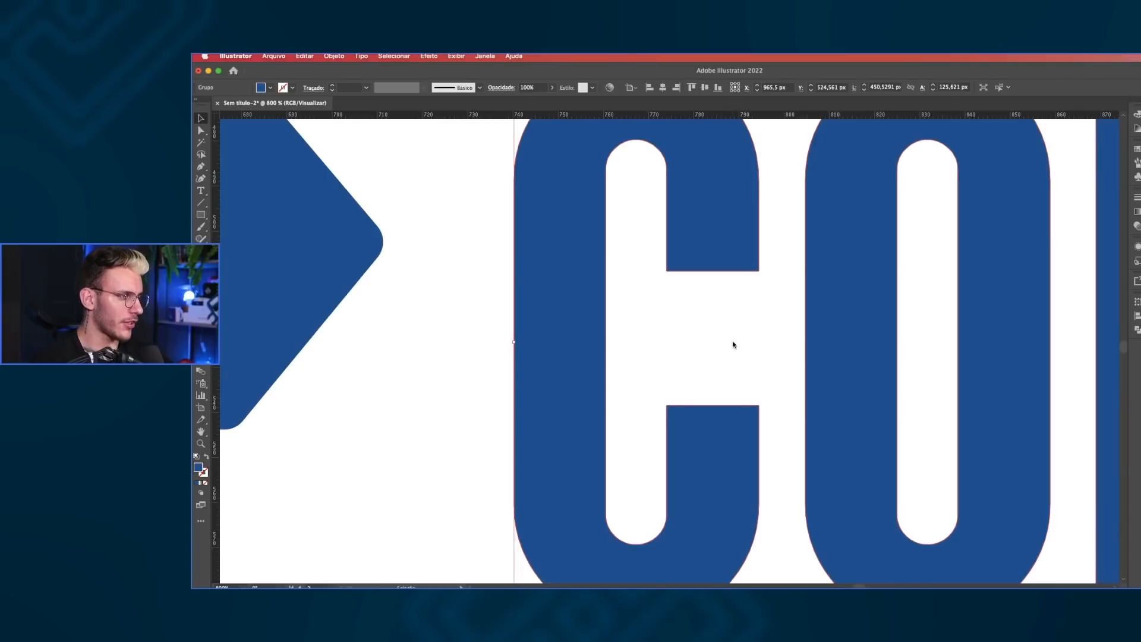
{"action": "key", "text": "a"}
{"action": "scroll", "coordinate": [743, 249], "scroll_direction": "up", "scroll_amount": 4}
{"action": "left_click_drag", "start_coordinate": [801, 309], "coordinate": [791, 285]}
{"action": "left_click", "coordinate": [666, 87]}
{"action": "type", "text": "1"}
{"action": "key", "text": "Return"}
{"action": "scroll", "coordinate": [657, 208], "scroll_direction": "down", "scroll_amount": 6}
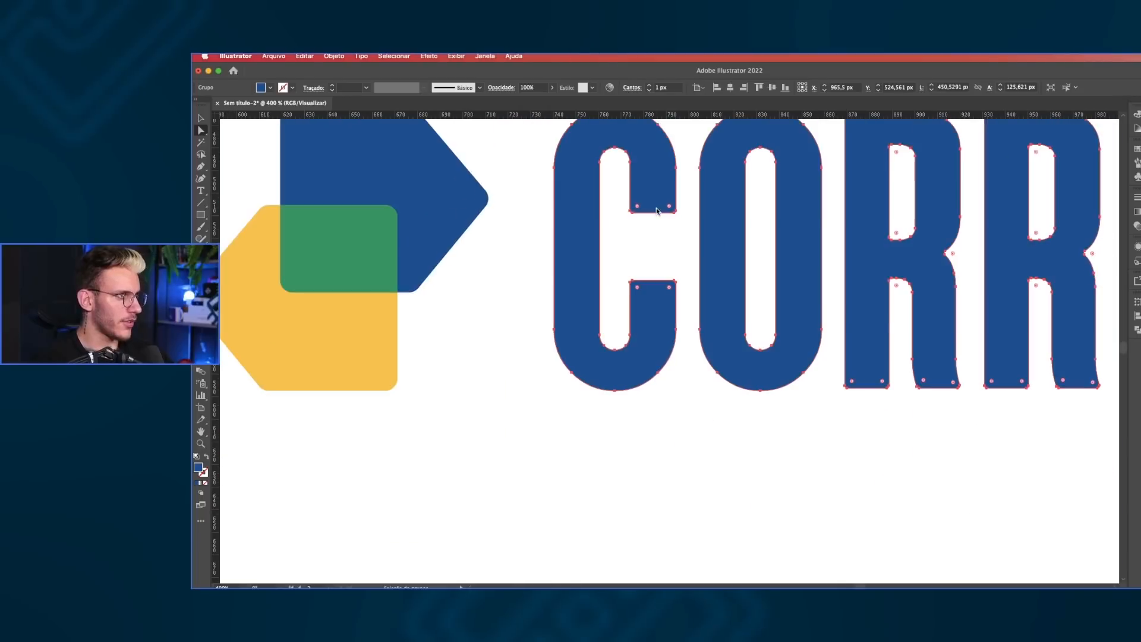
{"action": "scroll", "coordinate": [657, 210], "scroll_direction": "down", "scroll_amount": 4}
{"action": "left_click", "coordinate": [753, 390]}
{"action": "scroll", "coordinate": [691, 310], "scroll_direction": "down", "scroll_amount": 6}
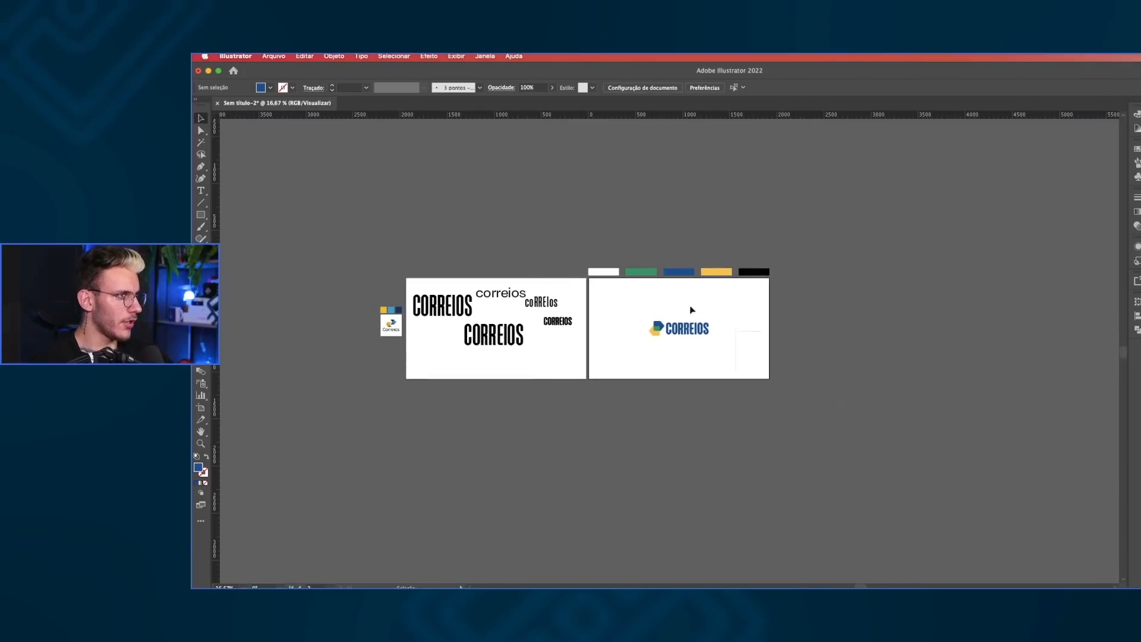
{"action": "left_click_drag", "start_coordinate": [604, 220], "coordinate": [597, 219]}
{"action": "left_click", "coordinate": [596, 222]}
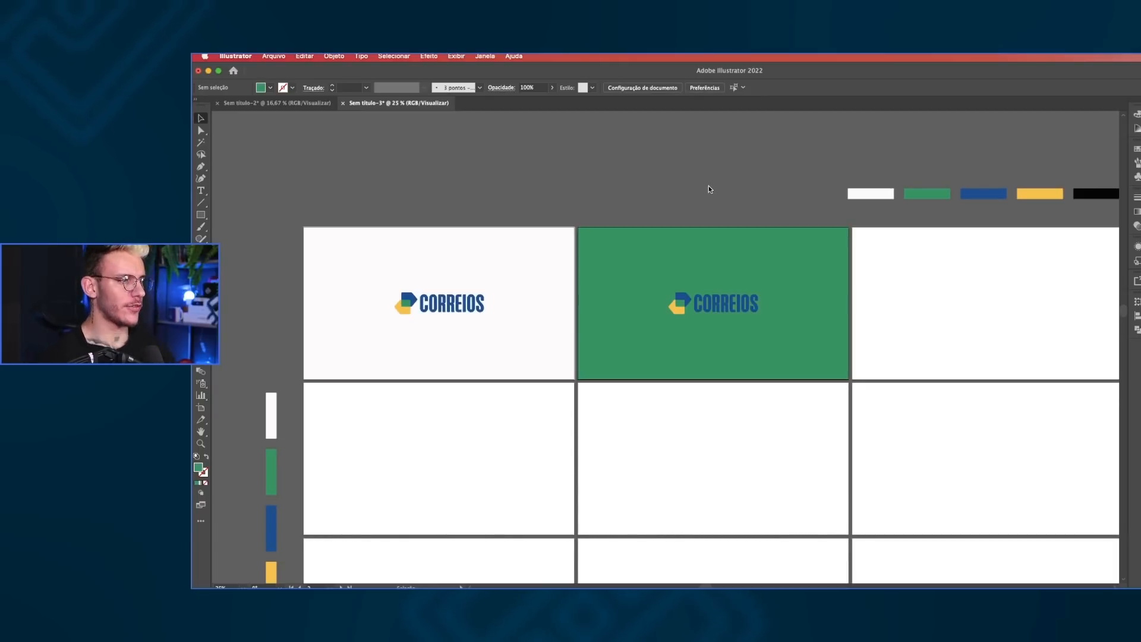
- Try filling the CORREIOS wordmark on the green artboard with the symbol's yellow
{"action": "left_click", "coordinate": [719, 303]}
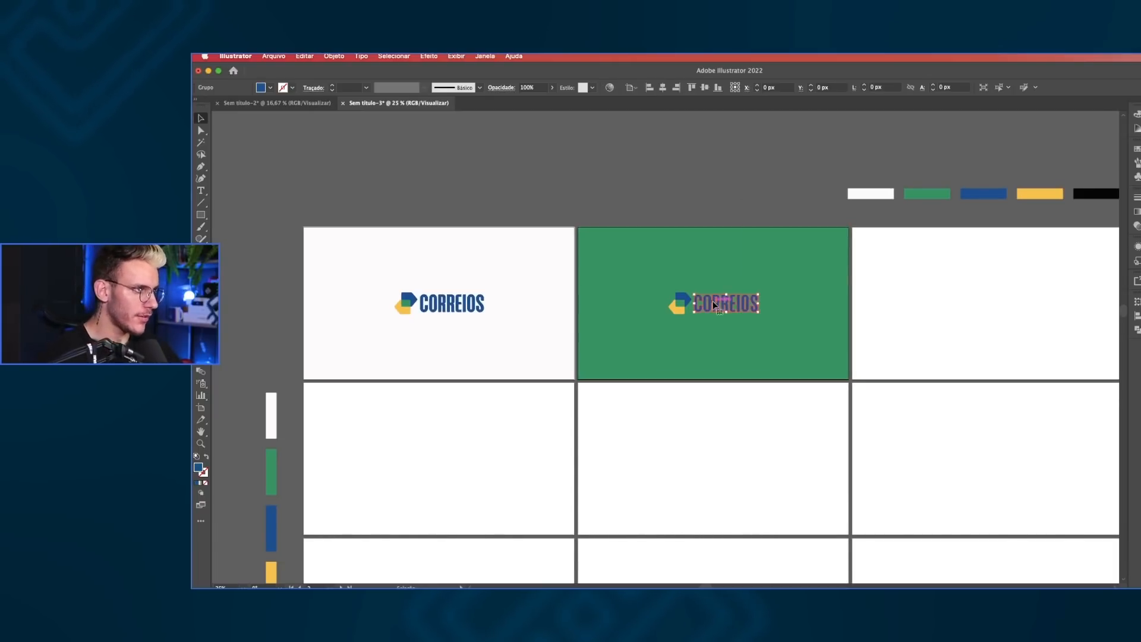
{"action": "scroll", "coordinate": [690, 309], "scroll_direction": "up", "scroll_amount": 2}
{"action": "left_click_drag", "start_coordinate": [709, 313], "coordinate": [684, 310]}
{"action": "key", "text": "i"}
{"action": "left_click", "coordinate": [612, 306]}
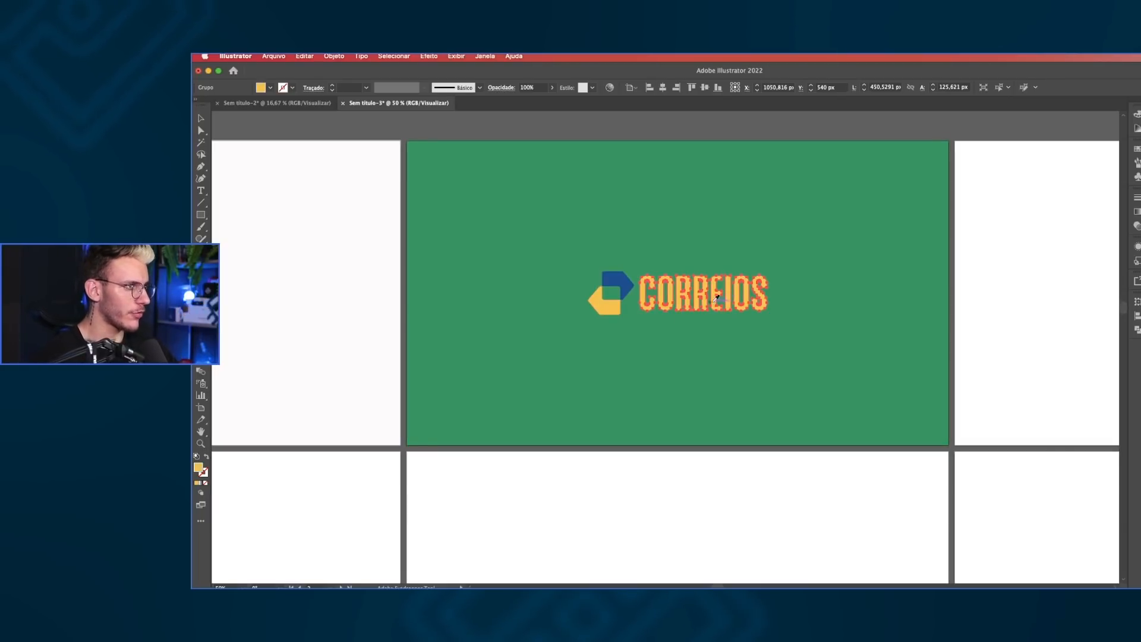
{"action": "left_click_drag", "start_coordinate": [785, 262], "coordinate": [803, 296]}
{"action": "scroll", "coordinate": [852, 274], "scroll_direction": "down", "scroll_amount": 2}
{"action": "key", "text": "v"}
{"action": "left_click", "coordinate": [818, 183]}
- Fill the CORREIOS wordmark on the green artboard with the white of the first artboard's background
{"action": "left_click", "coordinate": [787, 308]}
{"action": "key", "text": "i"}
{"action": "left_click", "coordinate": [596, 291]}
{"action": "key", "text": "v"}
{"action": "left_click", "coordinate": [791, 191]}
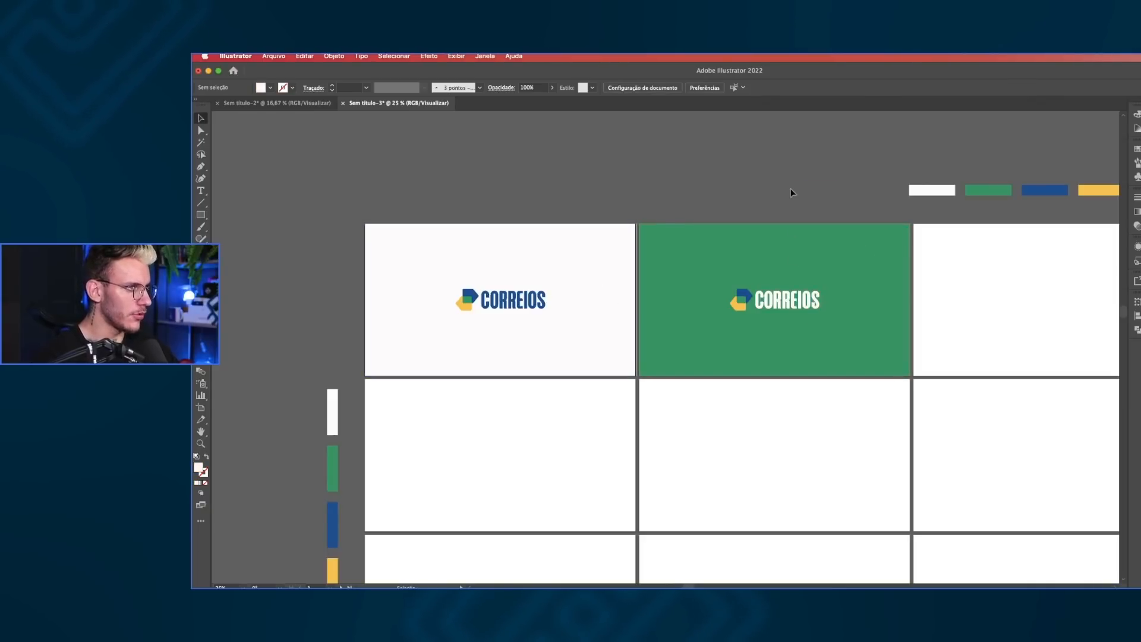
- Check how the logo's green overlap reads against the green background at several sizes
{"action": "scroll", "coordinate": [779, 258], "scroll_direction": "up", "scroll_amount": 1}
{"action": "scroll", "coordinate": [718, 330], "scroll_direction": "up", "scroll_amount": 6}
{"action": "scroll", "coordinate": [710, 321], "scroll_direction": "down", "scroll_amount": 3}
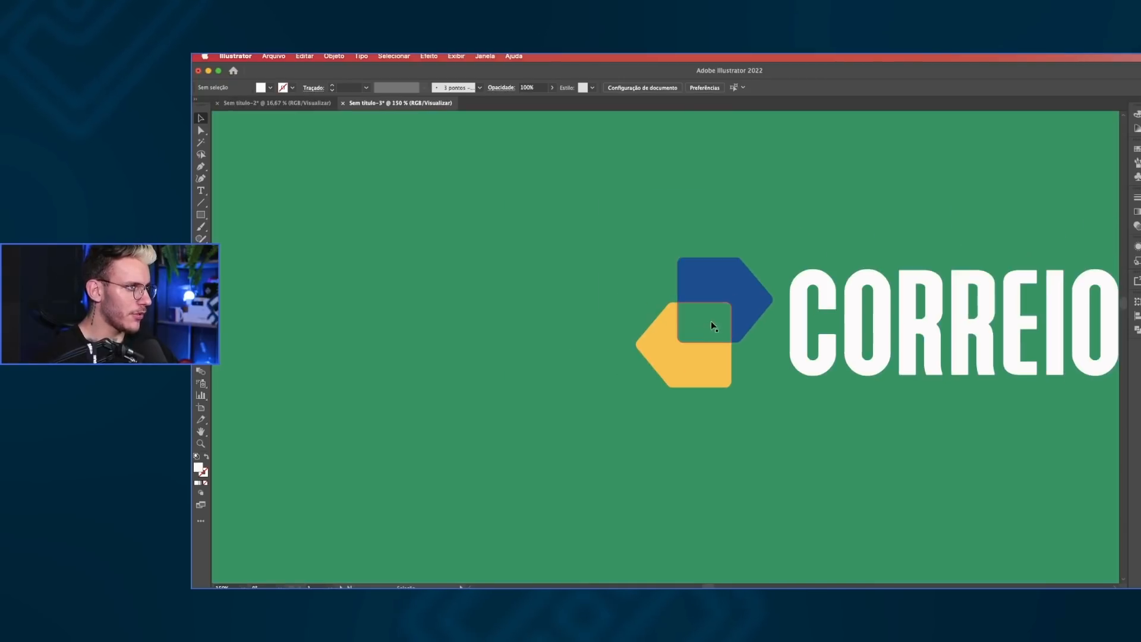
{"action": "scroll", "coordinate": [711, 320], "scroll_direction": "down", "scroll_amount": 1}
{"action": "left_click_drag", "start_coordinate": [710, 320], "coordinate": [581, 326]}
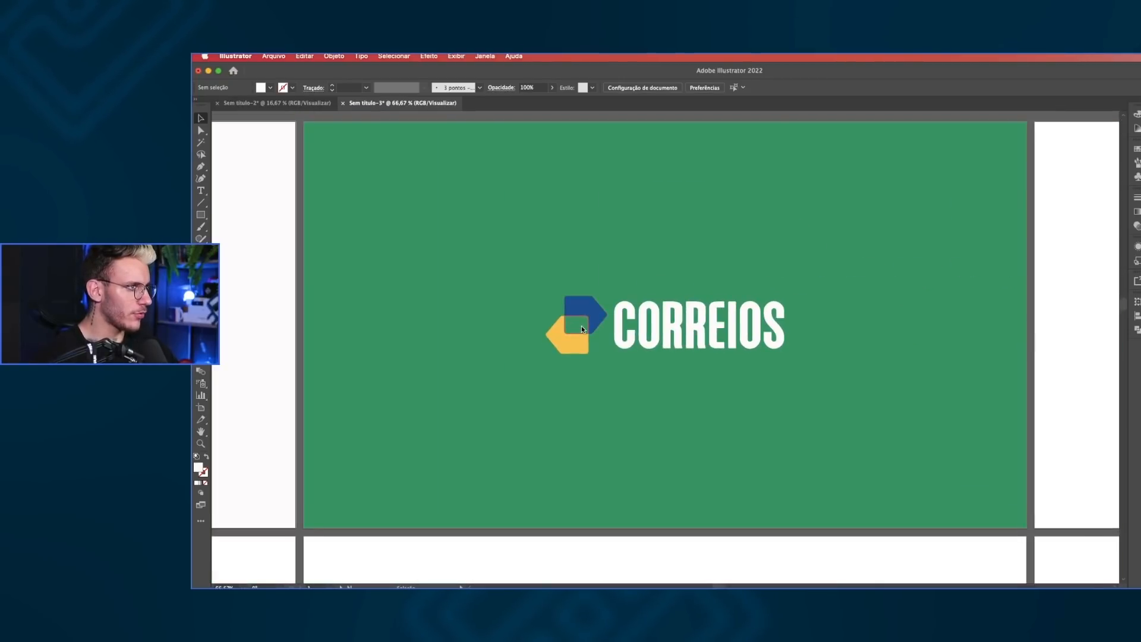
{"action": "scroll", "coordinate": [582, 328], "scroll_direction": "down", "scroll_amount": 1}
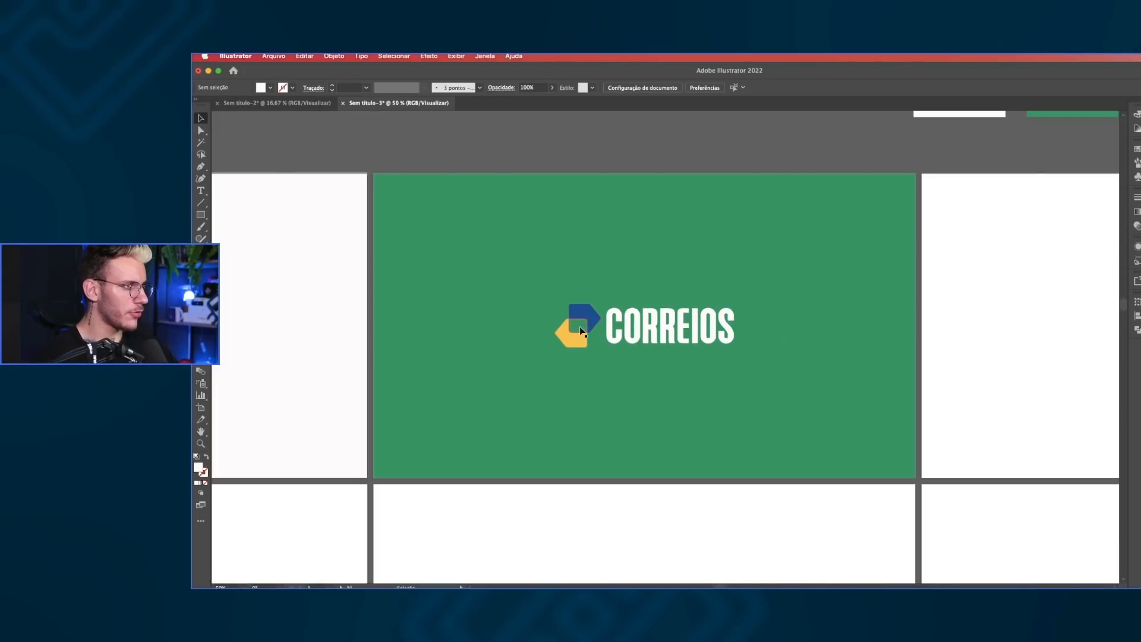
{"action": "scroll", "coordinate": [580, 327], "scroll_direction": "up", "scroll_amount": 3}
{"action": "scroll", "coordinate": [580, 326], "scroll_direction": "down", "scroll_amount": 4}
{"action": "scroll", "coordinate": [580, 326], "scroll_direction": "up", "scroll_amount": 1}
{"action": "scroll", "coordinate": [580, 326], "scroll_direction": "down", "scroll_amount": 3}
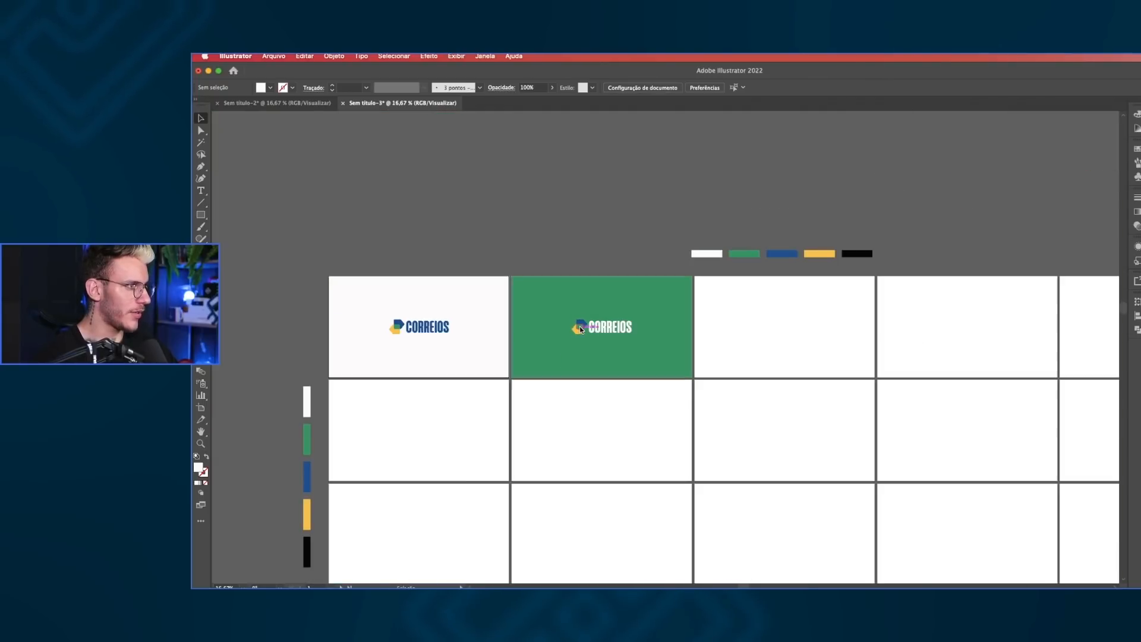
{"action": "scroll", "coordinate": [631, 324], "scroll_direction": "up", "scroll_amount": 1}
- Copy the green background and its logo to the third artboard and fill the copied background with the palette's blue
{"action": "left_click", "coordinate": [628, 378]}
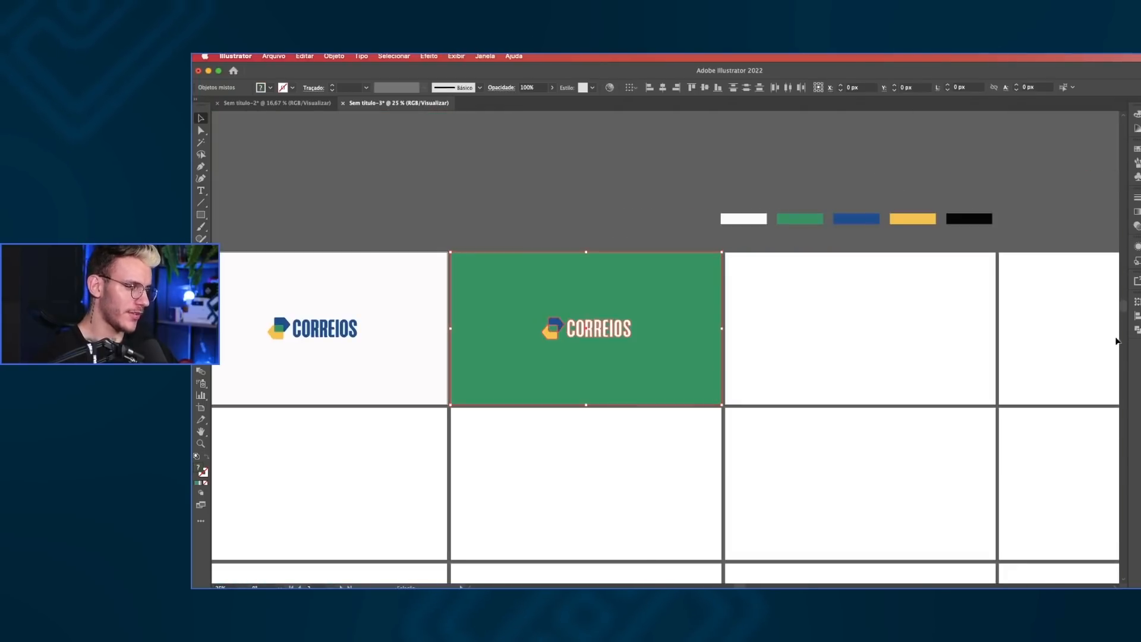
{"action": "left_click", "coordinate": [901, 342]}
{"action": "key", "text": "super+f"}
{"action": "scroll", "coordinate": [896, 330], "scroll_direction": "right", "scroll_amount": 1}
{"action": "left_click", "coordinate": [924, 284]}
{"action": "key", "text": "i"}
{"action": "left_click", "coordinate": [811, 218]}
{"action": "key", "text": "v"}
- Try filling the symbol's blue arrow on the blue artboard with the wordmark's white, undoing the change
{"action": "scroll", "coordinate": [809, 325], "scroll_direction": "up", "scroll_amount": 1}
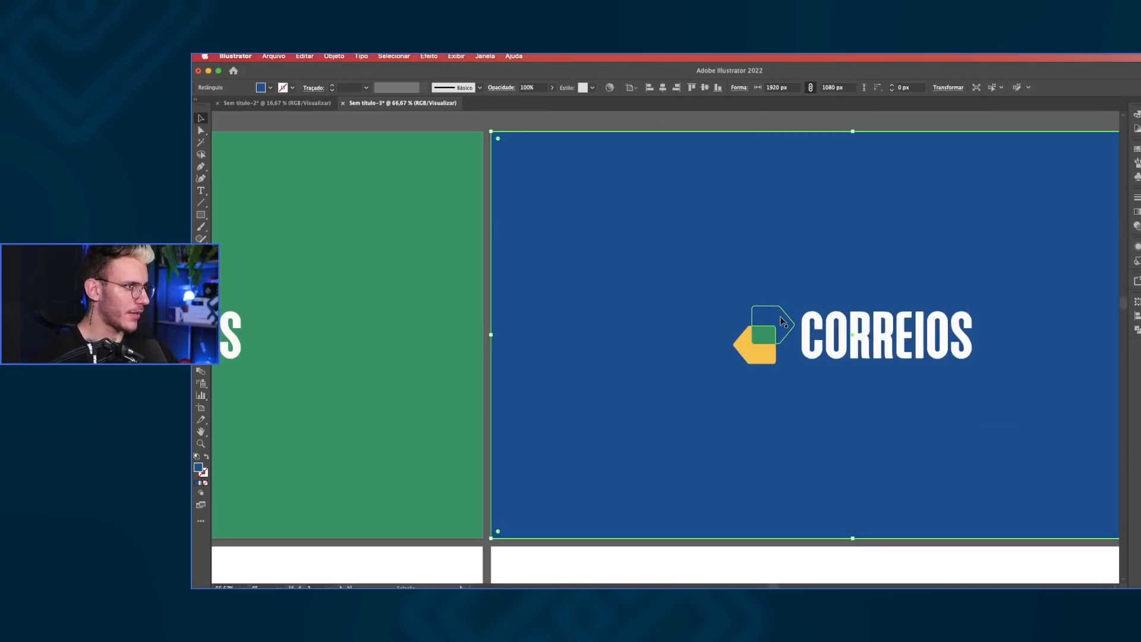
{"action": "scroll", "coordinate": [780, 317], "scroll_direction": "down", "scroll_amount": 1}
{"action": "key", "text": "a"}
{"action": "left_click", "coordinate": [800, 321]}
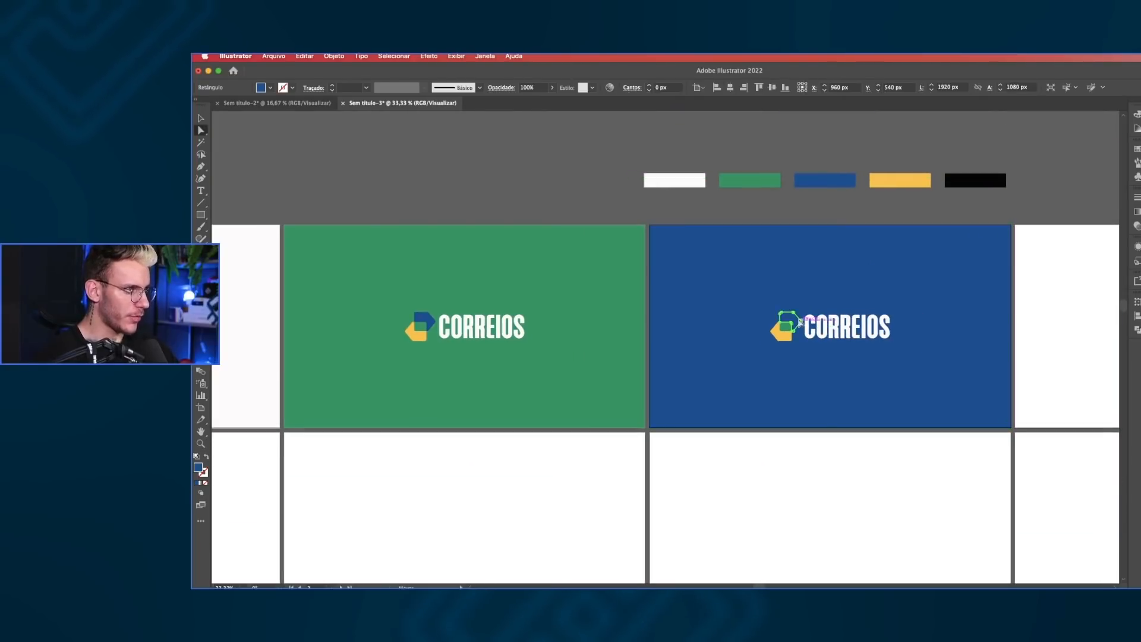
{"action": "key", "text": "i"}
{"action": "left_click", "coordinate": [834, 324]}
{"action": "key", "text": "v"}
{"action": "scroll", "coordinate": [834, 324], "scroll_direction": "up", "scroll_amount": 1}
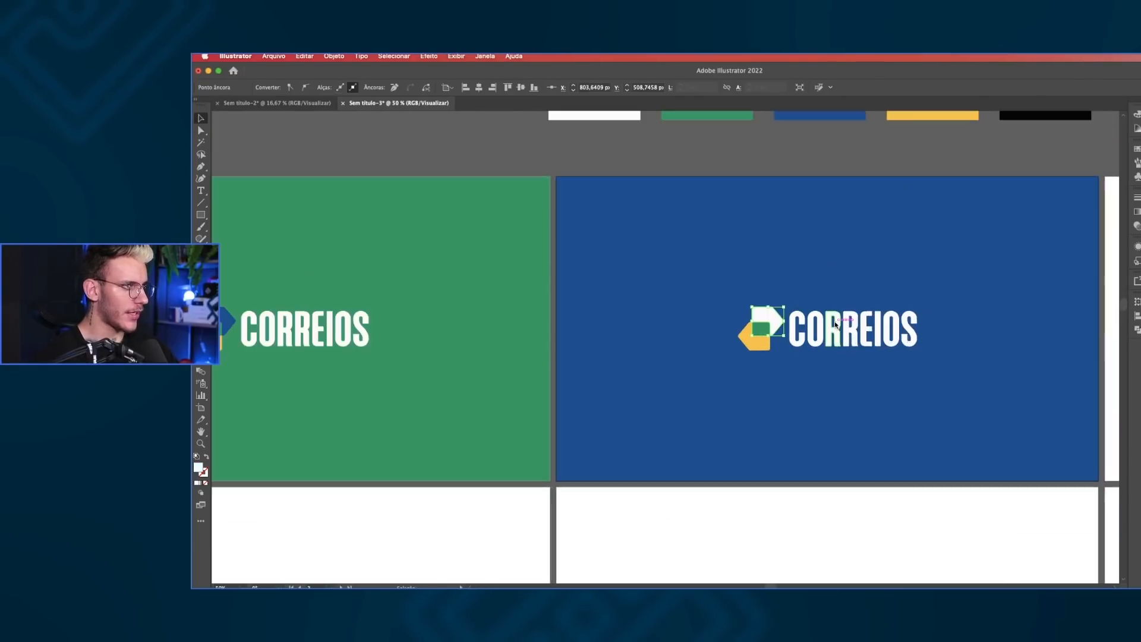
{"action": "key", "text": "cmd+z"}
- Select the blue background rectangle behind the logo on the third artboard
{"action": "scroll", "coordinate": [832, 315], "scroll_direction": "down", "scroll_amount": 2}
{"action": "left_click_drag", "start_coordinate": [831, 310], "coordinate": [853, 309]}
{"action": "left_click", "coordinate": [872, 295]}
{"action": "left_click", "coordinate": [864, 327]}
{"action": "key", "text": "i"}
{"action": "left_click", "coordinate": [875, 297]}
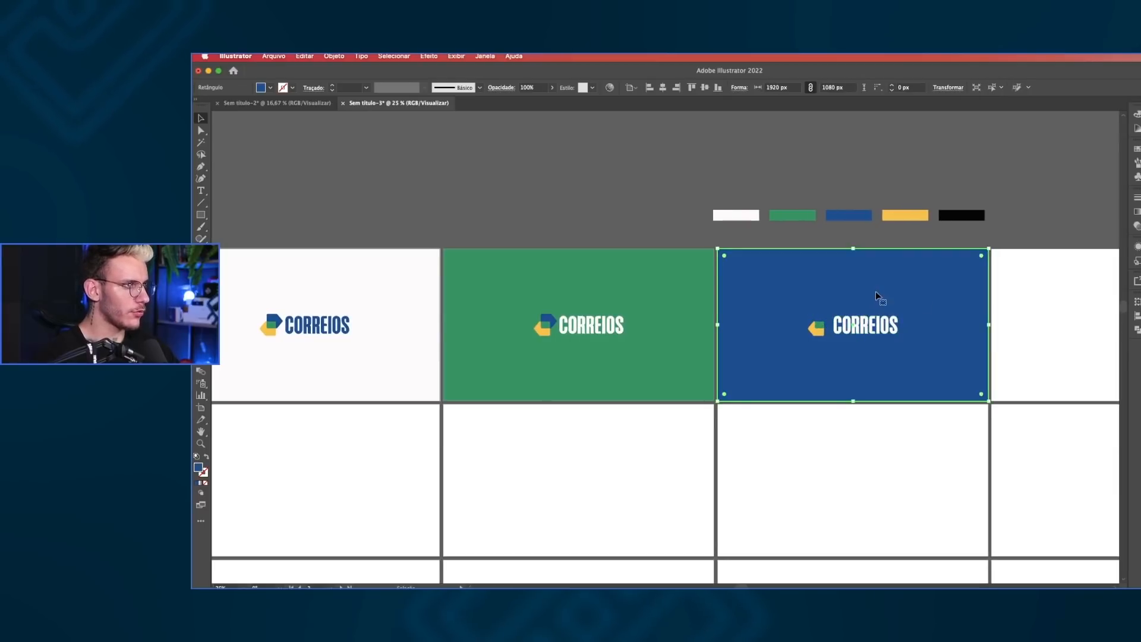
{"action": "scroll", "coordinate": [875, 296], "scroll_direction": "left", "scroll_amount": 3}
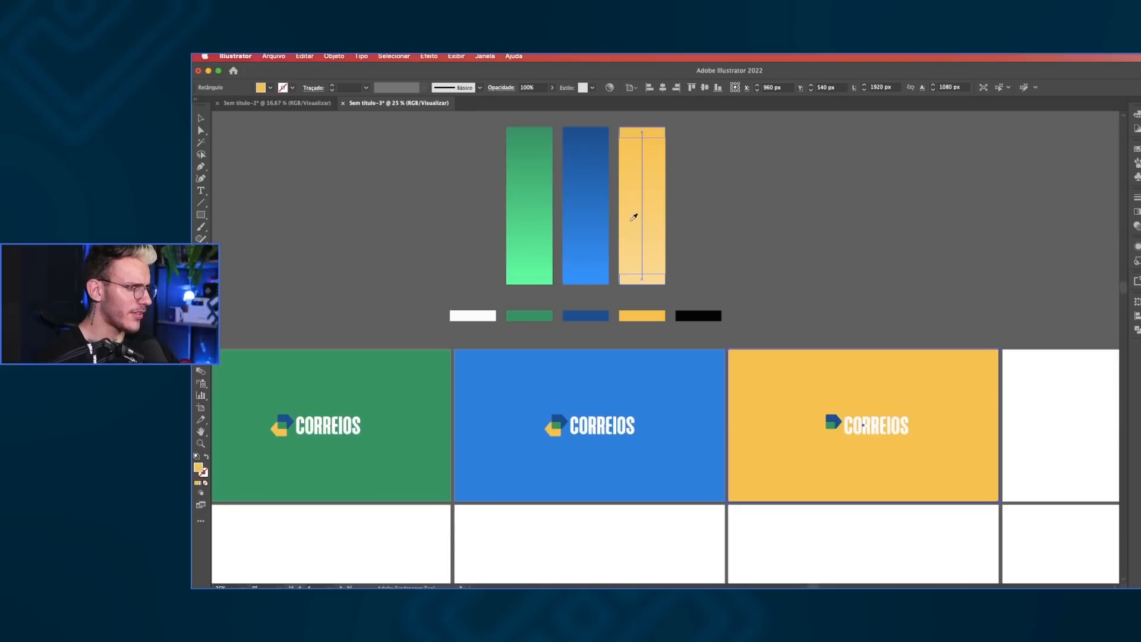
- Try darkening the fill of the yellow artboard's background rectangle, undoing the change
{"action": "scroll", "coordinate": [826, 240], "scroll_direction": "down", "scroll_amount": 1}
{"action": "left_click", "coordinate": [726, 296]}
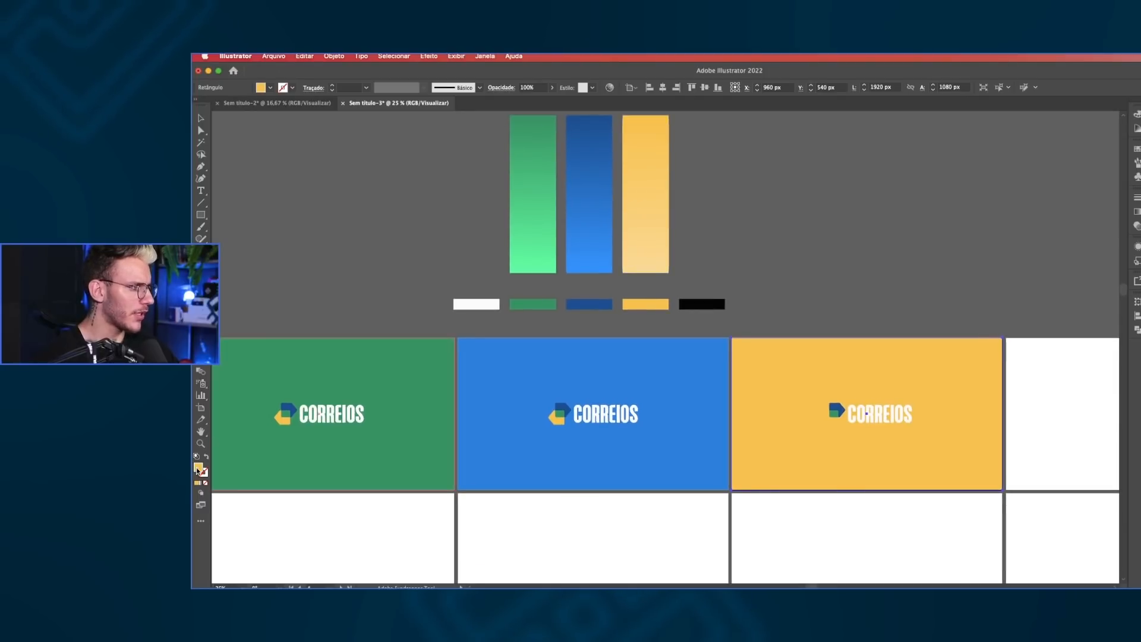
{"action": "double_click", "coordinate": [198, 468]}
{"action": "left_click", "coordinate": [835, 191]}
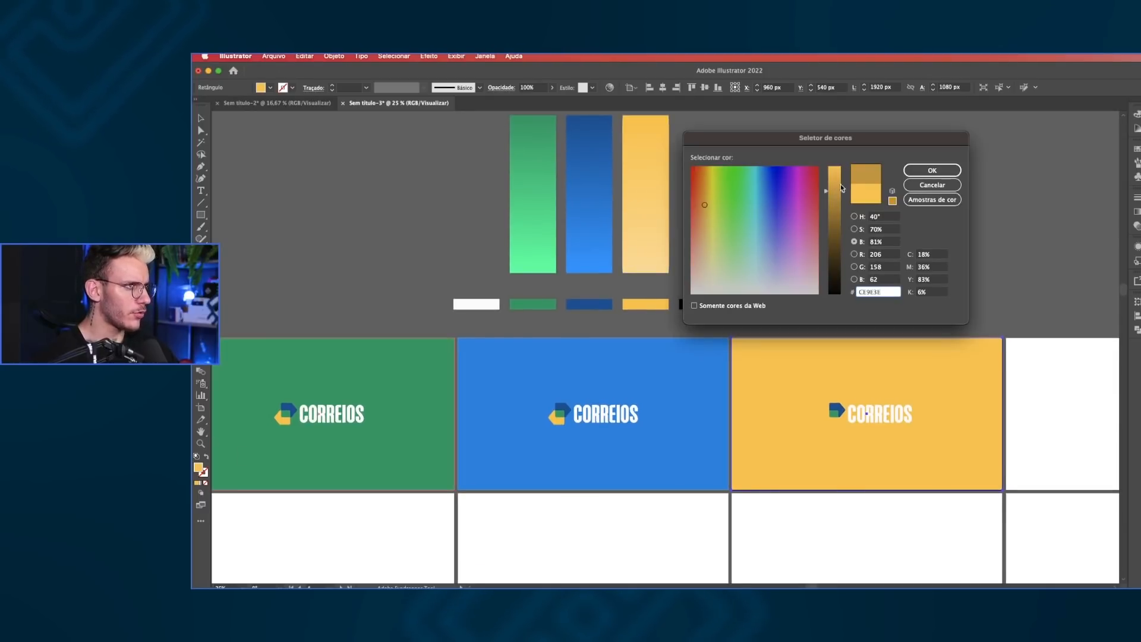
{"action": "left_click", "coordinate": [925, 171]}
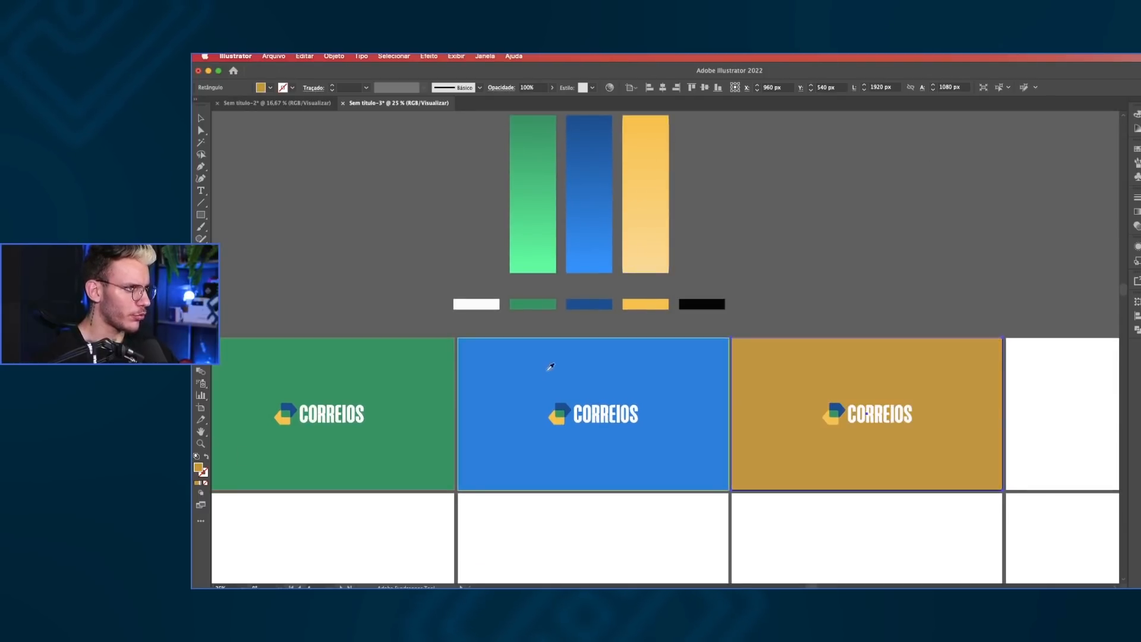
{"action": "key", "text": "super+z"}
{"action": "double_click", "coordinate": [197, 464]}
{"action": "left_click", "coordinate": [854, 228]}
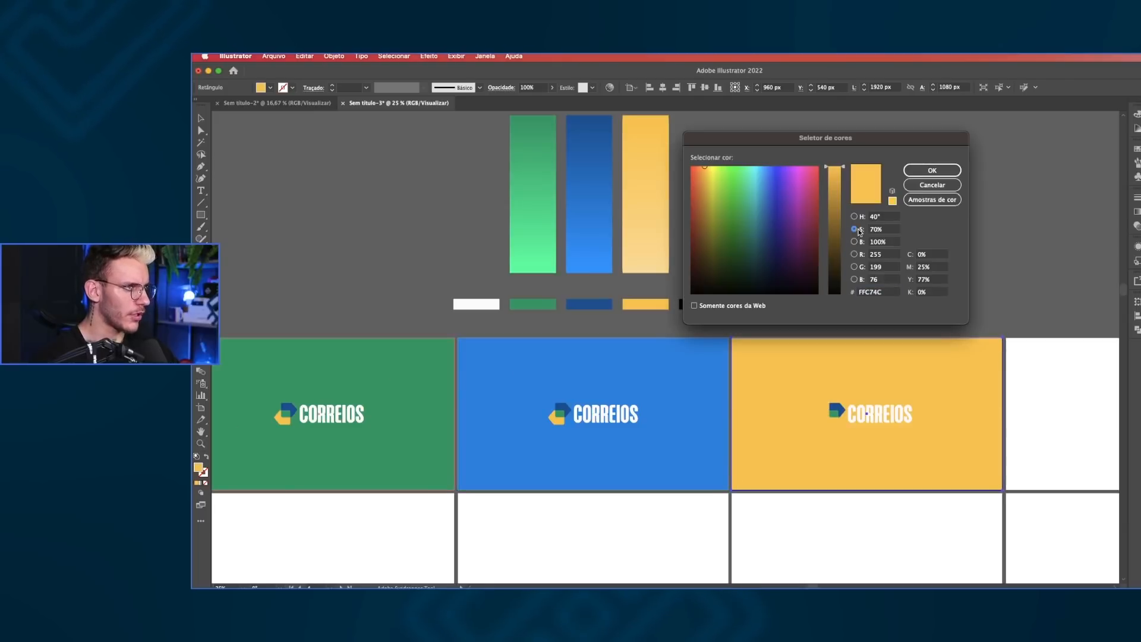
{"action": "left_click", "coordinate": [853, 241]}
- Fill the CORREIOS wordmark on the yellow artboard with the symbol's blue
{"action": "scroll", "coordinate": [708, 218], "scroll_direction": "down", "scroll_amount": 1}
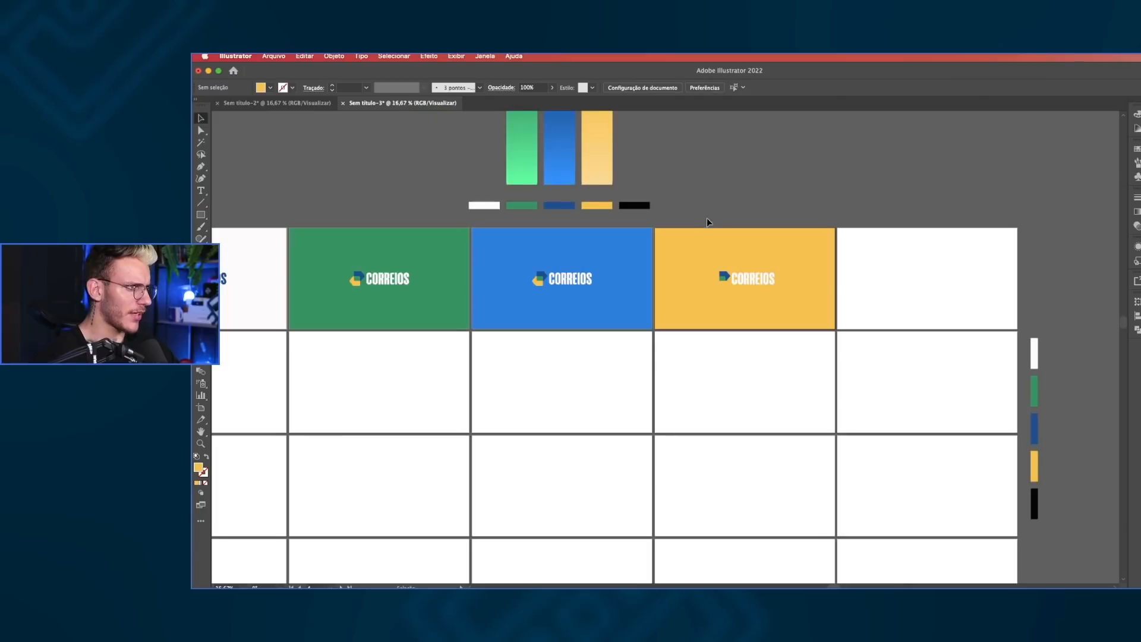
{"action": "left_click_drag", "start_coordinate": [746, 228], "coordinate": [802, 251]}
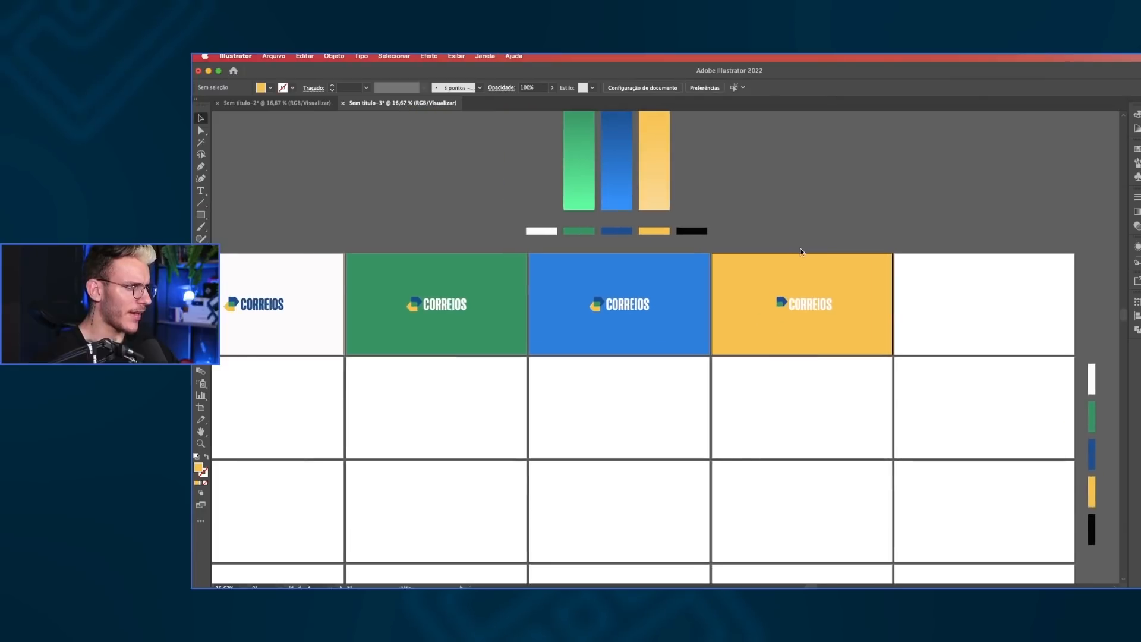
{"action": "scroll", "coordinate": [803, 275], "scroll_direction": "up", "scroll_amount": 1}
{"action": "left_click", "coordinate": [803, 315]}
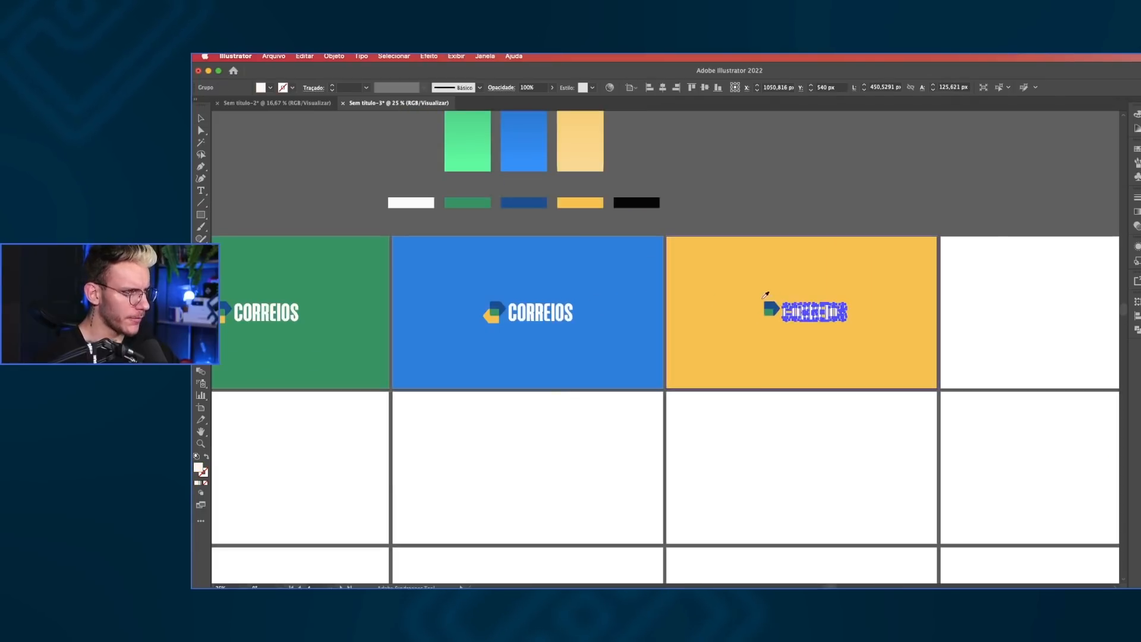
{"action": "scroll", "coordinate": [766, 304], "scroll_direction": "up", "scroll_amount": 3}
{"action": "left_click", "coordinate": [764, 340]}
{"action": "left_click_drag", "start_coordinate": [912, 253], "coordinate": [850, 244]}
{"action": "left_click", "coordinate": [878, 244]}
- Fill the symbol's yellow arrow on the yellow artboard with the white of the blue artboard's wordmark
{"action": "key", "text": "a"}
{"action": "scroll", "coordinate": [875, 252], "scroll_direction": "up", "scroll_amount": 6}
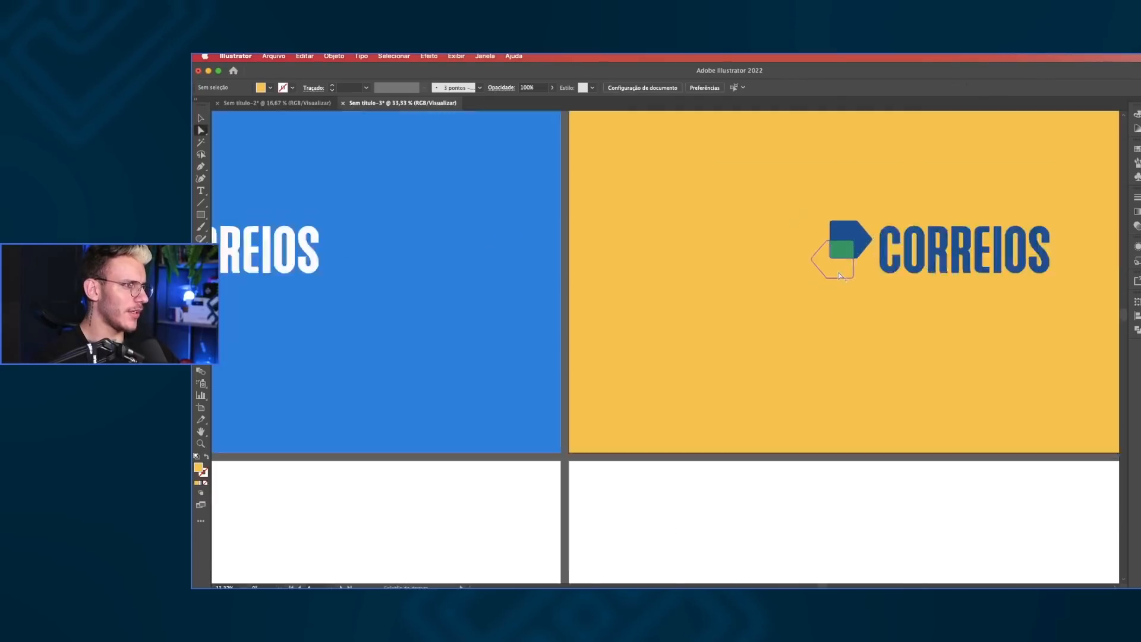
{"action": "left_click", "coordinate": [839, 275]}
{"action": "scroll", "coordinate": [840, 276], "scroll_direction": "down", "scroll_amount": 6}
{"action": "key", "text": "i"}
{"action": "left_click", "coordinate": [607, 256]}
{"action": "left_click", "coordinate": [937, 157]}
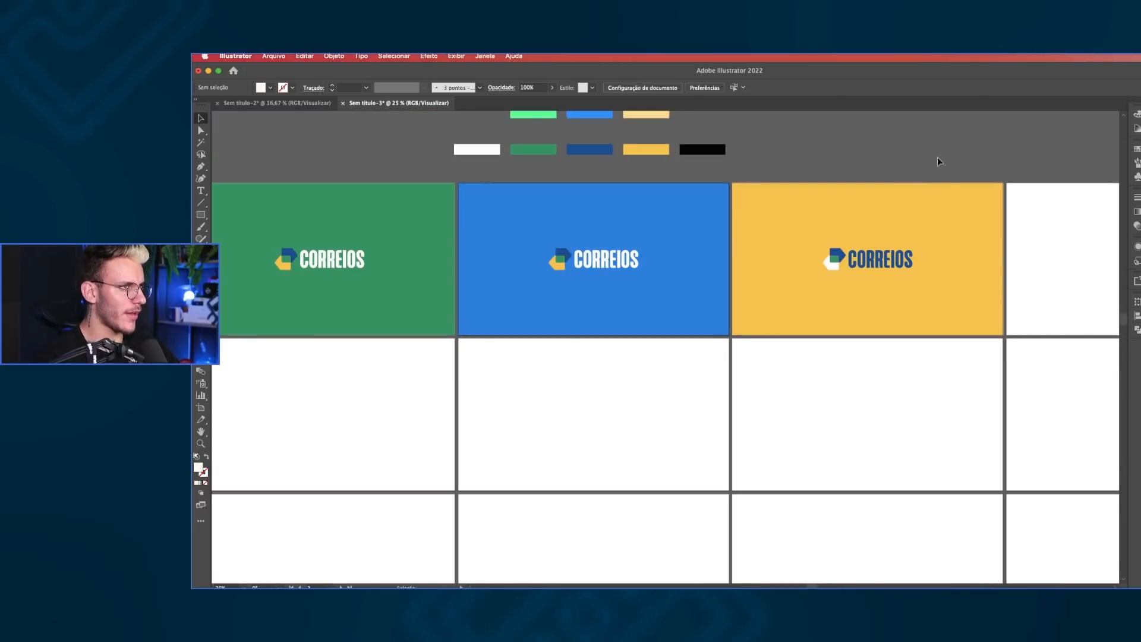
{"action": "scroll", "coordinate": [877, 250], "scroll_direction": "up", "scroll_amount": 3}
{"action": "scroll", "coordinate": [913, 247], "scroll_direction": "down", "scroll_amount": 4}
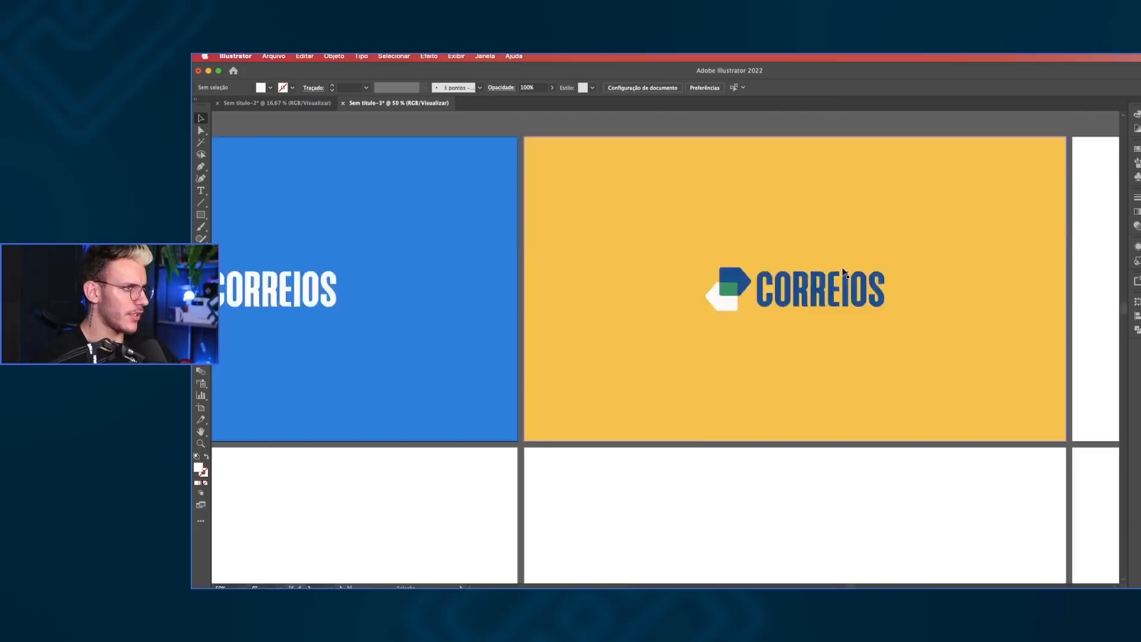
- Copy the yellow artboard's background and logo in place onto the fifth artboard of the first row
{"action": "scroll", "coordinate": [699, 276], "scroll_direction": "left", "scroll_amount": 3}
{"action": "scroll", "coordinate": [772, 196], "scroll_direction": "down", "scroll_amount": 1}
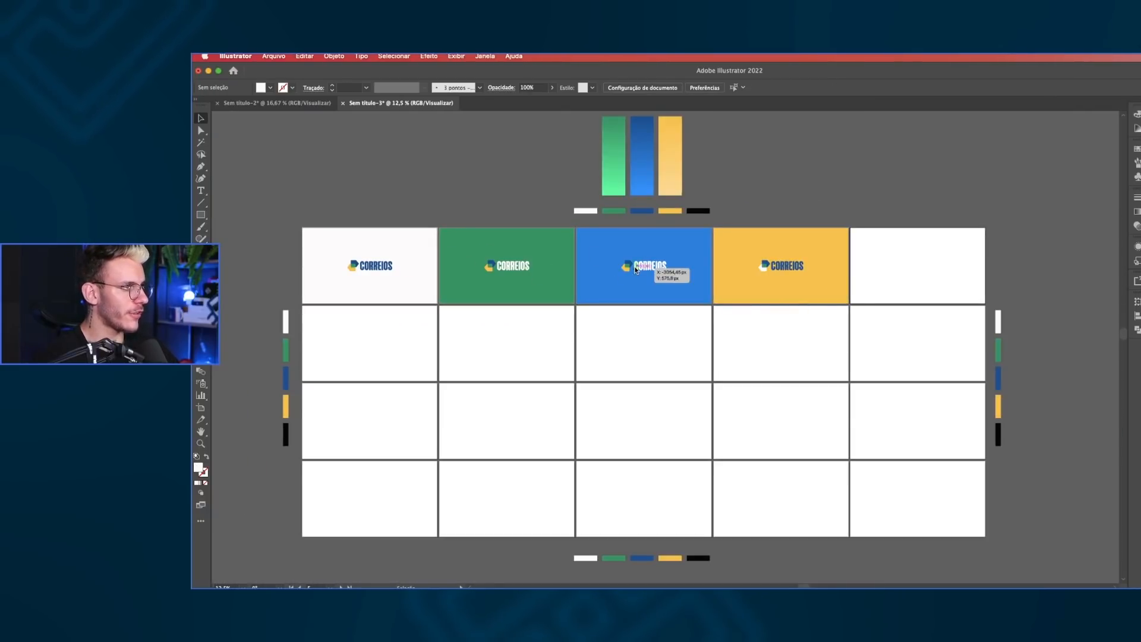
{"action": "left_click_drag", "start_coordinate": [766, 221], "coordinate": [901, 284]}
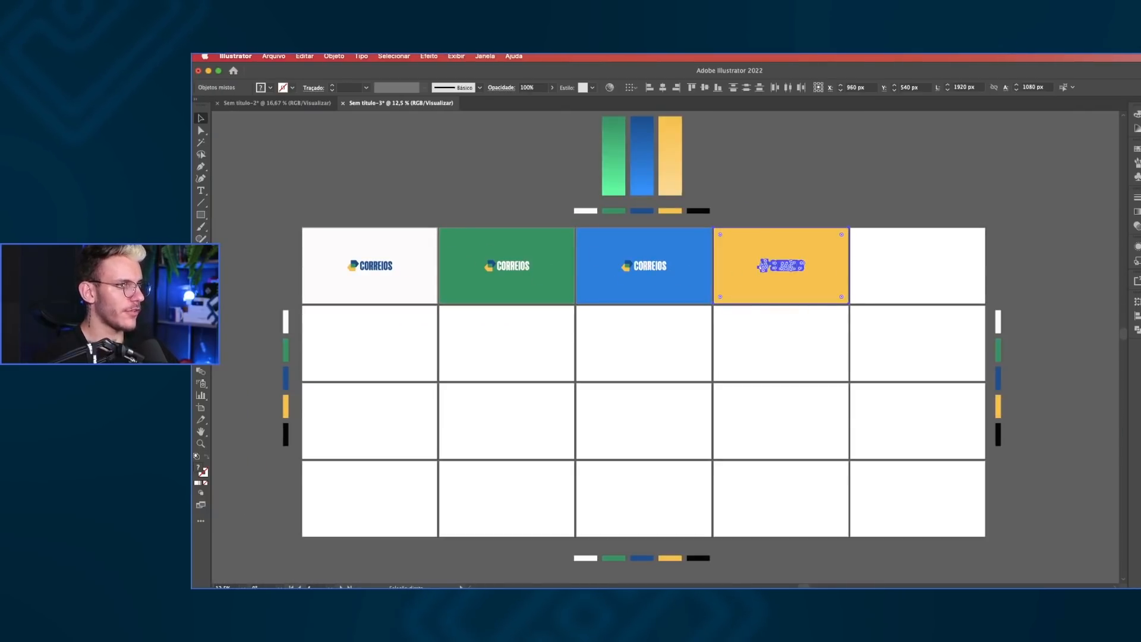
{"action": "left_click", "coordinate": [946, 258]}
{"action": "key", "text": "super+f"}
{"action": "left_click", "coordinate": [944, 216]}
- Fill the fifth artboard's background rectangle with the black swatch colour
{"action": "left_click", "coordinate": [947, 244]}
{"action": "key", "text": "i"}
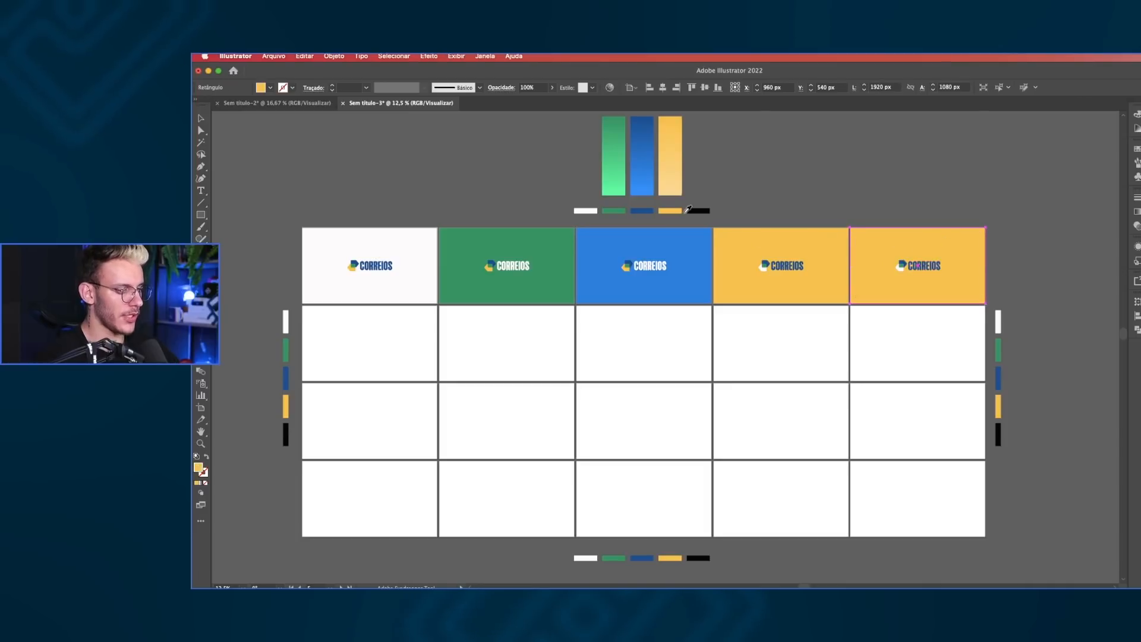
{"action": "left_click", "coordinate": [700, 210]}
- Fill the symbol's white arrow on the black artboard with the yellow artboard's background colour
{"action": "scroll", "coordinate": [907, 255], "scroll_direction": "up", "scroll_amount": 2}
{"action": "key", "text": "a"}
{"action": "left_click", "coordinate": [895, 281]}
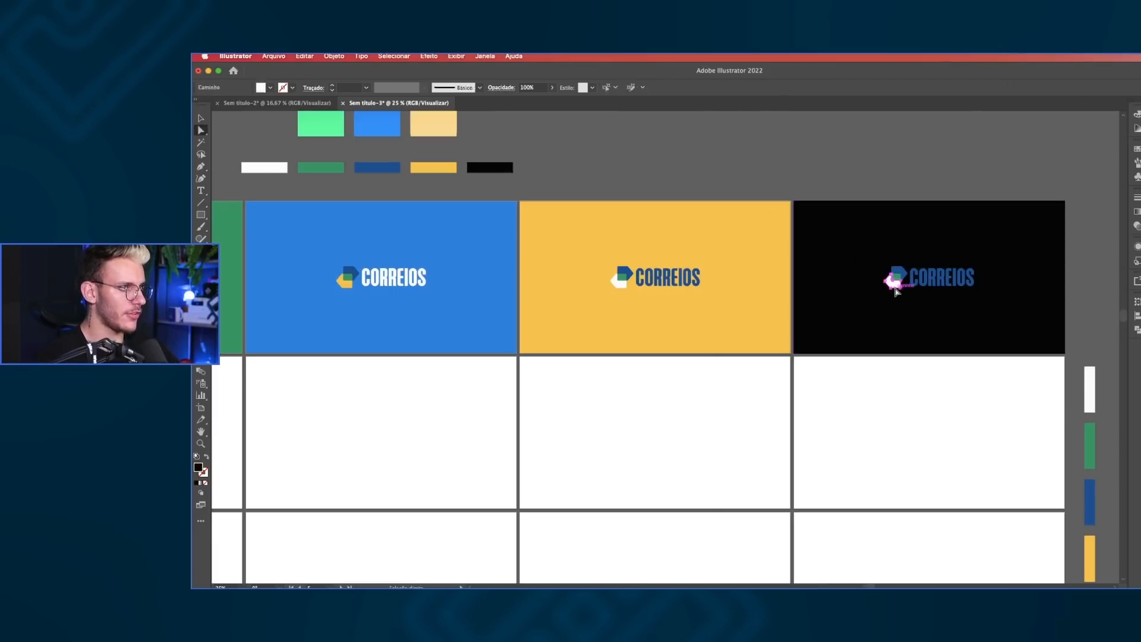
{"action": "key", "text": "i"}
{"action": "left_click", "coordinate": [748, 291]}
- Fill the CORREIOS wordmark on the black artboard with the white of the yellow artboard's arrow
{"action": "key", "text": "v"}
{"action": "left_click", "coordinate": [948, 276]}
{"action": "key", "text": "i"}
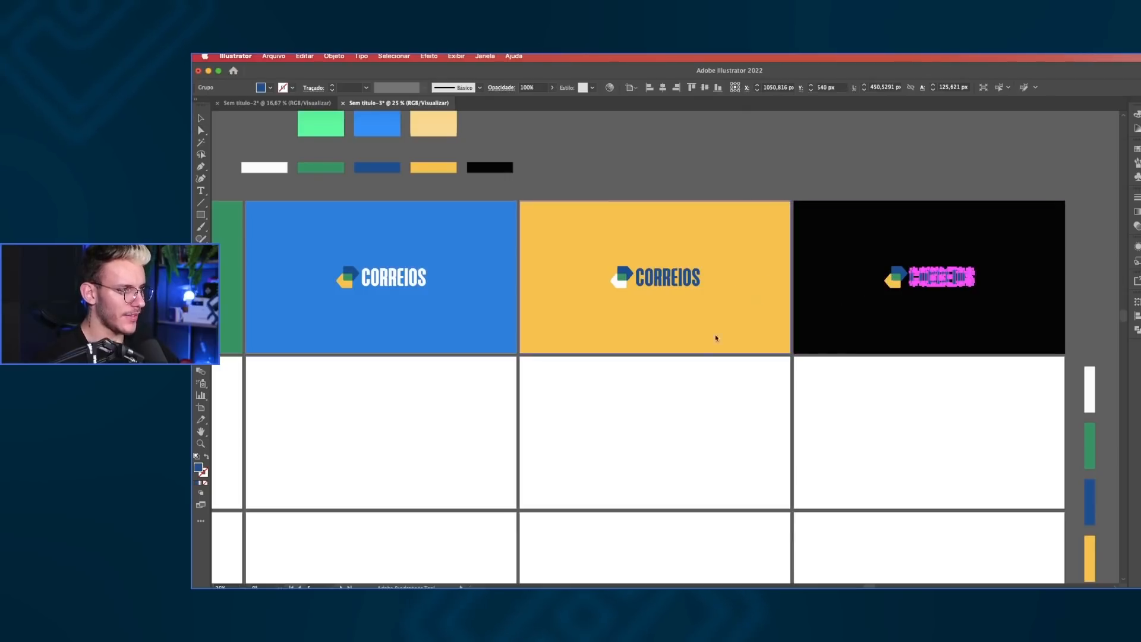
{"action": "scroll", "coordinate": [618, 288], "scroll_direction": "up", "scroll_amount": 3}
{"action": "left_click", "coordinate": [618, 287]}
{"action": "key", "text": "v"}
{"action": "scroll", "coordinate": [619, 285], "scroll_direction": "down", "scroll_amount": 4}
{"action": "left_click", "coordinate": [864, 212]}
{"action": "scroll", "coordinate": [869, 270], "scroll_direction": "up", "scroll_amount": 1}
{"action": "scroll", "coordinate": [870, 270], "scroll_direction": "up", "scroll_amount": 3}
{"action": "key", "text": "t"}
{"action": "left_click", "coordinate": [882, 317]}
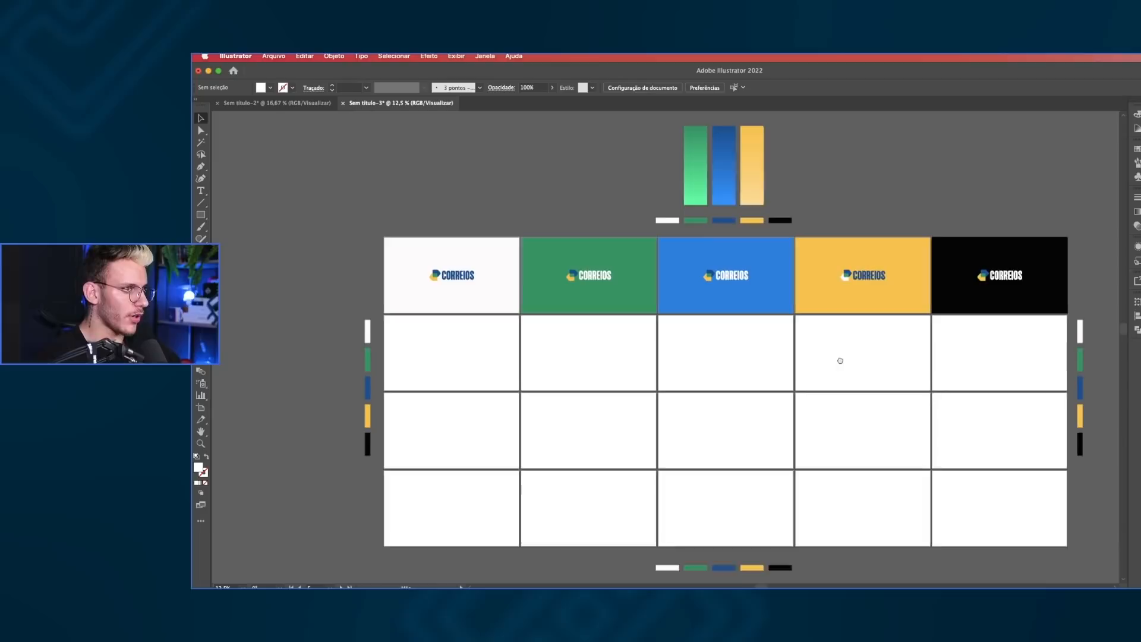
{"action": "scroll", "coordinate": [840, 361], "scroll_direction": "down", "scroll_amount": 1}
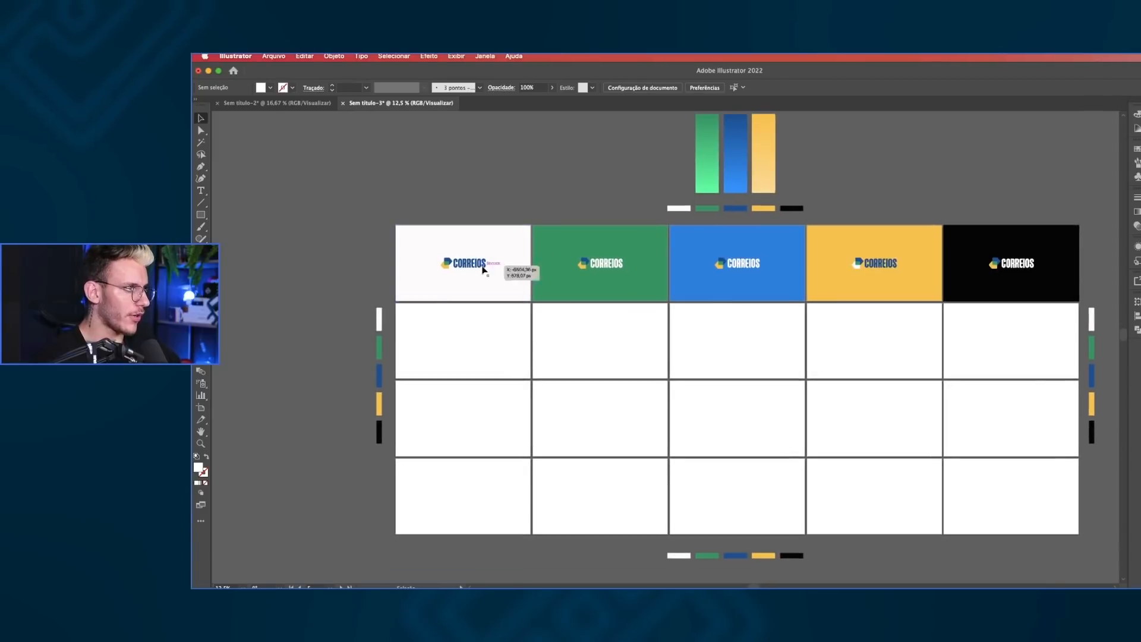
- Create bare, rounded-square and circular symbol versions on the second row's first artboard and copy the set across the row
{"action": "left_click", "coordinate": [442, 266]}
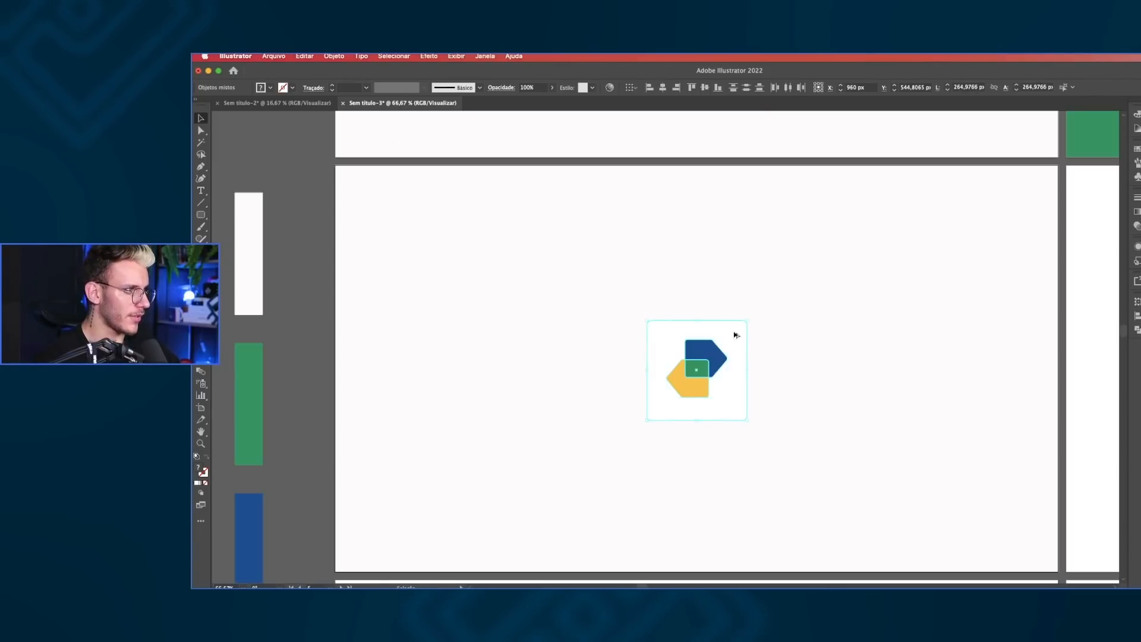
{"action": "left_click_drag", "start_coordinate": [734, 331], "coordinate": [580, 333]}
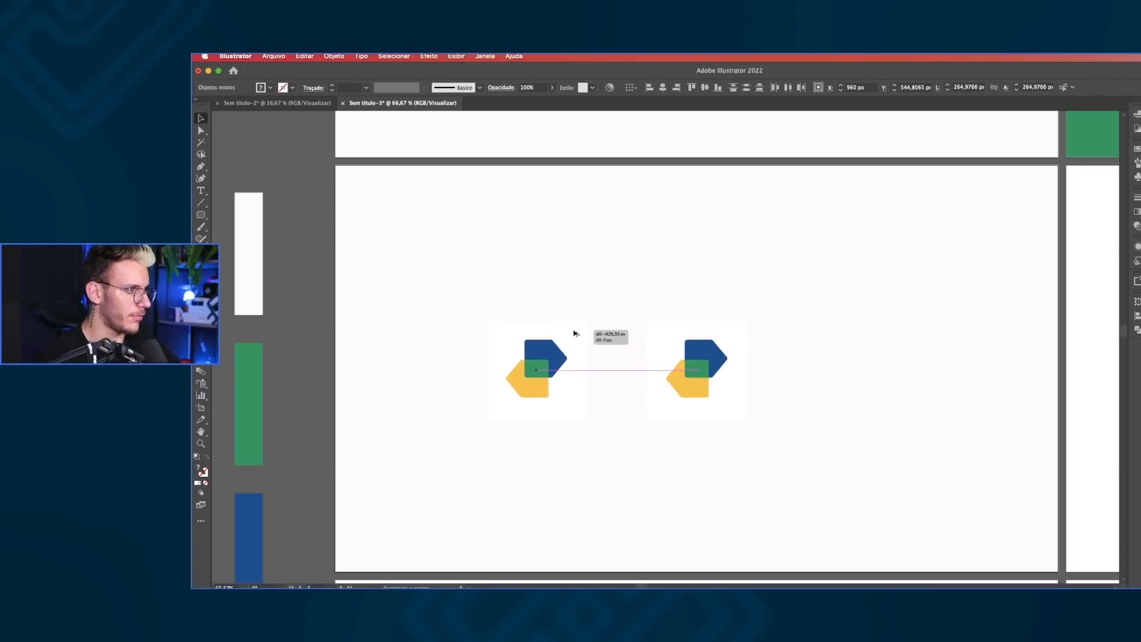
{"action": "key", "text": "a"}
{"action": "left_click", "coordinate": [655, 331]}
{"action": "key", "text": "v"}
{"action": "left_click", "coordinate": [628, 317]}
{"action": "left_click", "coordinate": [664, 337]}
{"action": "left_click", "coordinate": [705, 361], "text": "shift"}
{"action": "left_click_drag", "start_coordinate": [724, 360], "coordinate": [882, 360]}
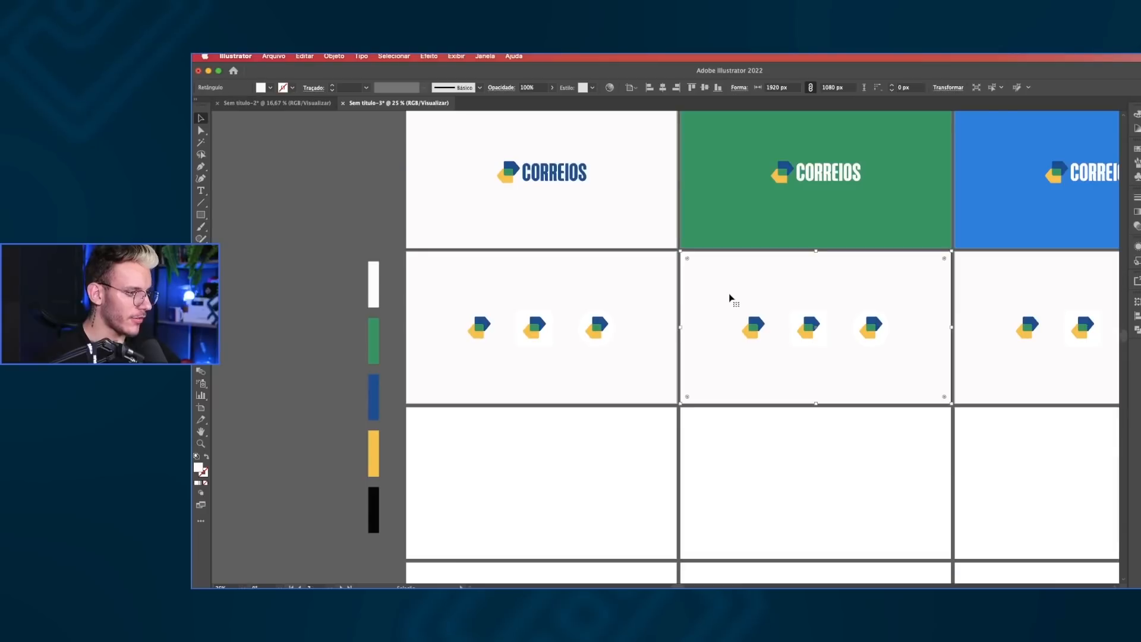
- Try filling the second-row backgrounds with the green, blue and yellow of the artboards above them
{"action": "left_click", "coordinate": [739, 230]}
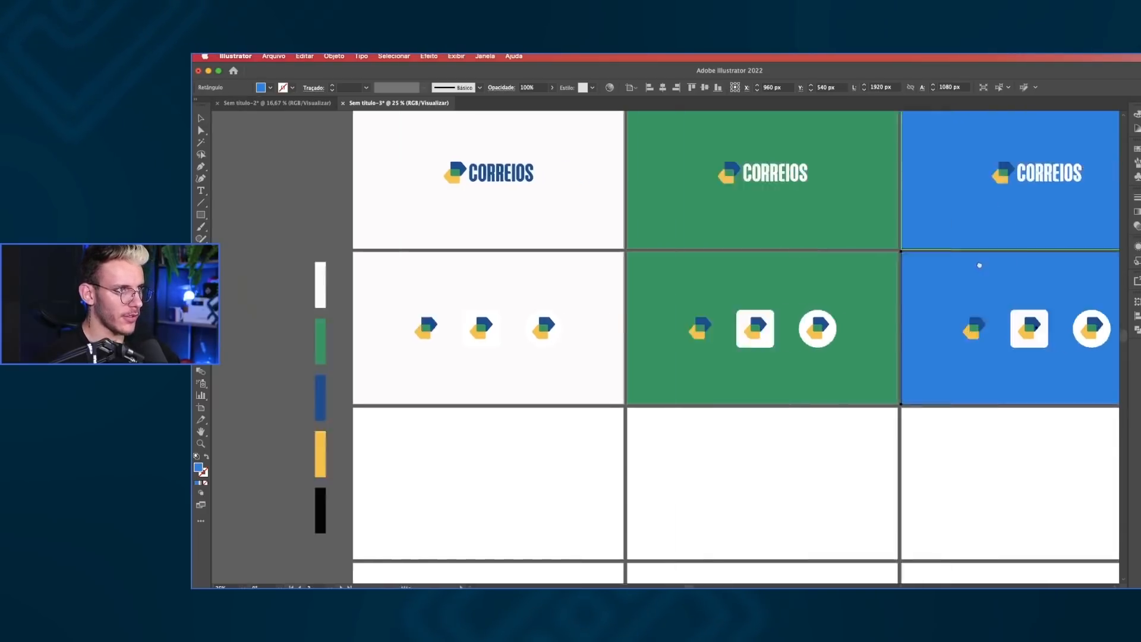
{"action": "scroll", "coordinate": [975, 262], "scroll_direction": "right", "scroll_amount": 10}
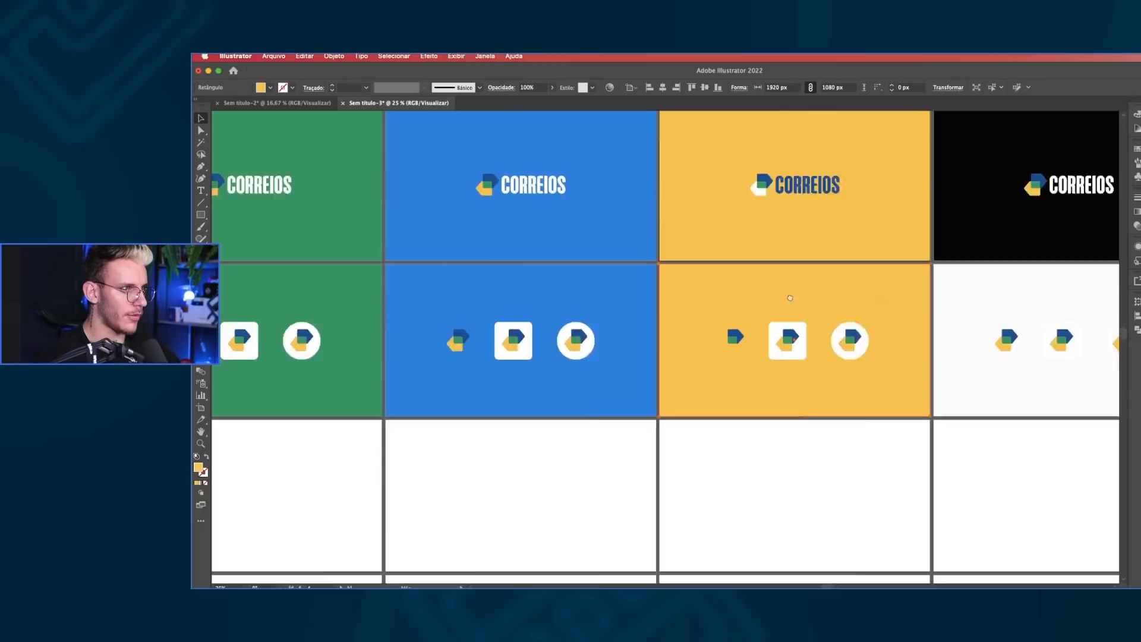
{"action": "scroll", "coordinate": [889, 303], "scroll_direction": "right", "scroll_amount": 5}
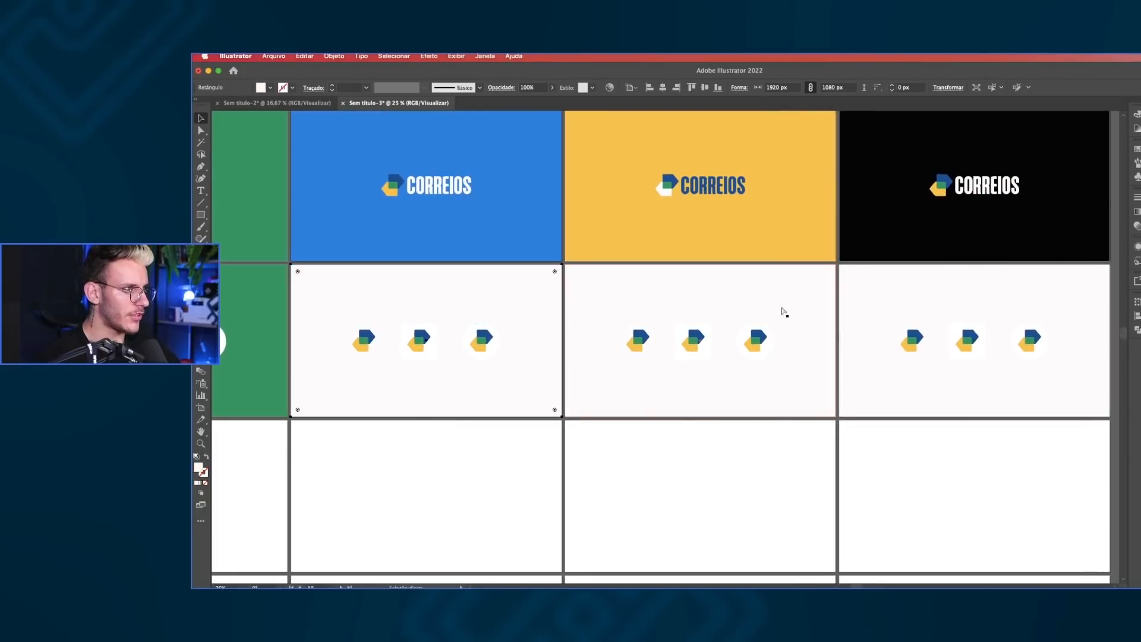
- Fill the rounded squares and circles behind the second-row symbols with their column's green, blue, yellow or black
{"action": "scroll", "coordinate": [784, 314], "scroll_direction": "left", "scroll_amount": 5}
{"action": "key", "text": "super+equal"}
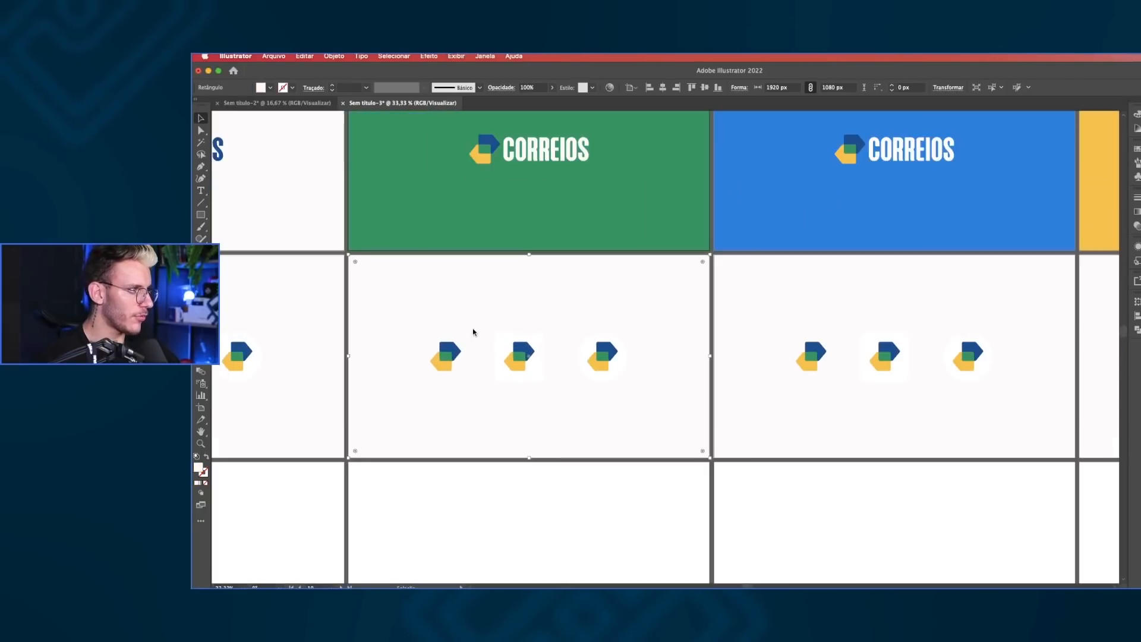
{"action": "scroll", "coordinate": [560, 333], "scroll_direction": "left", "scroll_amount": 3}
{"action": "left_click", "coordinate": [594, 351]}
{"action": "scroll", "coordinate": [580, 343], "scroll_direction": "up", "scroll_amount": 1}
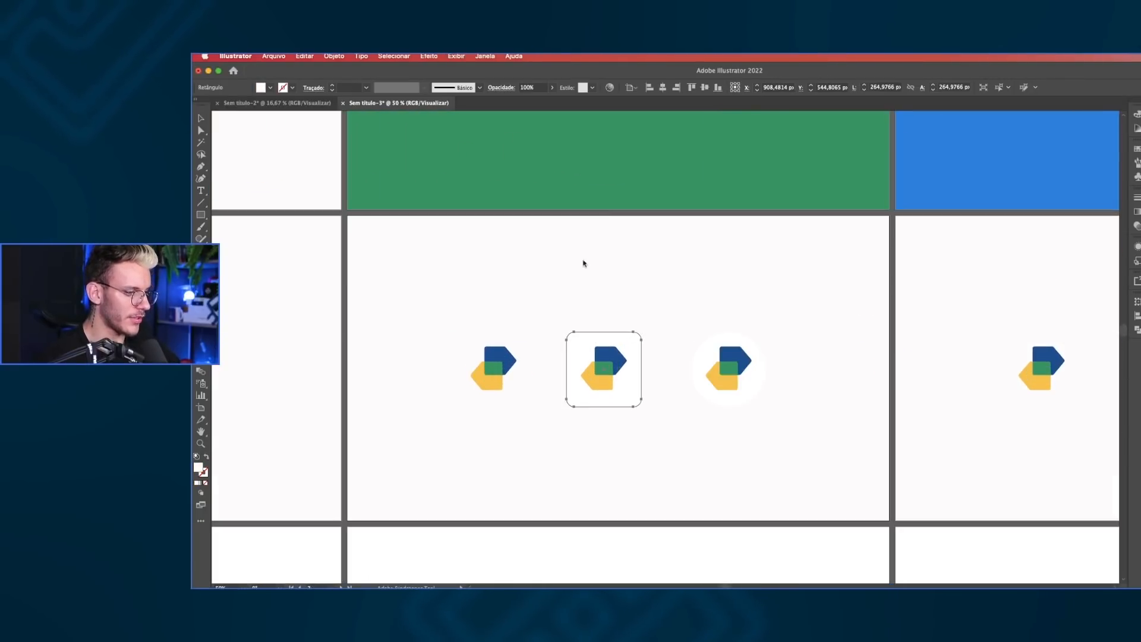
{"action": "left_click", "coordinate": [621, 189]}
{"action": "key", "text": "a"}
{"action": "left_click", "coordinate": [704, 351]}
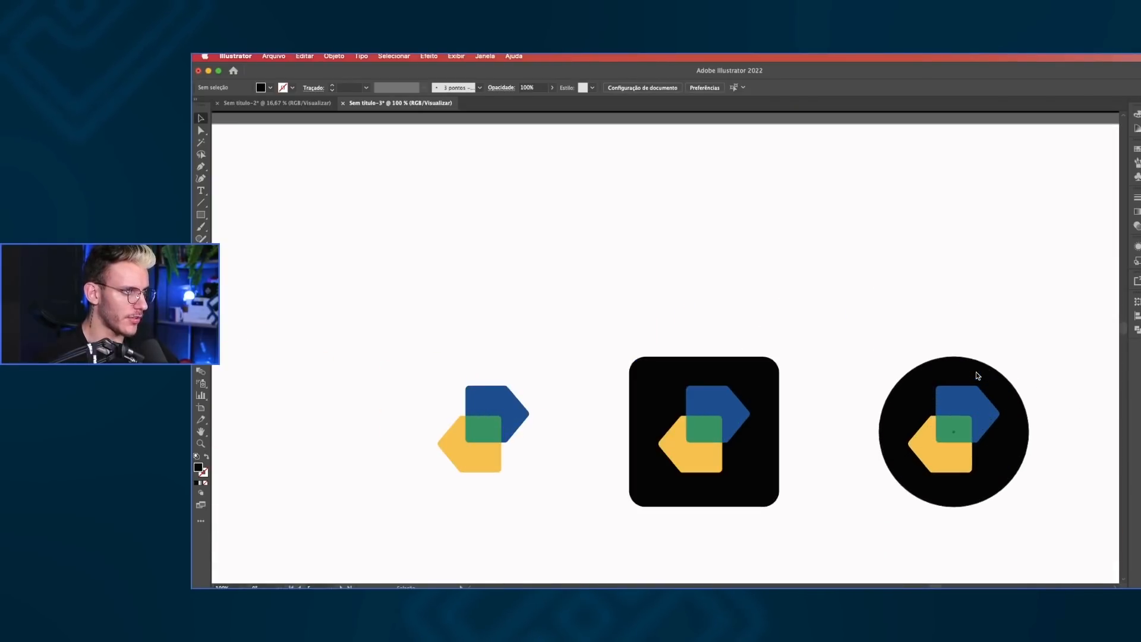
- Build a stacked logo with the symbol above the CORREIOS wordmark and repeat it across the third-row artboards
{"action": "scroll", "coordinate": [961, 407], "scroll_direction": "down", "scroll_amount": 6}
{"action": "left_click_drag", "start_coordinate": [660, 401], "coordinate": [799, 315]}
{"action": "left_click_drag", "start_coordinate": [465, 191], "coordinate": [554, 276]}
{"action": "left_click", "coordinate": [561, 398]}
{"action": "key", "text": "super+shift+v"}
{"action": "left_click_drag", "start_coordinate": [633, 197], "coordinate": [689, 284]}
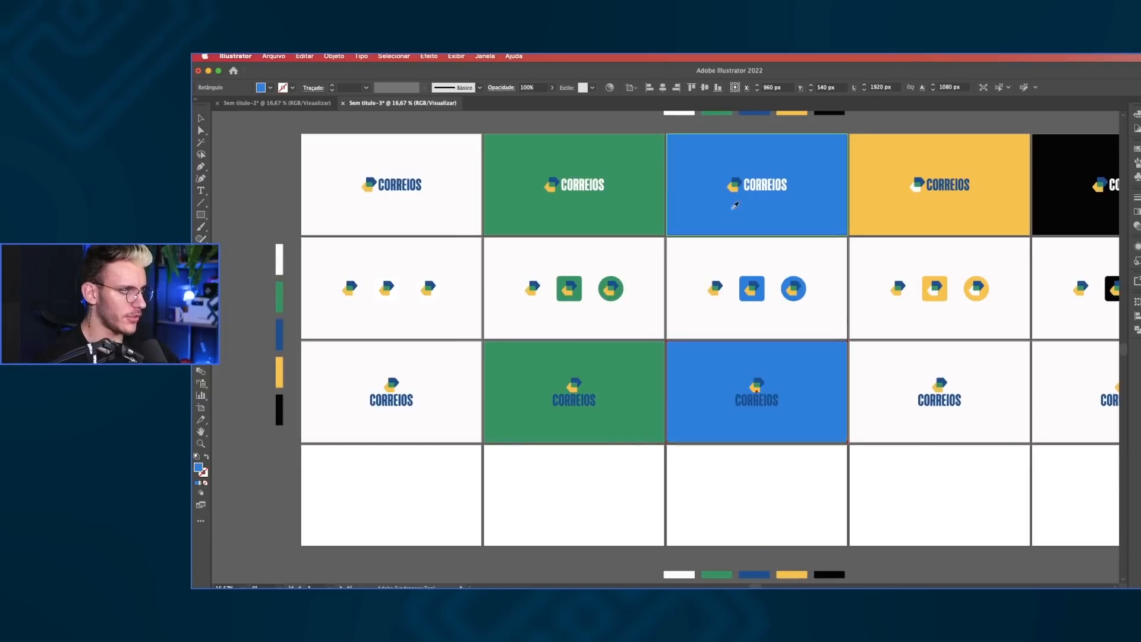
{"action": "key", "text": "super+shift+v"}
- Fill the third-row backgrounds in the fourth and fifth columns with the yellow and black of the first row
{"action": "key", "text": "i"}
{"action": "left_click", "coordinate": [896, 225]}
{"action": "key", "text": "v"}
{"action": "scroll", "coordinate": [899, 395], "scroll_direction": "right", "scroll_amount": 4}
{"action": "left_click", "coordinate": [966, 460]}
{"action": "left_click", "coordinate": [966, 429]}
{"action": "key", "text": "i"}
{"action": "left_click", "coordinate": [935, 229]}
{"action": "key", "text": "v"}
{"action": "left_click_drag", "start_coordinate": [795, 334], "coordinate": [833, 337]}
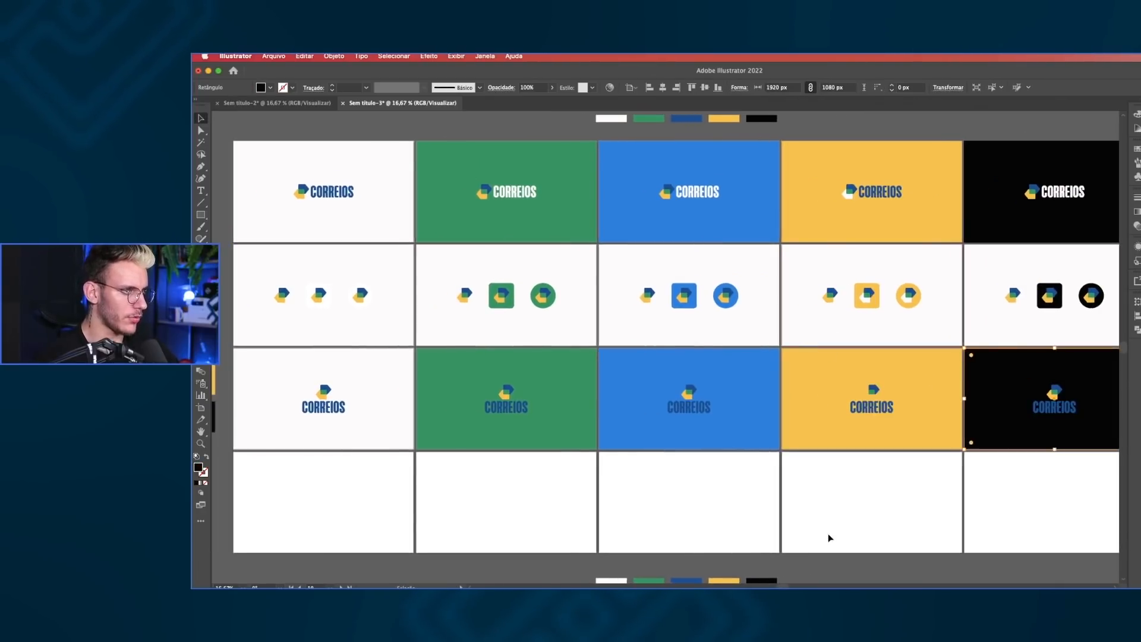
- Fill the stacked logo's CORREIOS wordmark with white on the third row's green and blue artboards
{"action": "scroll", "coordinate": [829, 537], "scroll_direction": "left", "scroll_amount": 5}
{"action": "left_click", "coordinate": [637, 402]}
{"action": "key", "text": "i"}
{"action": "left_click", "coordinate": [661, 493]}
{"action": "key", "text": "v"}
{"action": "left_click", "coordinate": [687, 307]}
{"action": "scroll", "coordinate": [713, 357], "scroll_direction": "right", "scroll_amount": 3}
{"action": "left_click", "coordinate": [739, 406]}
{"action": "key", "text": "i"}
{"action": "left_click", "coordinate": [788, 301]}
- Fill the lower arrow of the stacked logo's symbol with white on the third row's yellow artboard
{"action": "left_click_drag", "start_coordinate": [816, 370], "coordinate": [723, 375]}
{"action": "key", "text": "a"}
{"action": "left_click", "coordinate": [816, 396]}
{"action": "key", "text": "i"}
{"action": "left_click", "coordinate": [830, 326]}
- Fill the stacked logo's CORREIOS wordmark with white on the third row's black artboard
{"action": "key", "text": "v"}
{"action": "left_click", "coordinate": [1001, 397]}
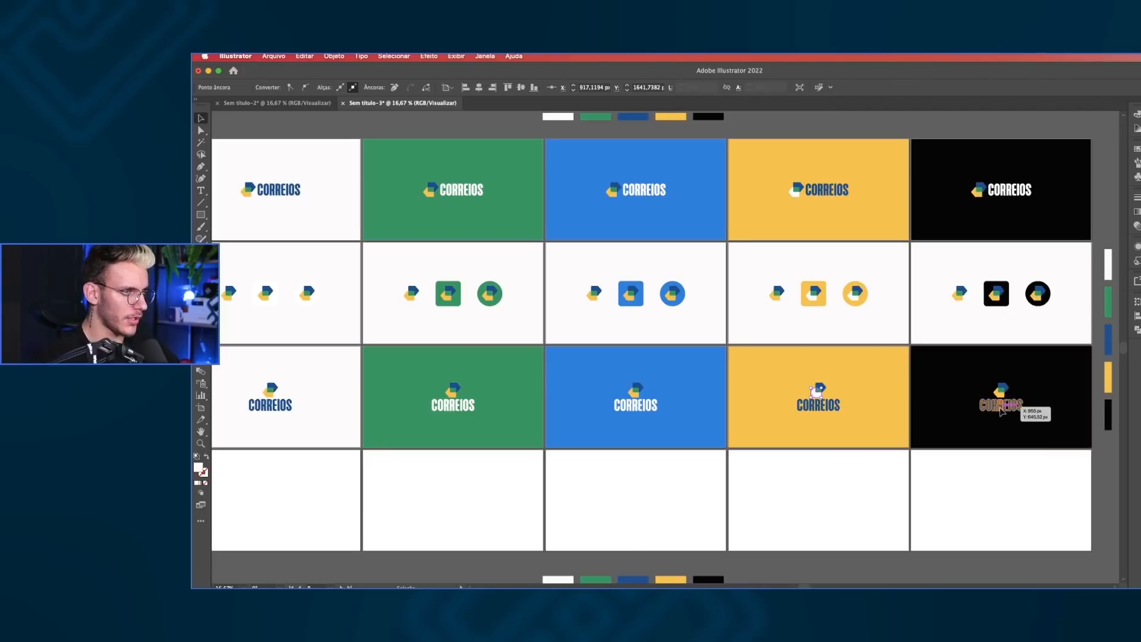
{"action": "key", "text": "i"}
{"action": "left_click", "coordinate": [1002, 322]}
{"action": "scroll", "coordinate": [832, 424], "scroll_direction": "right", "scroll_amount": 2}
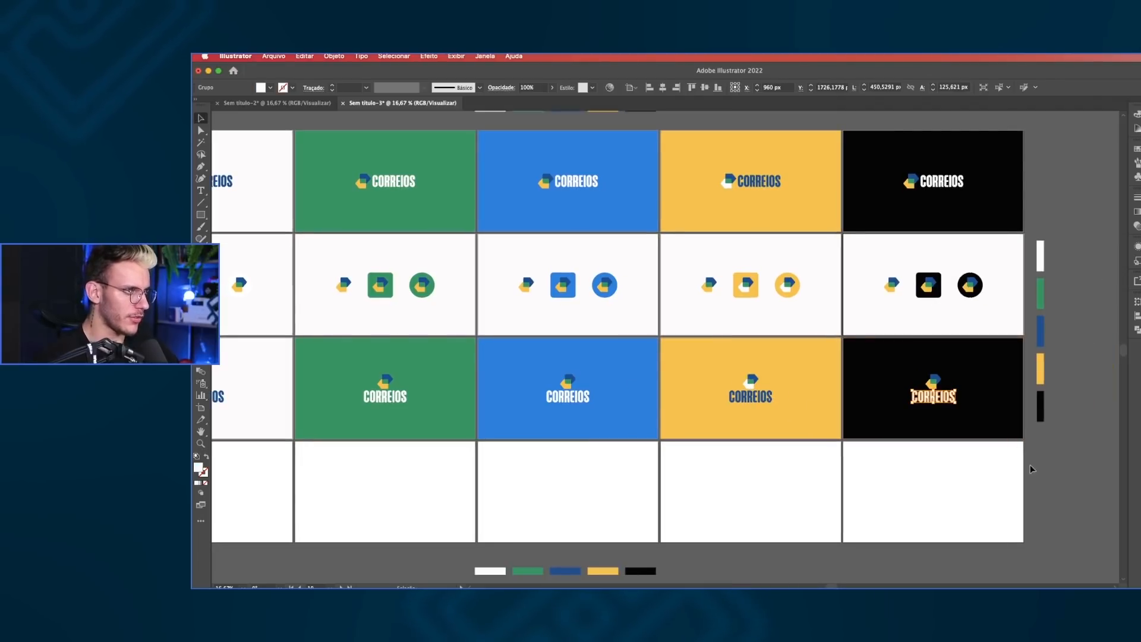
{"action": "left_click", "coordinate": [1030, 466]}
{"action": "scroll", "coordinate": [1014, 462], "scroll_direction": "down", "scroll_amount": 1}
{"action": "left_click_drag", "start_coordinate": [1014, 464], "coordinate": [1049, 417]}
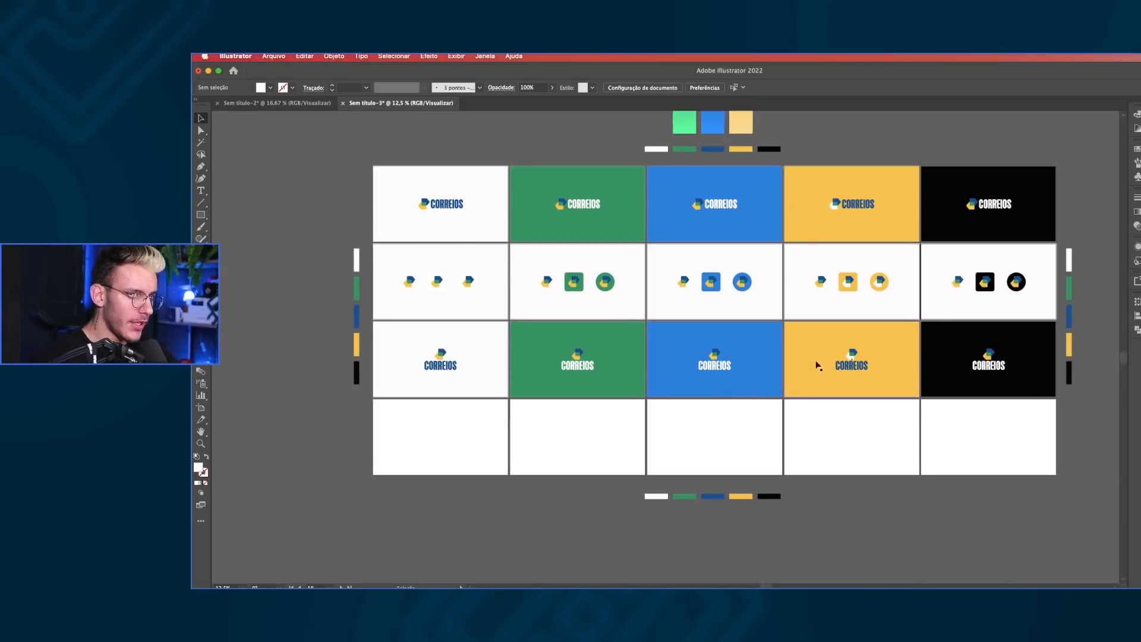
- Switch to Safari and look through the "correios logo" image results for uses of the brand and its sub-brands
{"action": "key", "text": "super+Tab"}
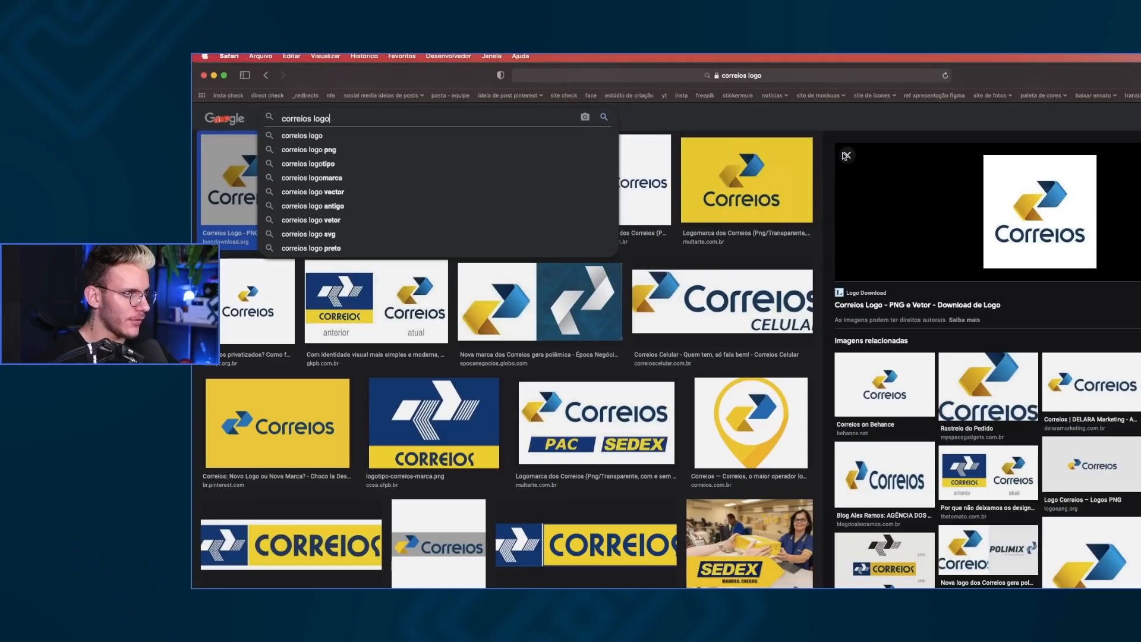
{"action": "left_click", "coordinate": [847, 155]}
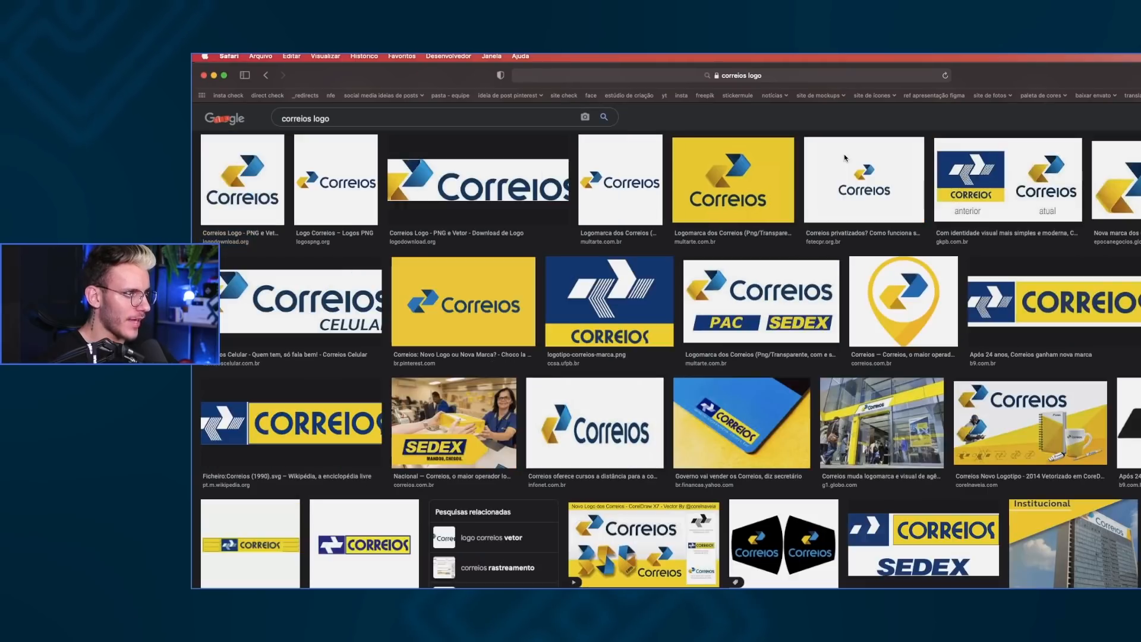
{"action": "scroll", "coordinate": [720, 313], "scroll_direction": "down", "scroll_amount": 3}
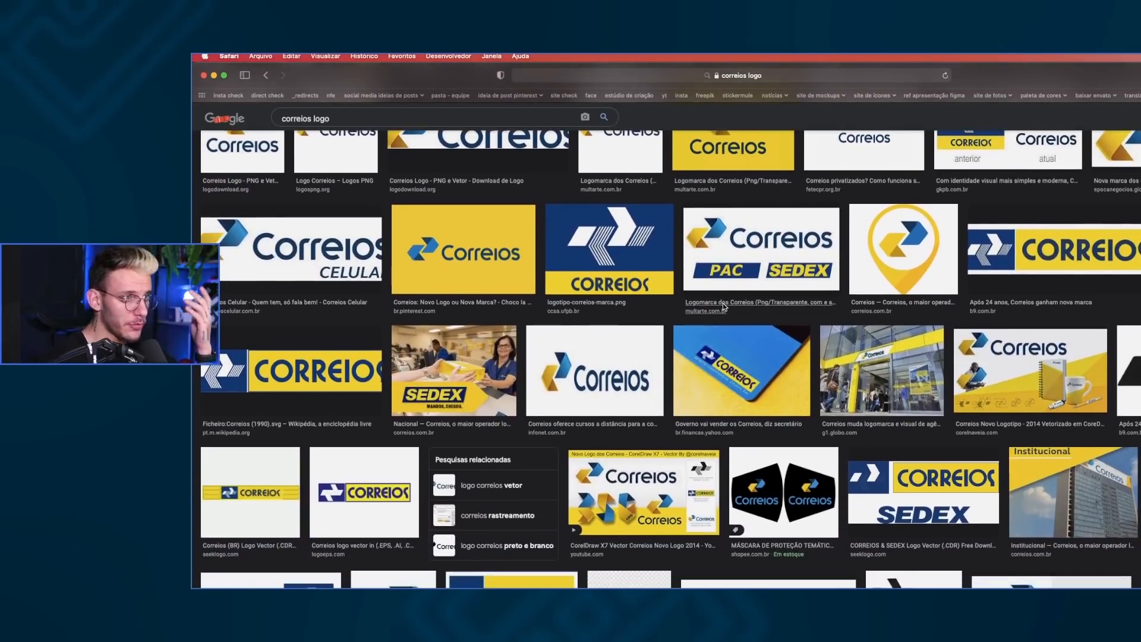
{"action": "scroll", "coordinate": [716, 319], "scroll_direction": "down", "scroll_amount": 1}
{"action": "scroll", "coordinate": [707, 314], "scroll_direction": "down", "scroll_amount": 1}
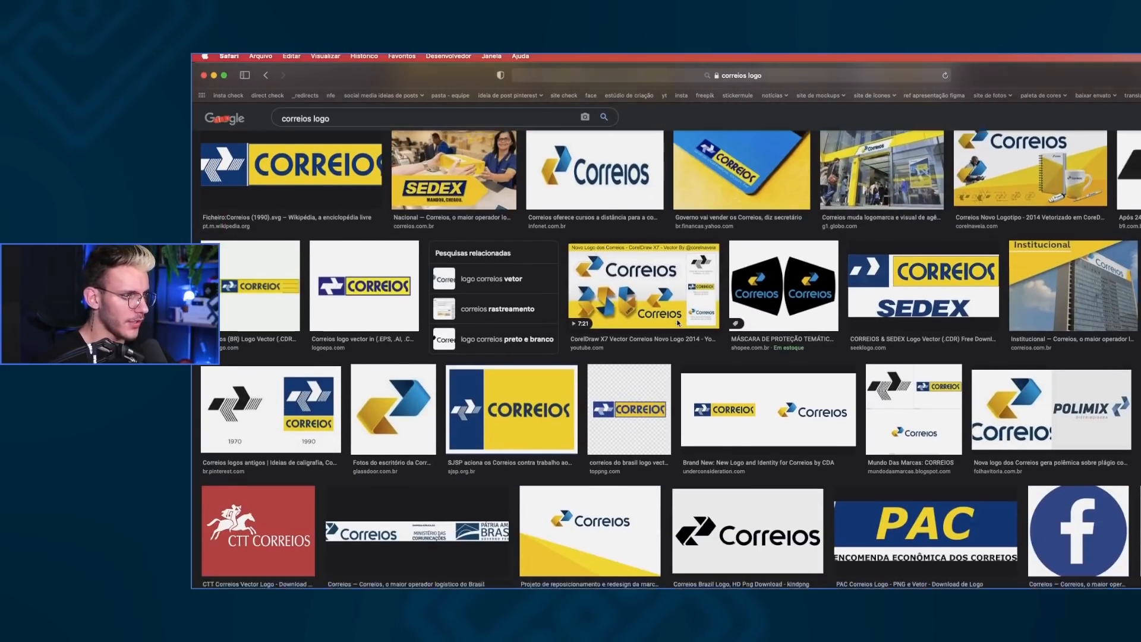
{"action": "scroll", "coordinate": [654, 327], "scroll_direction": "up", "scroll_amount": 5}
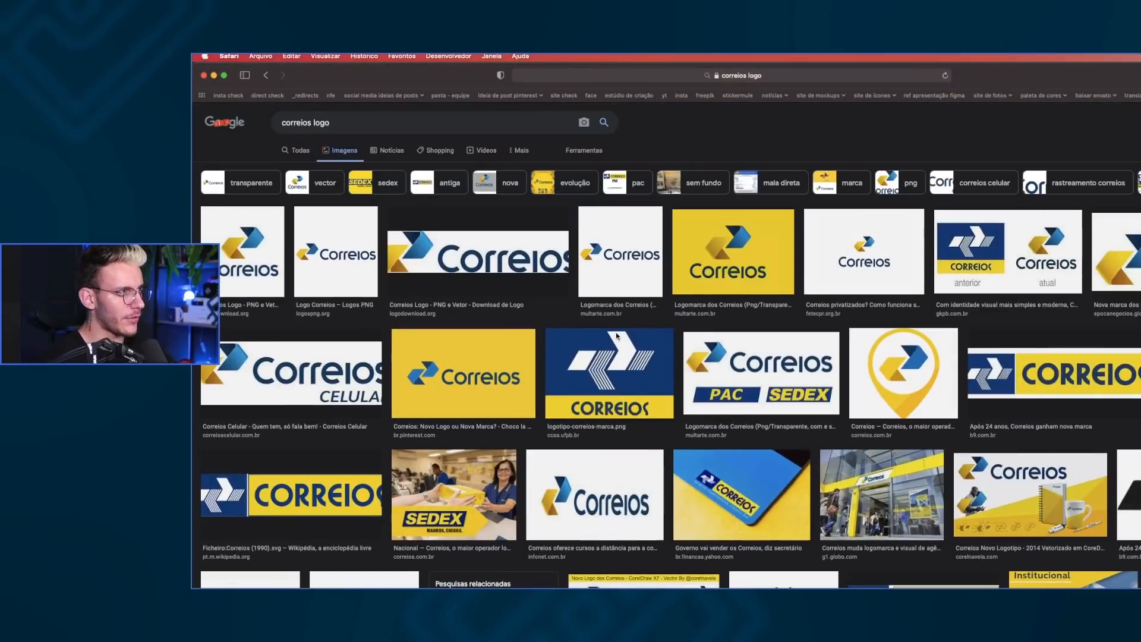
{"action": "scroll", "coordinate": [615, 335], "scroll_direction": "down", "scroll_amount": 3}
{"action": "scroll", "coordinate": [613, 337], "scroll_direction": "down", "scroll_amount": 3}
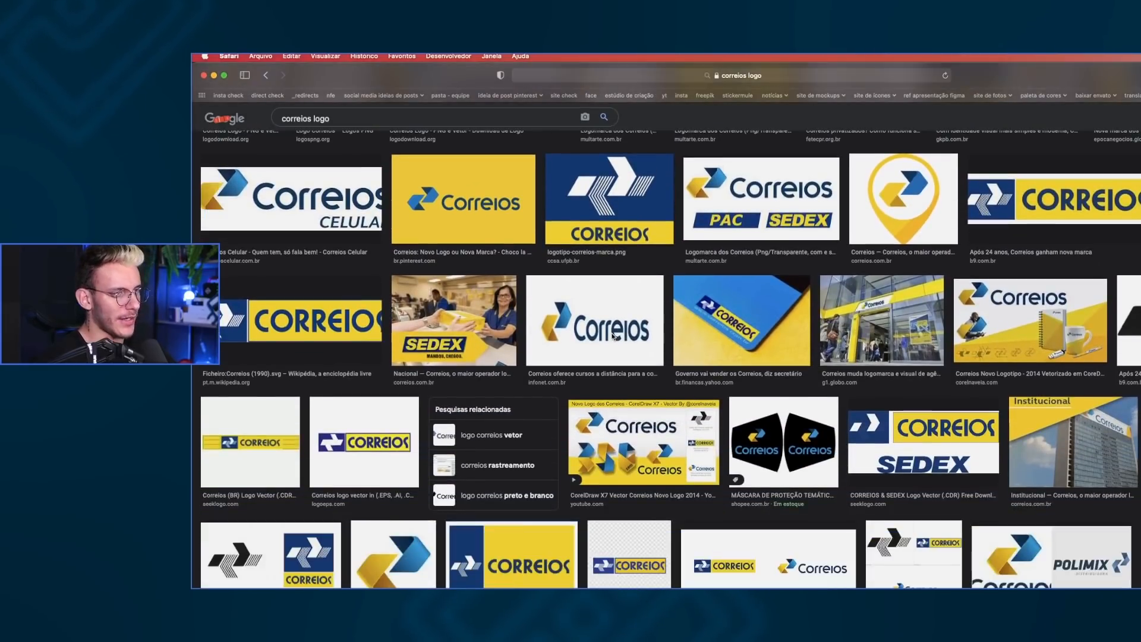
{"action": "scroll", "coordinate": [707, 315], "scroll_direction": "down", "scroll_amount": 10}
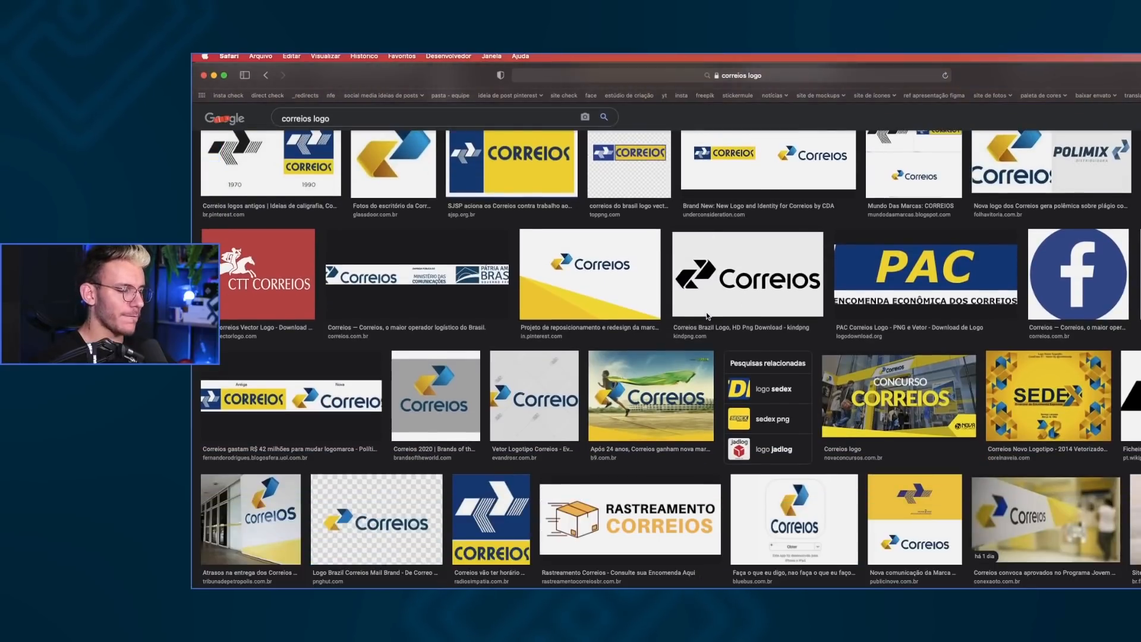
- Return to Illustrator and copy the first artboard's white background and horizontal logo onto the fourth row's first artboard
{"action": "left_click", "coordinate": [1140, 274]}
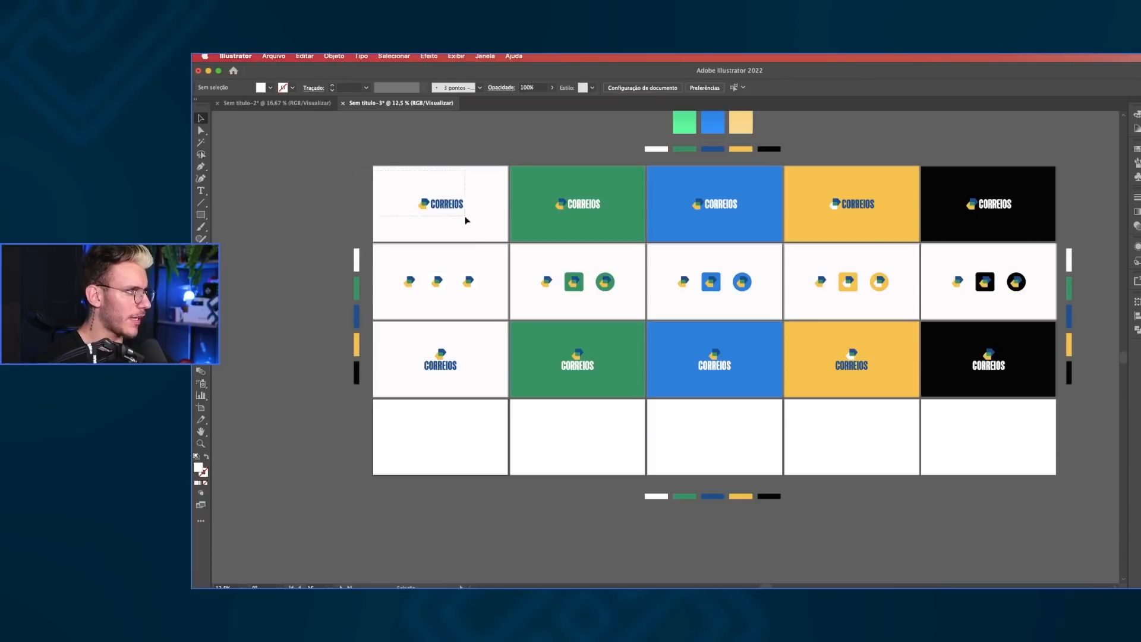
{"action": "left_click", "coordinate": [466, 220]}
{"action": "left_click", "coordinate": [438, 449]}
{"action": "key", "text": "super+f"}
{"action": "left_click_drag", "start_coordinate": [438, 449], "coordinate": [576, 422]}
{"action": "key", "text": "super+shift+a"}
{"action": "scroll", "coordinate": [552, 398], "scroll_direction": "up", "scroll_amount": 3}
{"action": "scroll", "coordinate": [553, 399], "scroll_direction": "up", "scroll_amount": 2}
{"action": "left_click", "coordinate": [630, 446]}
{"action": "left_click_drag", "start_coordinate": [687, 450], "coordinate": [673, 367]}
{"action": "left_click", "coordinate": [427, 378]}
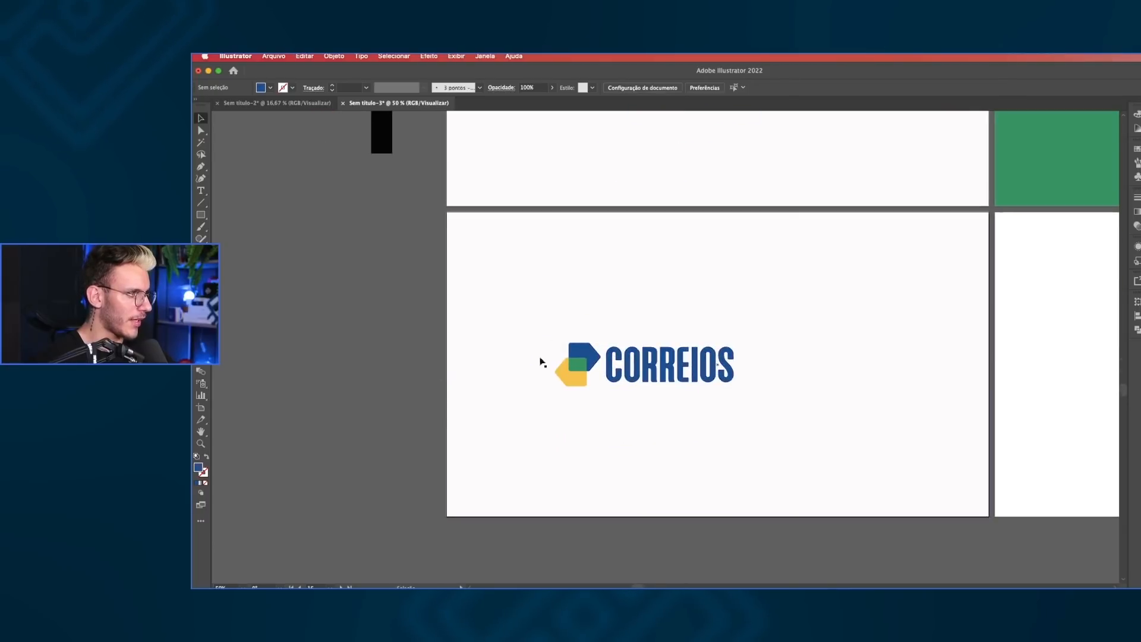
- Duplicate the symbol's blue arrow to the right of the CORREIOS wordmark on the fourth row's first artboard
{"action": "scroll", "coordinate": [540, 362], "scroll_direction": "up", "scroll_amount": 2}
{"action": "left_click_drag", "start_coordinate": [540, 362], "coordinate": [414, 298]}
{"action": "left_click_drag", "start_coordinate": [496, 300], "coordinate": [819, 313]}
{"action": "scroll", "coordinate": [819, 313], "scroll_direction": "right", "scroll_amount": 1}
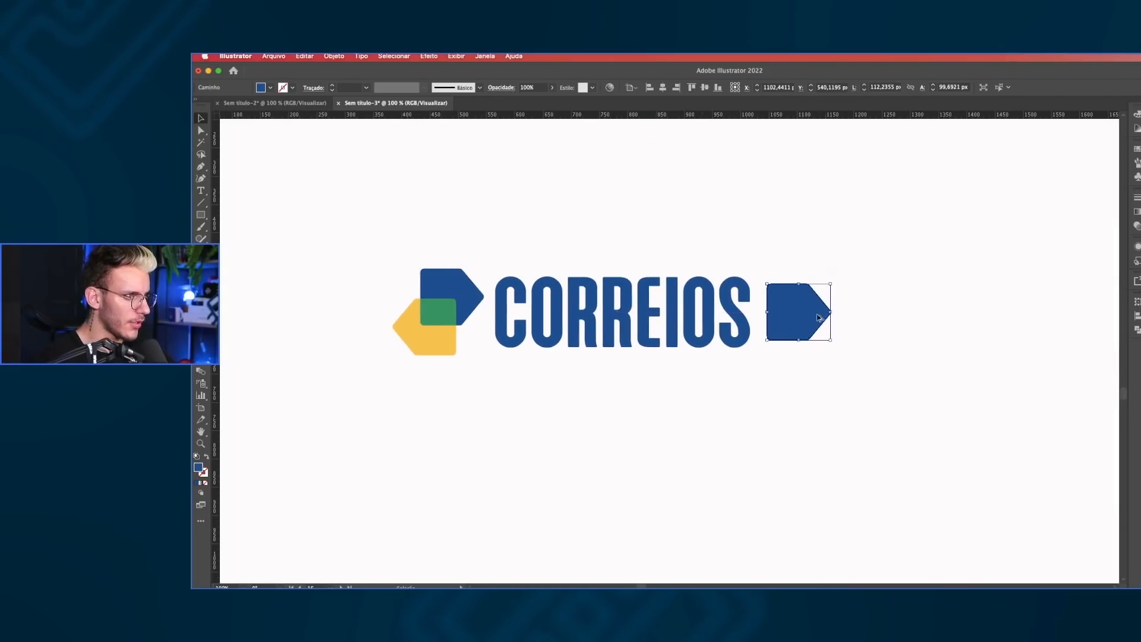
- Lock the white background rectangle behind the logo on the fourth row's first artboard
{"action": "scroll", "coordinate": [818, 313], "scroll_direction": "up", "scroll_amount": 2}
{"action": "key", "text": "a"}
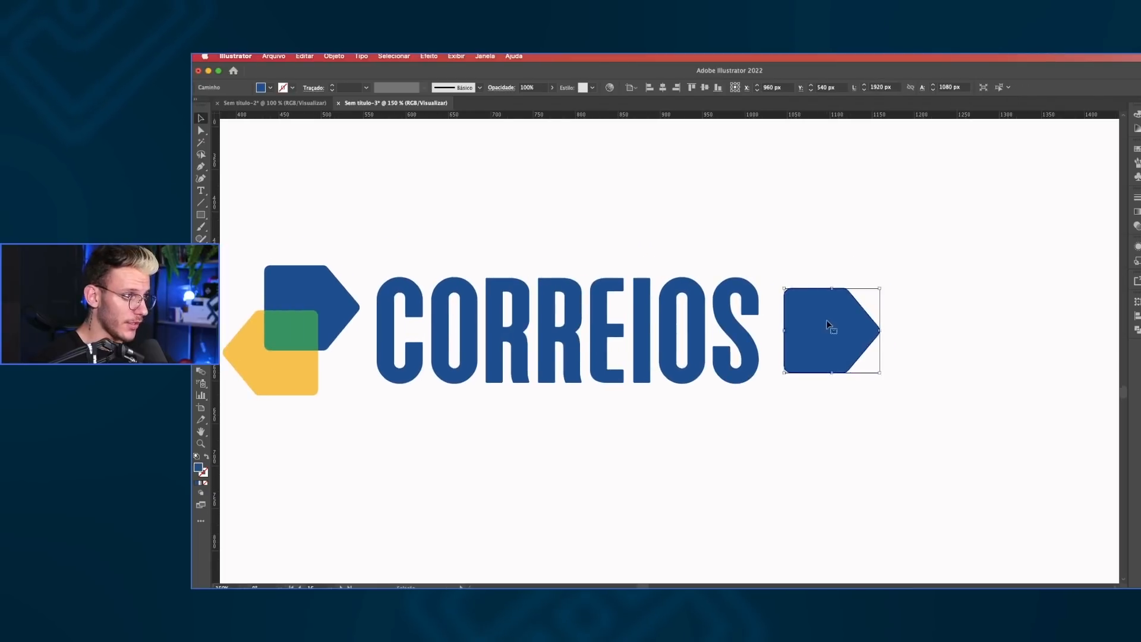
{"action": "scroll", "coordinate": [826, 320], "scroll_direction": "right", "scroll_amount": 1}
{"action": "left_click", "coordinate": [791, 408]}
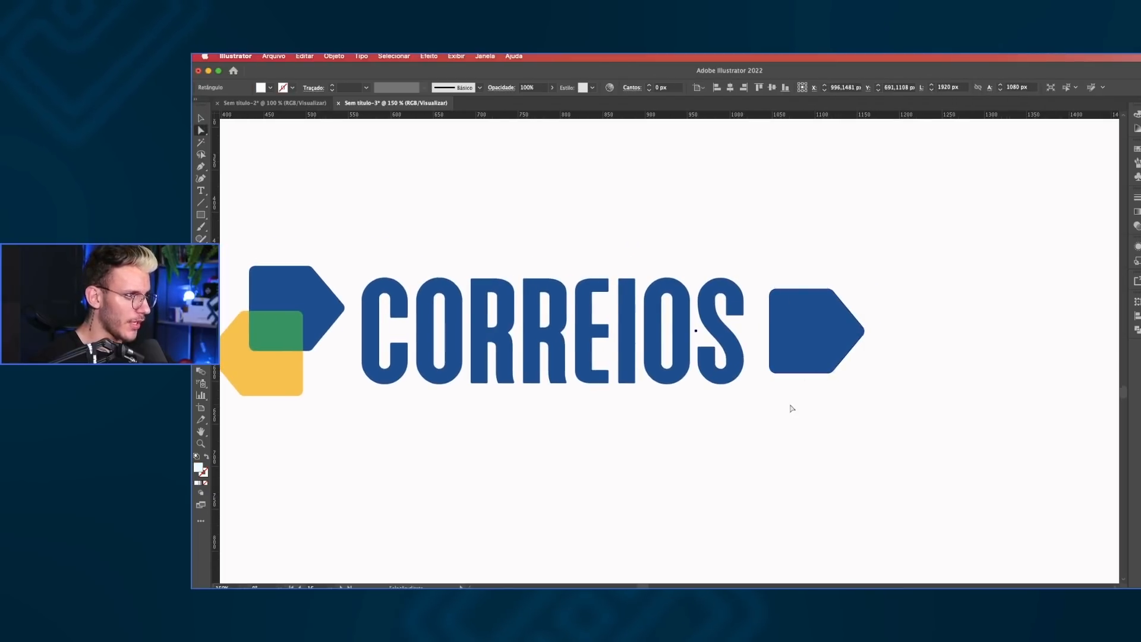
{"action": "key", "text": "super+2"}
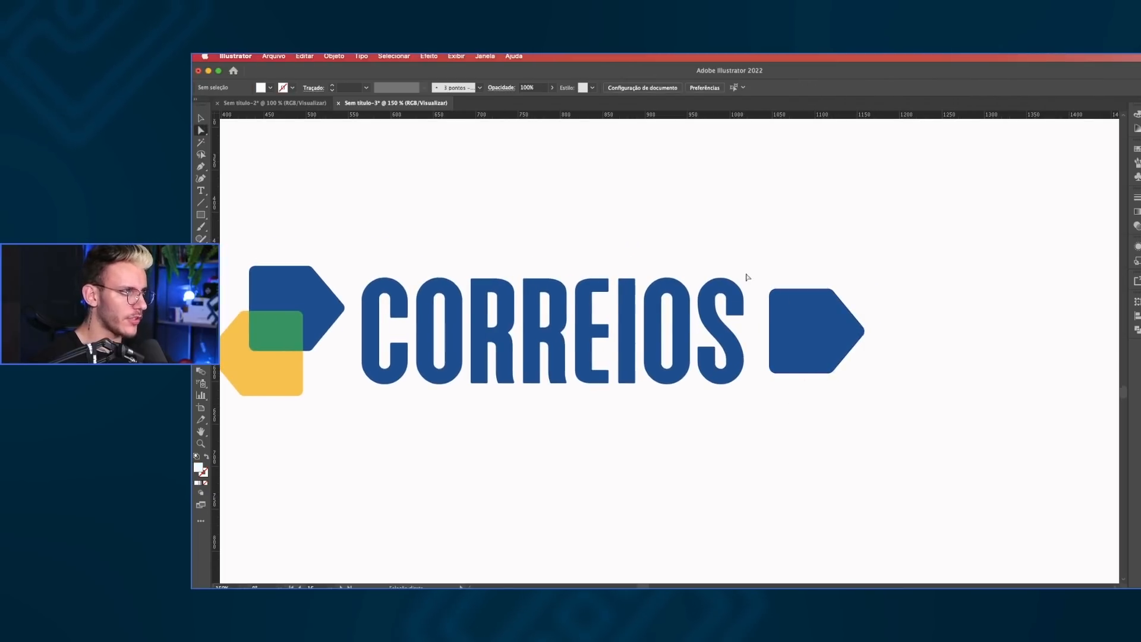
- Lengthen the copied blue arrow and scale it down into a slim label beside the CORREIOS wordmark
{"action": "left_click_drag", "start_coordinate": [788, 417], "coordinate": [789, 417]}
{"action": "left_click_drag", "start_coordinate": [772, 337], "coordinate": [652, 335]}
{"action": "key", "text": "v"}
{"action": "left_click_drag", "start_coordinate": [814, 338], "coordinate": [872, 329]}
- Add the text "SEDEX" above the slim blue arrow label
{"action": "key", "text": "t"}
{"action": "left_click", "coordinate": [811, 262]}
{"action": "type", "text": "SEDEX"}
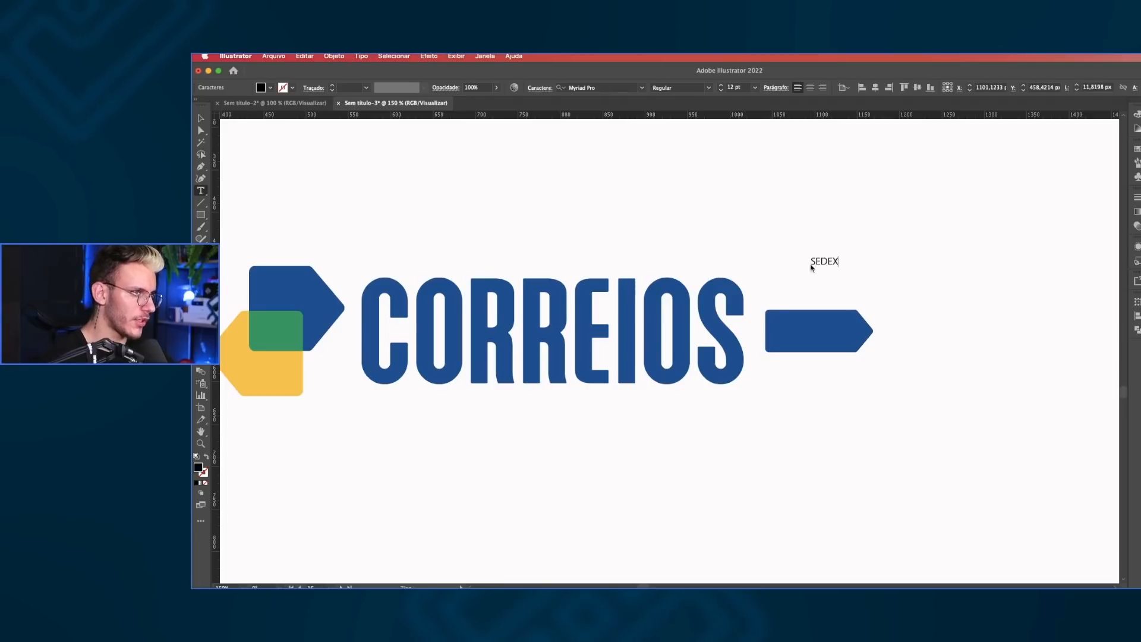
- Set the SEDEX text in the Deutschlander 2.0 font, in white, inside the blue arrow label
{"action": "key", "text": "Escape"}
{"action": "left_click", "coordinate": [600, 88]}
{"action": "type", "text": "deust"}
{"action": "key", "text": "BackSpace"}
{"action": "key", "text": "BackSpace"}
{"action": "type", "text": "ts"}
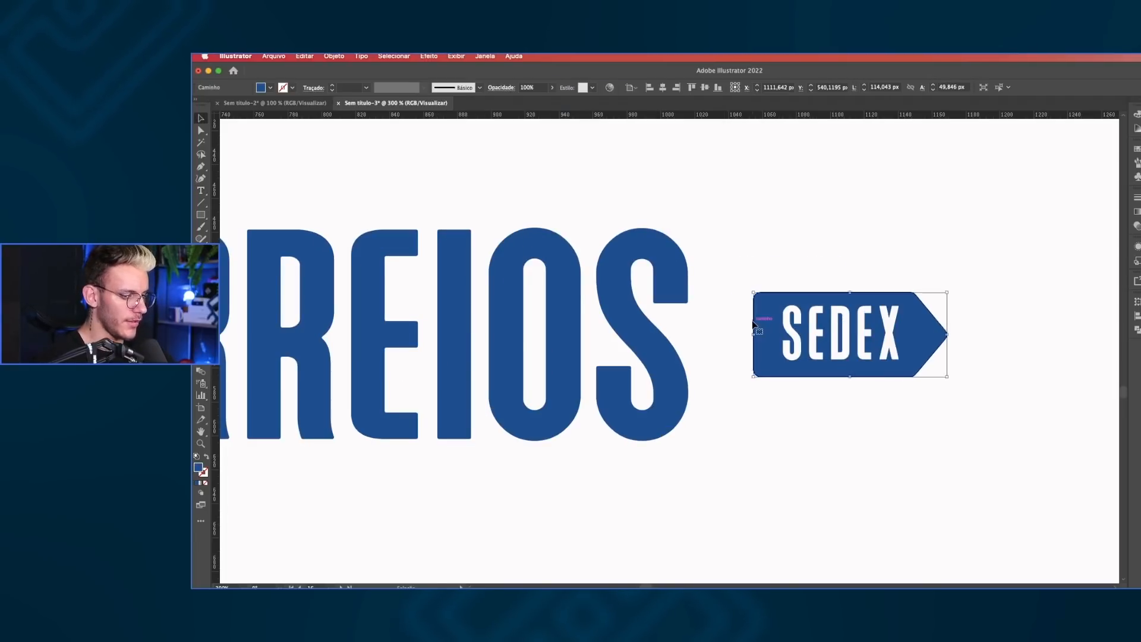
- Recolour the SEDEX arrow label with the green sampled from the overlap of the Correios symbol
{"action": "key", "text": "i"}
{"action": "scroll", "coordinate": [723, 335], "scroll_direction": "down", "scroll_amount": 4}
{"action": "left_click", "coordinate": [518, 330]}
{"action": "scroll", "coordinate": [716, 323], "scroll_direction": "up", "scroll_amount": 4}
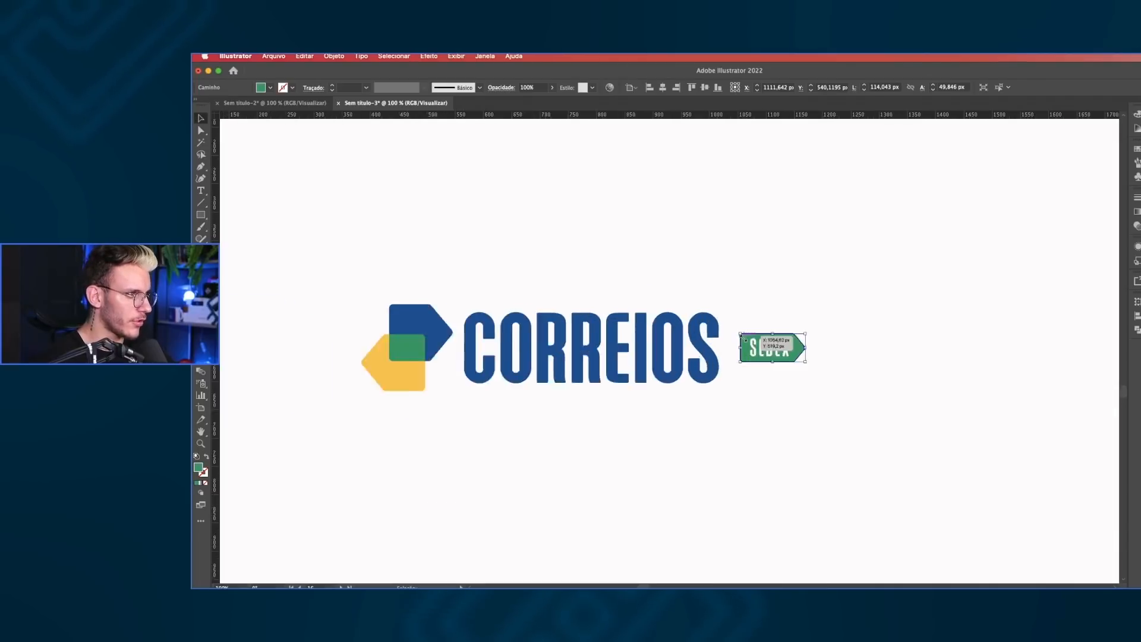
- Duplicate the SEDEX label with its text directly below the original and change the copy's text to "PAC"
{"action": "key", "text": "v"}
{"action": "left_click", "coordinate": [796, 356]}
{"action": "scroll", "coordinate": [796, 356], "scroll_direction": "down", "scroll_amount": 2}
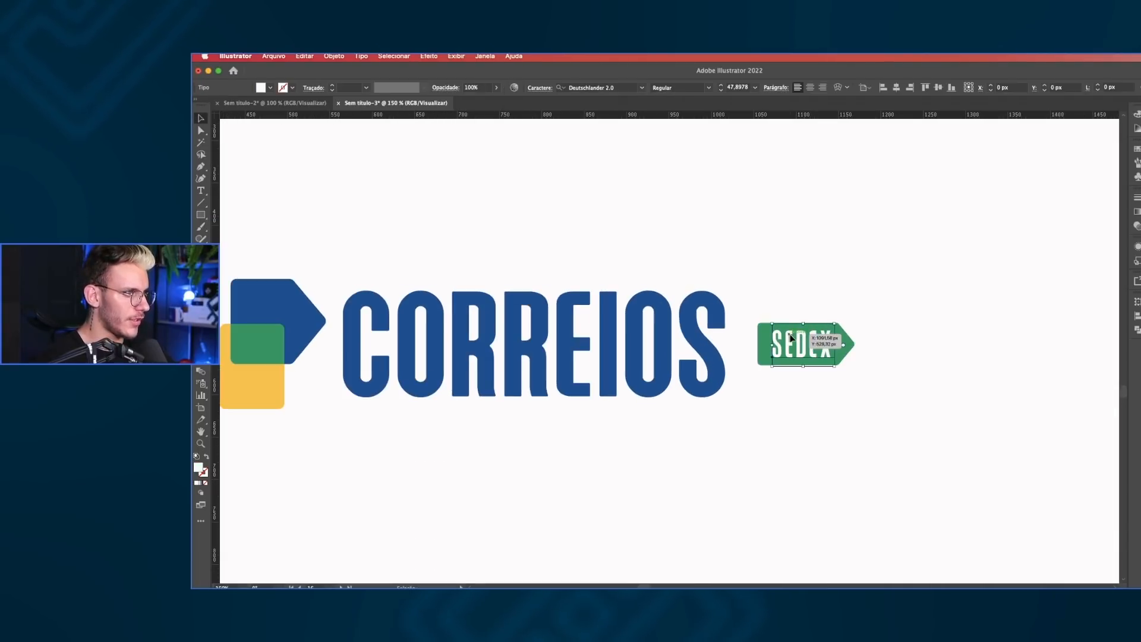
{"action": "left_click", "coordinate": [837, 350], "text": "shift"}
{"action": "left_click_drag", "start_coordinate": [834, 351], "coordinate": [831, 400]}
{"action": "double_click", "coordinate": [822, 397]}
{"action": "type", "text": "PAC"}
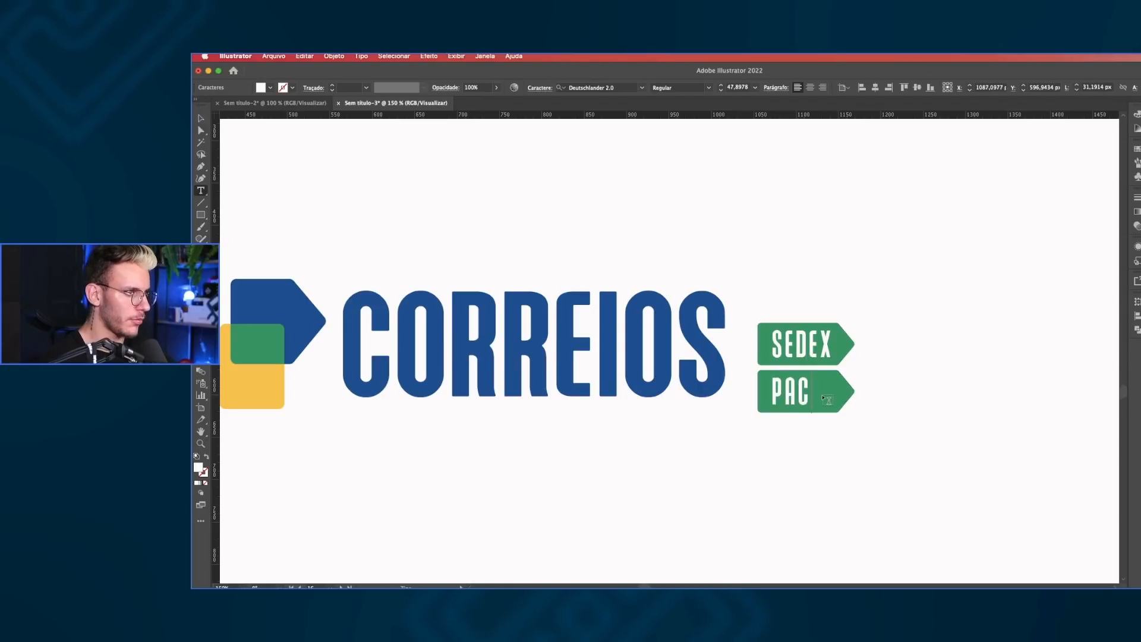
- Shorten the PAC label from its flat end to fit its text and align it flush with the SEDEX label's flat edge
{"action": "key", "text": "Escape"}
{"action": "left_click", "coordinate": [760, 401]}
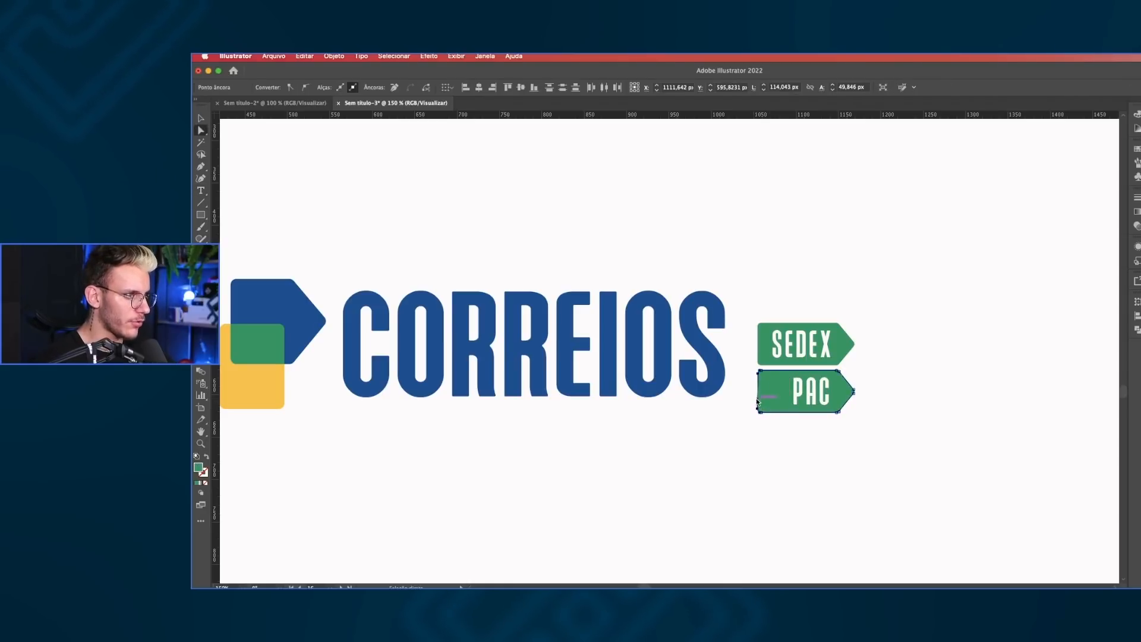
{"action": "scroll", "coordinate": [758, 391], "scroll_direction": "up", "scroll_amount": 3}
{"action": "left_click_drag", "start_coordinate": [758, 391], "coordinate": [793, 390]}
{"action": "left_click_drag", "start_coordinate": [907, 388], "coordinate": [891, 330]}
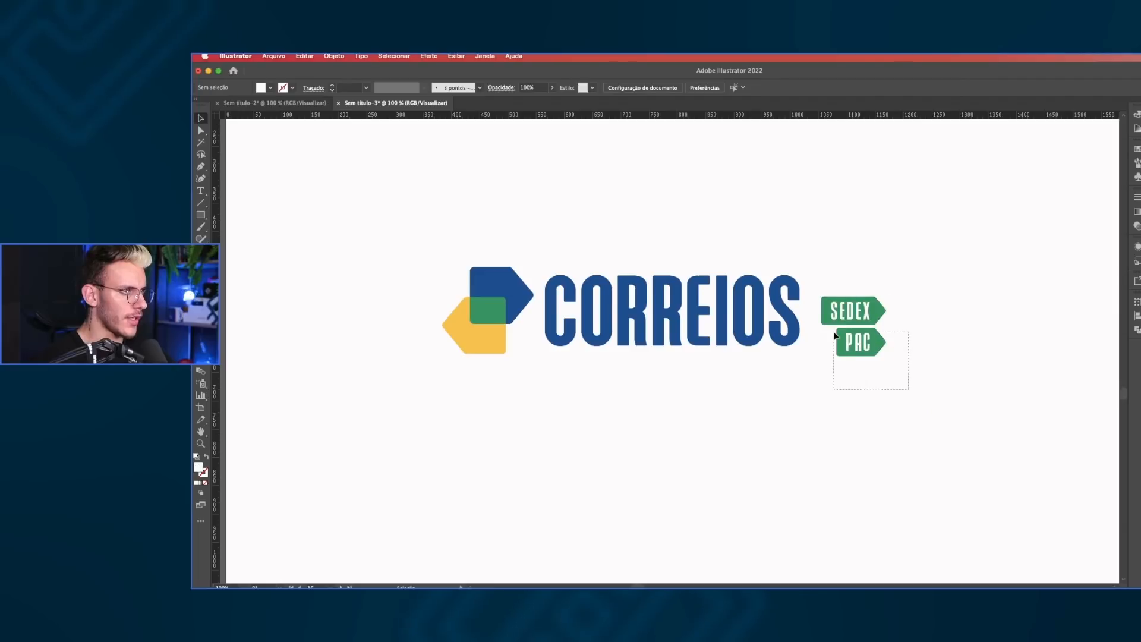
{"action": "scroll", "coordinate": [856, 343], "scroll_direction": "down", "scroll_amount": 2}
{"action": "left_click", "coordinate": [897, 301]}
{"action": "scroll", "coordinate": [897, 301], "scroll_direction": "up", "scroll_amount": 3}
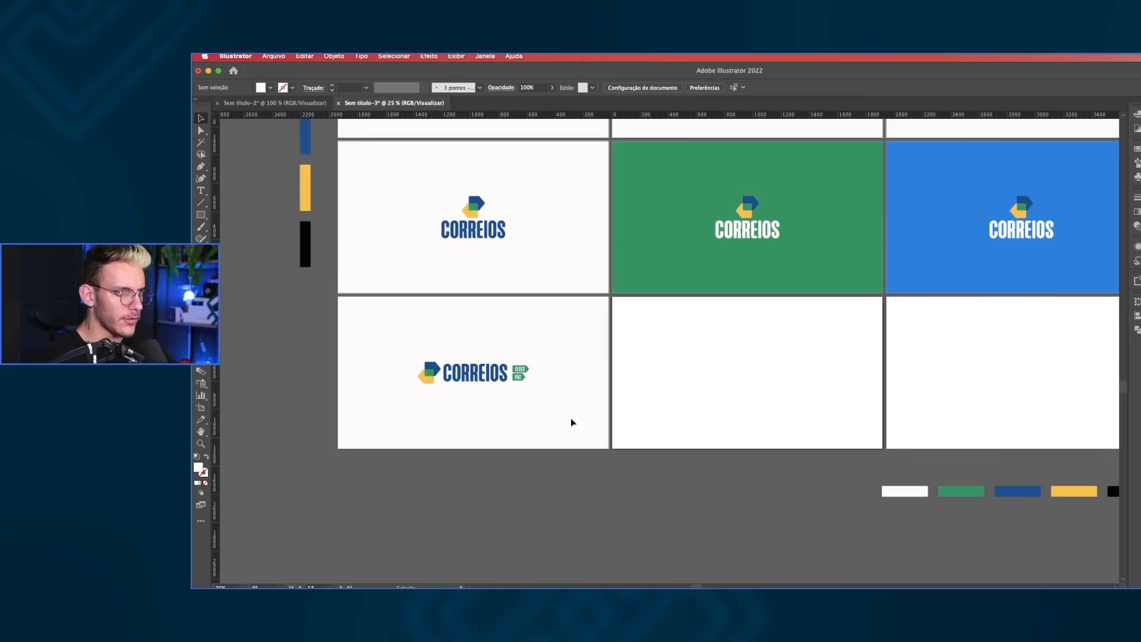
- Unlock and select the white background rectangle on the fourth row's first artboard
{"action": "left_click", "coordinate": [573, 422]}
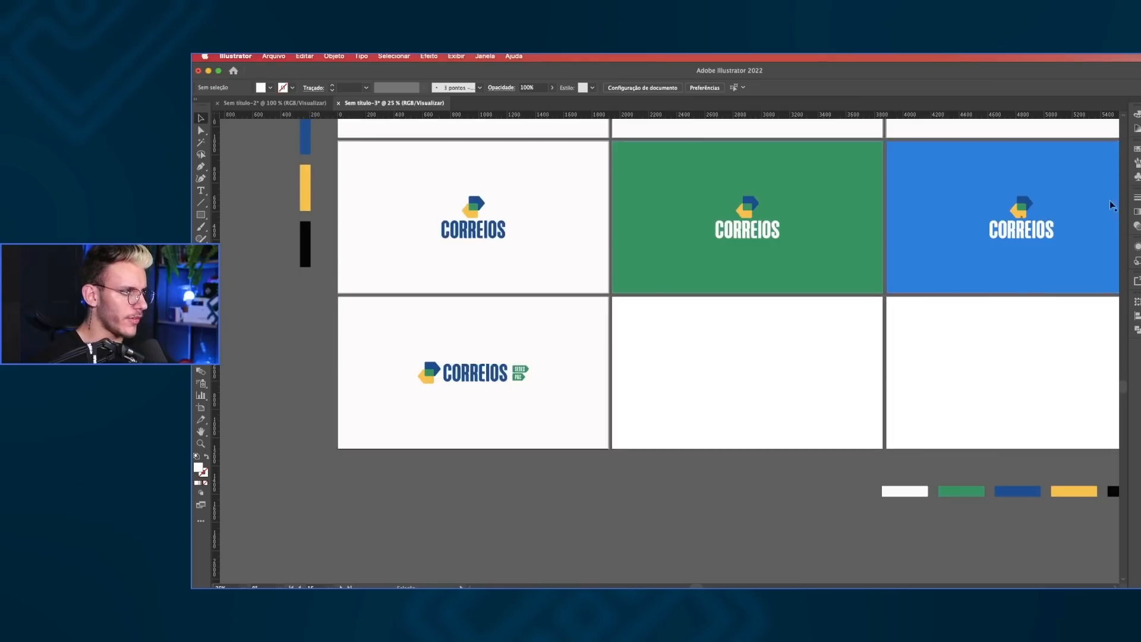
{"action": "left_click", "coordinate": [570, 416]}
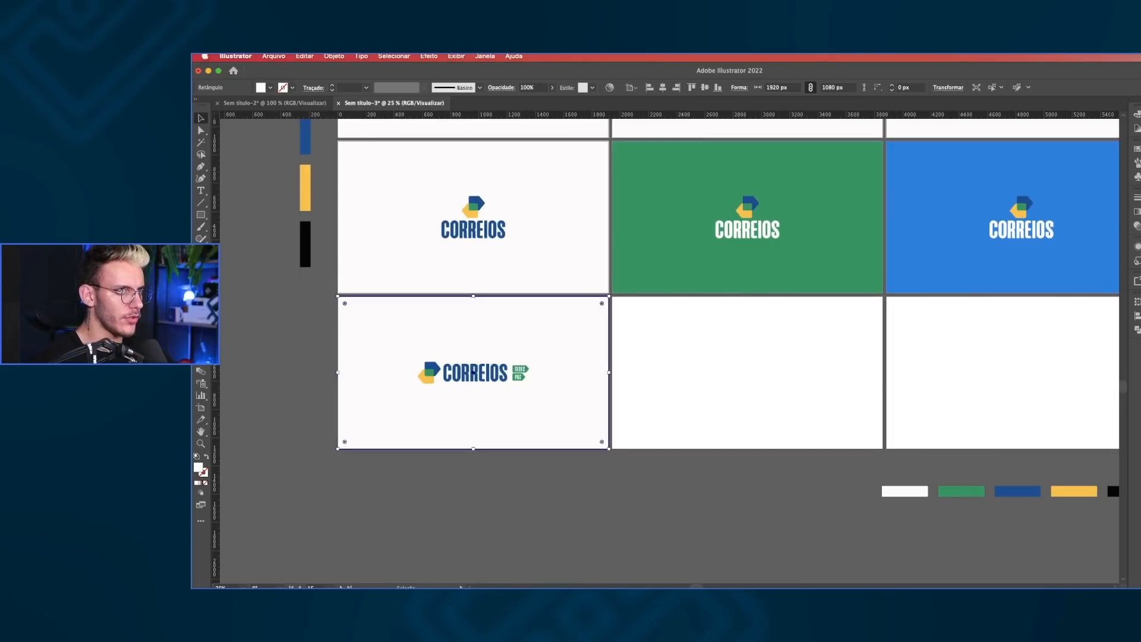
{"action": "left_click", "coordinate": [721, 380]}
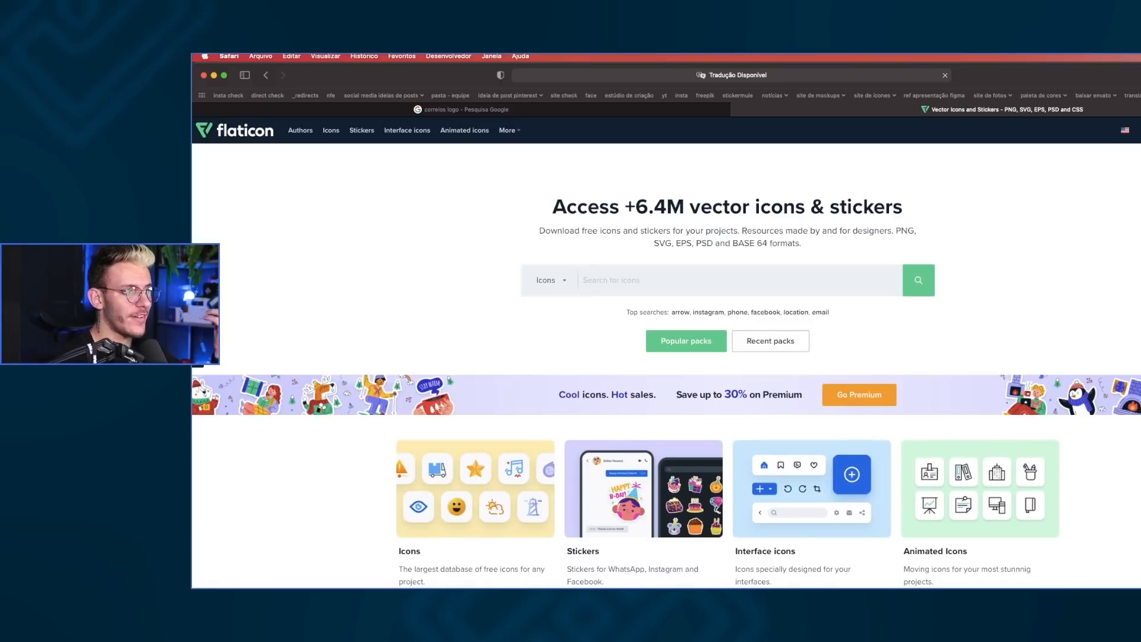
- Switch to the Flaticon site in Safari and browse its home page and the trending icon packs
{"action": "scroll", "coordinate": [626, 346], "scroll_direction": "down", "scroll_amount": 2}
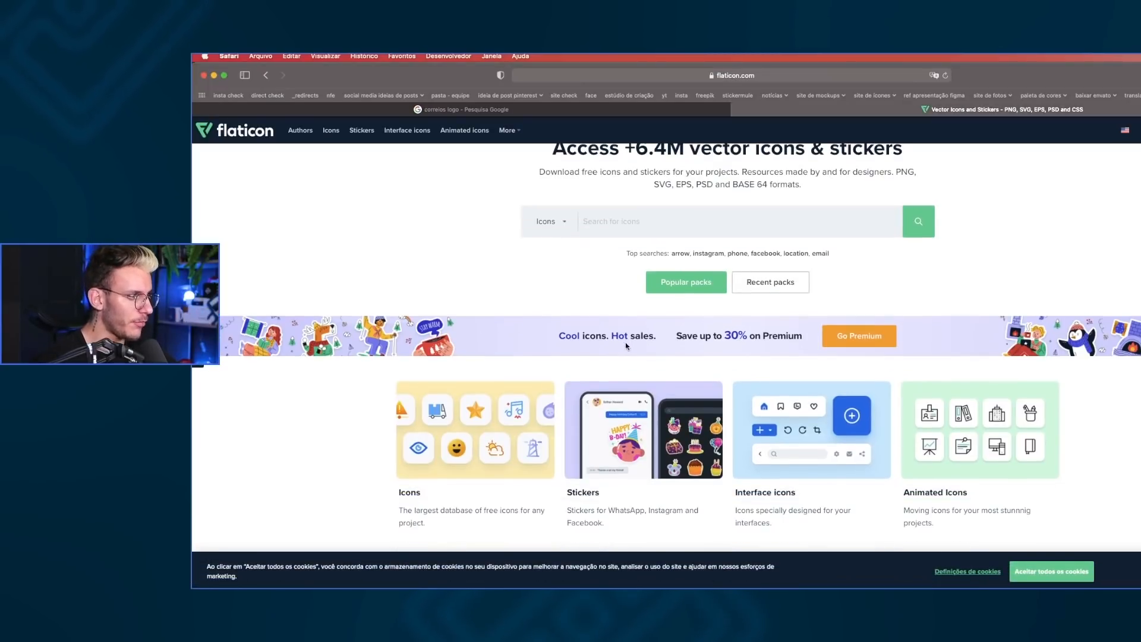
{"action": "scroll", "coordinate": [507, 390], "scroll_direction": "down", "scroll_amount": 5}
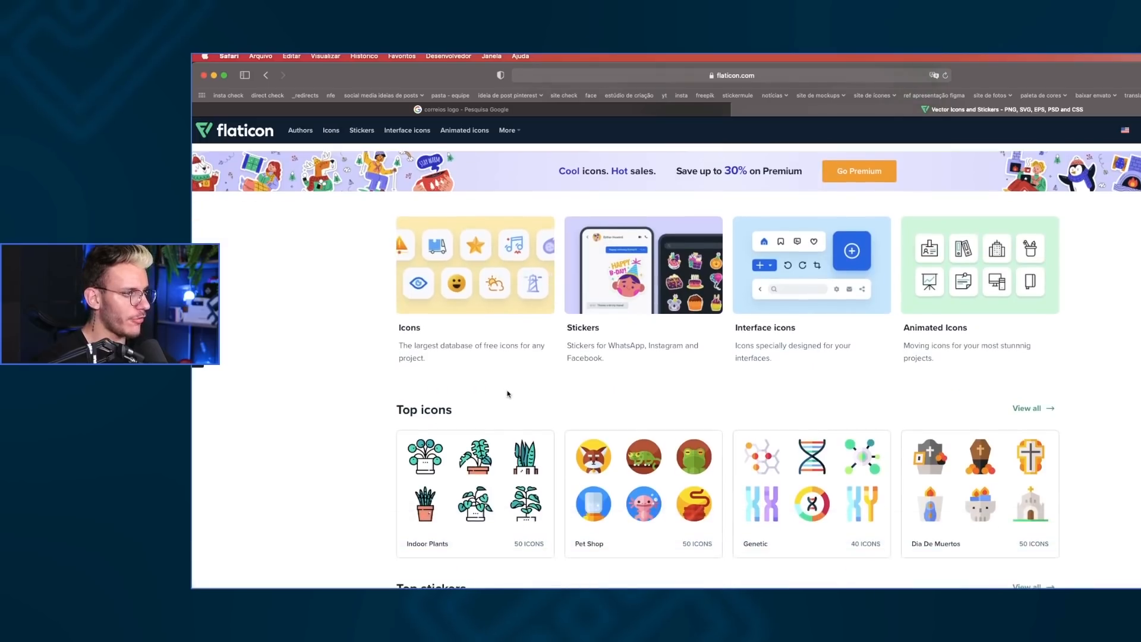
{"action": "scroll", "coordinate": [507, 391], "scroll_direction": "down", "scroll_amount": 12}
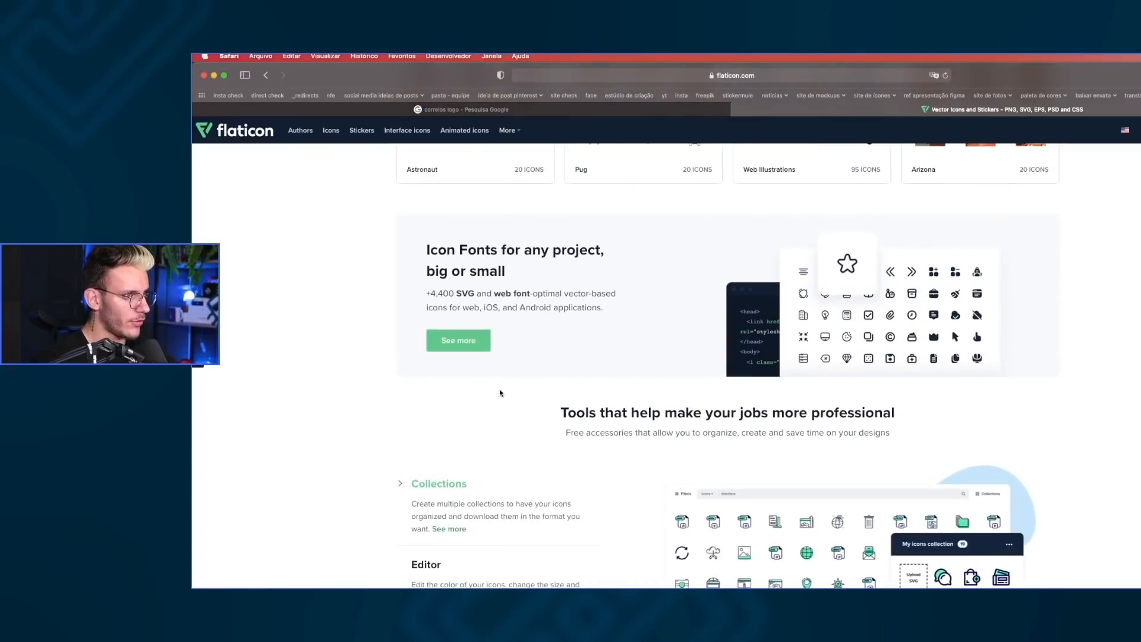
{"action": "scroll", "coordinate": [501, 393], "scroll_direction": "down", "scroll_amount": 9}
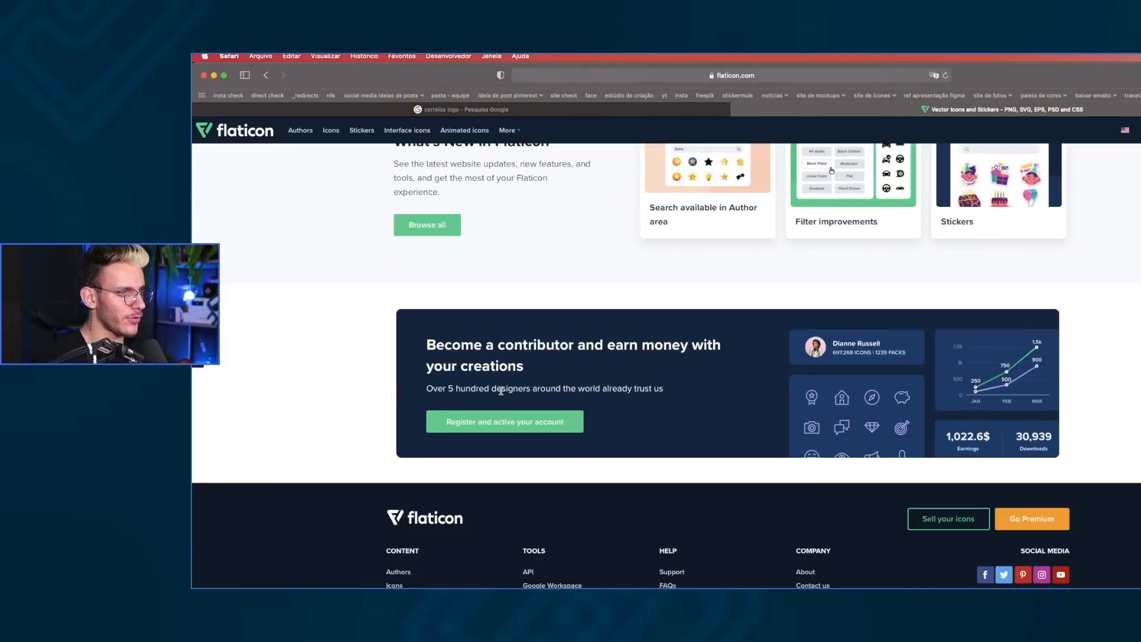
{"action": "scroll", "coordinate": [501, 391], "scroll_direction": "up", "scroll_amount": 4}
{"action": "scroll", "coordinate": [501, 390], "scroll_direction": "up", "scroll_amount": 15}
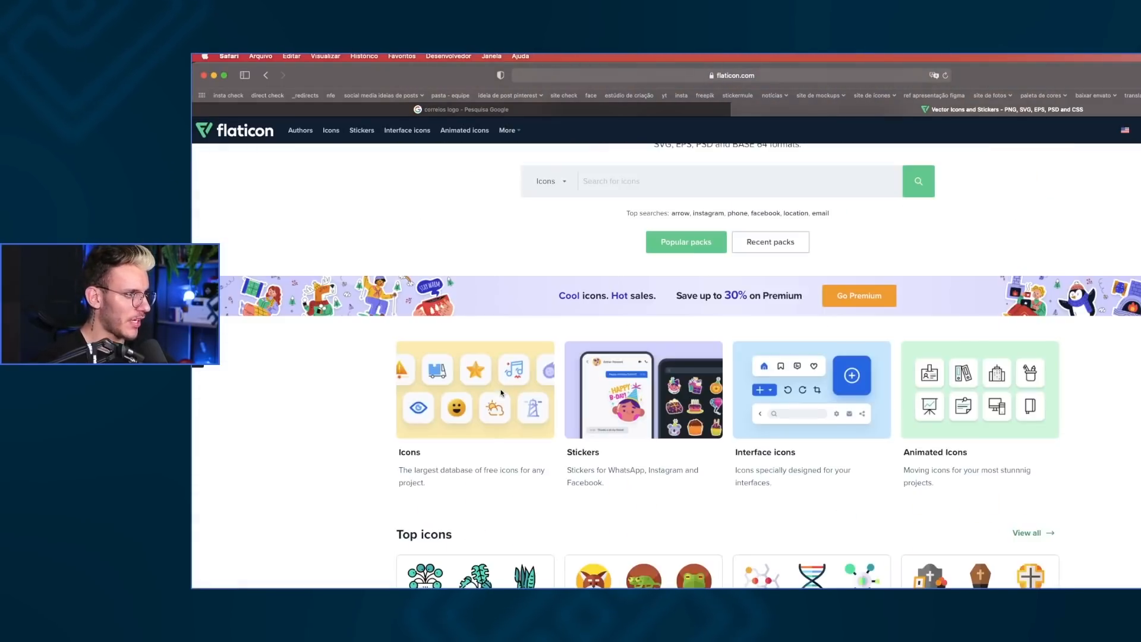
{"action": "scroll", "coordinate": [491, 388], "scroll_direction": "down", "scroll_amount": 10}
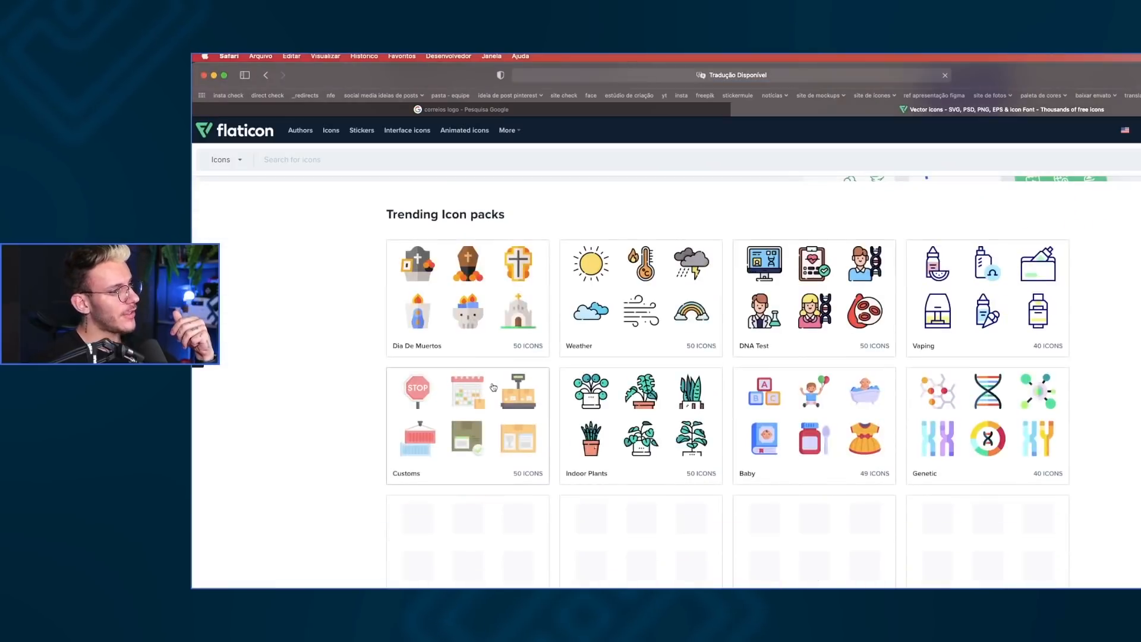
{"action": "scroll", "coordinate": [486, 378], "scroll_direction": "down", "scroll_amount": 3}
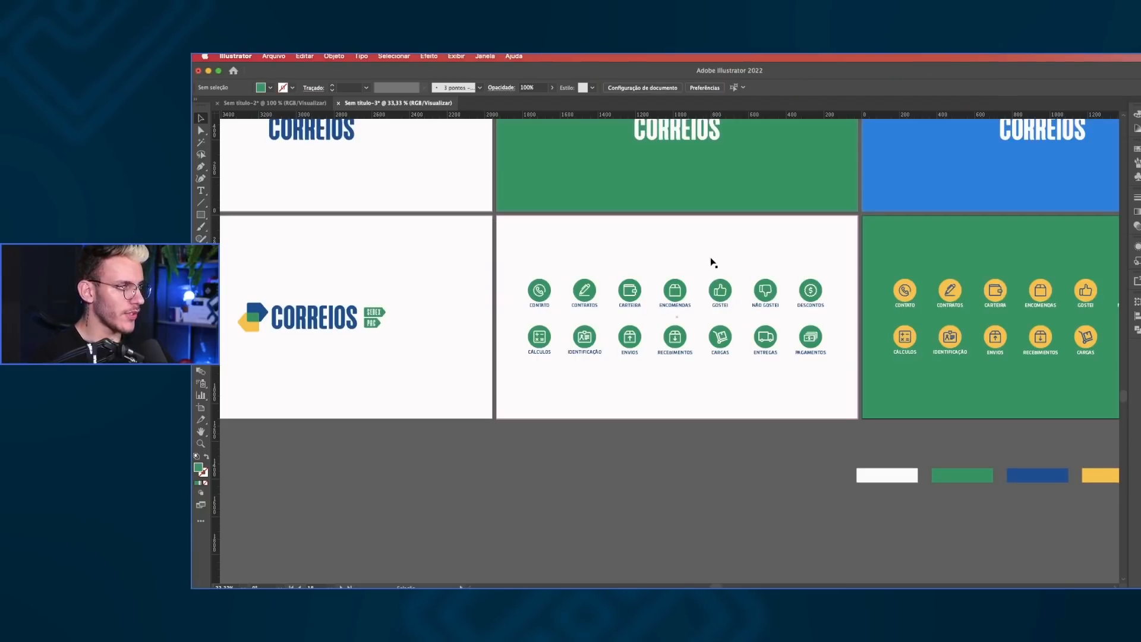
- Switch back to Illustrator and examine the service icon sets on the fourth row's white and green artboards
{"action": "scroll", "coordinate": [680, 256], "scroll_direction": "up", "scroll_amount": 1}
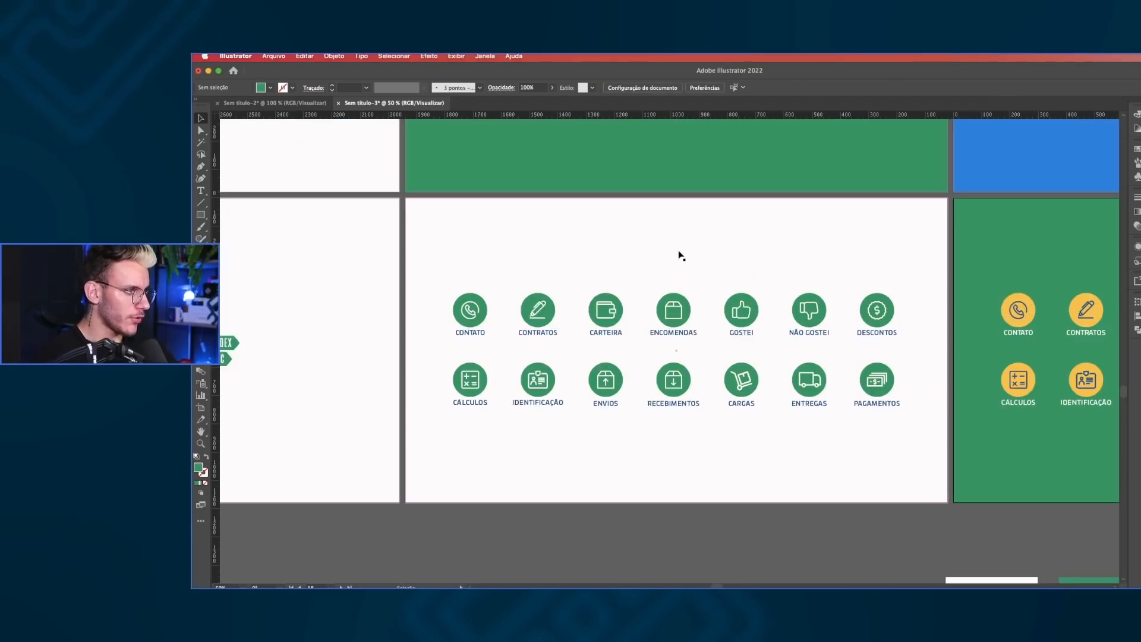
{"action": "scroll", "coordinate": [675, 302], "scroll_direction": "up", "scroll_amount": 3}
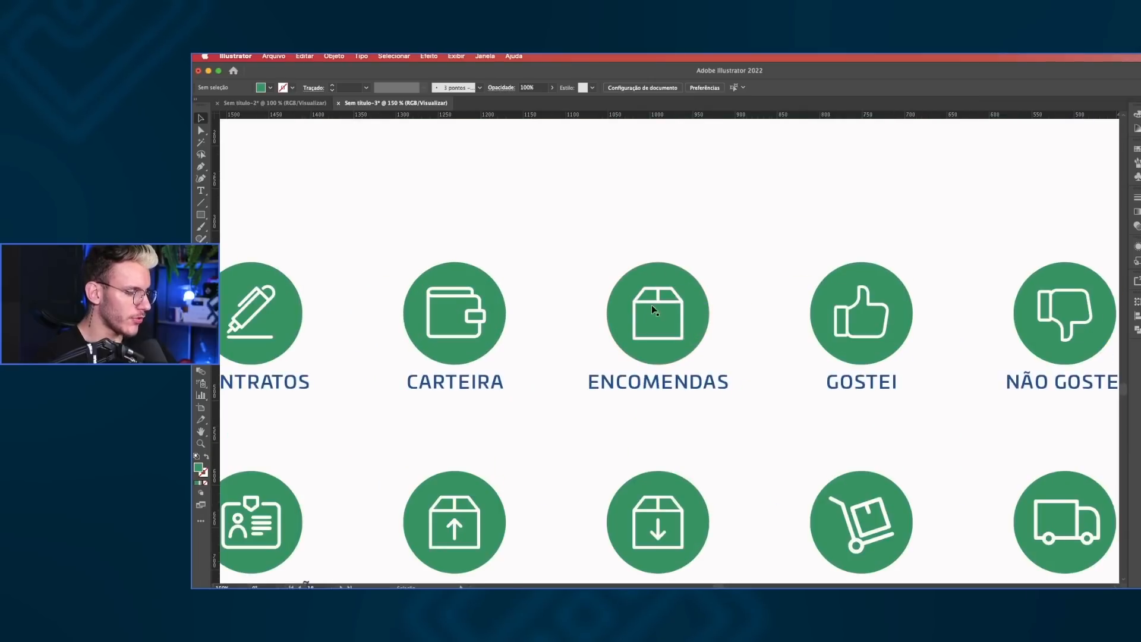
{"action": "scroll", "coordinate": [651, 305], "scroll_direction": "down", "scroll_amount": 4}
{"action": "scroll", "coordinate": [661, 308], "scroll_direction": "up", "scroll_amount": 3}
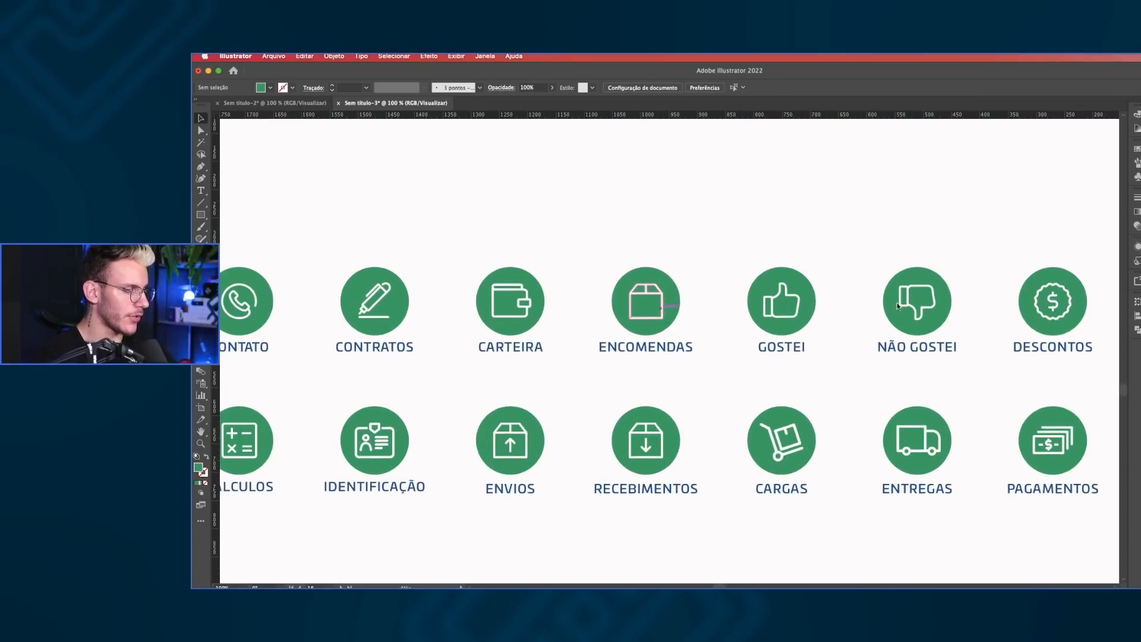
{"action": "scroll", "coordinate": [661, 306], "scroll_direction": "right", "scroll_amount": 10}
{"action": "scroll", "coordinate": [639, 269], "scroll_direction": "down", "scroll_amount": 1}
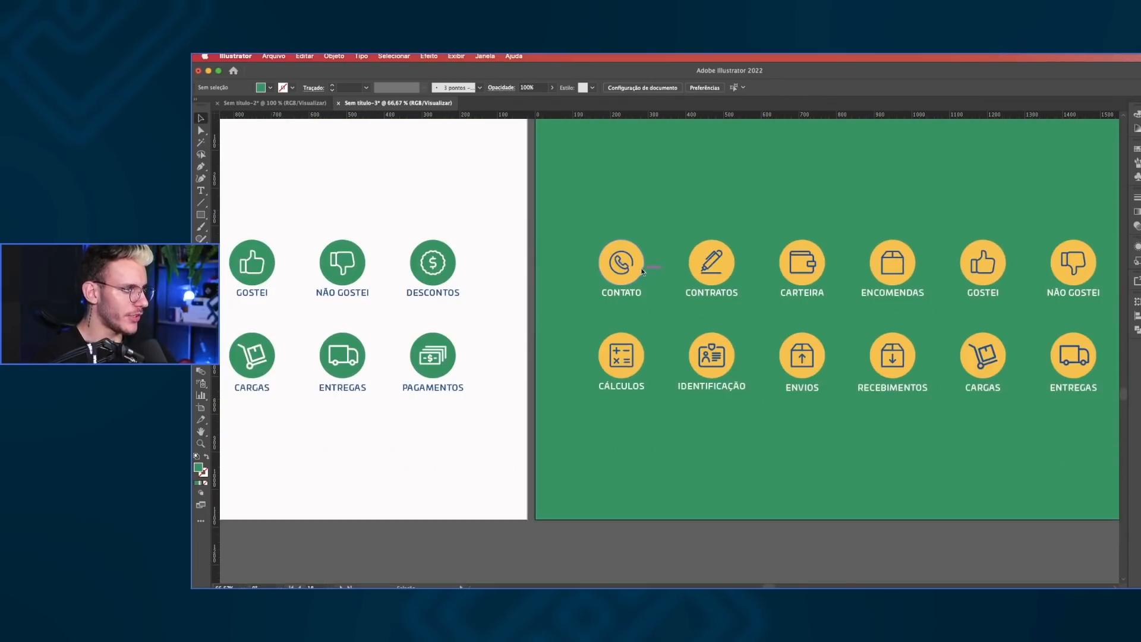
{"action": "scroll", "coordinate": [634, 265], "scroll_direction": "up", "scroll_amount": 3}
{"action": "scroll", "coordinate": [633, 264], "scroll_direction": "down", "scroll_amount": 2}
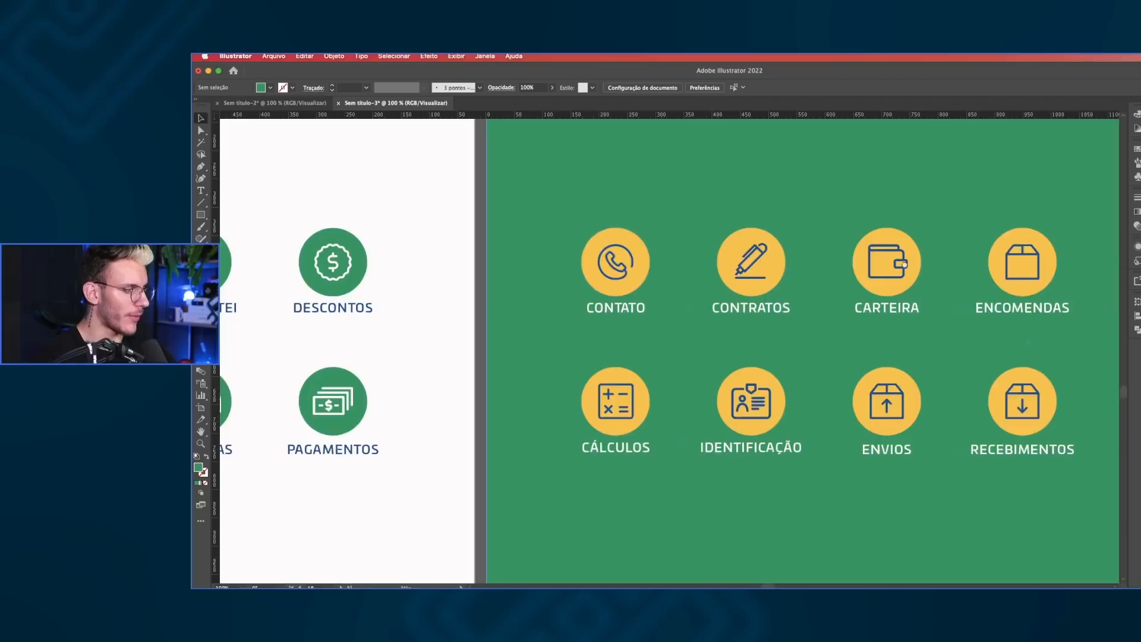
- Examine the service icon sets on the blue and yellow artboards and the complete grid of brand variations
{"action": "scroll", "coordinate": [632, 263], "scroll_direction": "down", "scroll_amount": 1}
{"action": "scroll", "coordinate": [642, 262], "scroll_direction": "right", "scroll_amount": 6}
{"action": "scroll", "coordinate": [678, 240], "scroll_direction": "down", "scroll_amount": 3}
{"action": "scroll", "coordinate": [696, 268], "scroll_direction": "up", "scroll_amount": 3}
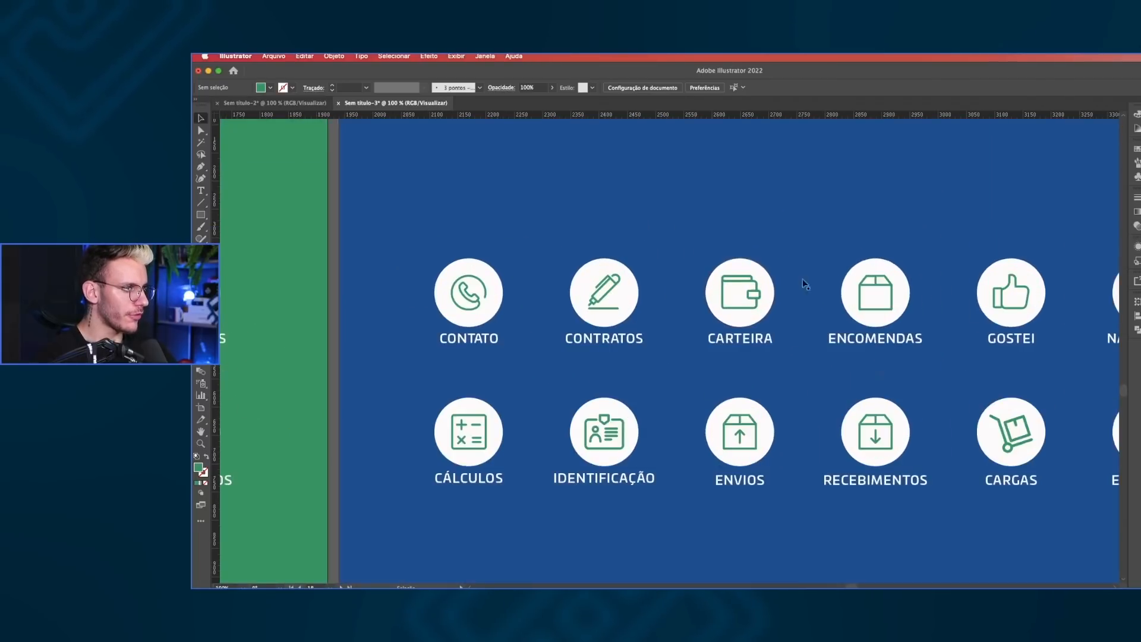
{"action": "scroll", "coordinate": [892, 285], "scroll_direction": "down", "scroll_amount": 2}
{"action": "left_click_drag", "start_coordinate": [952, 285], "coordinate": [426, 282]}
{"action": "scroll", "coordinate": [721, 244], "scroll_direction": "up", "scroll_amount": 3}
{"action": "scroll", "coordinate": [720, 242], "scroll_direction": "down", "scroll_amount": 2}
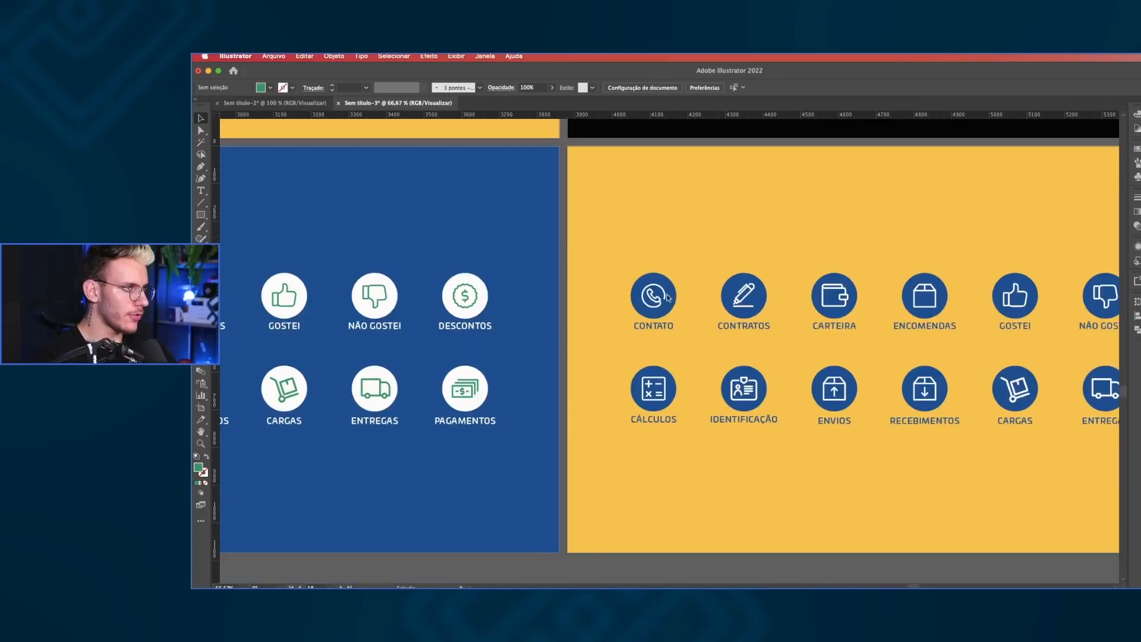
{"action": "scroll", "coordinate": [666, 297], "scroll_direction": "down", "scroll_amount": 4}
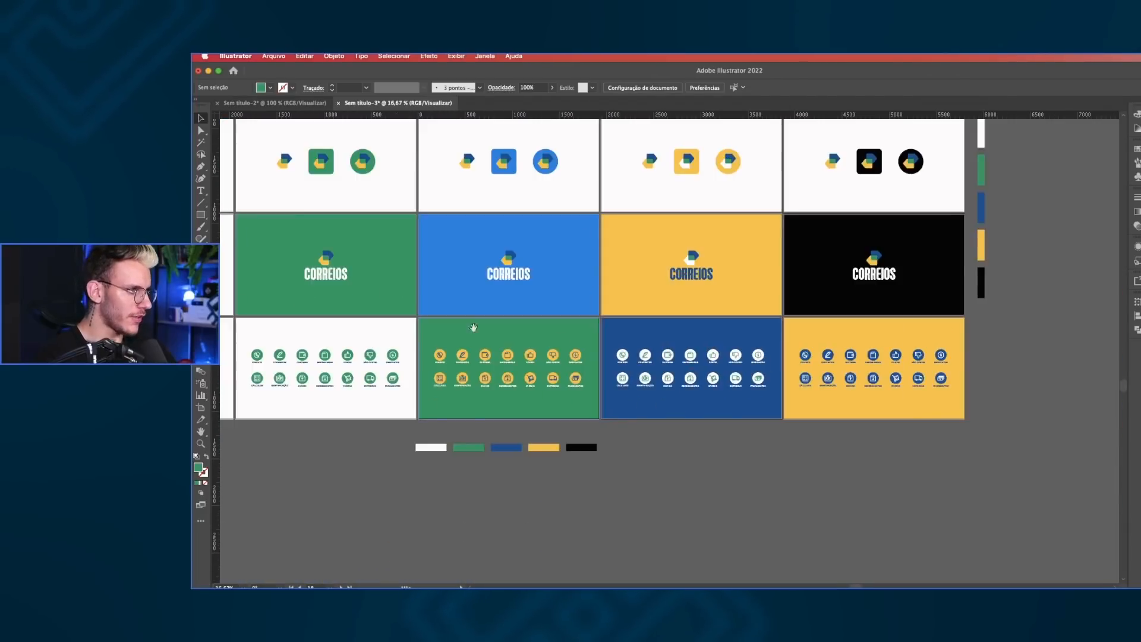
{"action": "left_click_drag", "start_coordinate": [473, 328], "coordinate": [609, 384]}
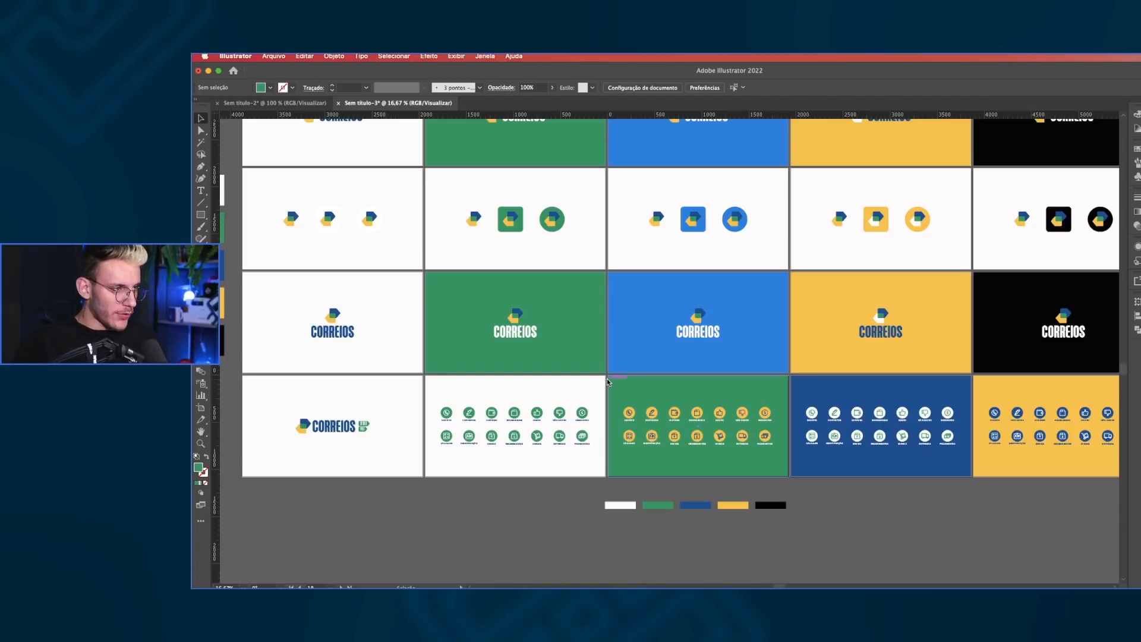
{"action": "scroll", "coordinate": [607, 379], "scroll_direction": "down", "scroll_amount": 1}
{"action": "left_click_drag", "start_coordinate": [606, 379], "coordinate": [609, 424]}
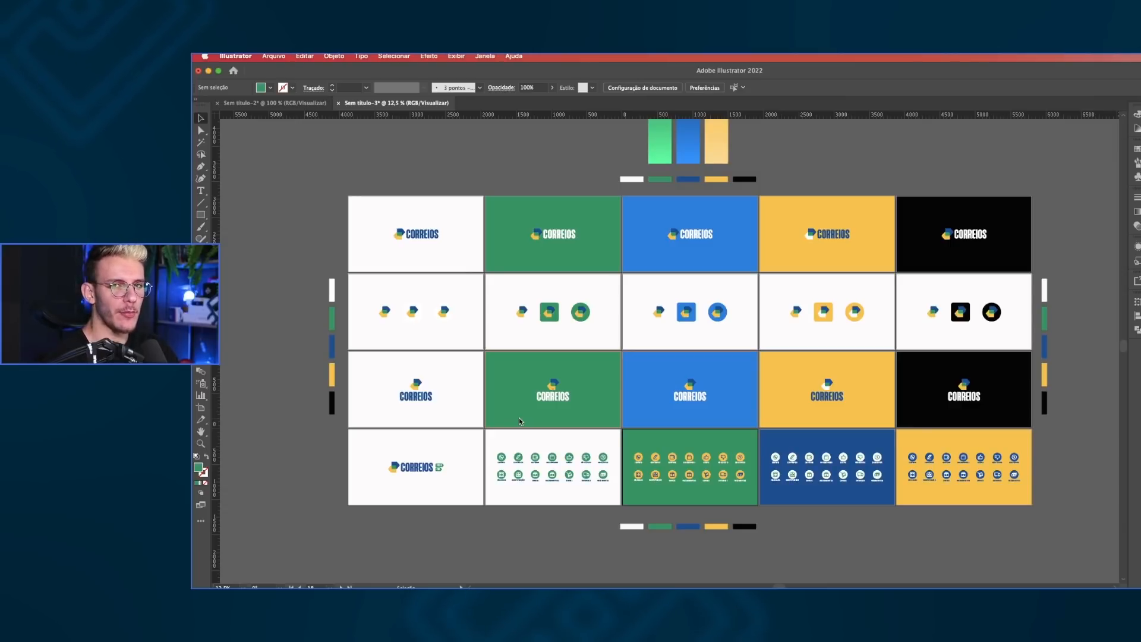
- Switch to the mockups folder in Finder
{"action": "key", "text": "super+Tab"}
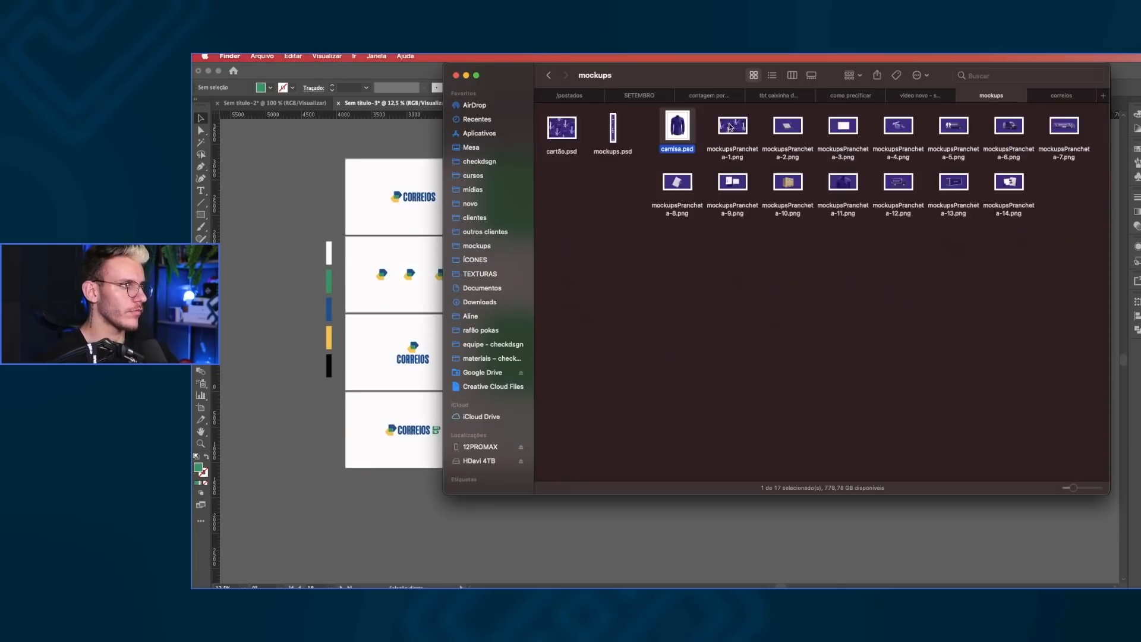